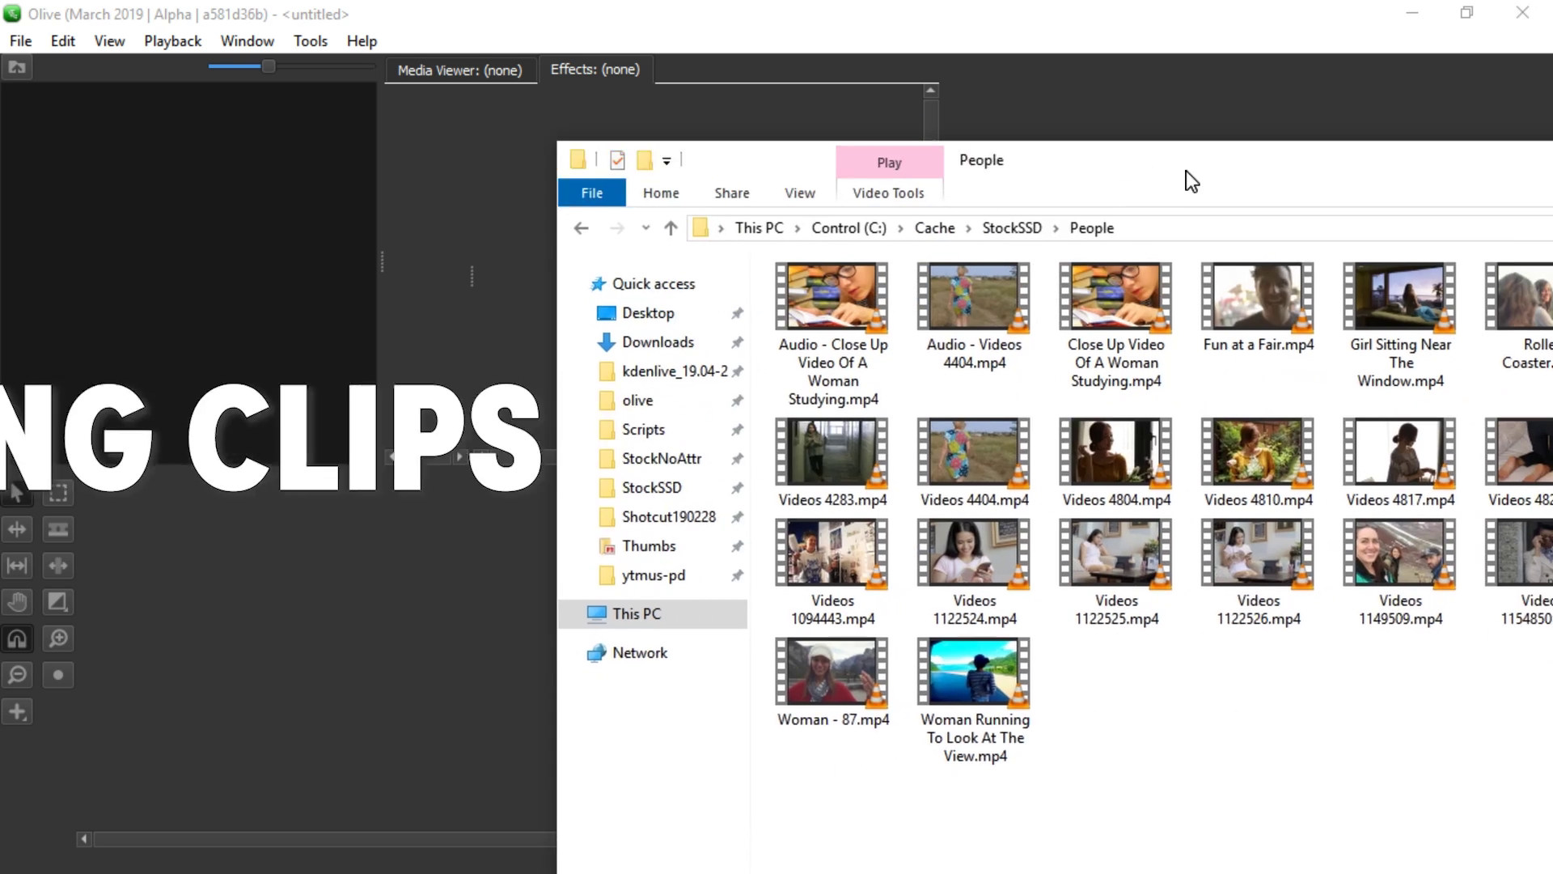
- Import Audio - Videos 4404.mp4, Woman - 87.mp4 and Videos 4911.mp4 from the People folder into the project
{"action": "left_click", "coordinate": [740, 202]}
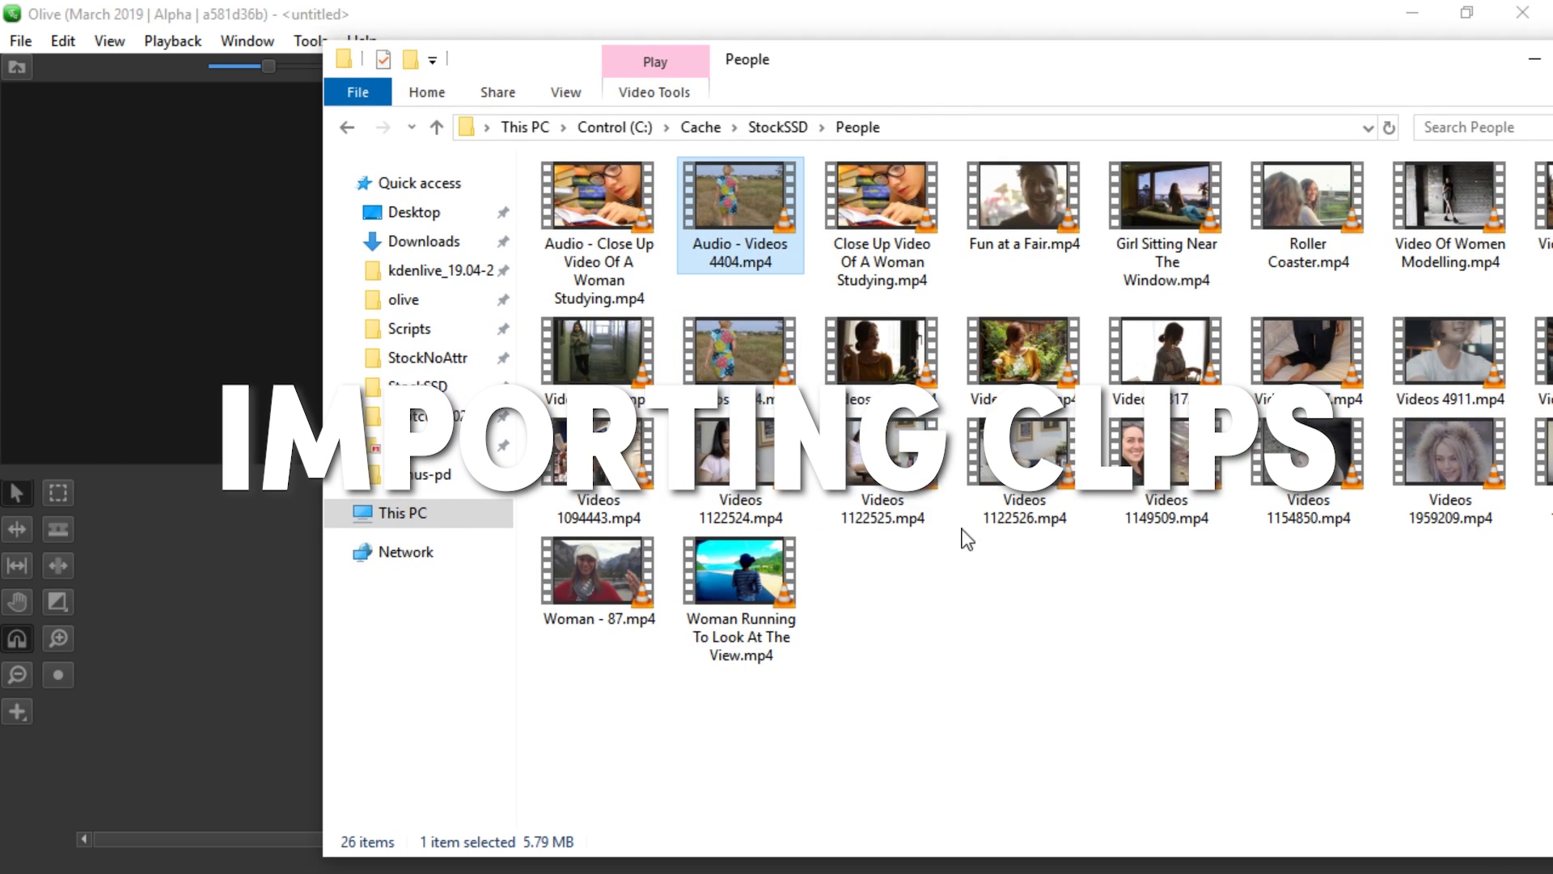
{"action": "left_click", "coordinate": [605, 563]}
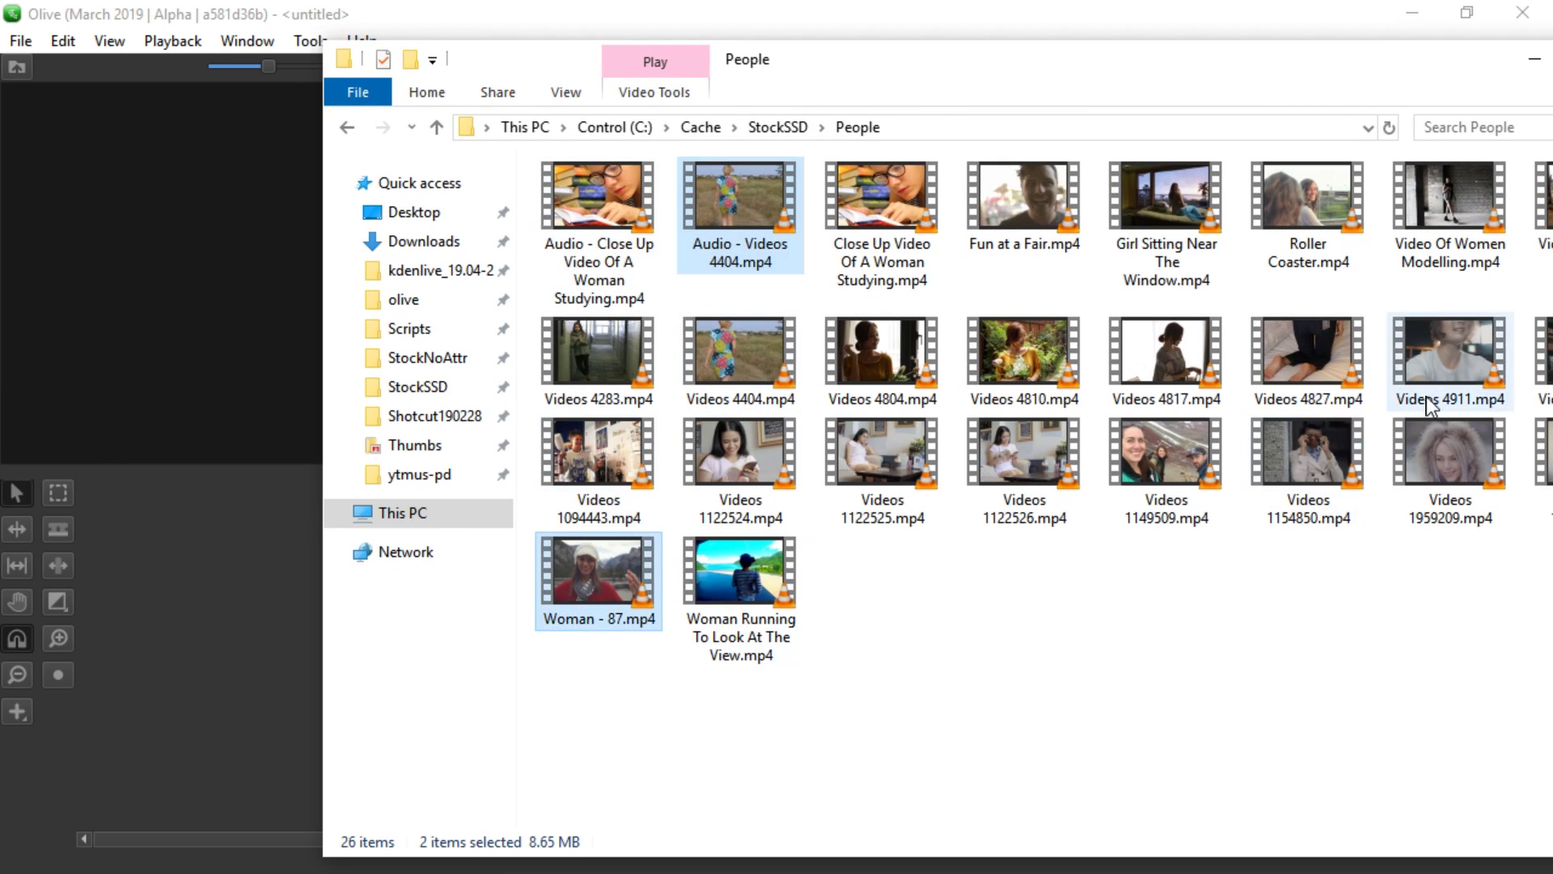
{"action": "left_click", "coordinate": [1489, 374], "text": "ctrl"}
{"action": "left_click_drag", "start_coordinate": [1488, 373], "coordinate": [143, 186]}
- Unlock the panels to show their title bars, and lock them again
{"action": "left_click", "coordinate": [242, 39]}
{"action": "left_click", "coordinate": [28, 90]}
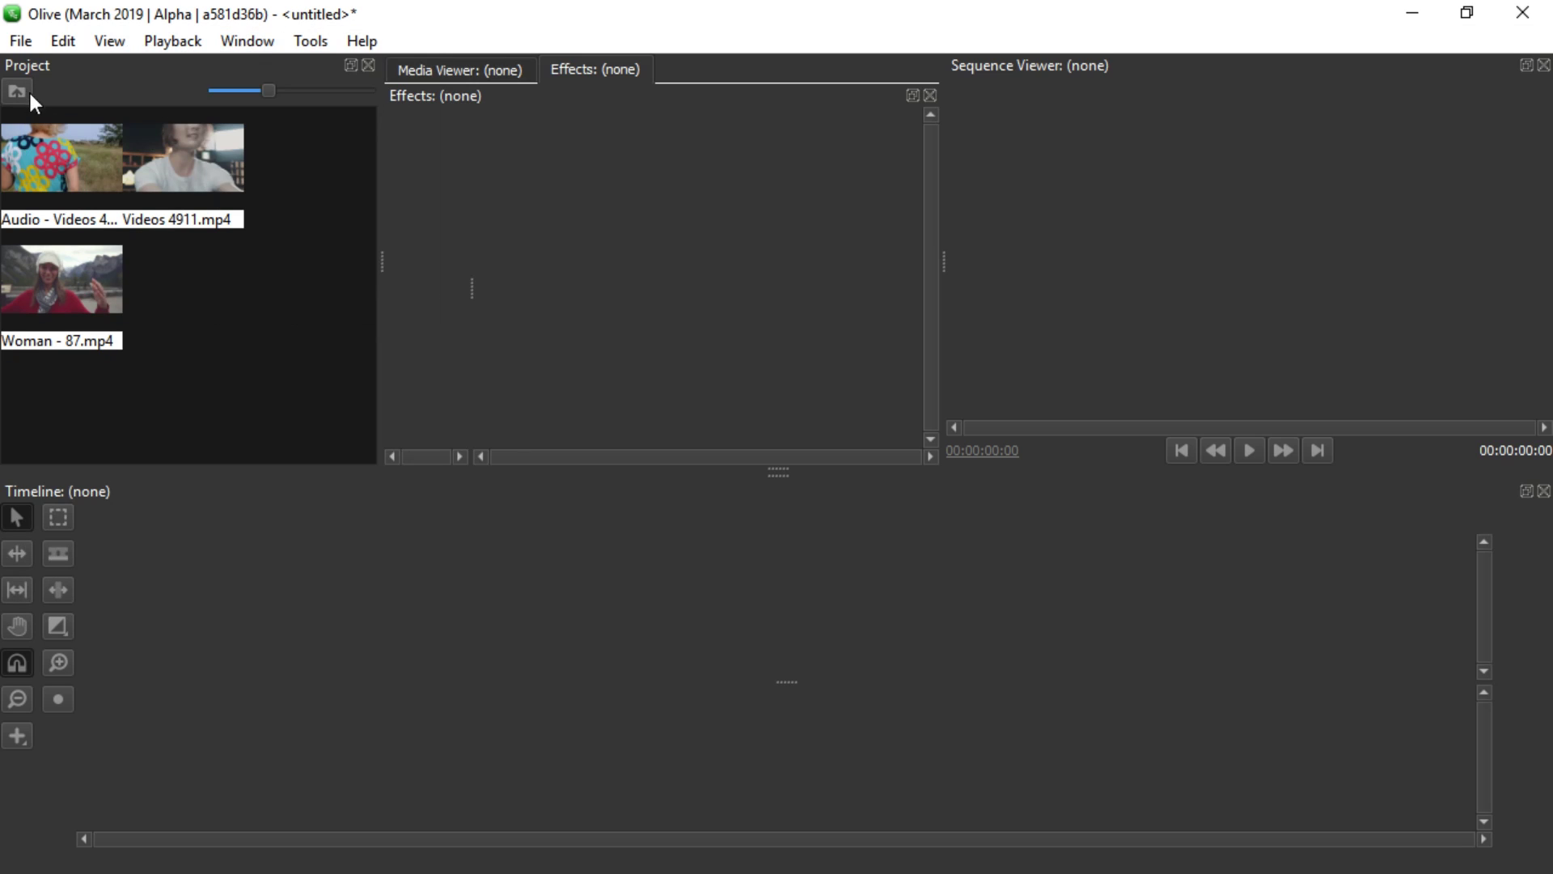
{"action": "left_click", "coordinate": [246, 40]}
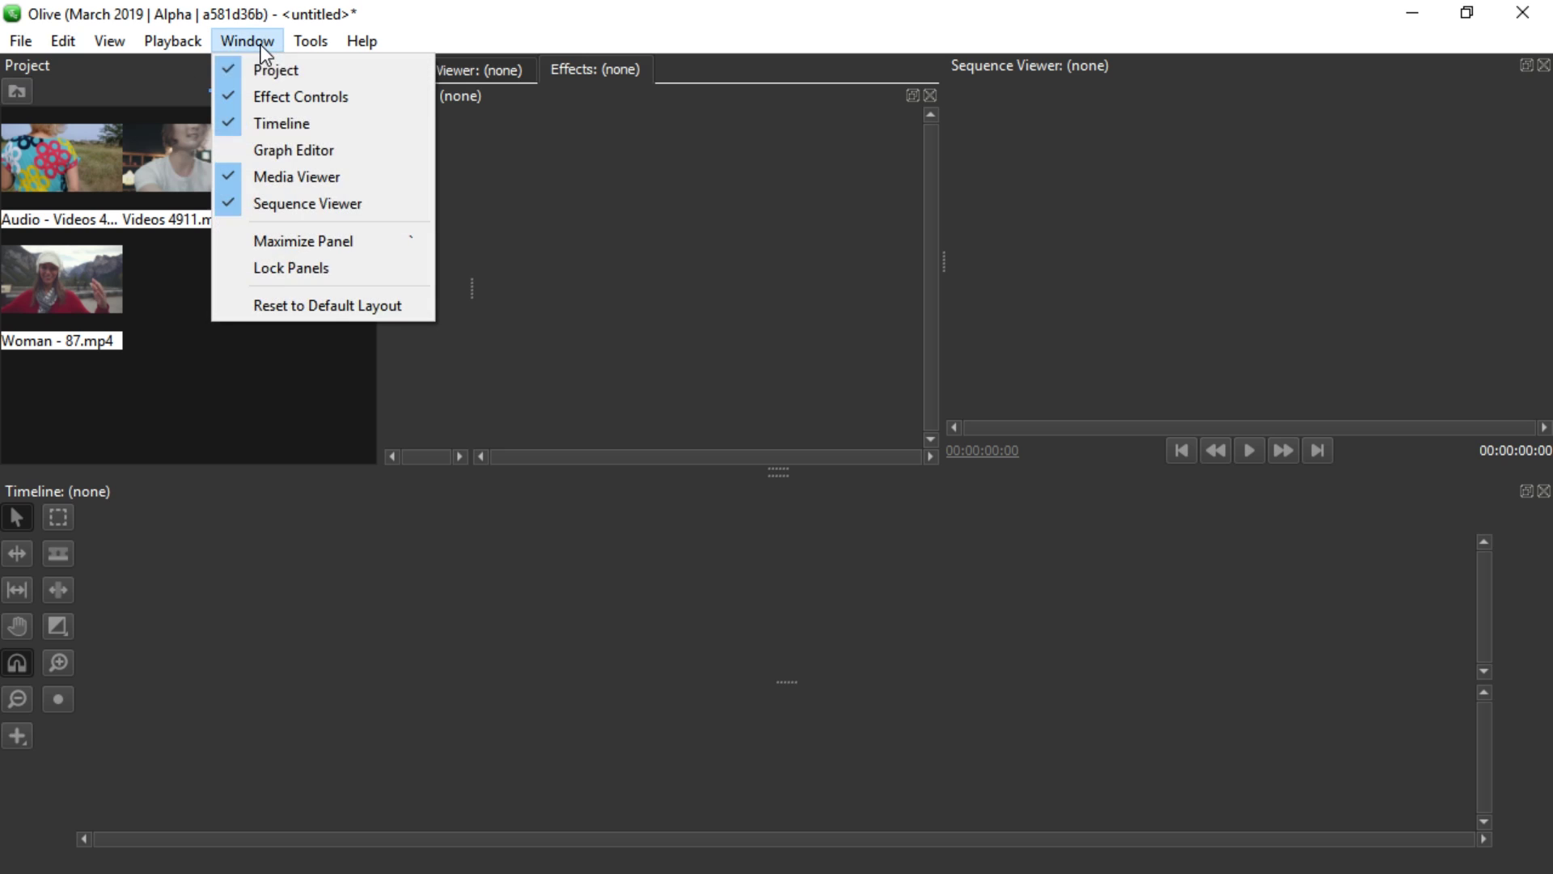
{"action": "left_click", "coordinate": [286, 267]}
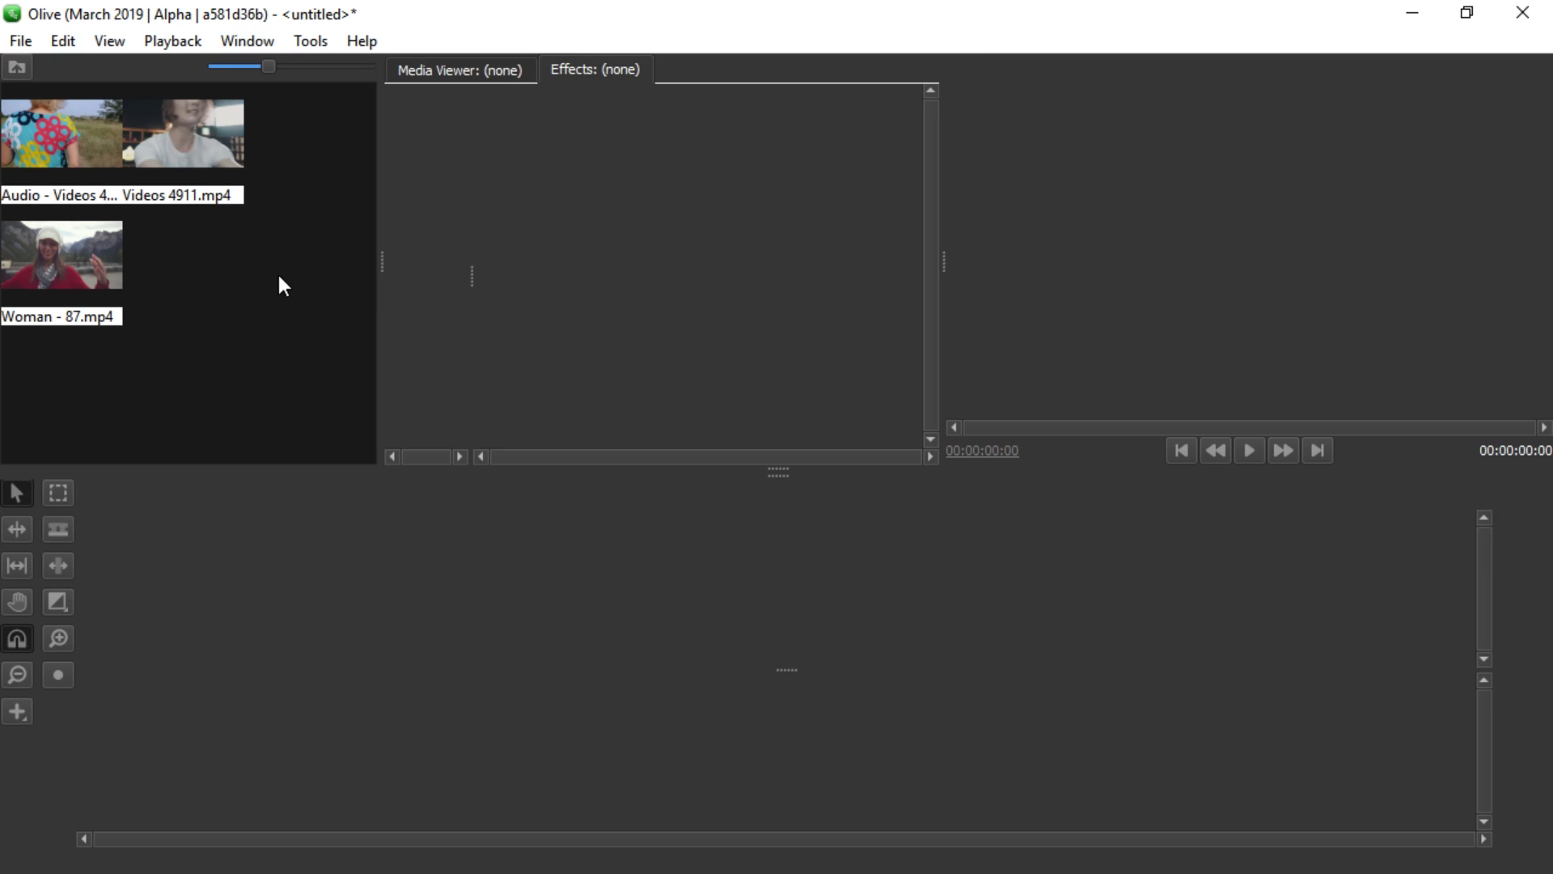
- Import the Habanera audio file and the dog.jpg image from their folders into the project
{"action": "key", "text": "alt+Tab"}
{"action": "left_click_drag", "start_coordinate": [605, 197], "coordinate": [173, 306]}
{"action": "key", "text": "alt+Left"}
{"action": "left_click_drag", "start_coordinate": [596, 208], "coordinate": [226, 381]}
{"action": "left_click", "coordinate": [216, 331]}
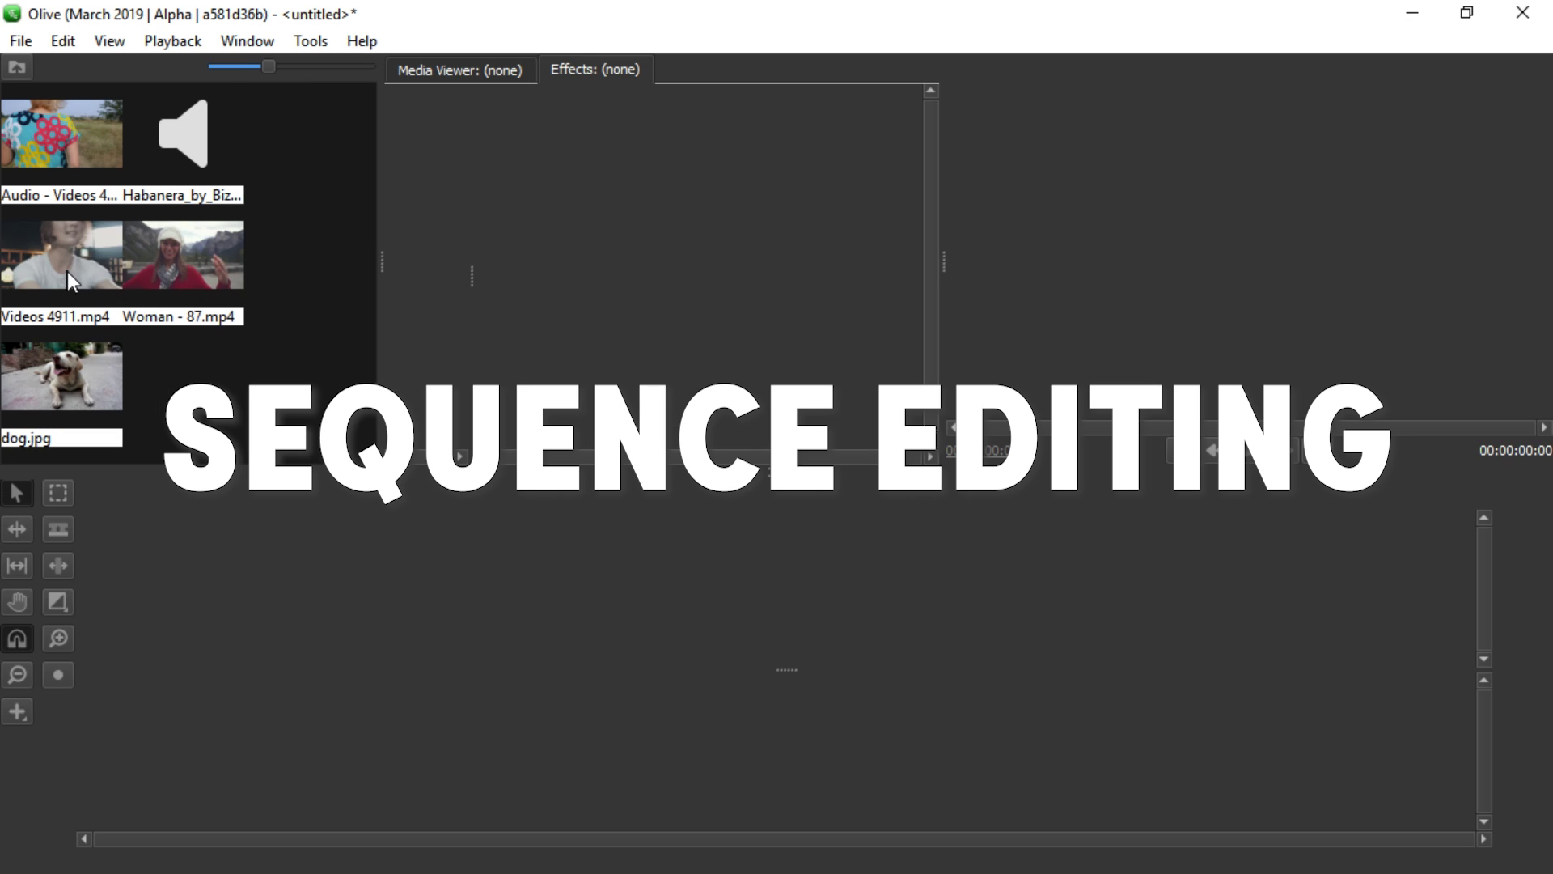
- Create a new sequence by placing Woman - 87.mp4 at the start of the empty timeline
{"action": "left_click", "coordinate": [197, 260]}
{"action": "left_click_drag", "start_coordinate": [197, 261], "coordinate": [230, 581]}
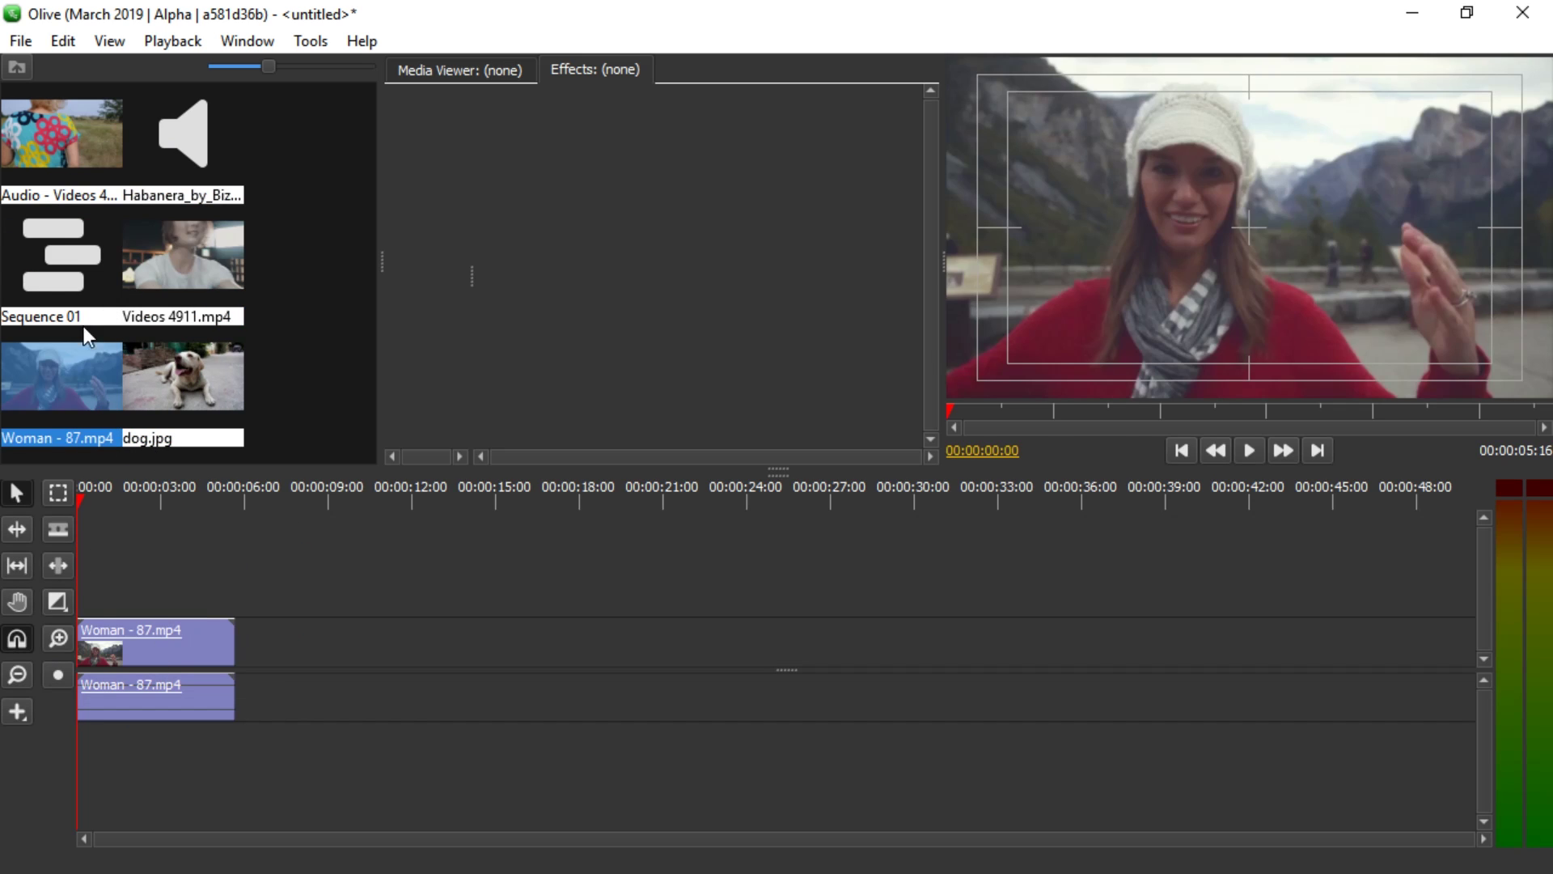
{"action": "left_click", "coordinate": [46, 283]}
- Check the resolution and frame rate in the properties of the Woman - 87.mp4 media
{"action": "left_click", "coordinate": [65, 403]}
{"action": "right_click", "coordinate": [60, 376]}
{"action": "left_click", "coordinate": [151, 688]}
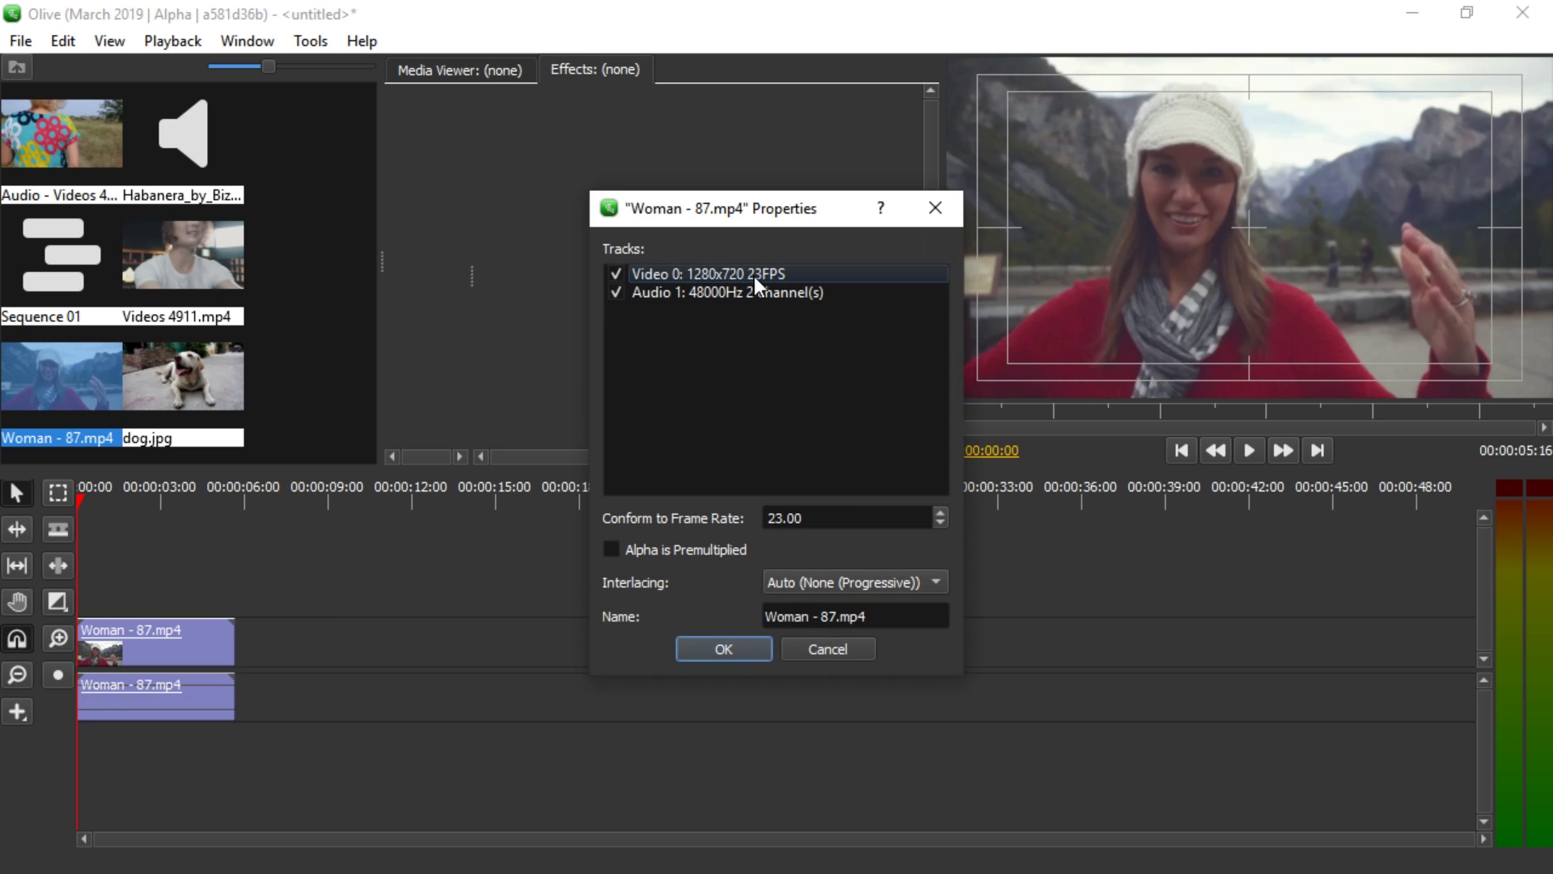
{"action": "left_click", "coordinate": [935, 211]}
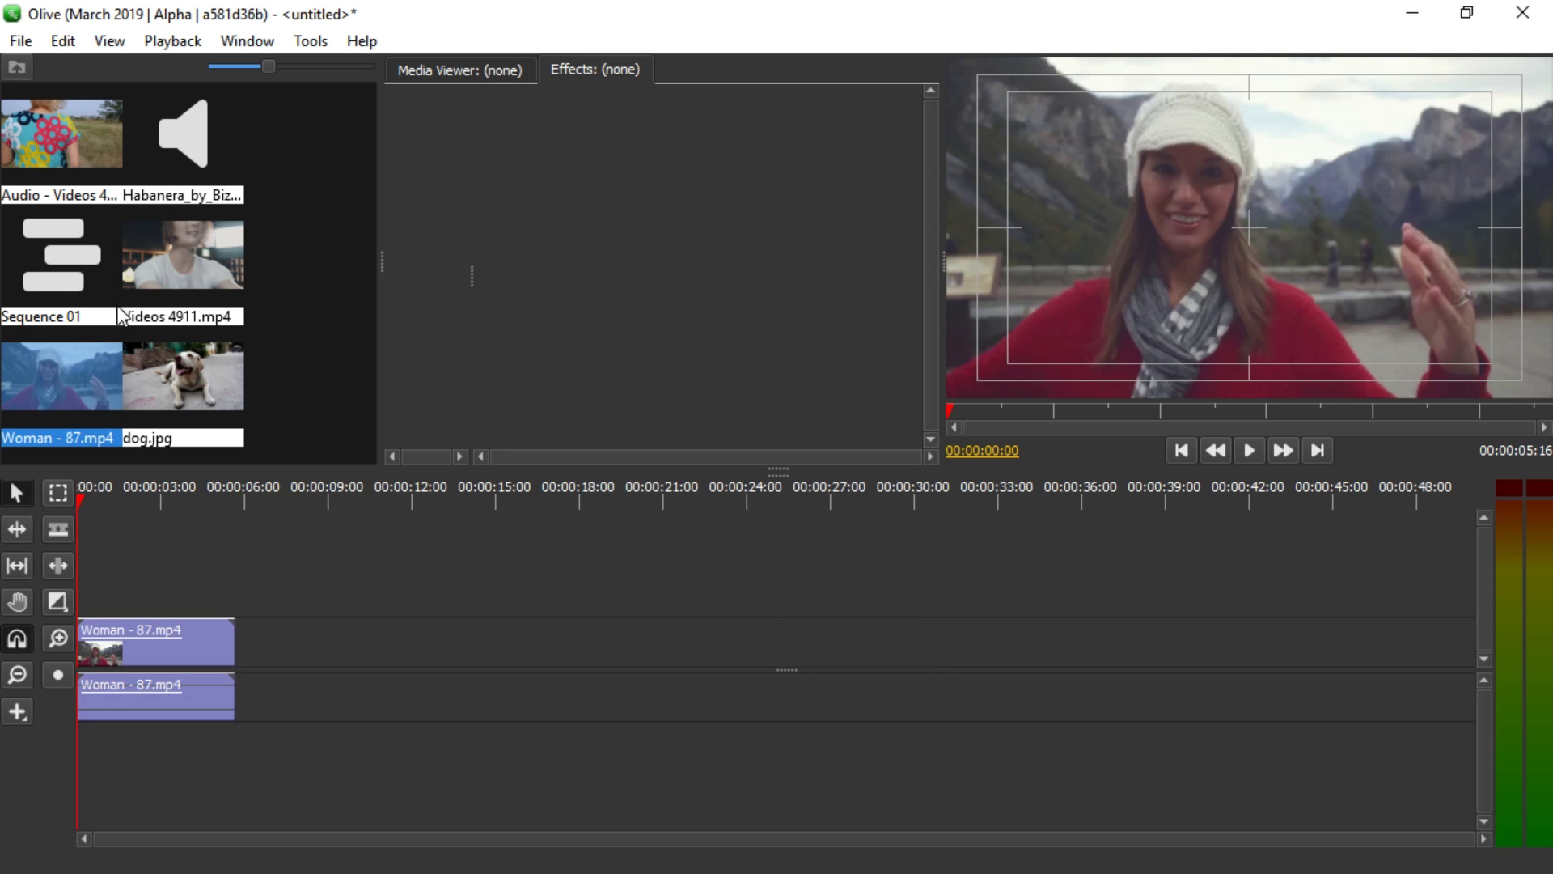
- Review the dimensions and frame rate options in the Sequence 01 properties without changing them
{"action": "right_click", "coordinate": [74, 270]}
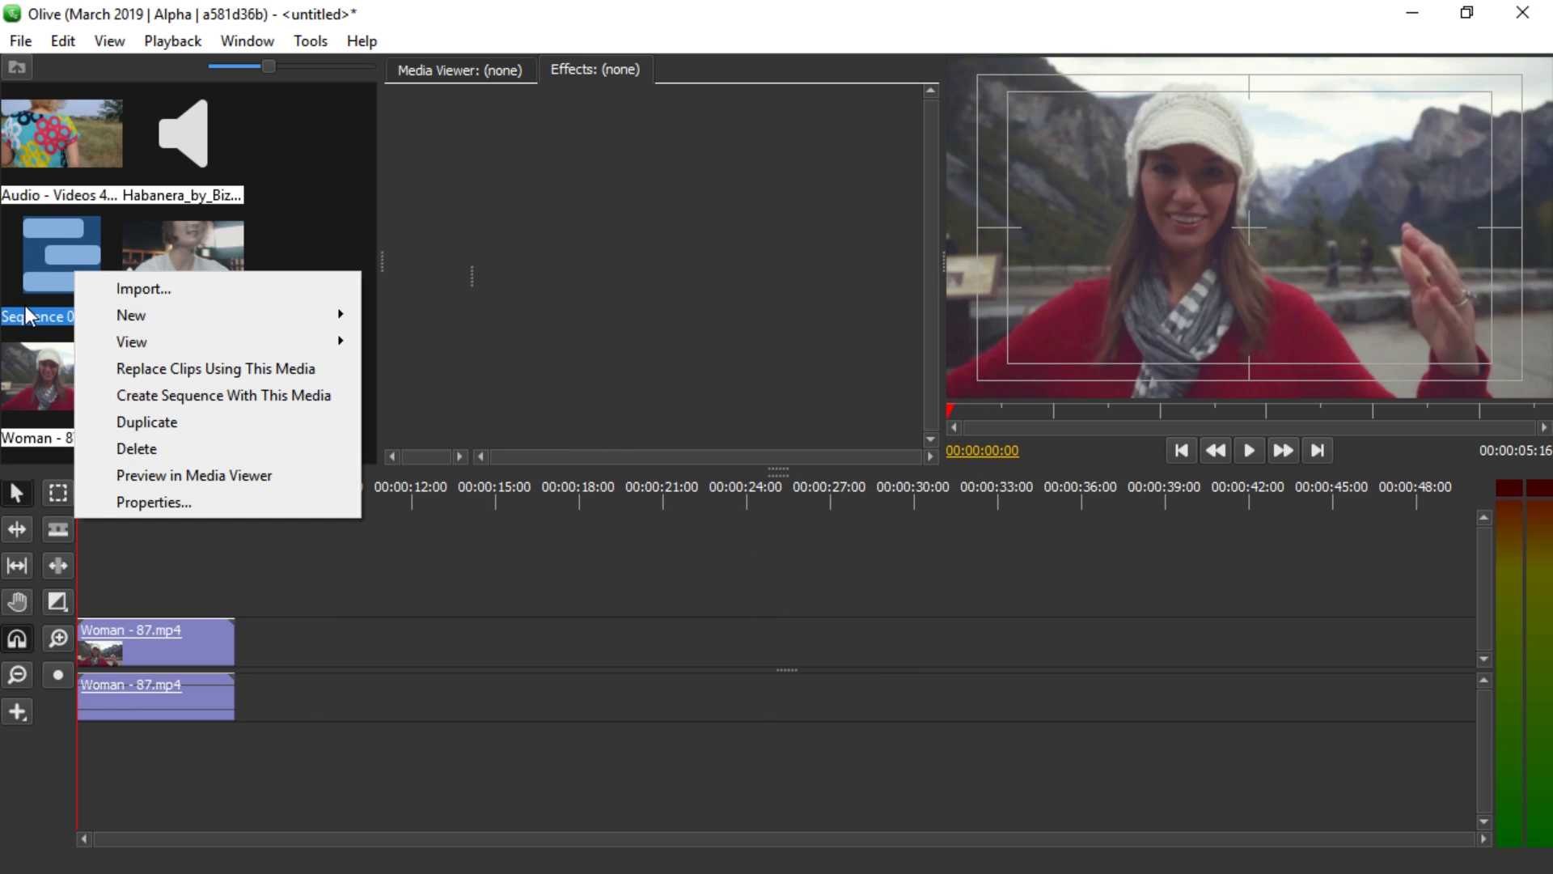
{"action": "left_click", "coordinate": [142, 501]}
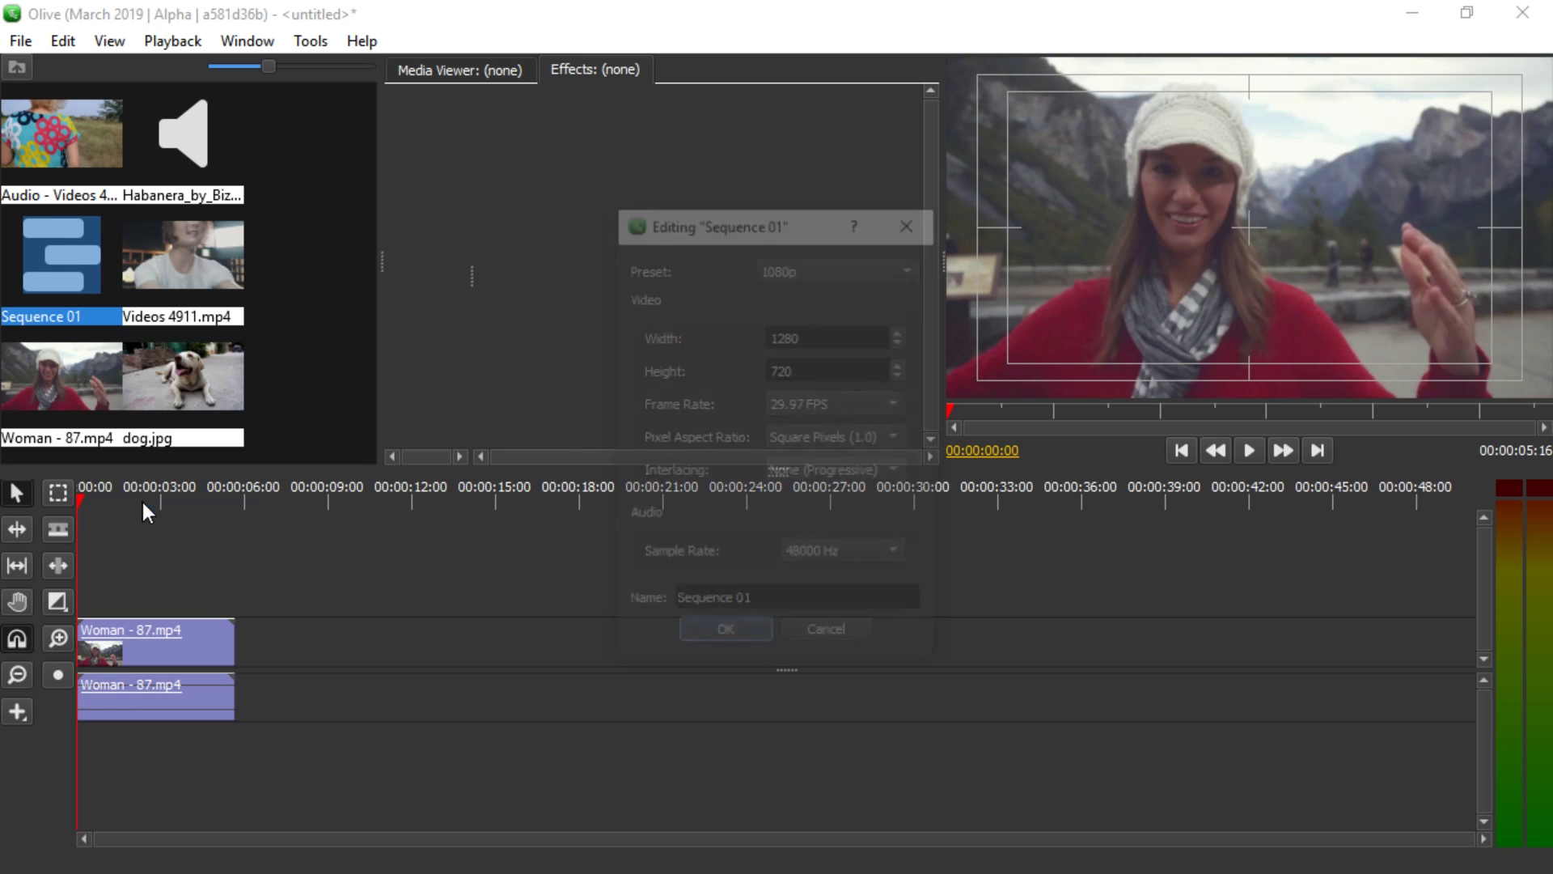
{"action": "left_click", "coordinate": [799, 401]}
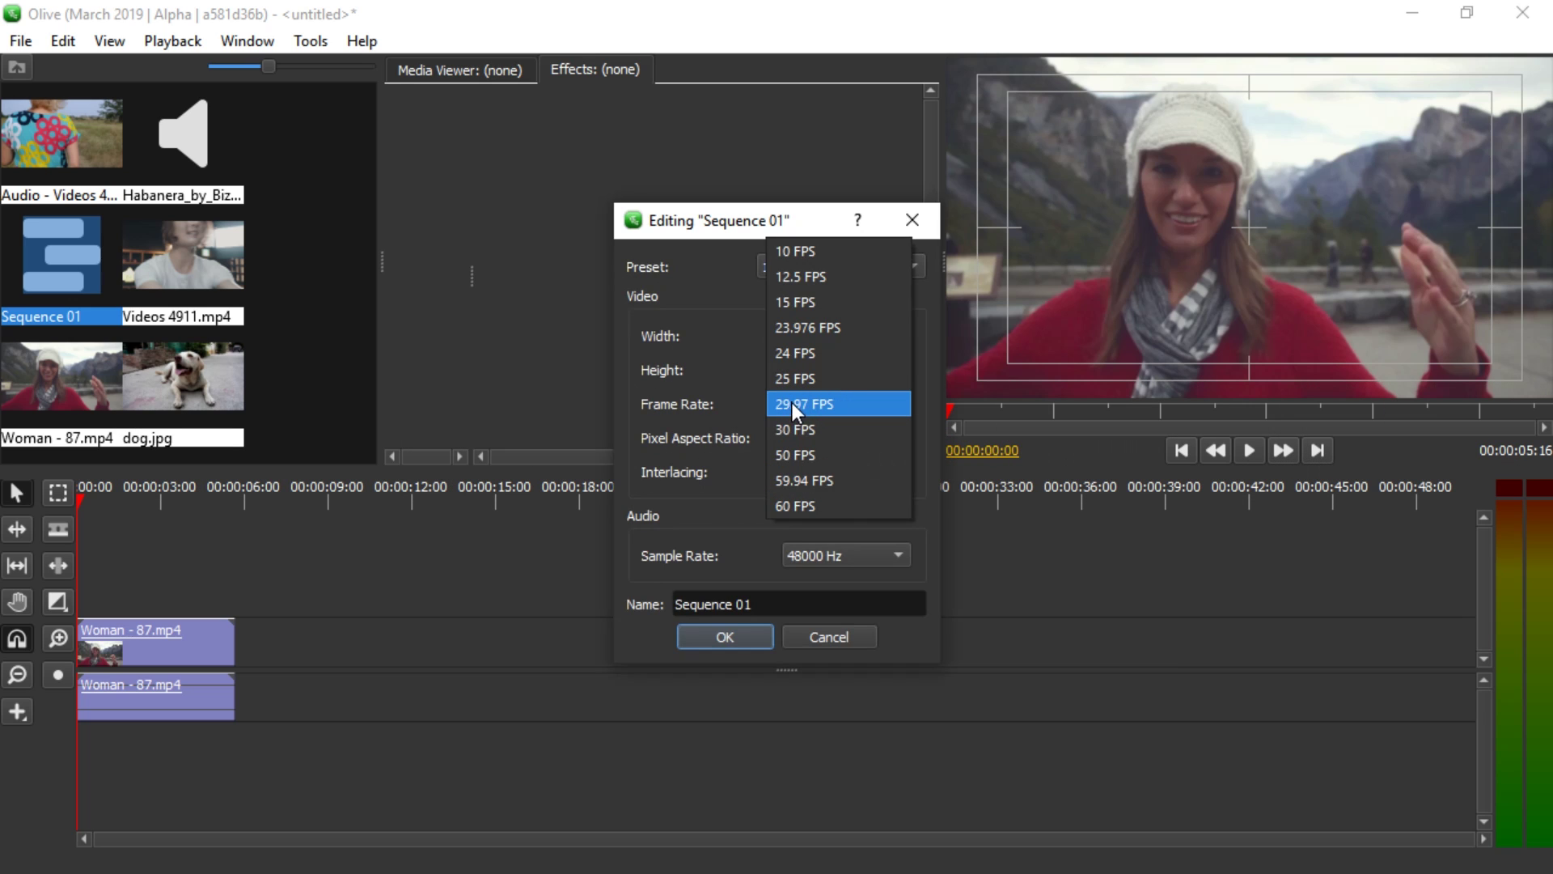
{"action": "left_click", "coordinate": [715, 374]}
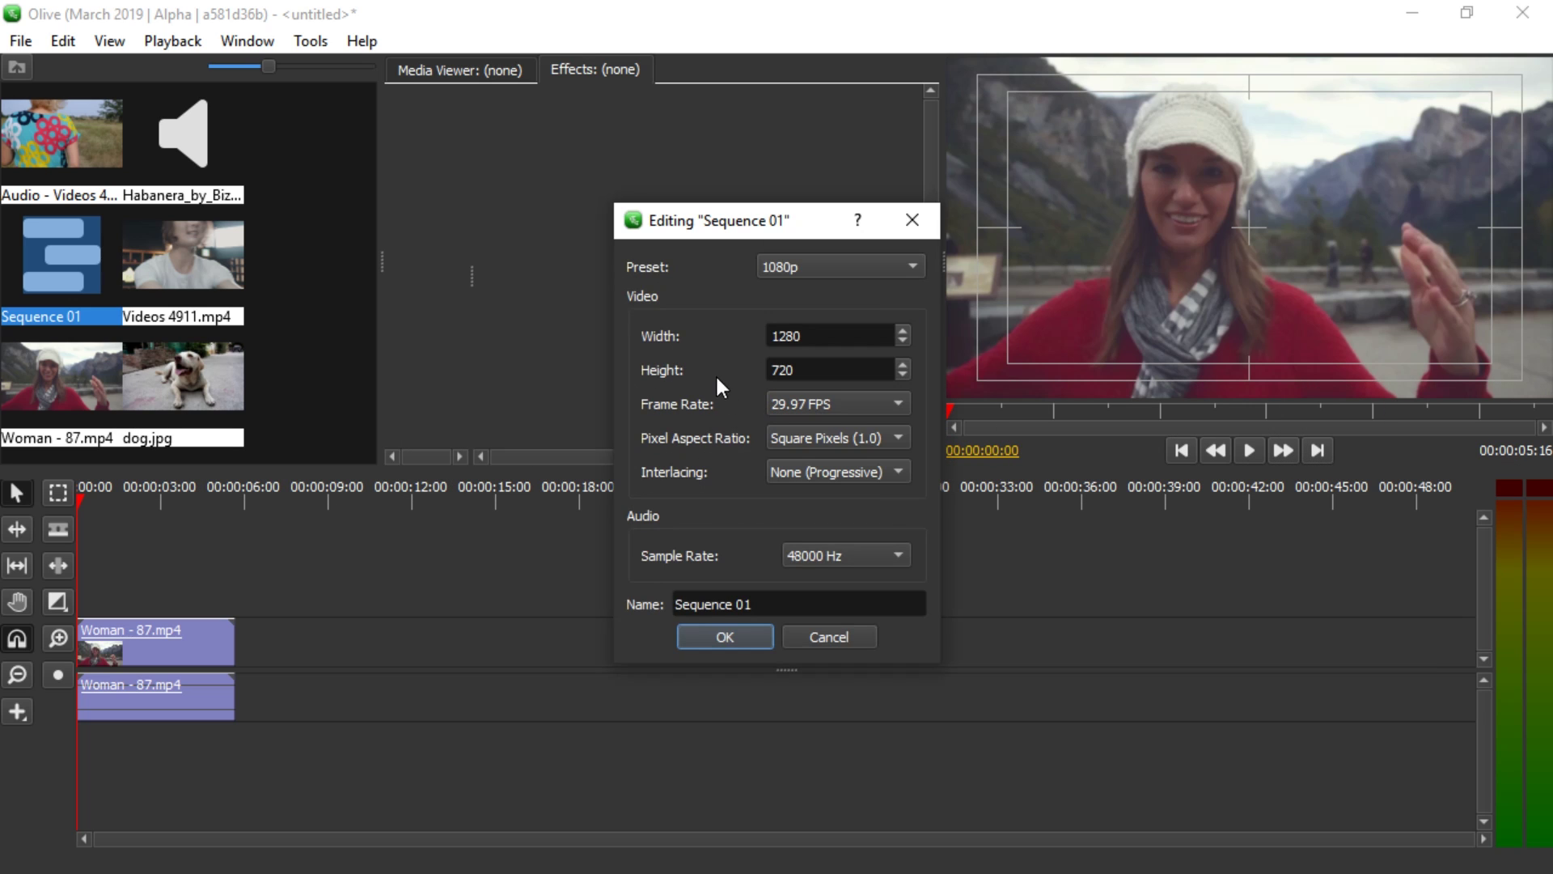
{"action": "left_click", "coordinate": [908, 220]}
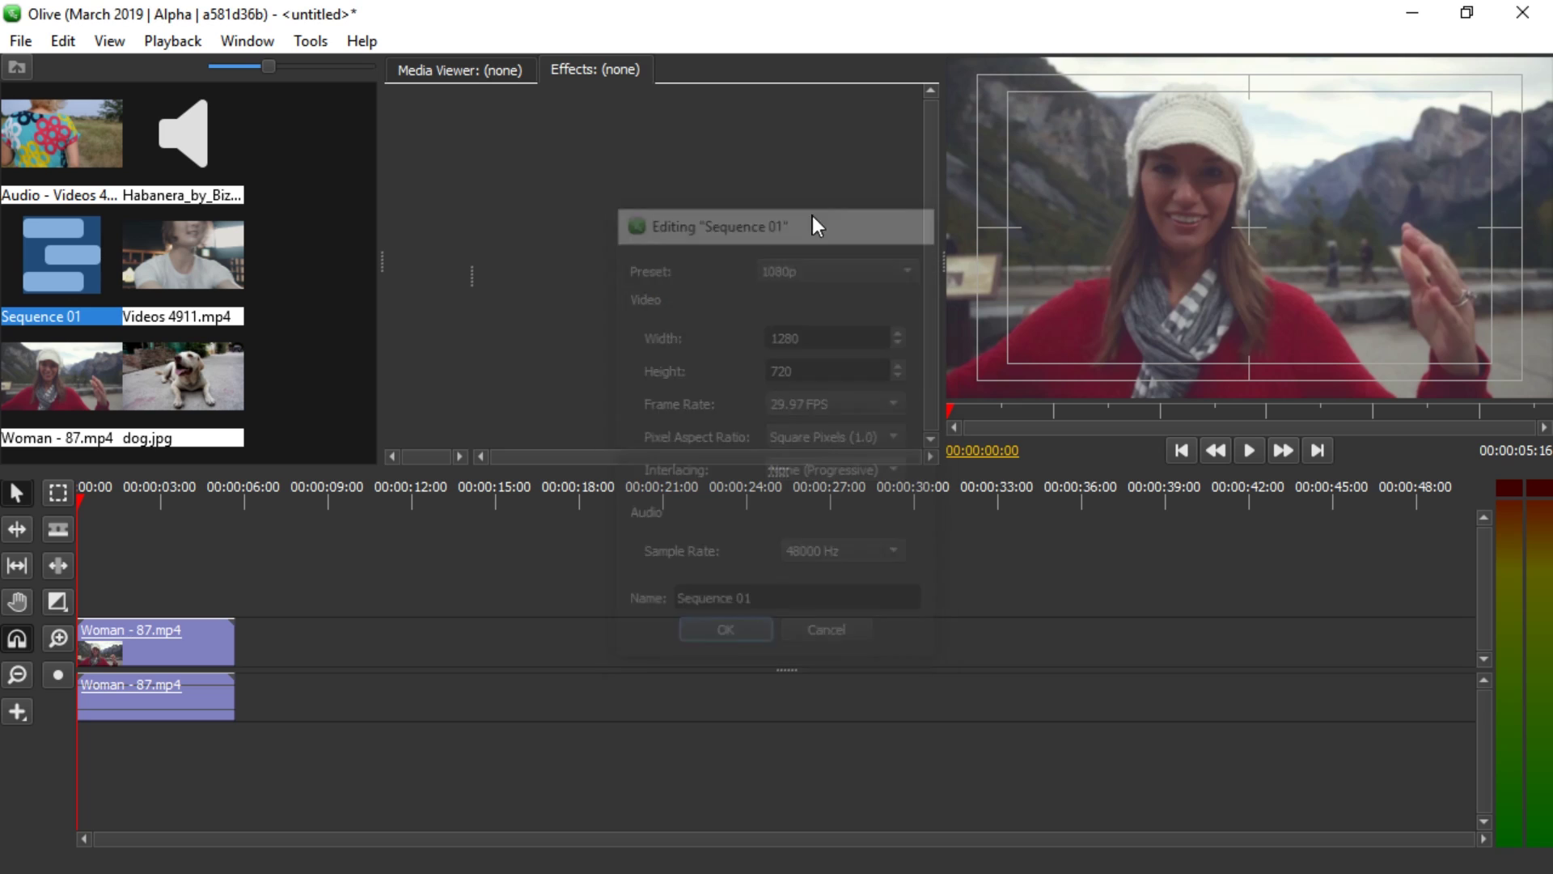
- Append Videos 4911.mp4 directly after the Woman - 87.mp4 clip and move the playhead onto it
{"action": "left_click_drag", "start_coordinate": [186, 250], "coordinate": [299, 678]}
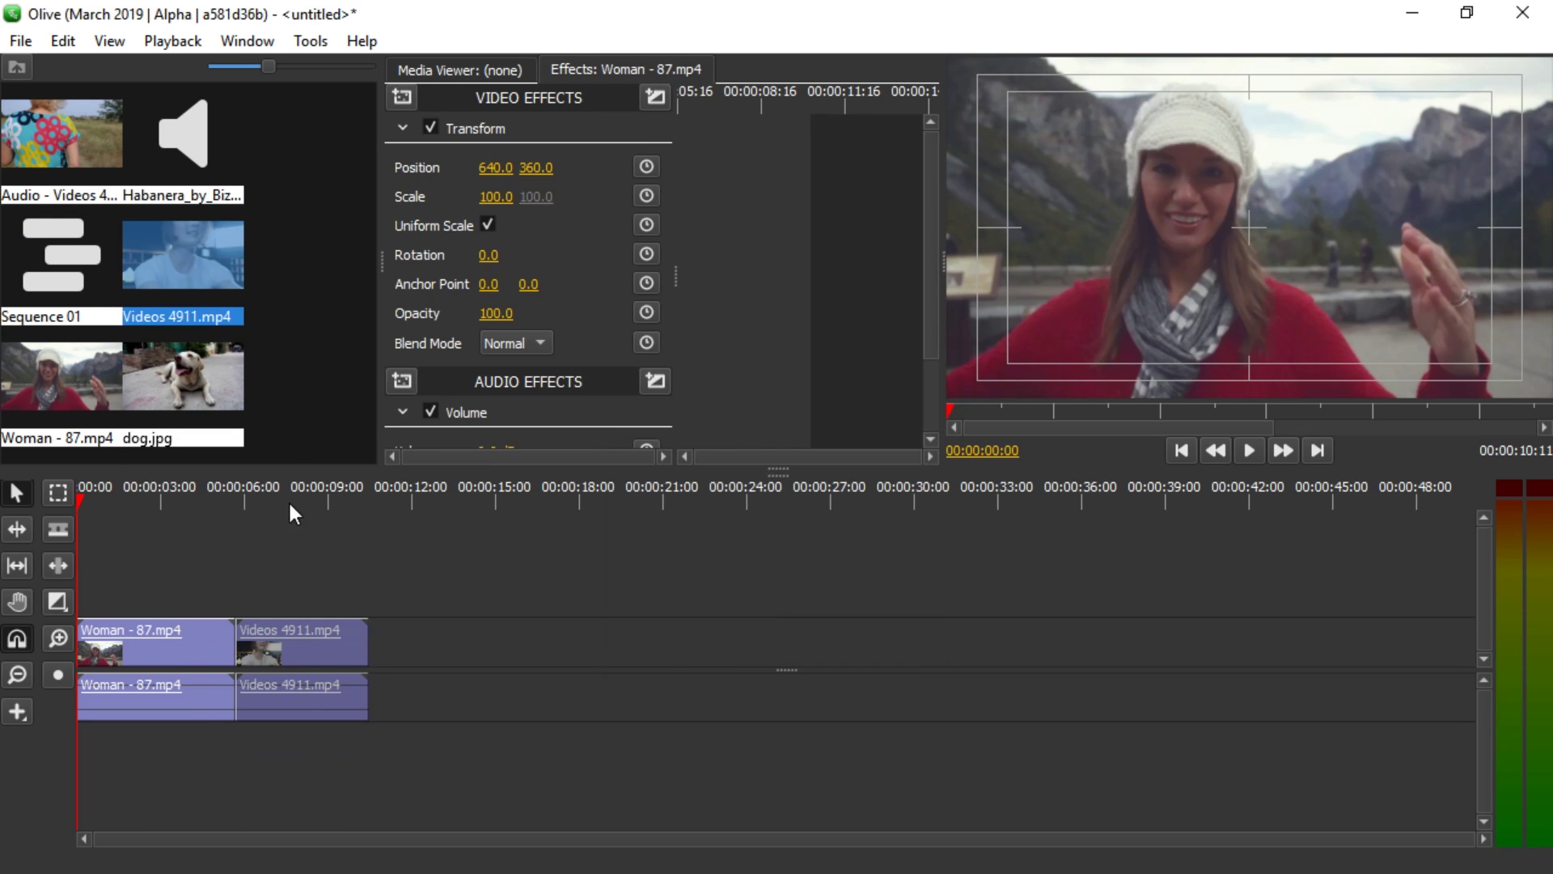
{"action": "left_click", "coordinate": [293, 502]}
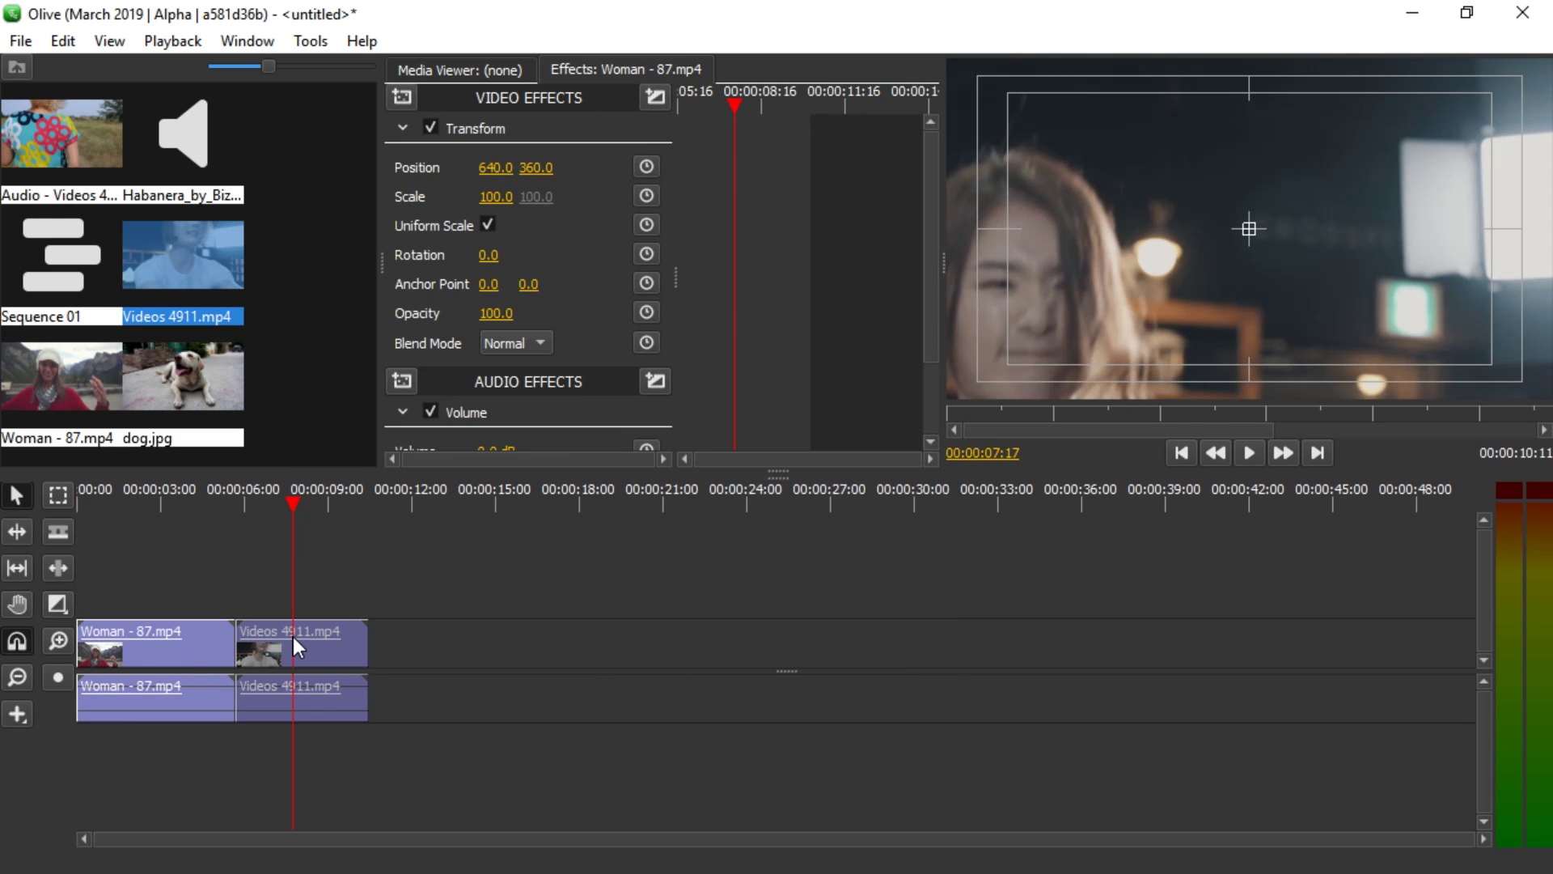
- Change the Sequence 01 properties to use the 1080p preset
{"action": "right_click", "coordinate": [79, 278]}
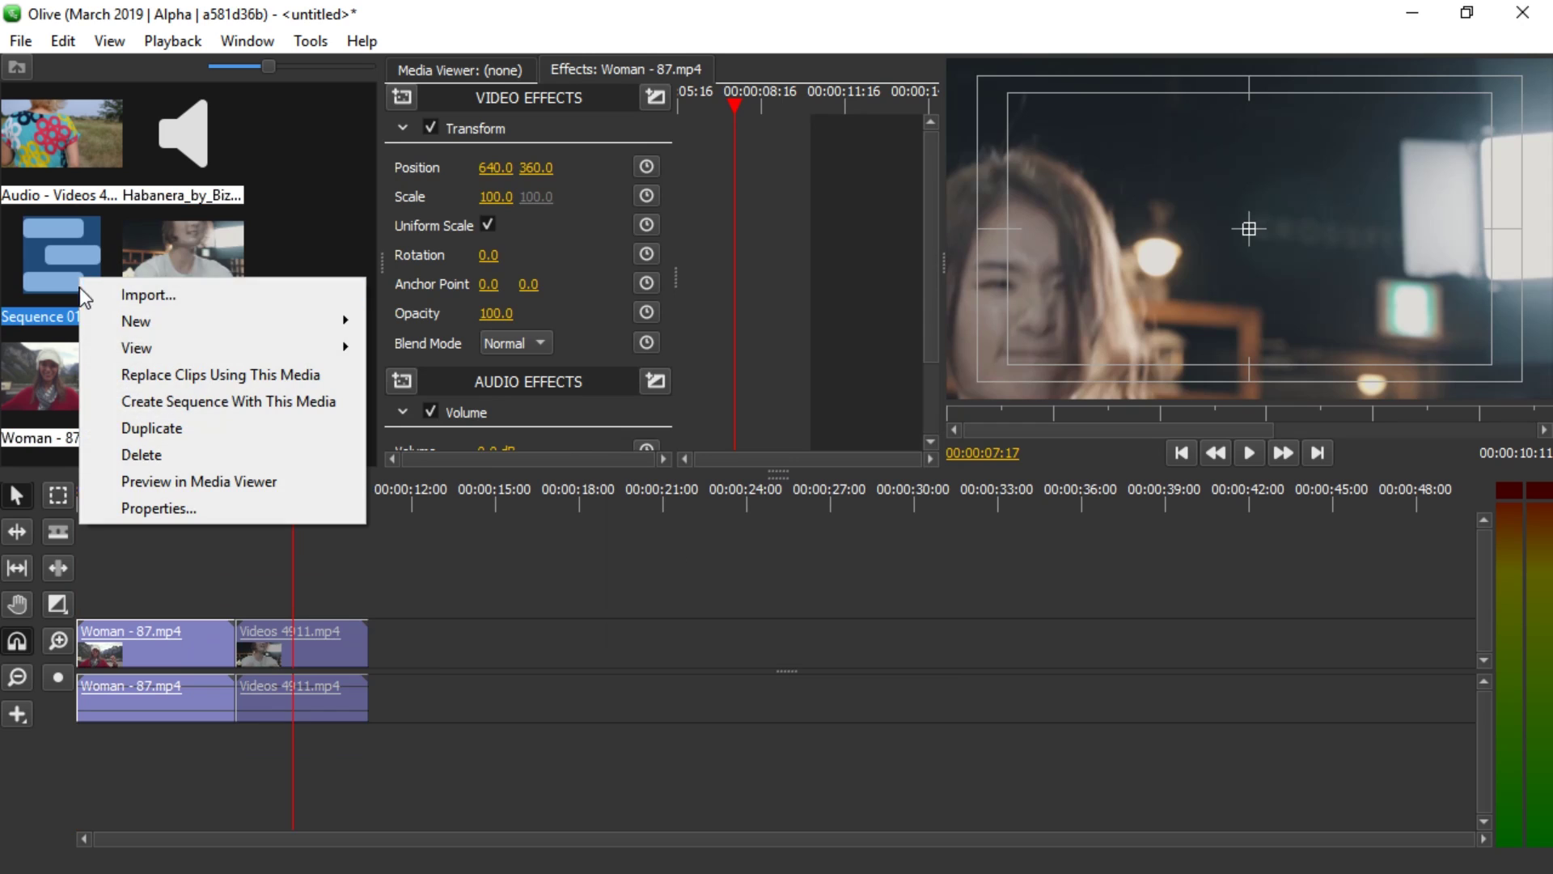
{"action": "left_click", "coordinate": [173, 505]}
{"action": "left_click", "coordinate": [798, 266]}
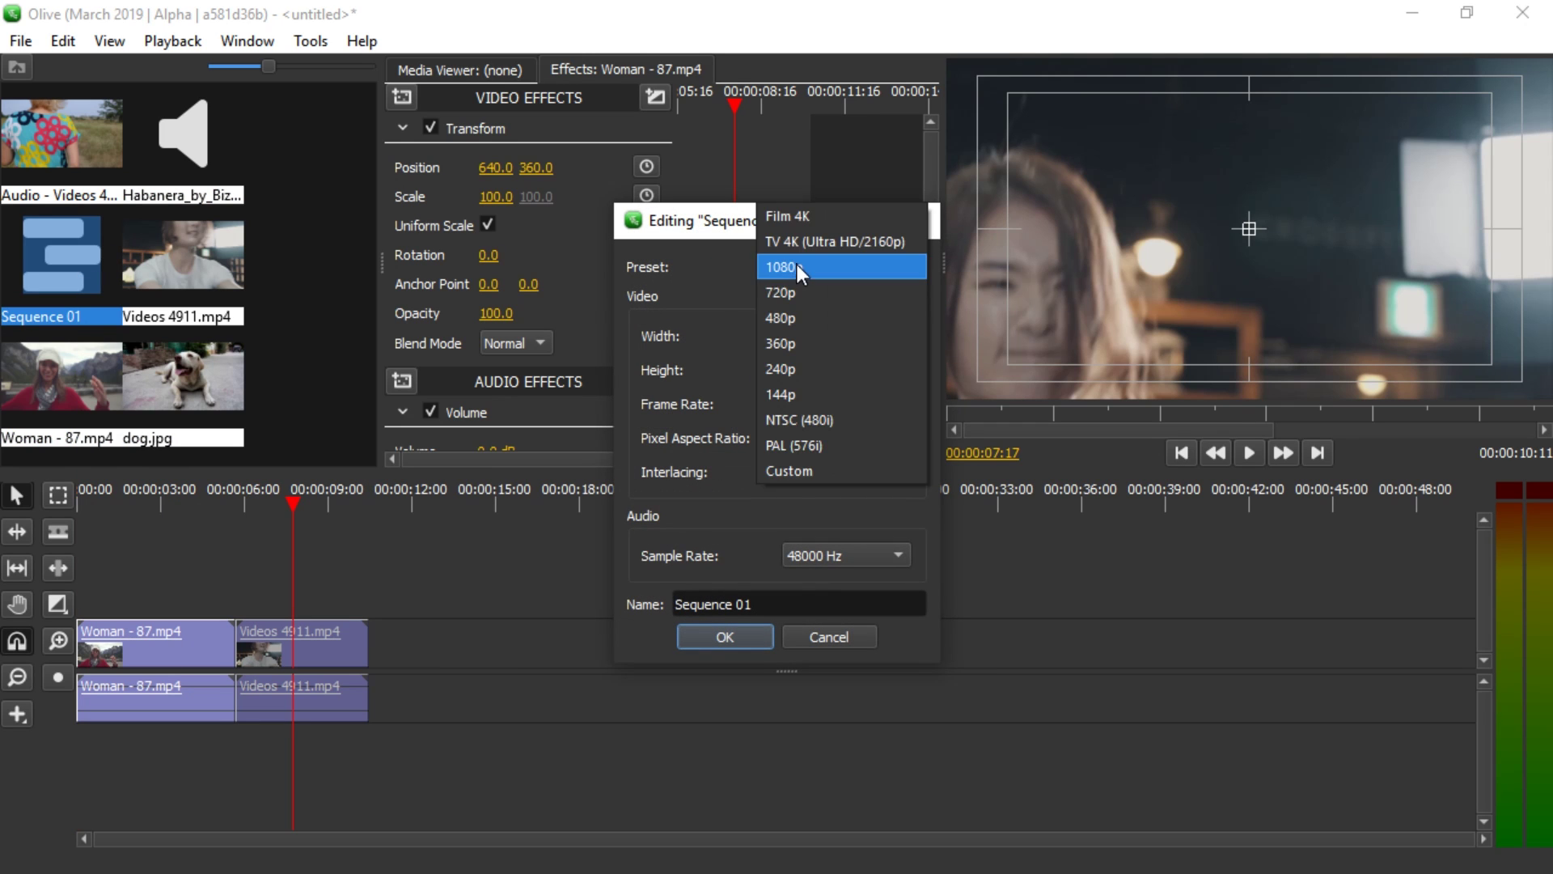
{"action": "left_click", "coordinate": [793, 294]}
{"action": "left_click", "coordinate": [801, 269]}
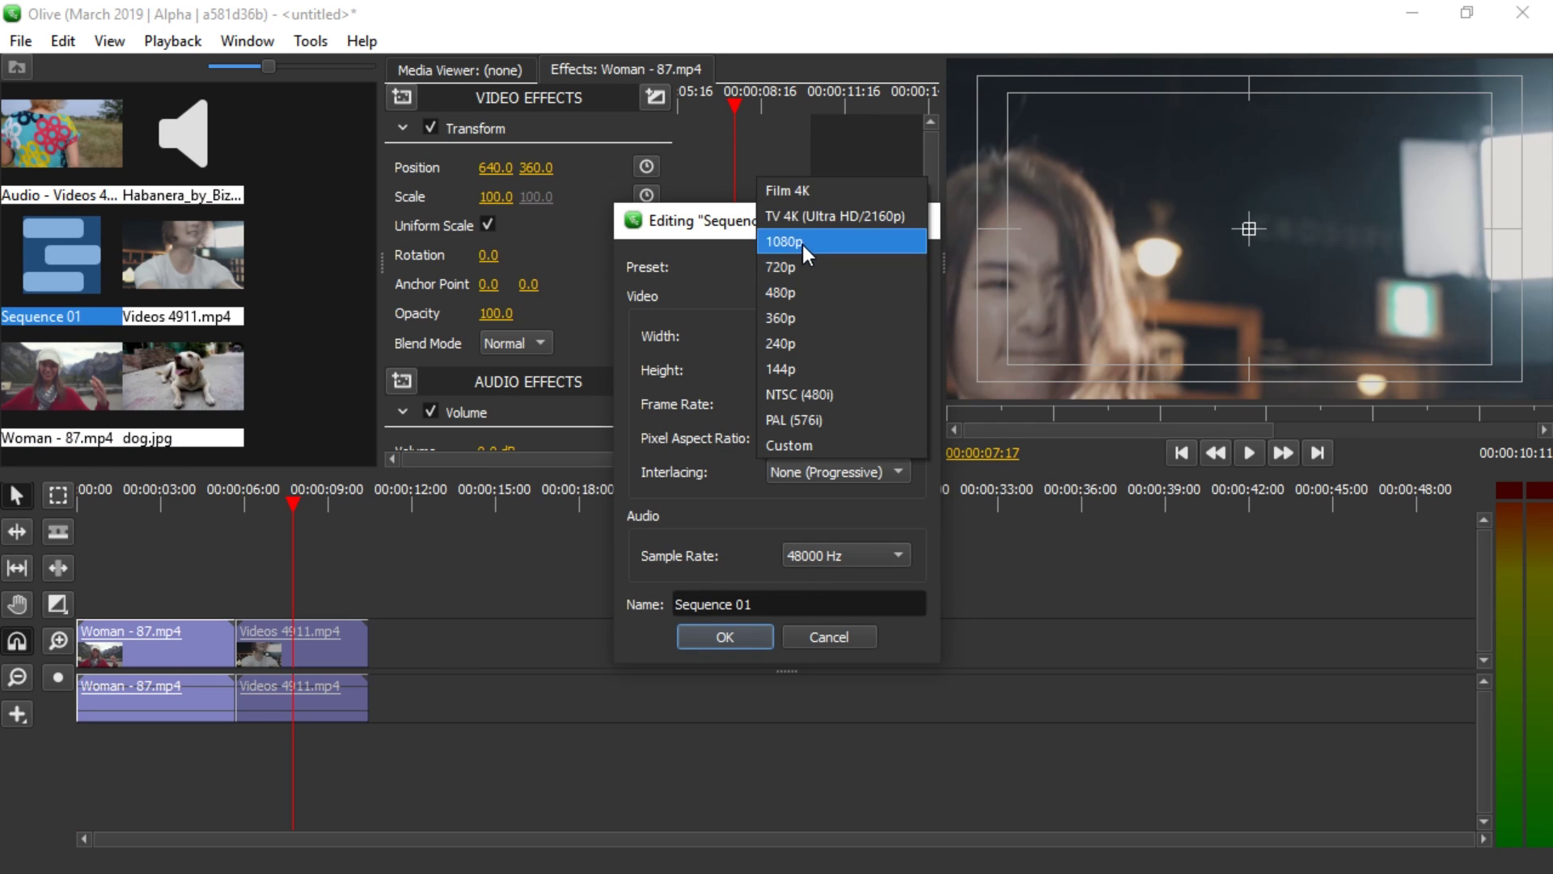
{"action": "left_click", "coordinate": [803, 242]}
{"action": "left_click", "coordinate": [728, 638]}
- Check the resolution and frame rate in the properties of the Videos 4911.mp4 media
{"action": "right_click", "coordinate": [186, 239]}
{"action": "left_click", "coordinate": [265, 544]}
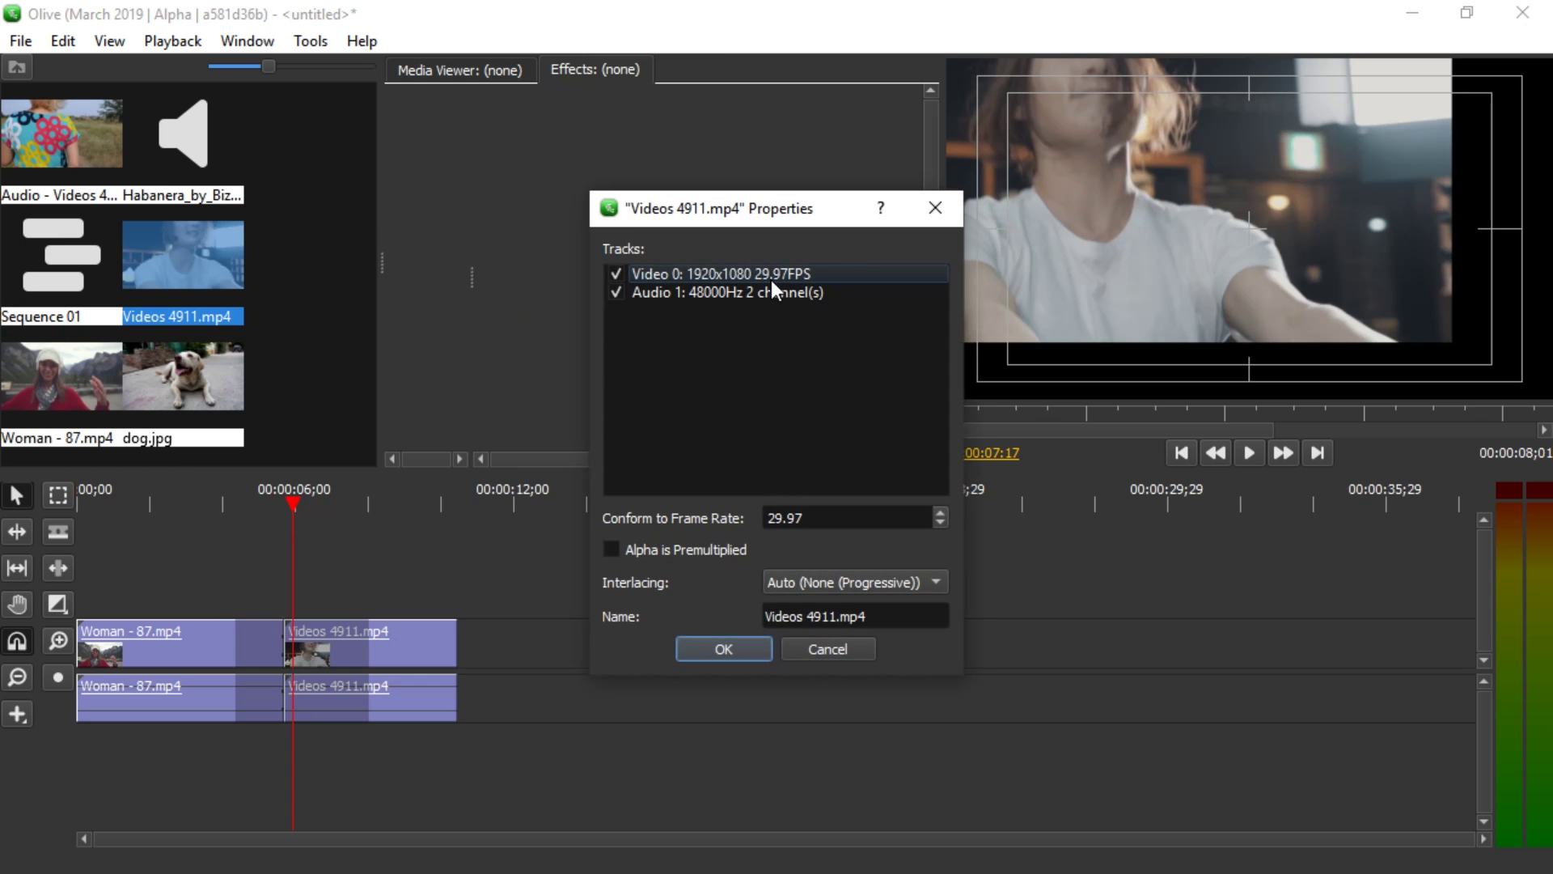
{"action": "left_click", "coordinate": [932, 211]}
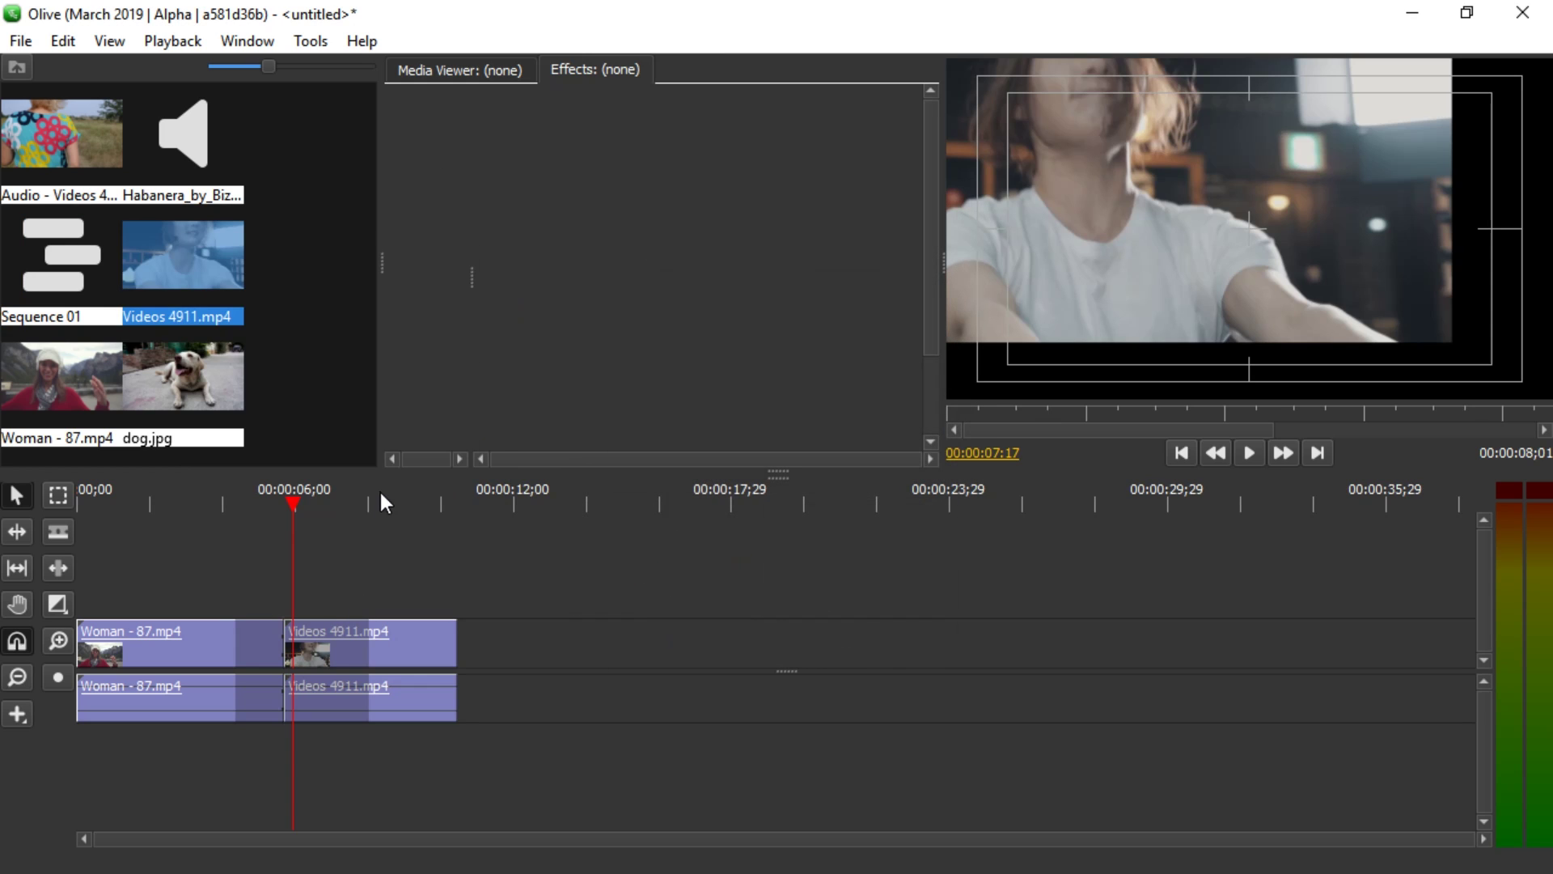
- Reset both position values of the Woman - 87.mp4 timeline clip to their defaults, centring it in the frame
{"action": "left_click", "coordinate": [70, 259]}
{"action": "left_click", "coordinate": [192, 337]}
{"action": "left_click", "coordinate": [244, 647]}
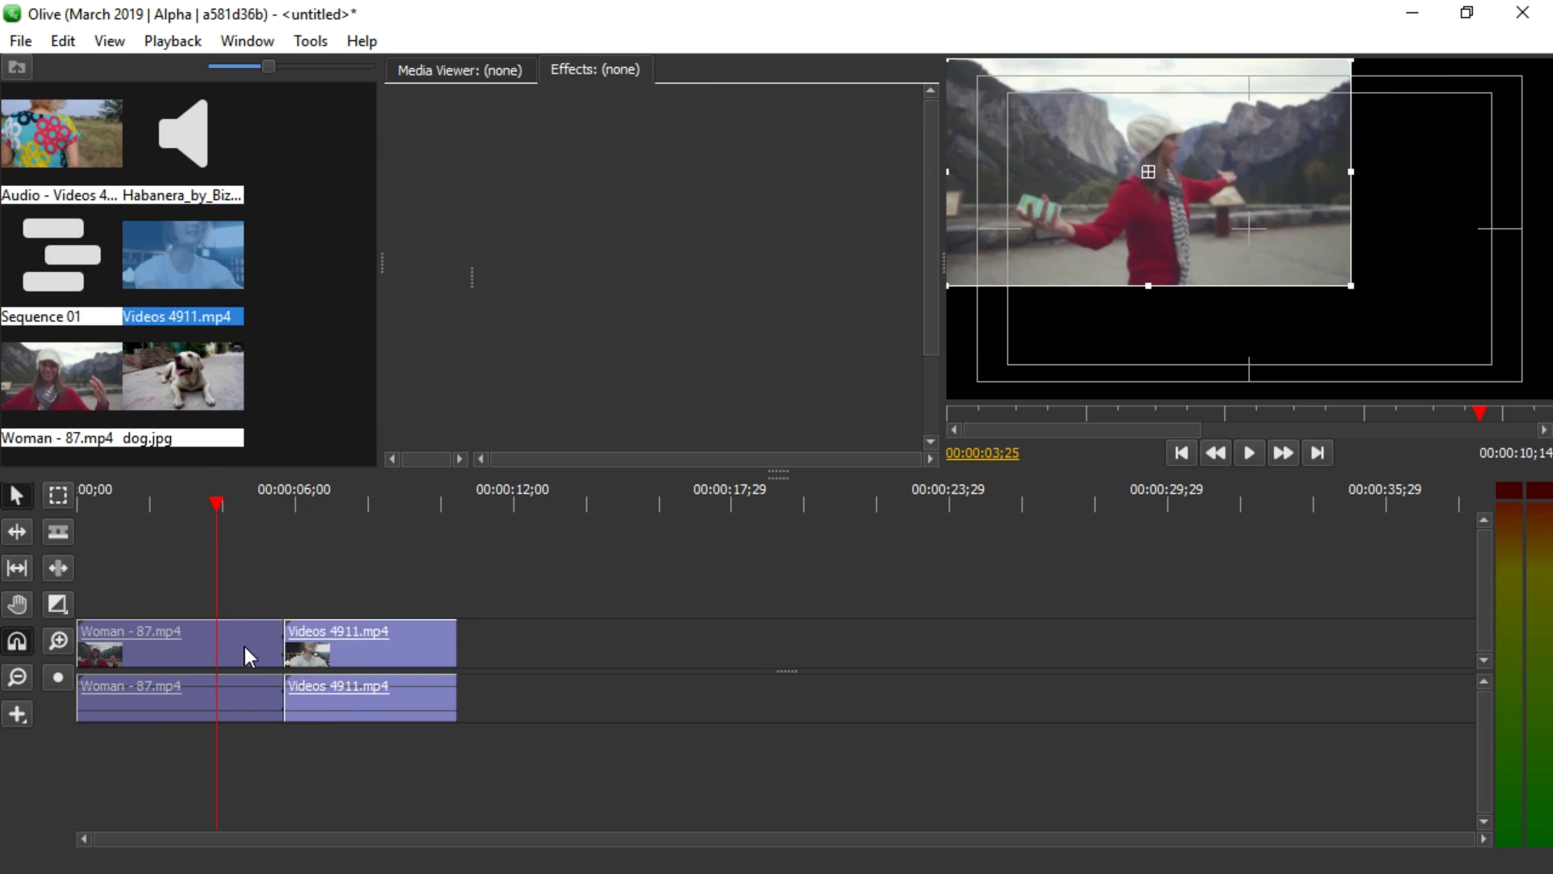
{"action": "mouse_move", "coordinate": [243, 499]}
{"action": "left_mouse_down"}
{"action": "mouse_move", "coordinate": [337, 509]}
{"action": "mouse_move", "coordinate": [241, 506]}
{"action": "left_mouse_up"}
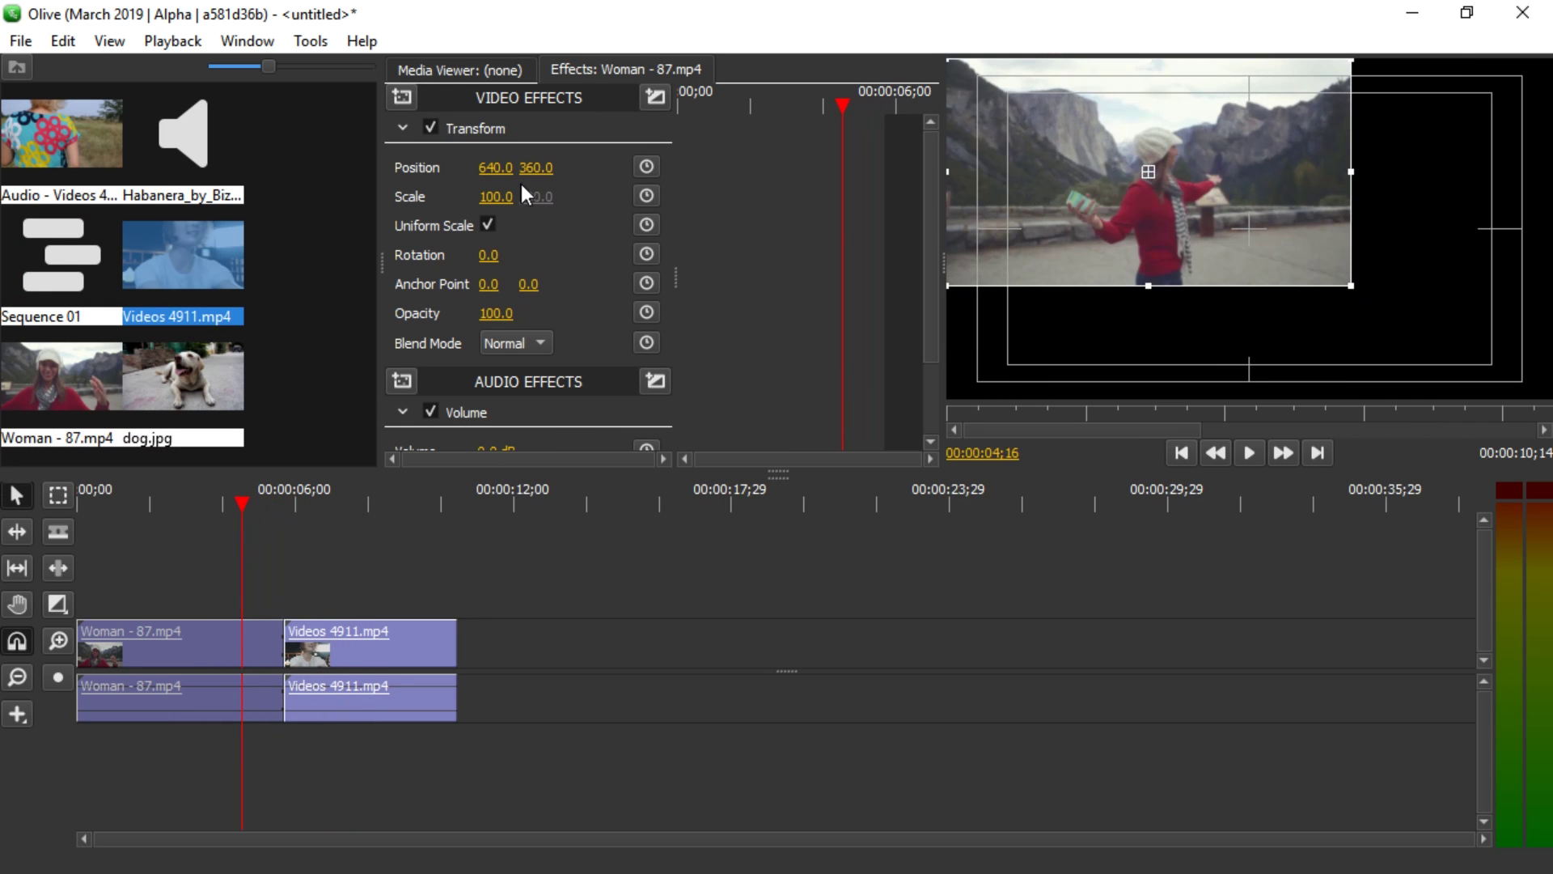
{"action": "right_click", "coordinate": [495, 167]}
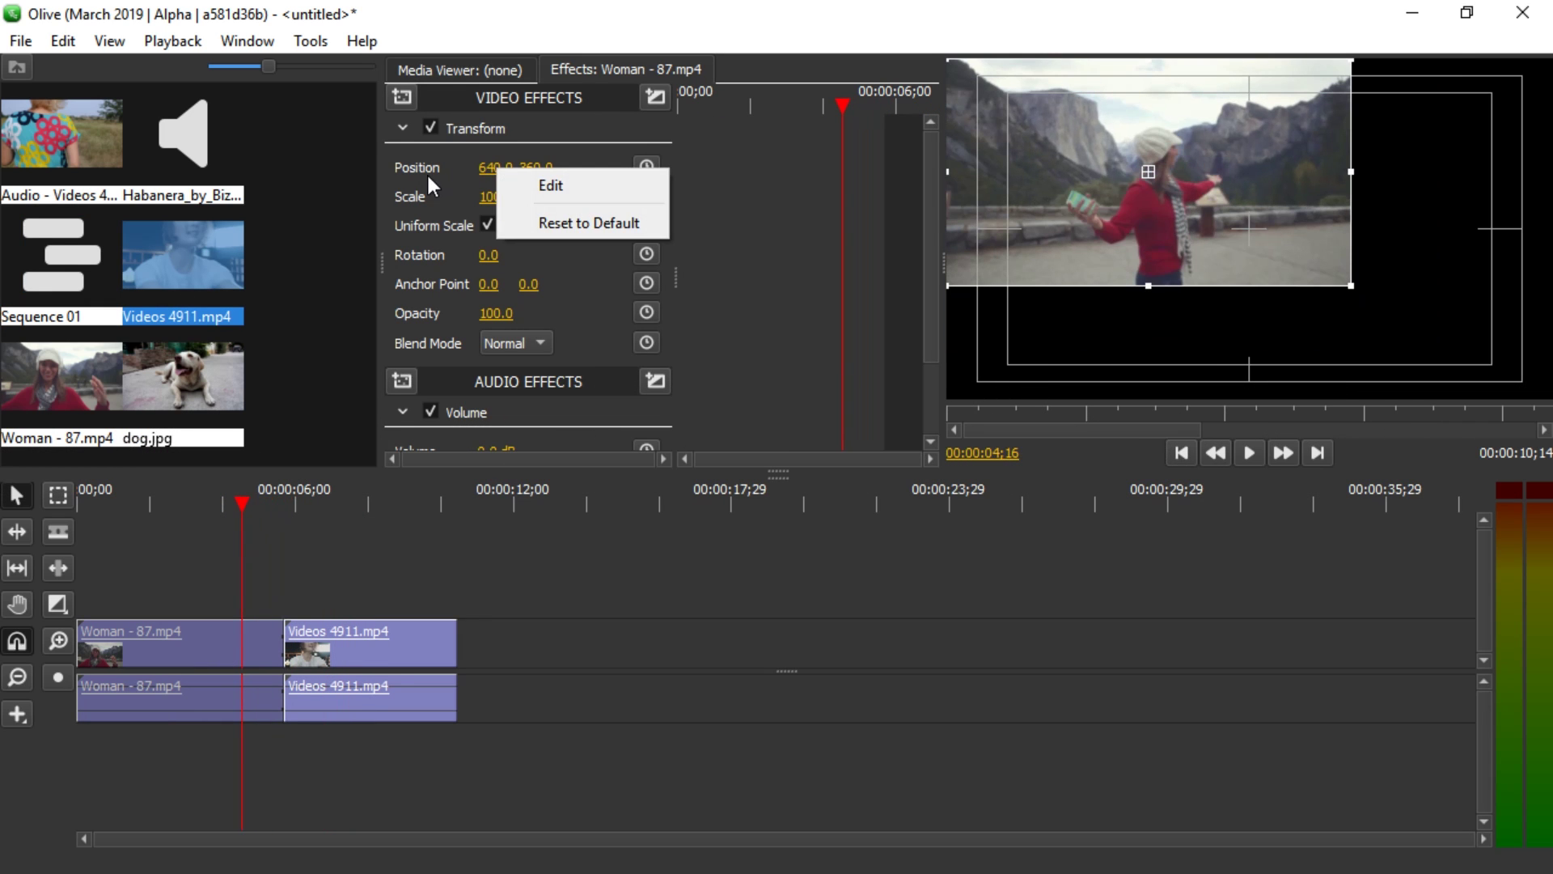
{"action": "left_click", "coordinate": [545, 228]}
{"action": "right_click", "coordinate": [535, 168]}
{"action": "left_click", "coordinate": [571, 228]}
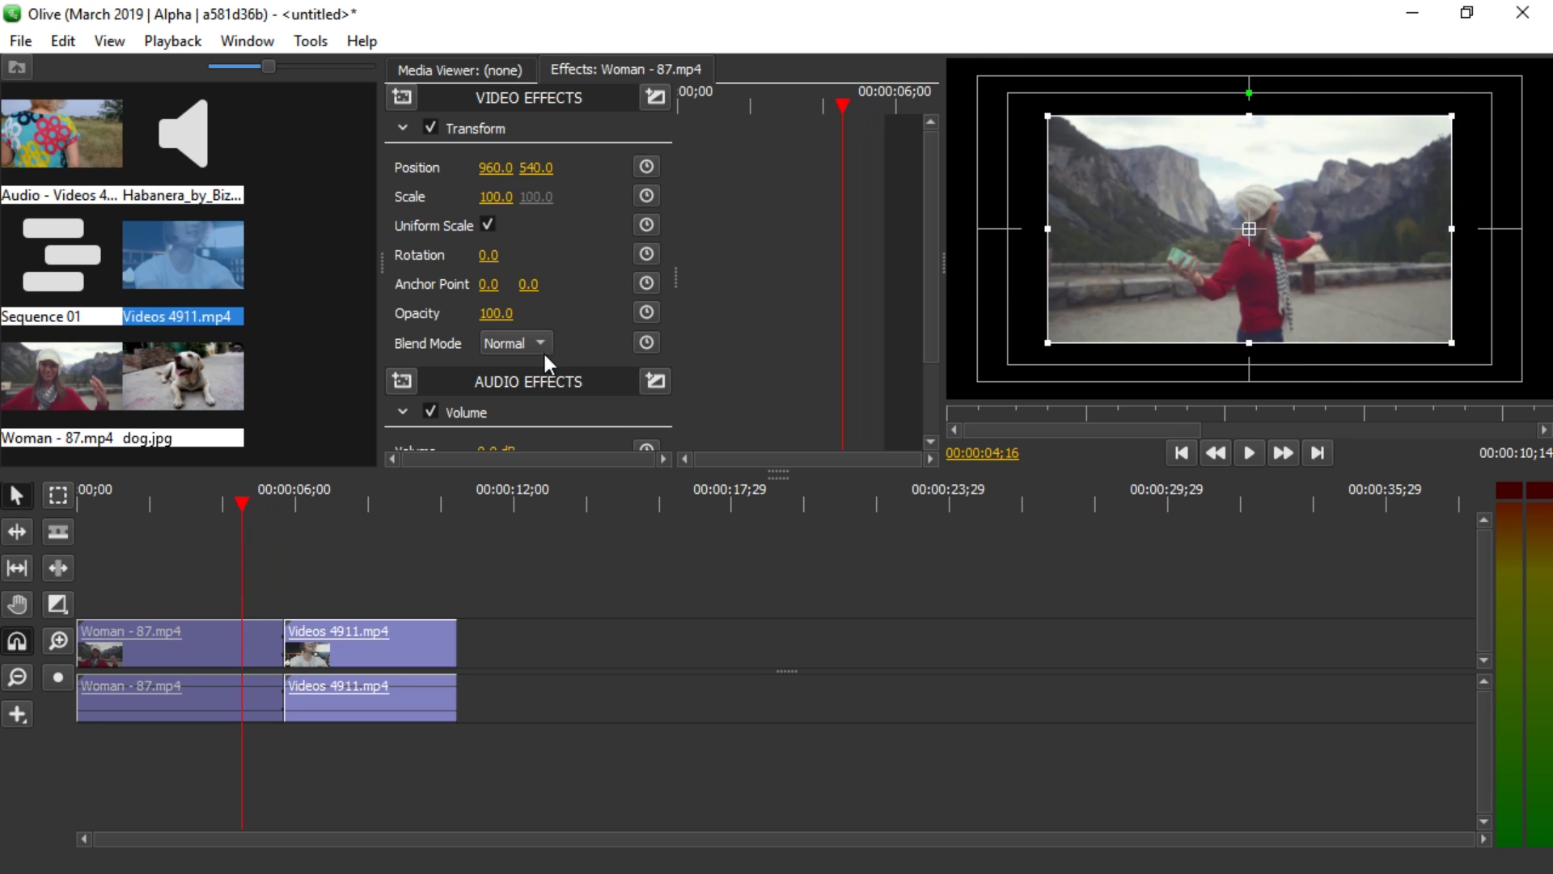
- Reset both position values of the Videos 4911.mp4 timeline clip to their defaults
{"action": "left_click", "coordinate": [361, 609]}
{"action": "left_click", "coordinate": [372, 600]}
{"action": "left_click", "coordinate": [368, 624]}
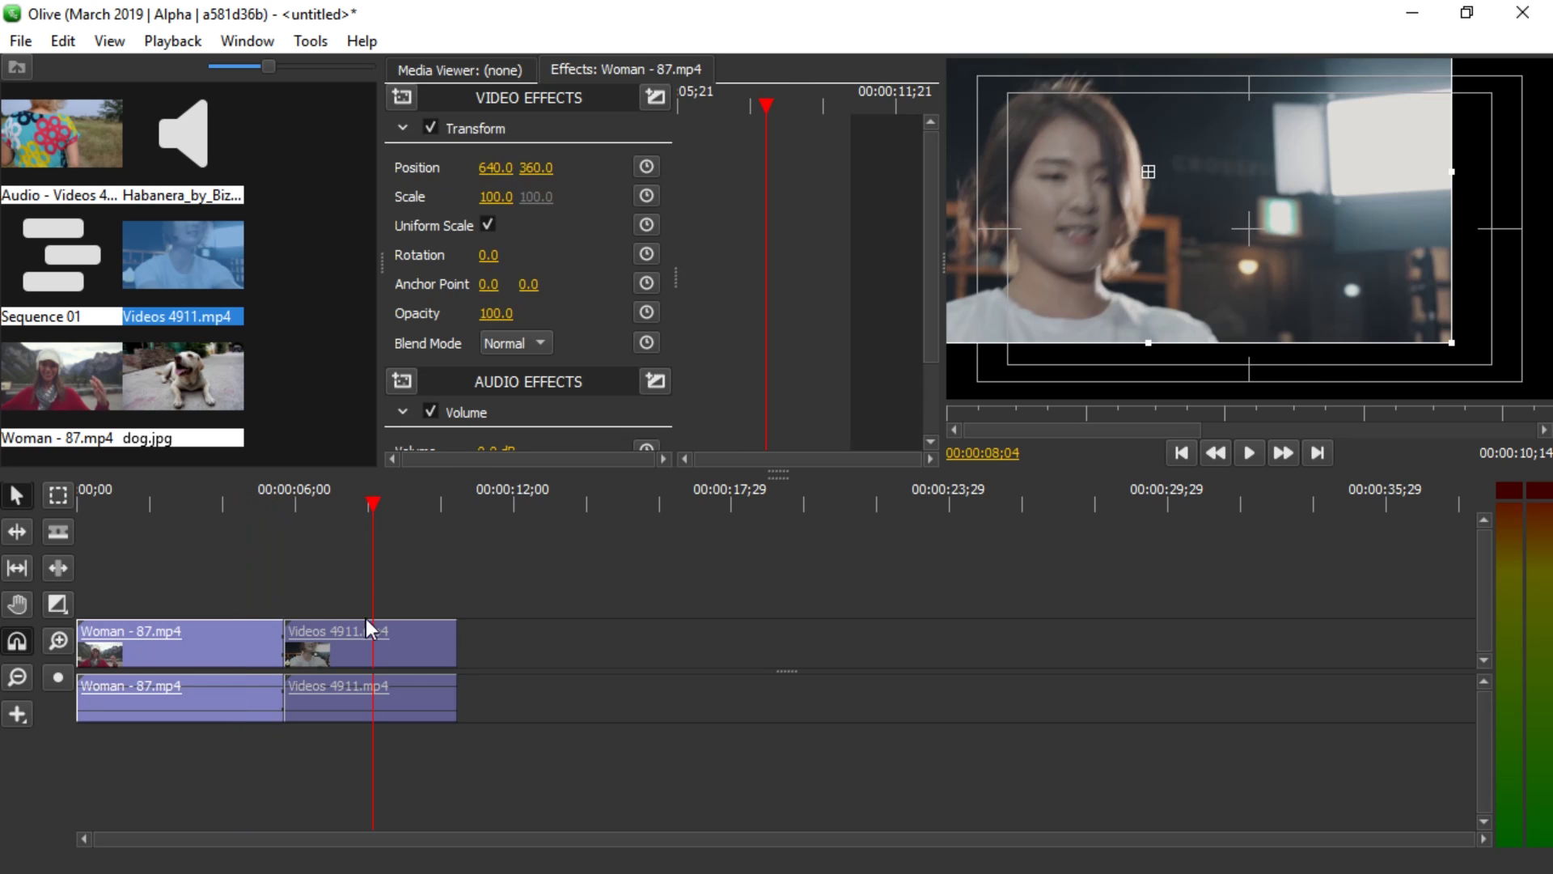
{"action": "right_click", "coordinate": [495, 167]}
{"action": "left_click", "coordinate": [541, 220]}
{"action": "right_click", "coordinate": [527, 168]}
{"action": "left_click", "coordinate": [565, 232]}
- Set the scale of the Woman - 87.mp4 clip to 150 and play back the cut to the second clip
{"action": "left_click", "coordinate": [243, 517]}
{"action": "left_click", "coordinate": [212, 652]}
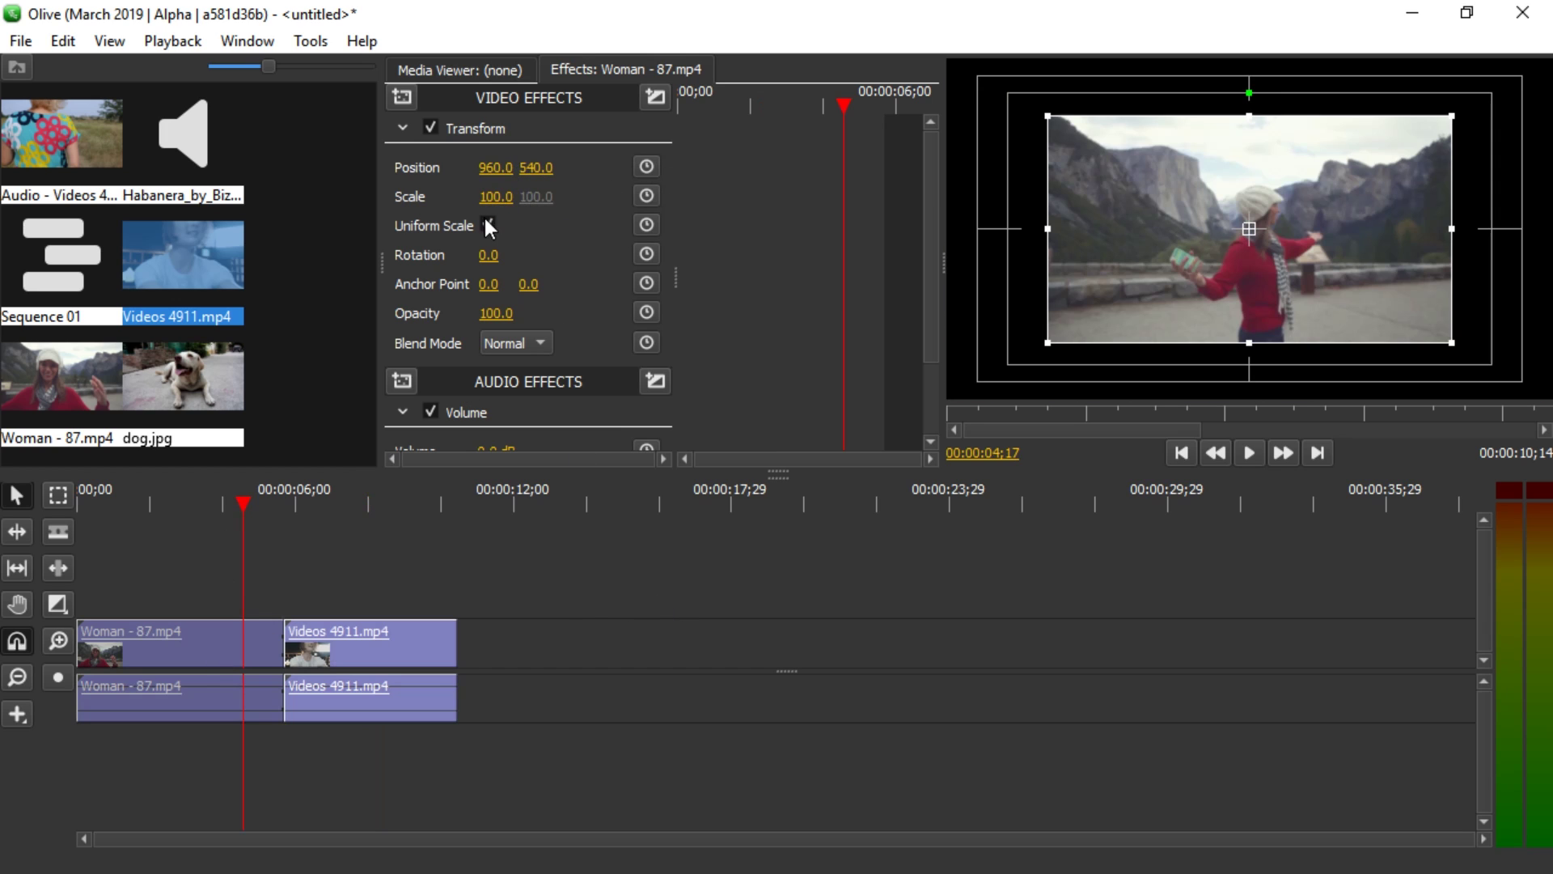
{"action": "left_click_drag", "start_coordinate": [482, 194], "coordinate": [519, 194]}
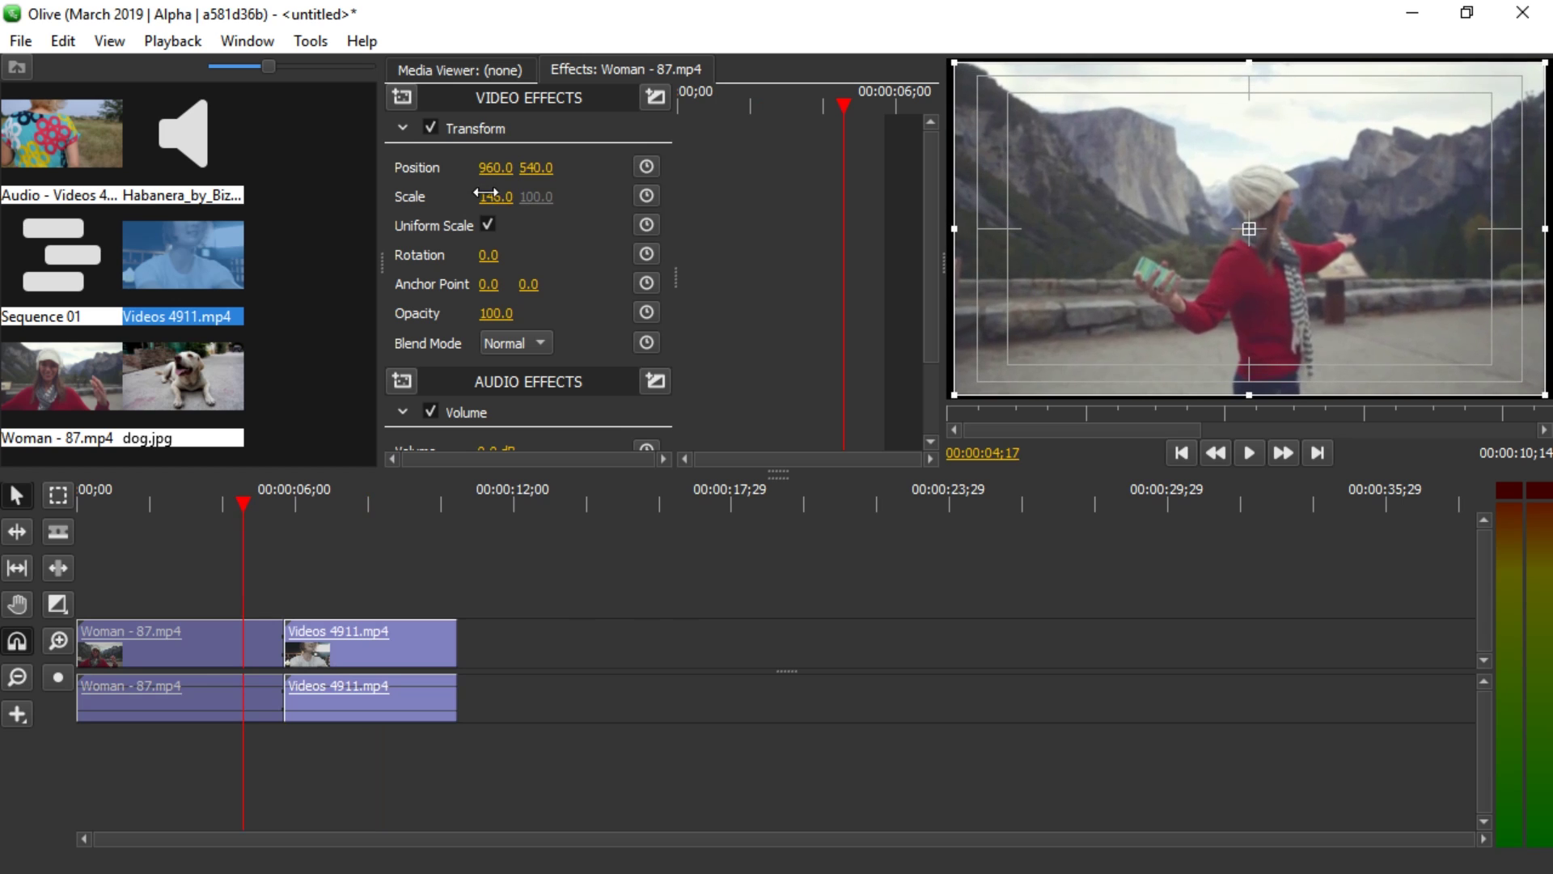
{"action": "left_click", "coordinate": [482, 194]}
{"action": "type", "text": "150"}
{"action": "key", "text": "Return"}
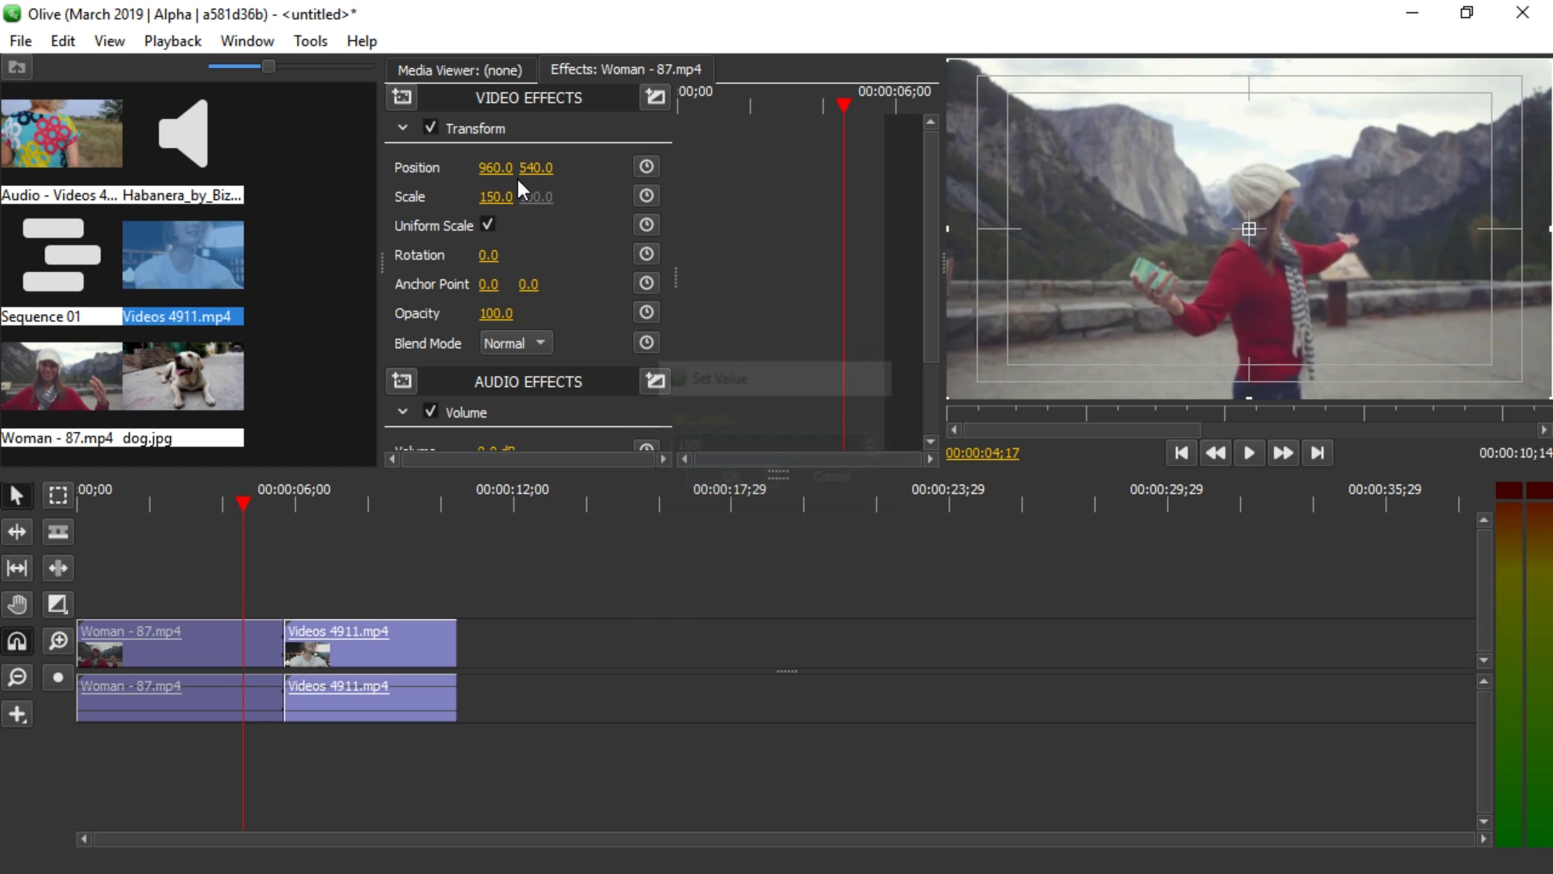
{"action": "left_click_drag", "start_coordinate": [301, 507], "coordinate": [258, 501]}
{"action": "key", "text": "space"}
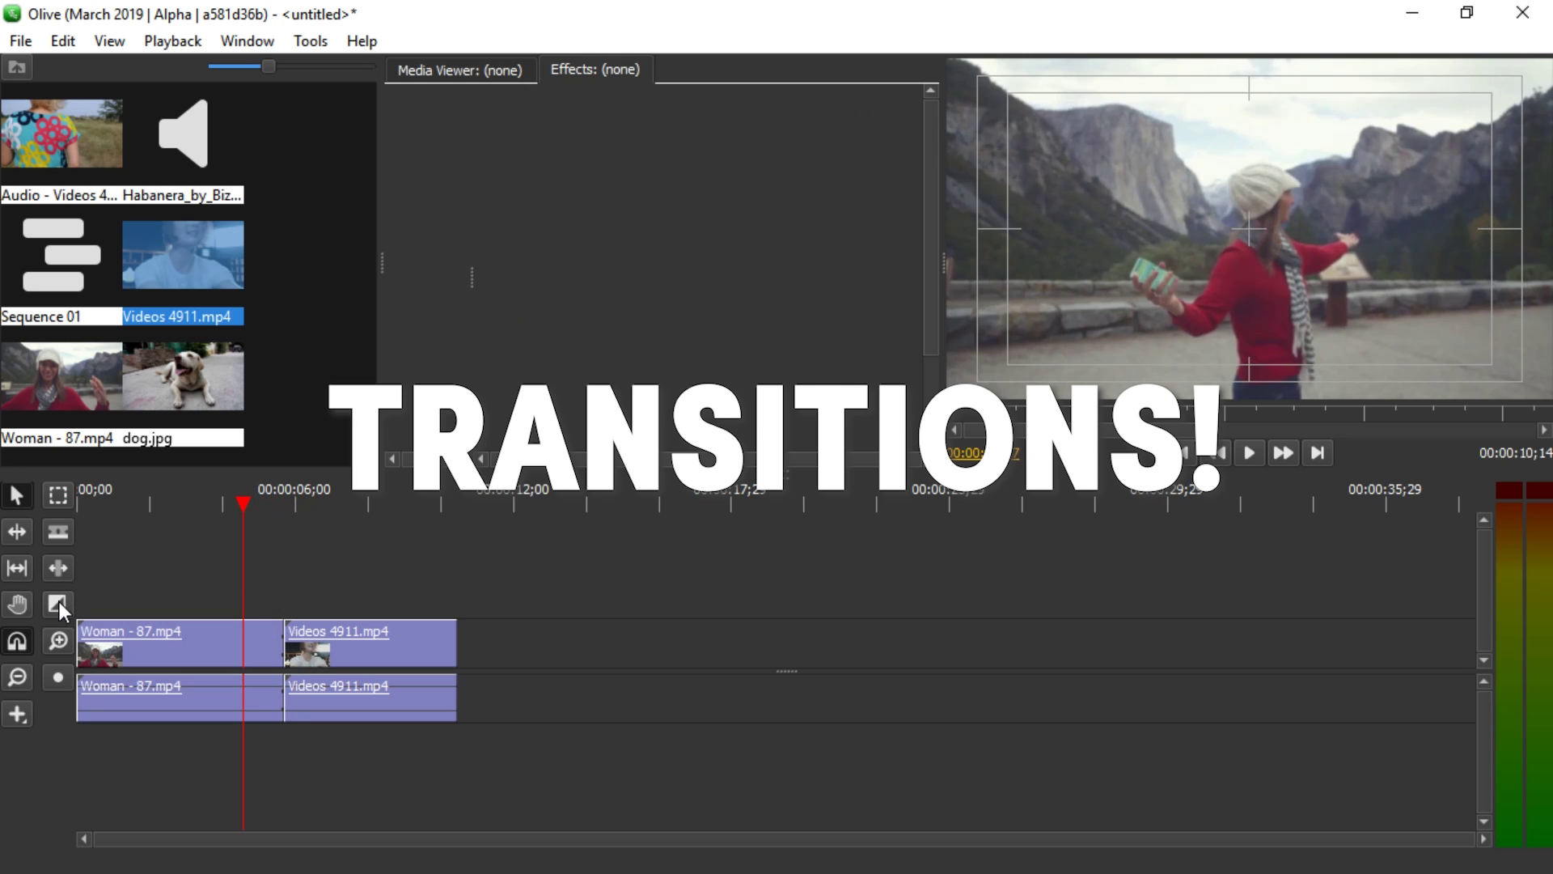
- Add a Cross Dissolve to the end of the Woman - 87.mp4 video clip, starting at the playhead, and play it back
{"action": "left_click", "coordinate": [60, 603]}
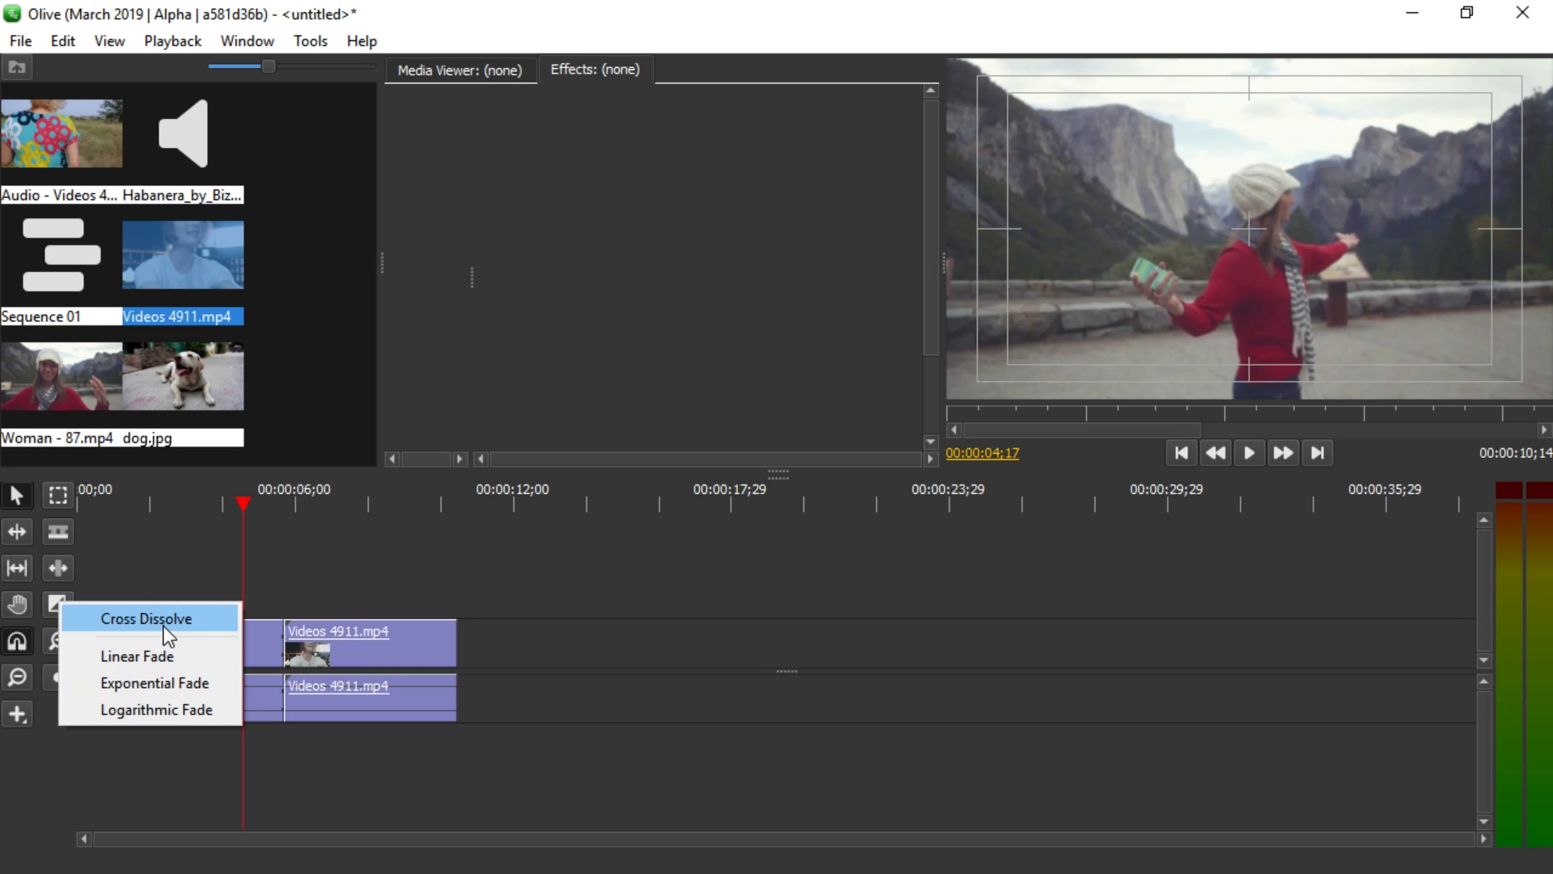
{"action": "left_click", "coordinate": [147, 619]}
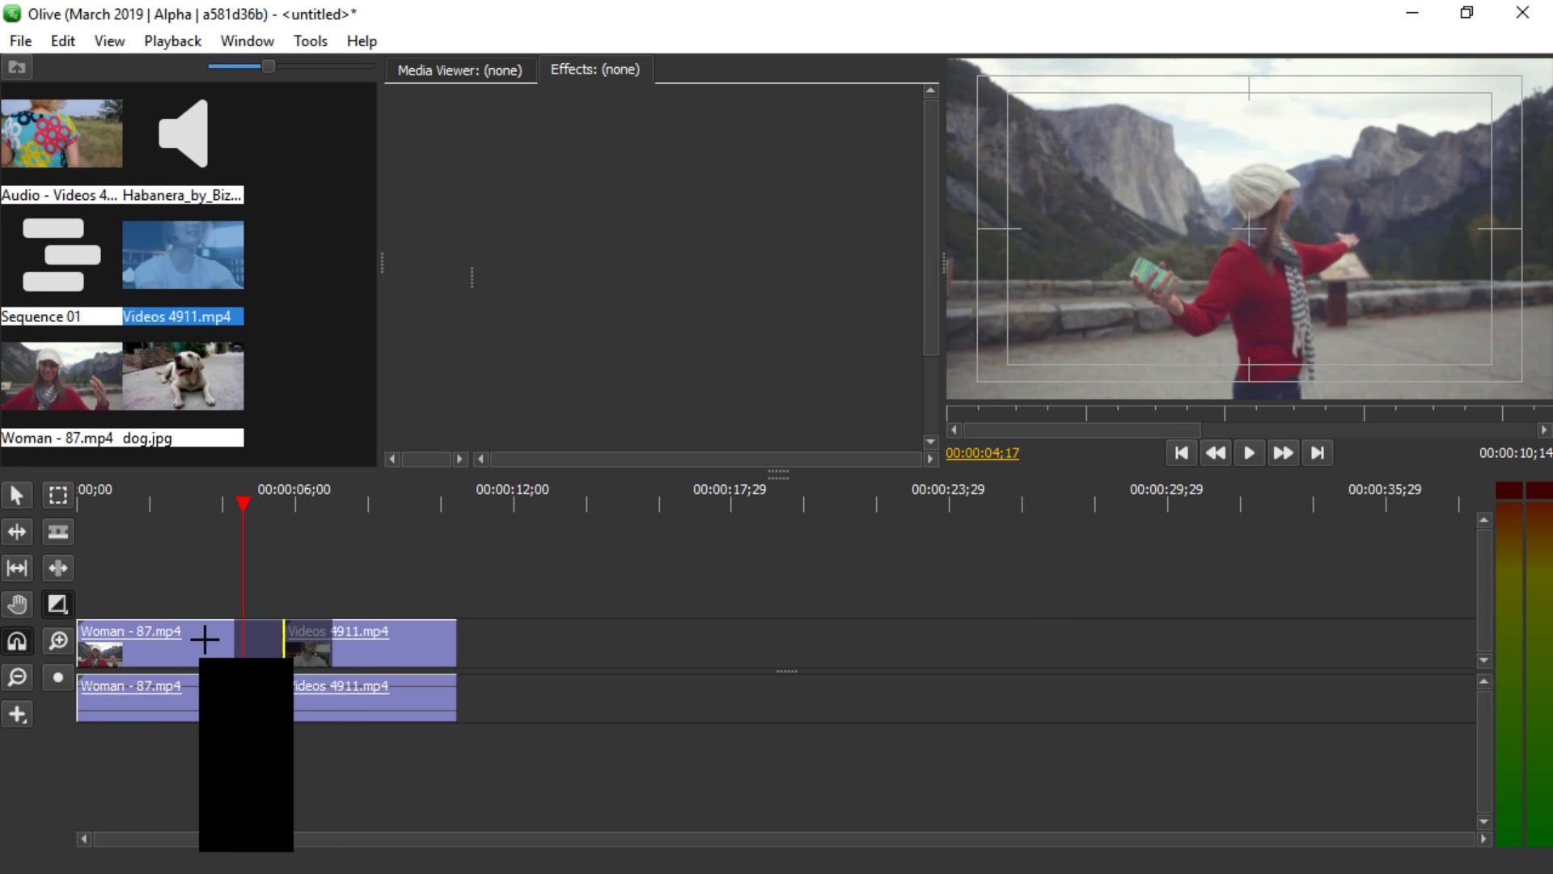
{"action": "left_click_drag", "start_coordinate": [208, 634], "coordinate": [320, 645]}
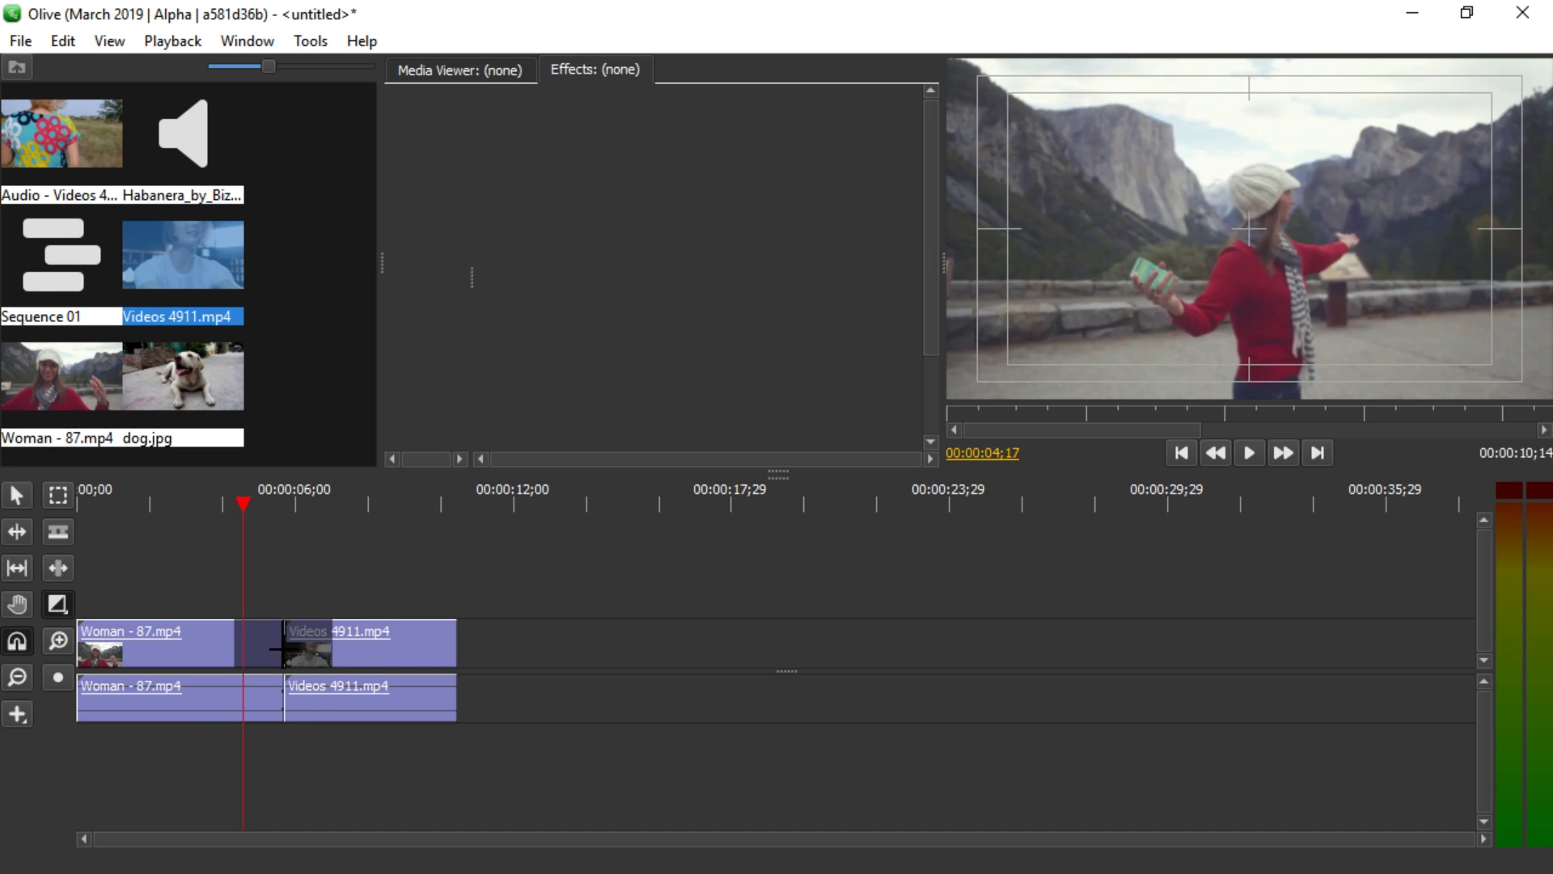
{"action": "left_click_drag", "start_coordinate": [277, 647], "coordinate": [209, 650]}
{"action": "left_click_drag", "start_coordinate": [284, 644], "coordinate": [243, 647]}
{"action": "key", "text": "space"}
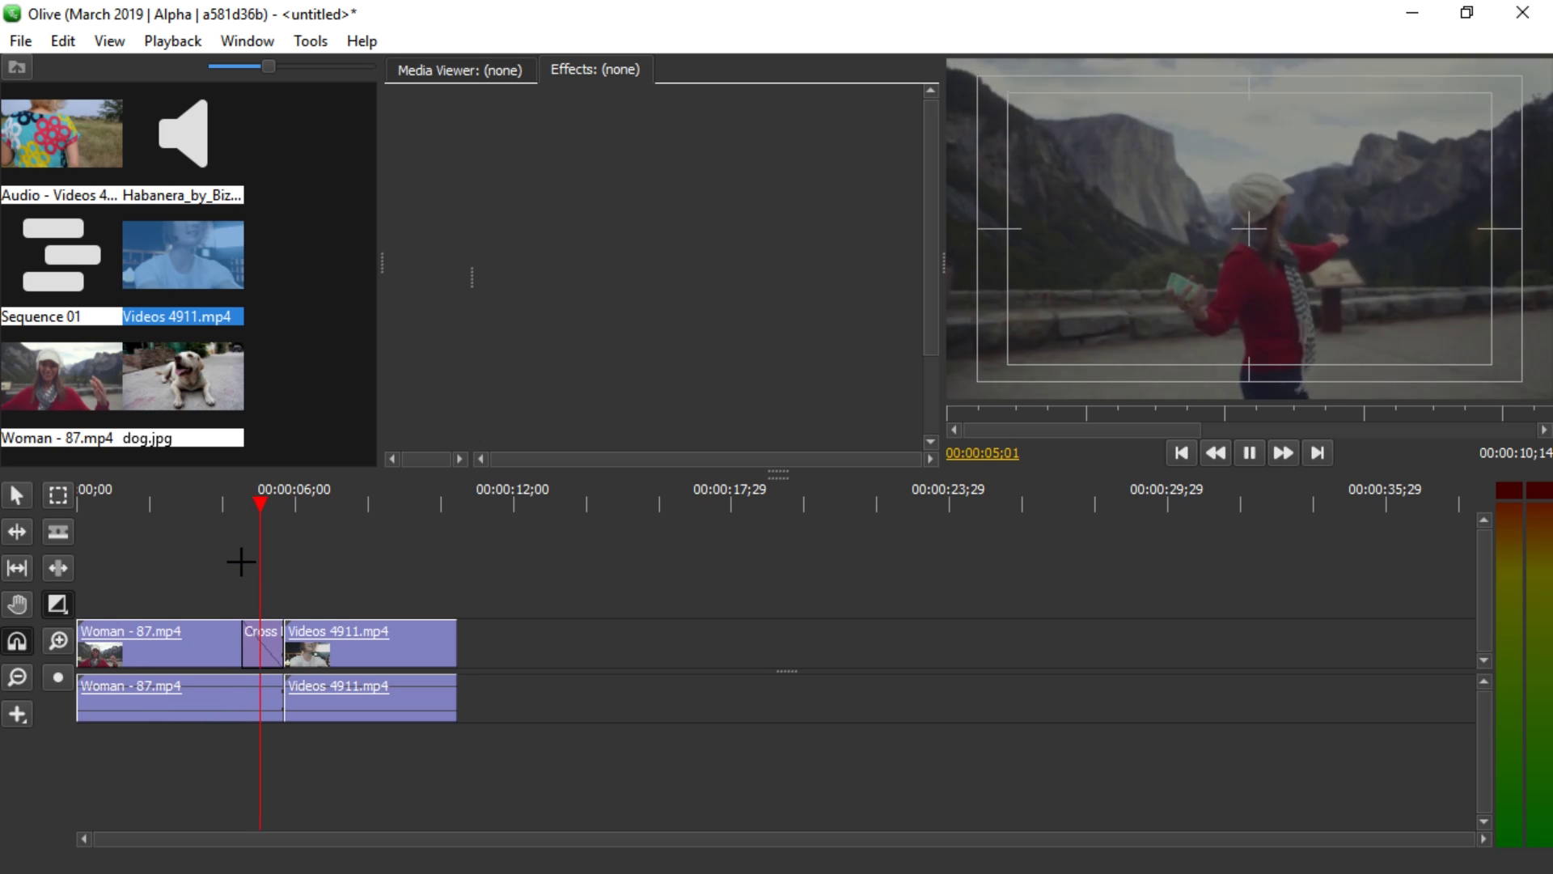
{"action": "left_click", "coordinate": [238, 501]}
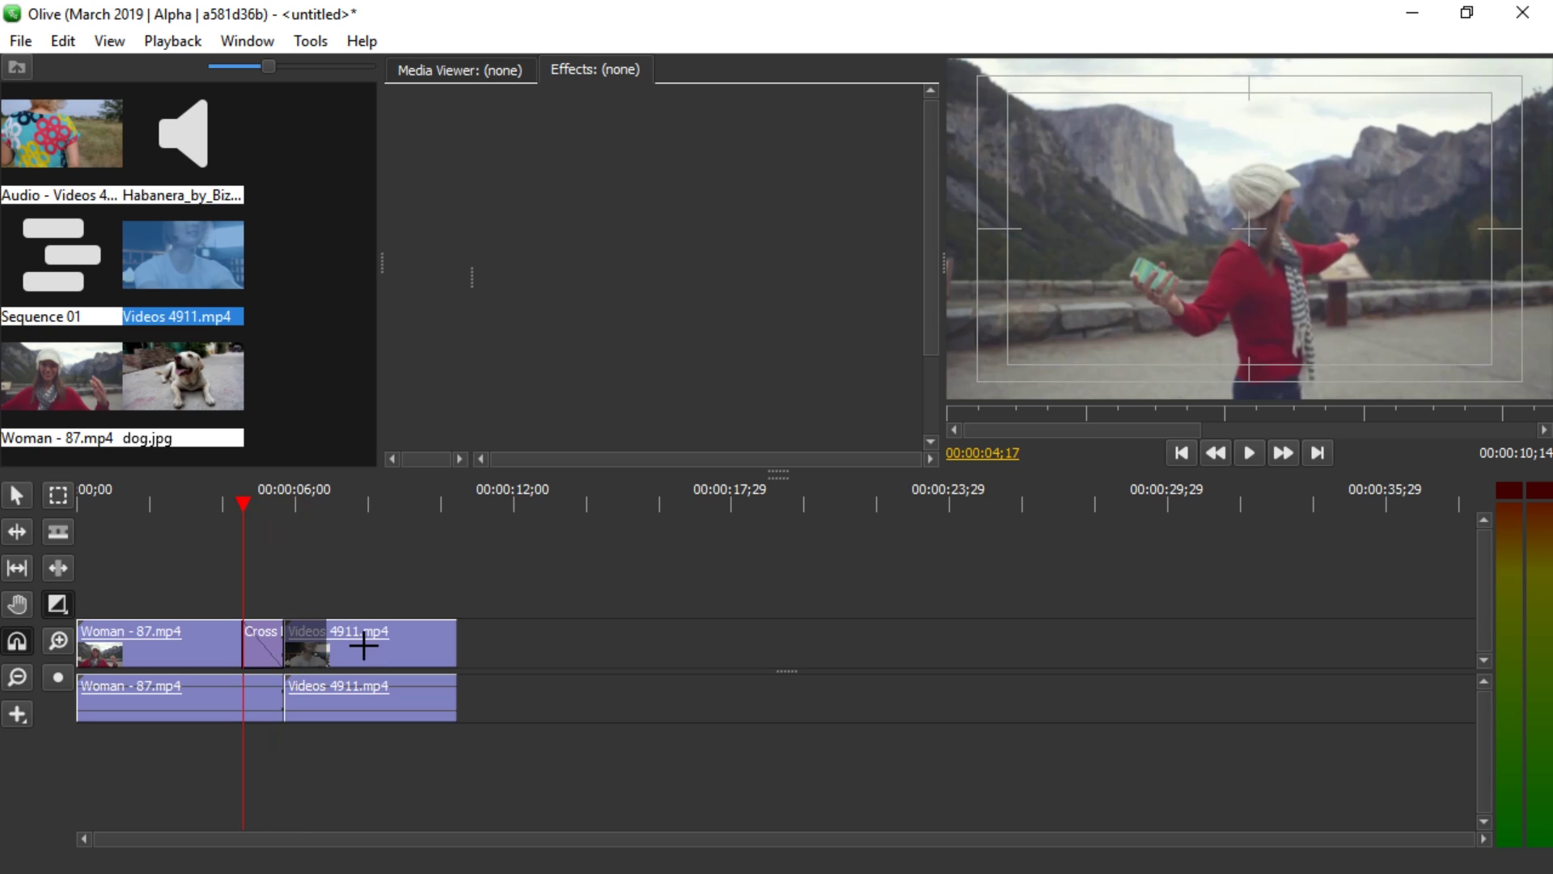
- Try a Cross Dissolve at the start of the Videos 4911.mp4 video clip, play it back, and undo the dissolves
{"action": "left_click_drag", "start_coordinate": [362, 645], "coordinate": [404, 637]}
{"action": "key", "text": "space"}
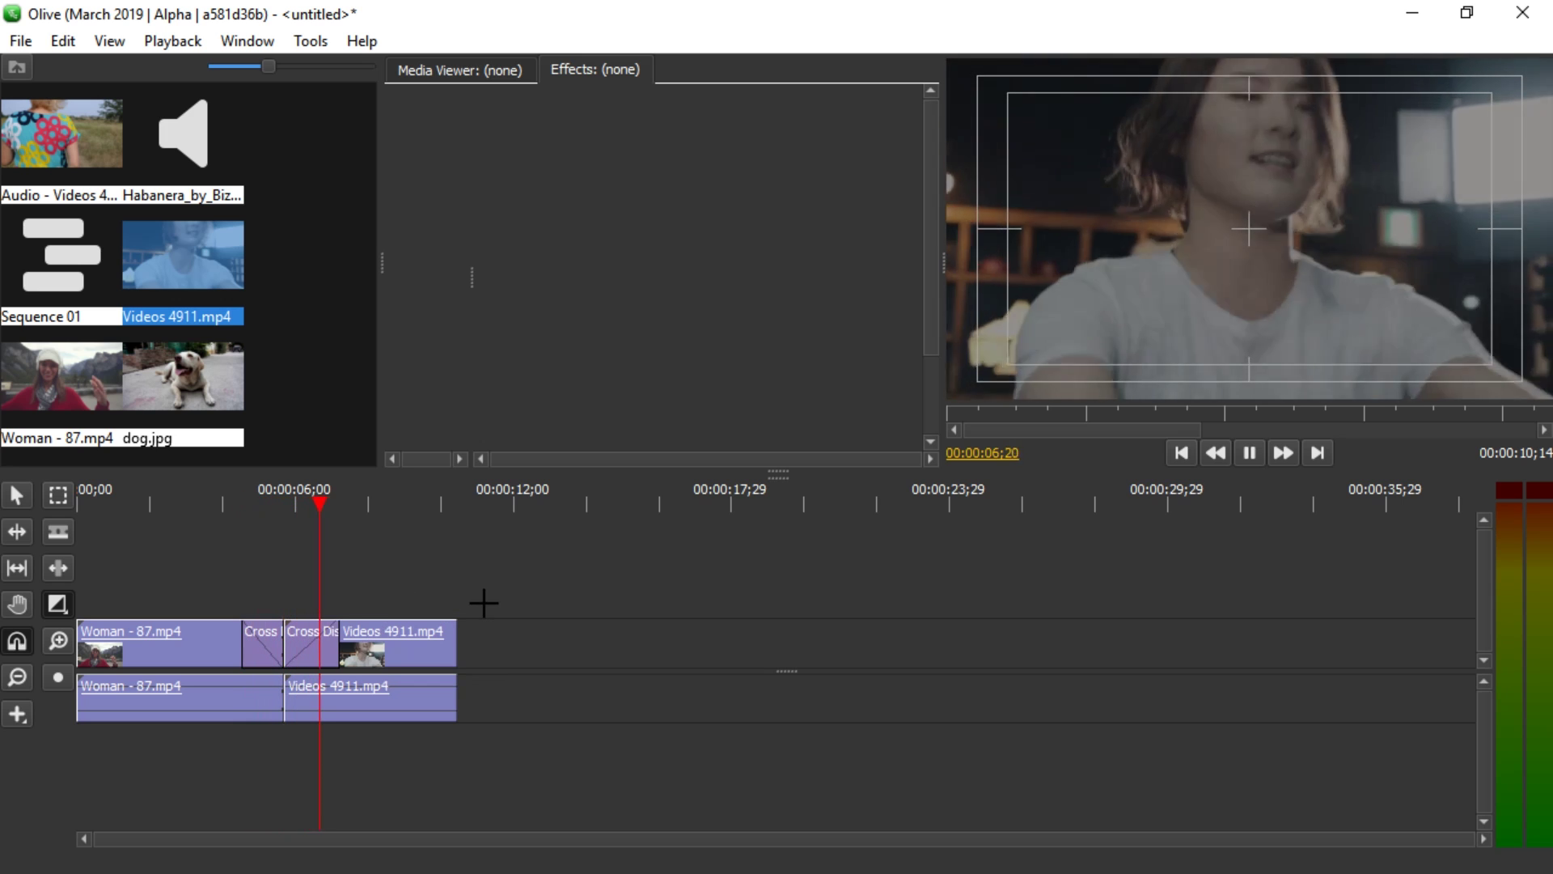
{"action": "key", "text": "space"}
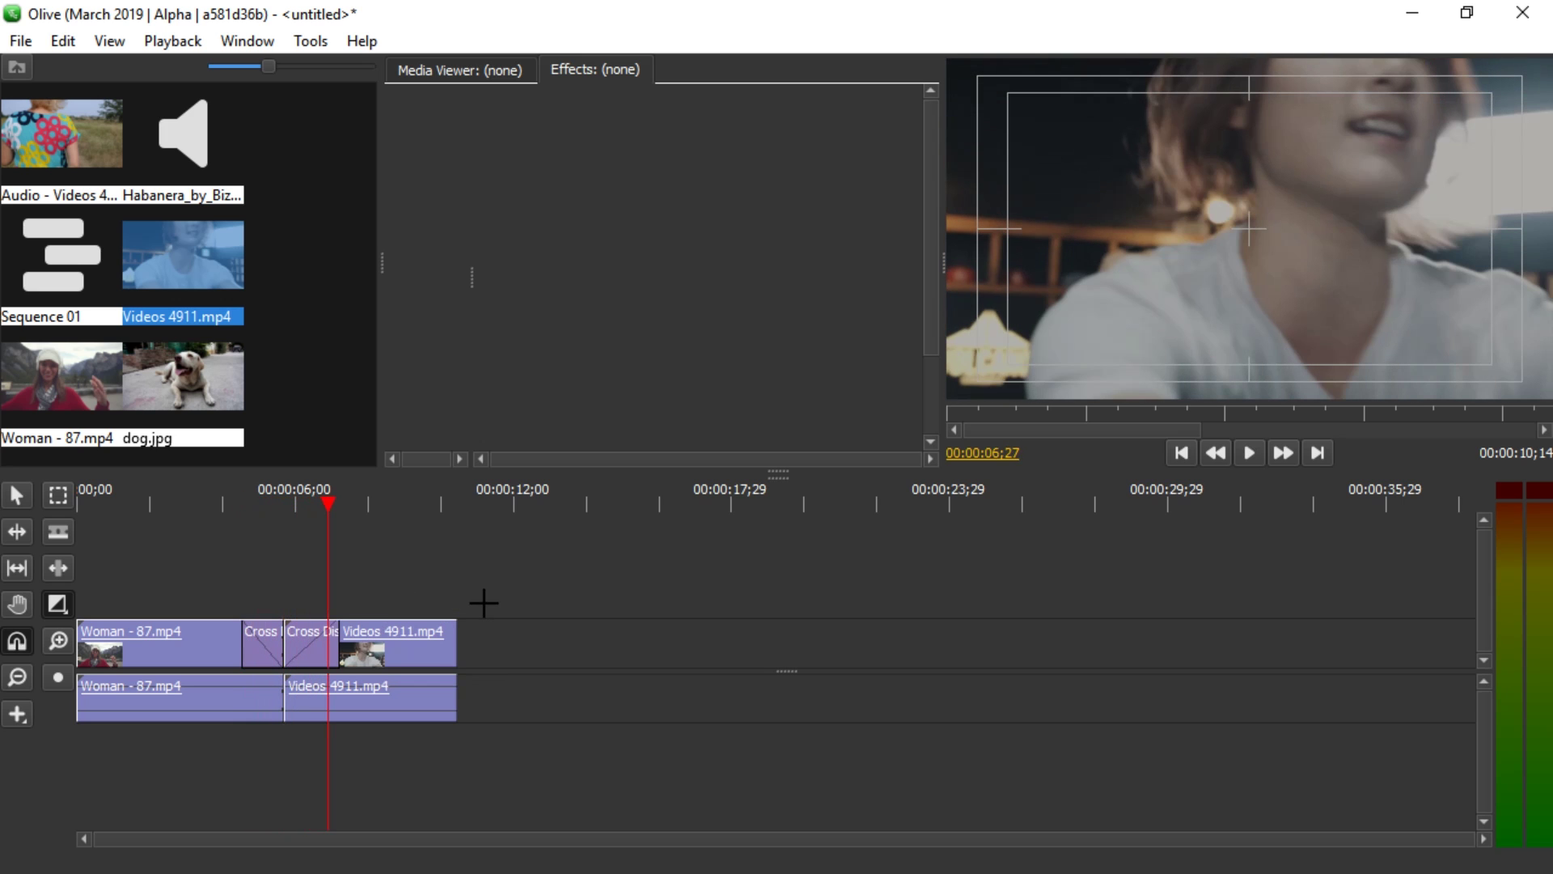
{"action": "key", "text": "ctrl+z"}
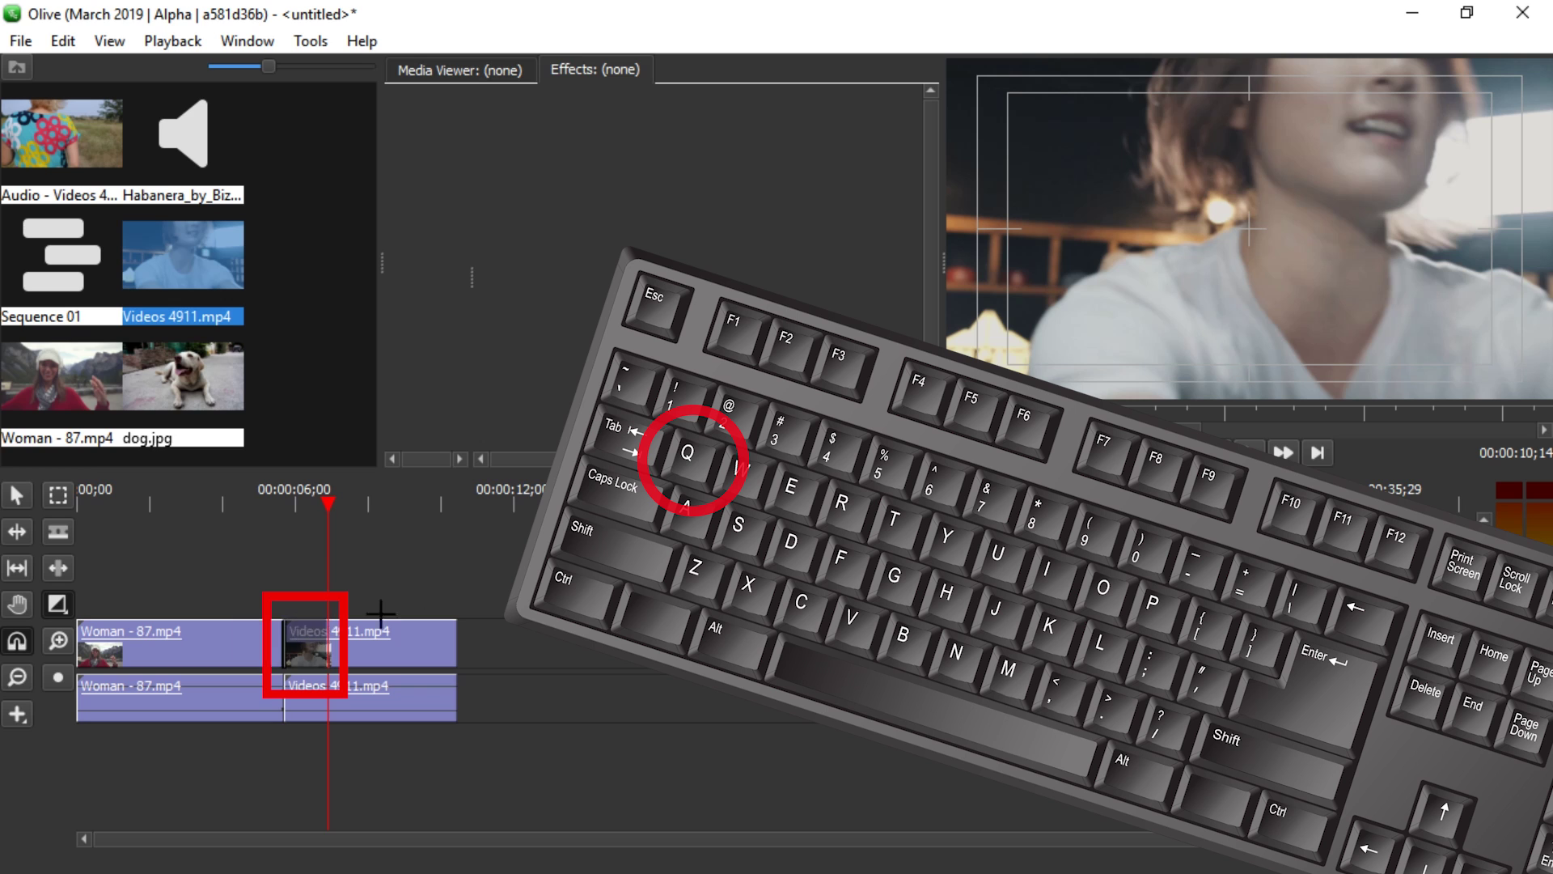
- Ripple trim the start of Videos 4911.mp4 to the playhead and the end of Woman - 87.mp4 to 00:00:03;29
{"action": "key", "text": "q"}
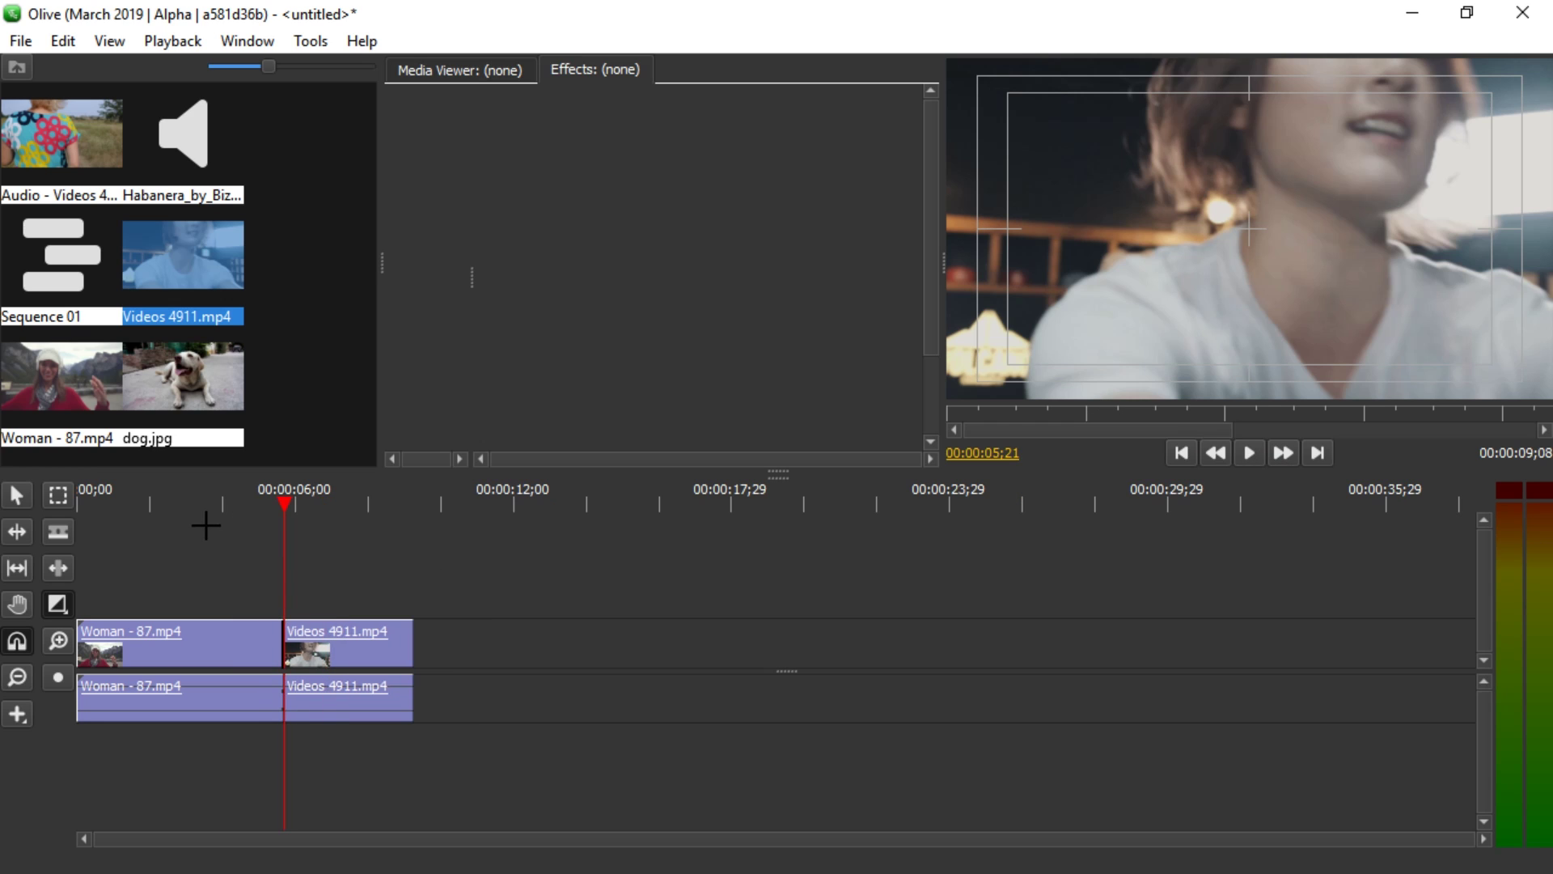
{"action": "left_click", "coordinate": [222, 510]}
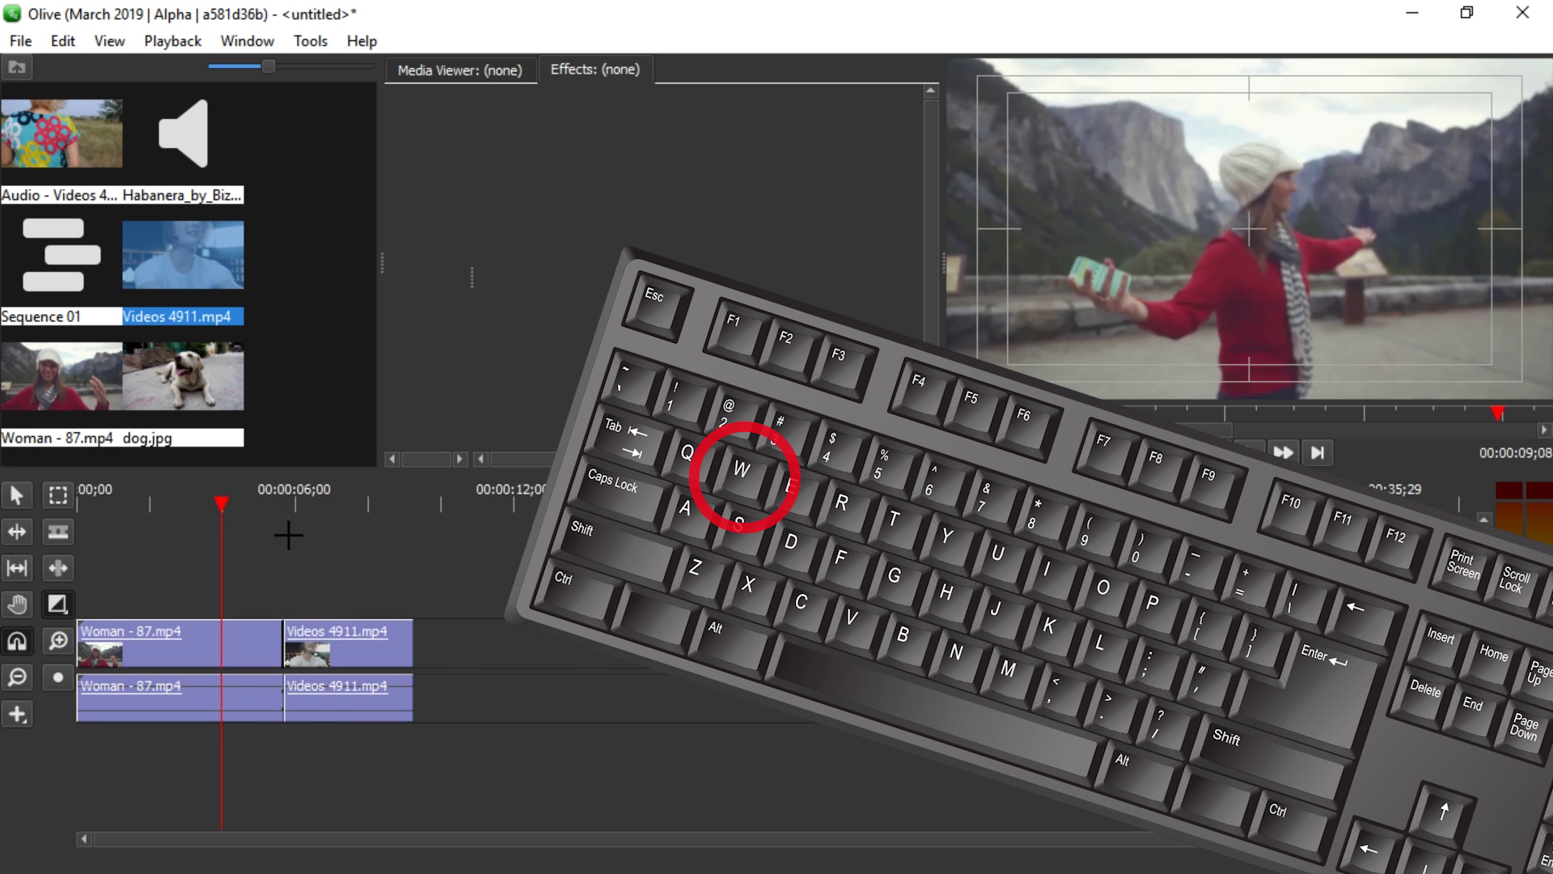
{"action": "key", "text": "w"}
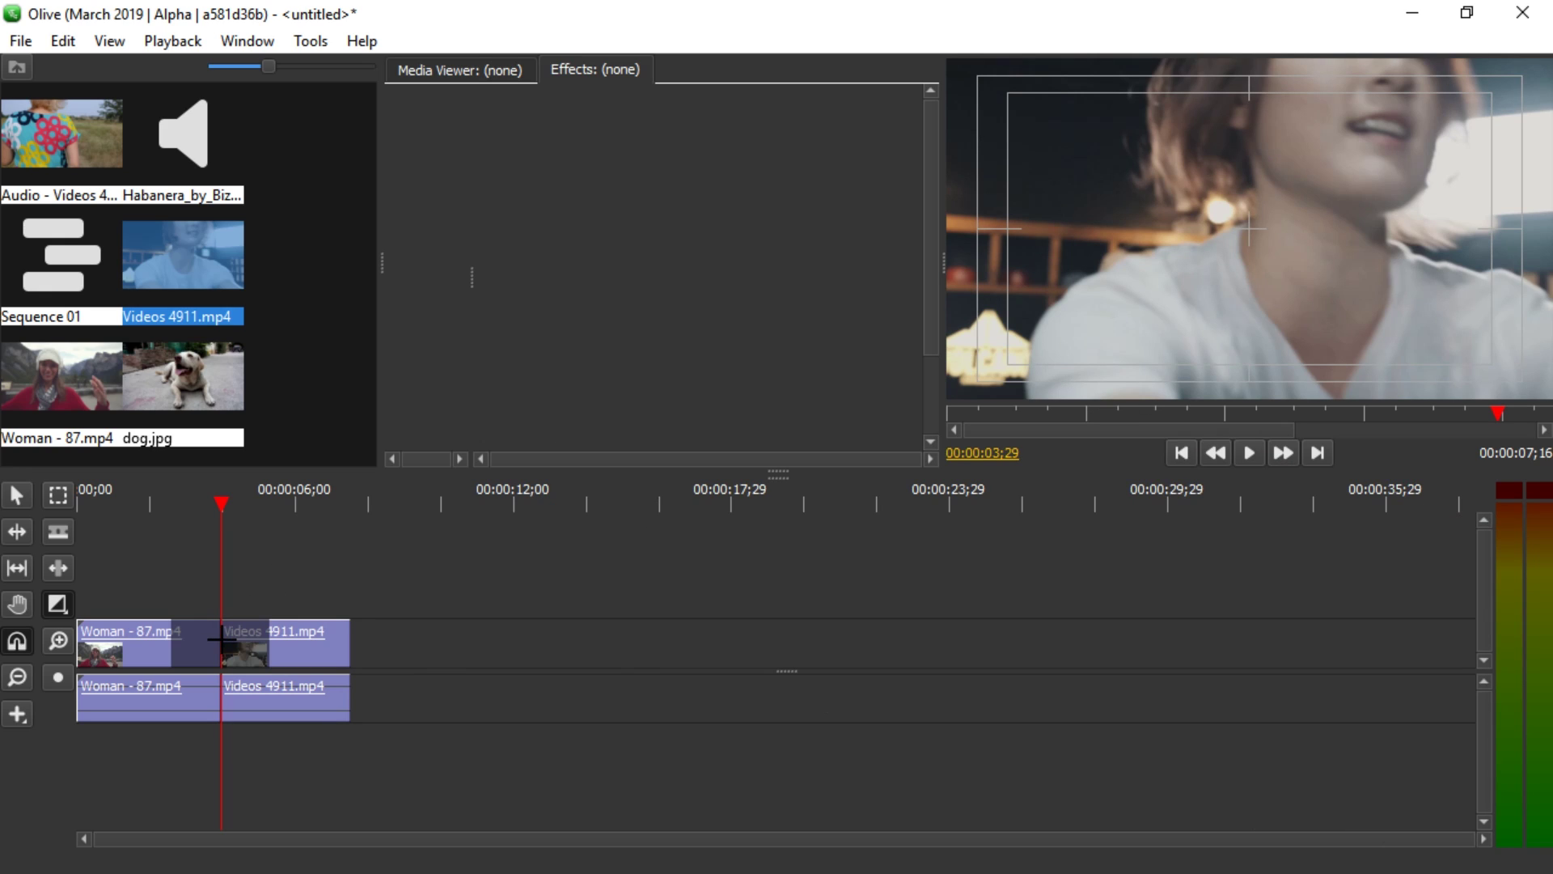
- Add a Cross Dissolve spanning the cut between Woman - 87.mp4 and Videos 4911.mp4 and play it back
{"action": "left_click_drag", "start_coordinate": [221, 639], "coordinate": [267, 651]}
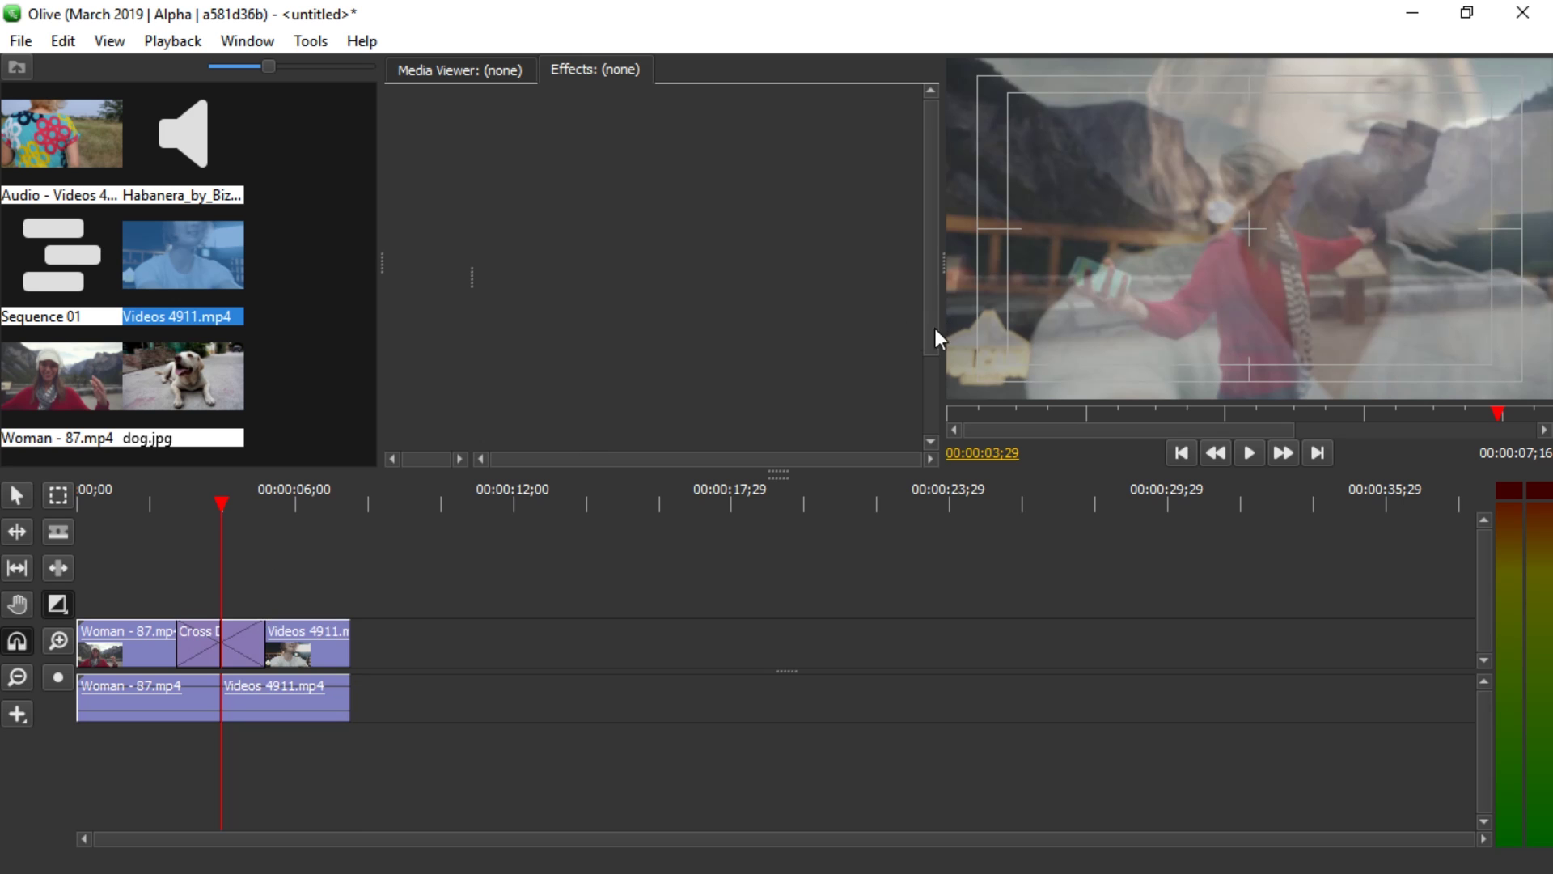
{"action": "left_click", "coordinate": [177, 504]}
{"action": "left_click", "coordinate": [153, 503]}
{"action": "key", "text": "space"}
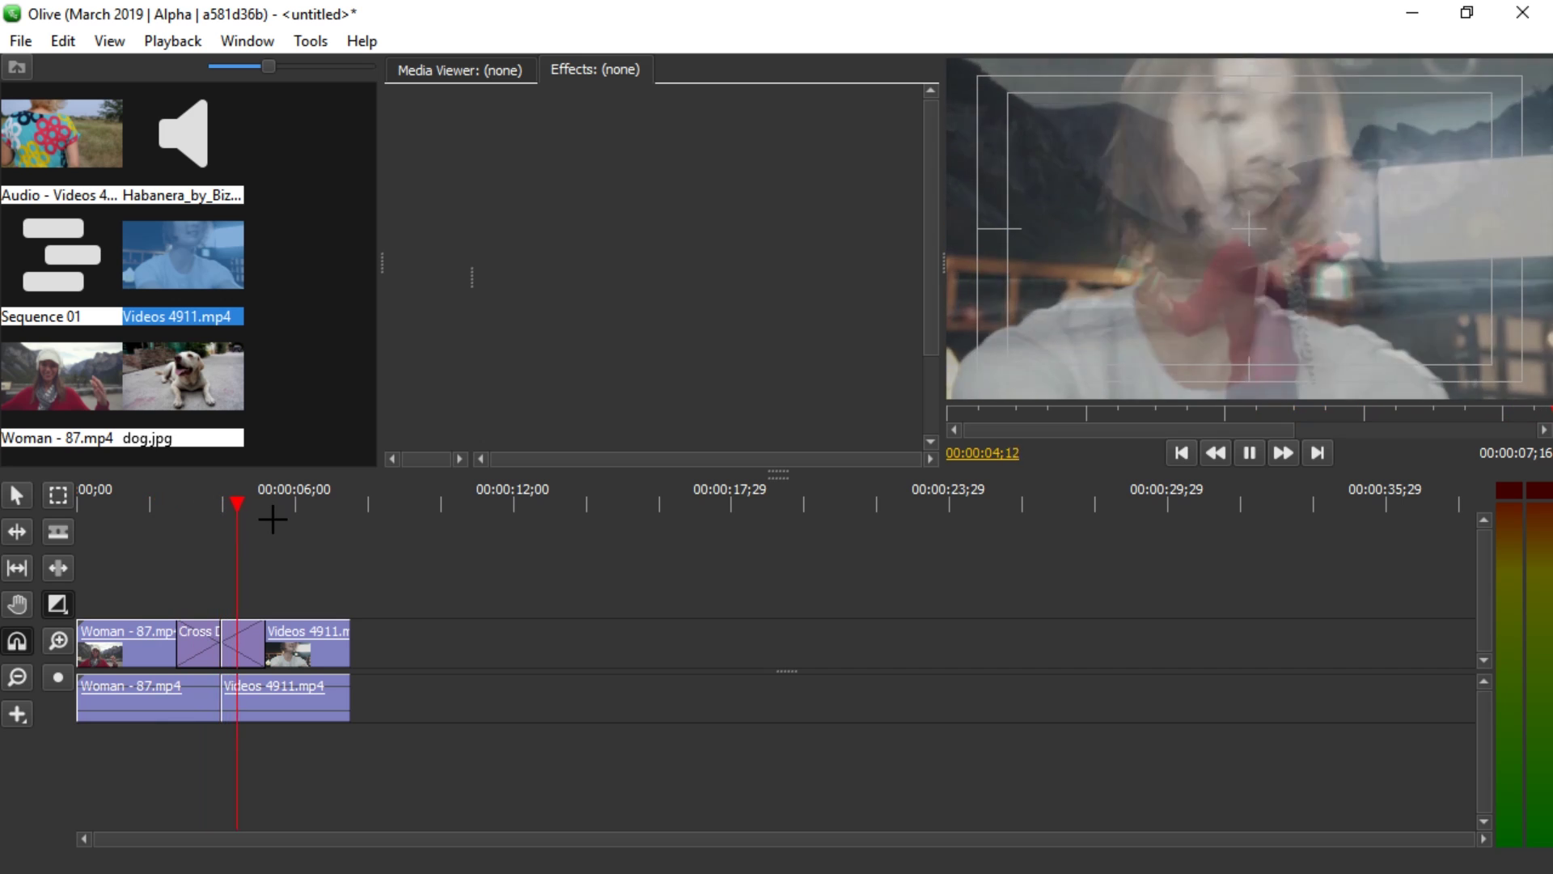
{"action": "key", "text": "space"}
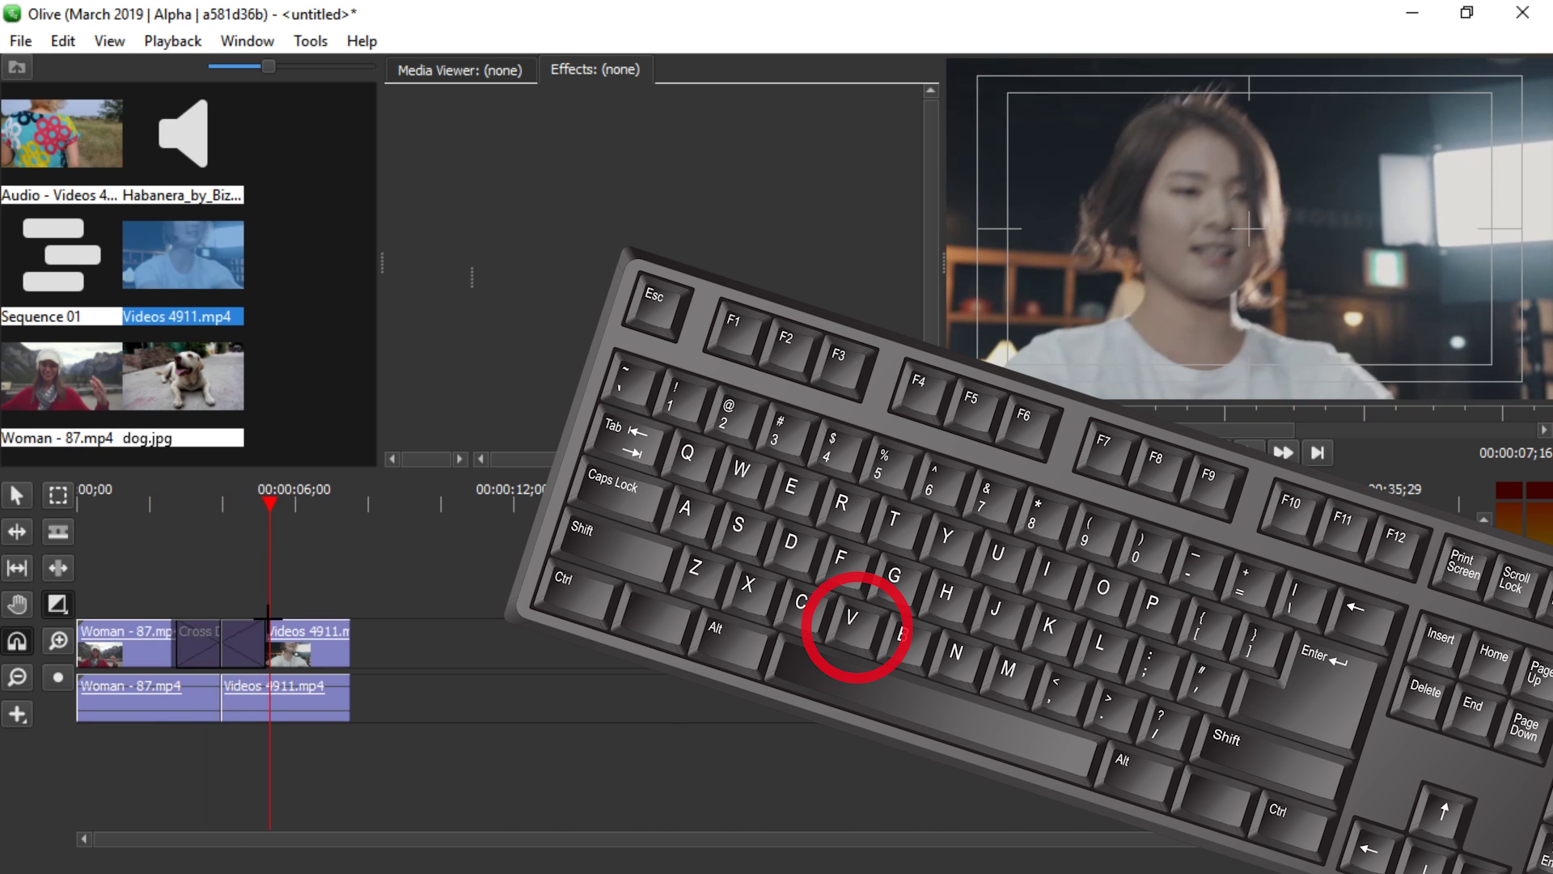
- Shorten the Cross Dissolve between the two video clips to a length of 00:00:00;18 and play it back
{"action": "key", "text": "v"}
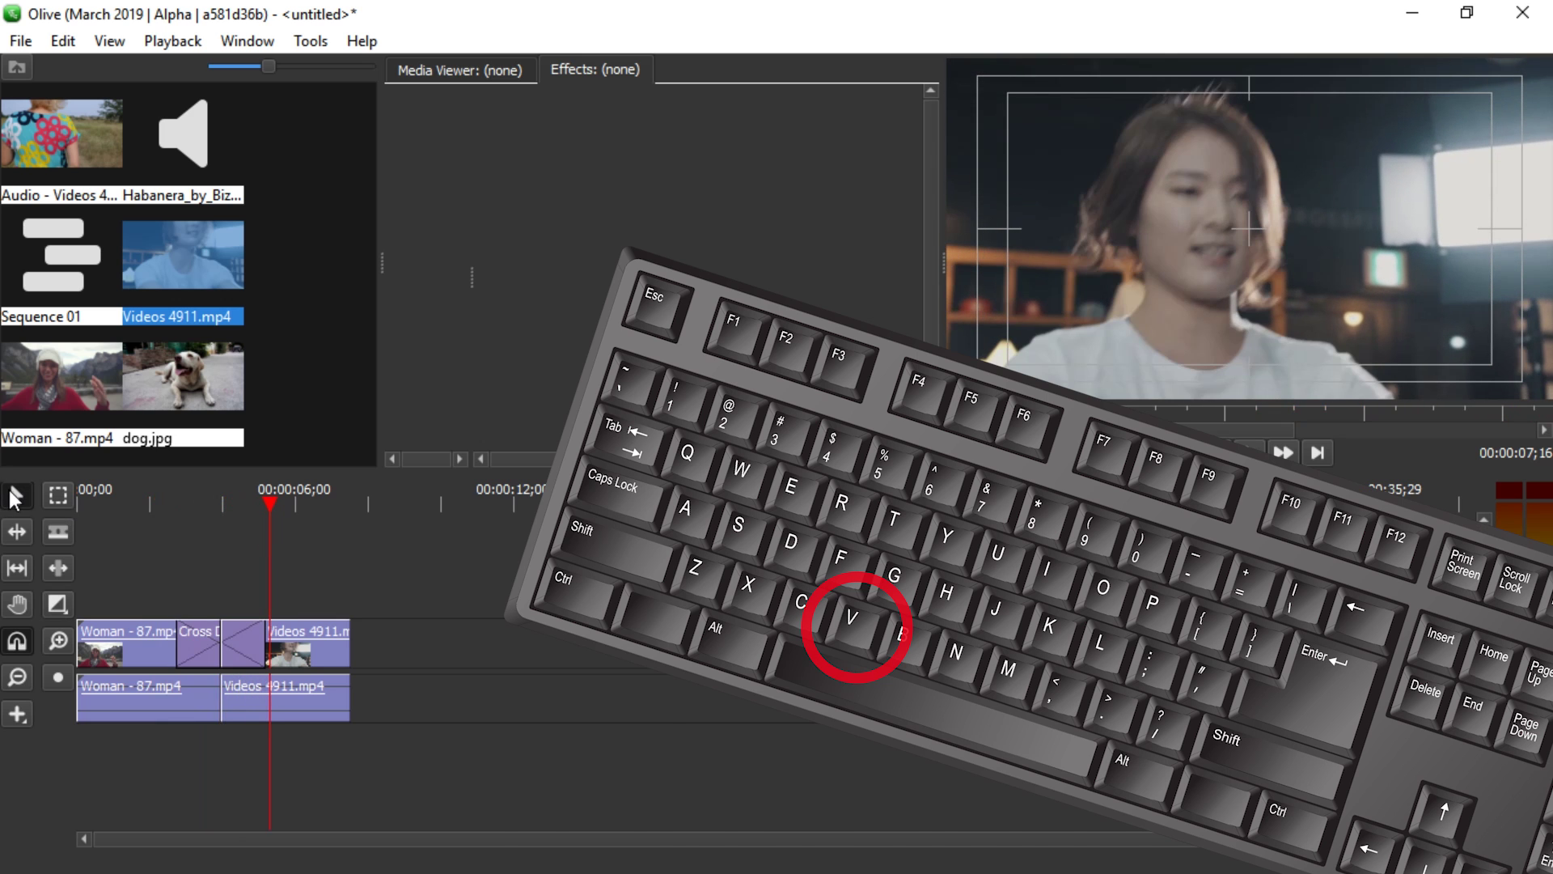
{"action": "left_click_drag", "start_coordinate": [175, 641], "coordinate": [199, 646]}
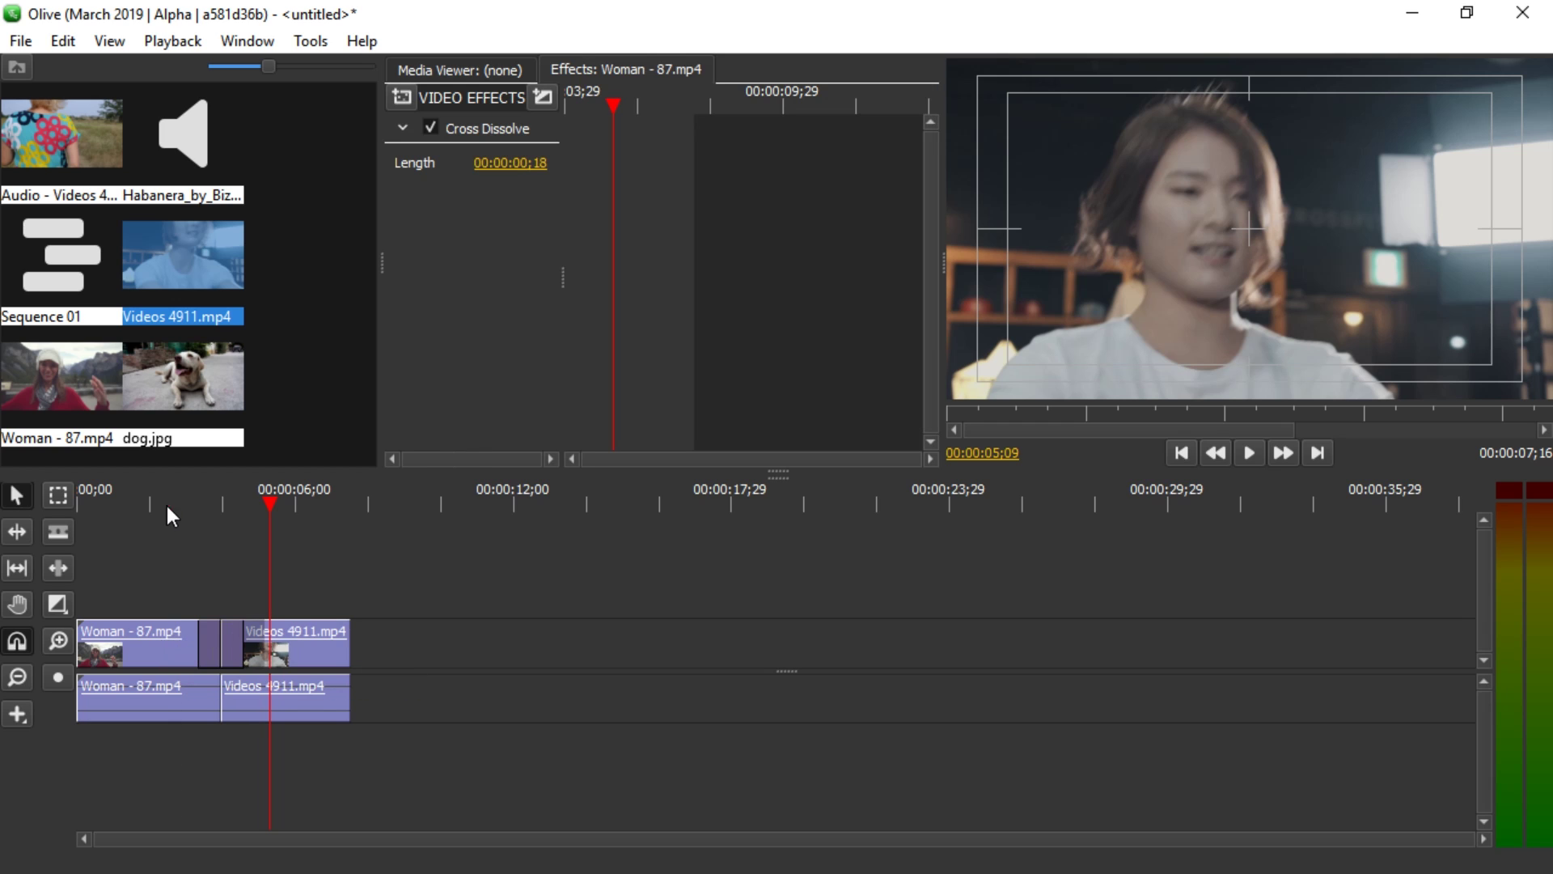
{"action": "left_click", "coordinate": [167, 506]}
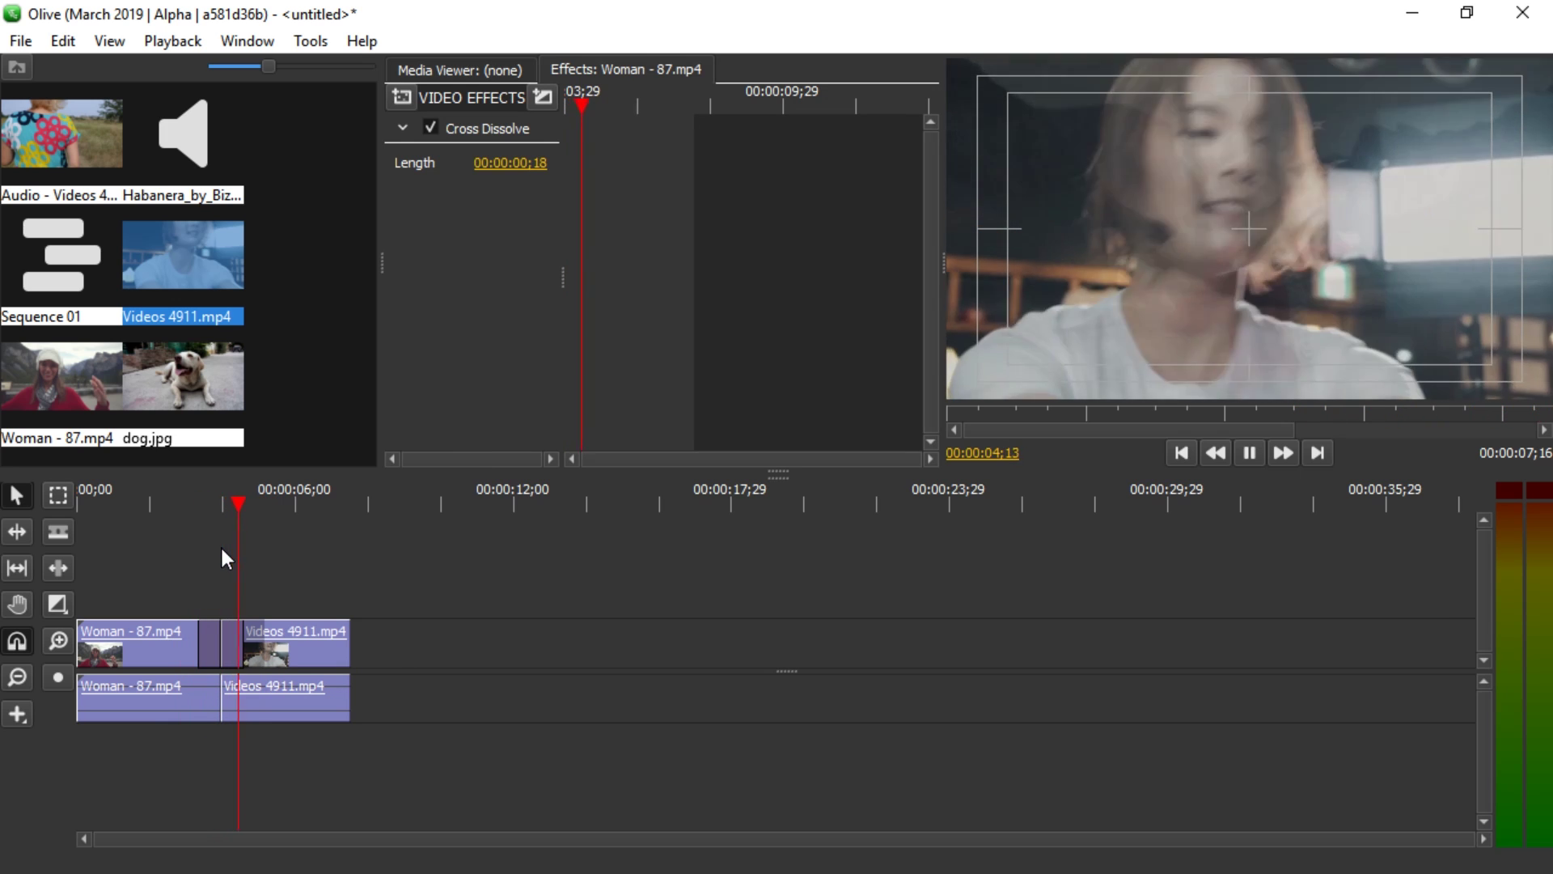
{"action": "left_click", "coordinate": [193, 502]}
{"action": "left_click_drag", "start_coordinate": [193, 505], "coordinate": [184, 506]}
{"action": "key", "text": "space"}
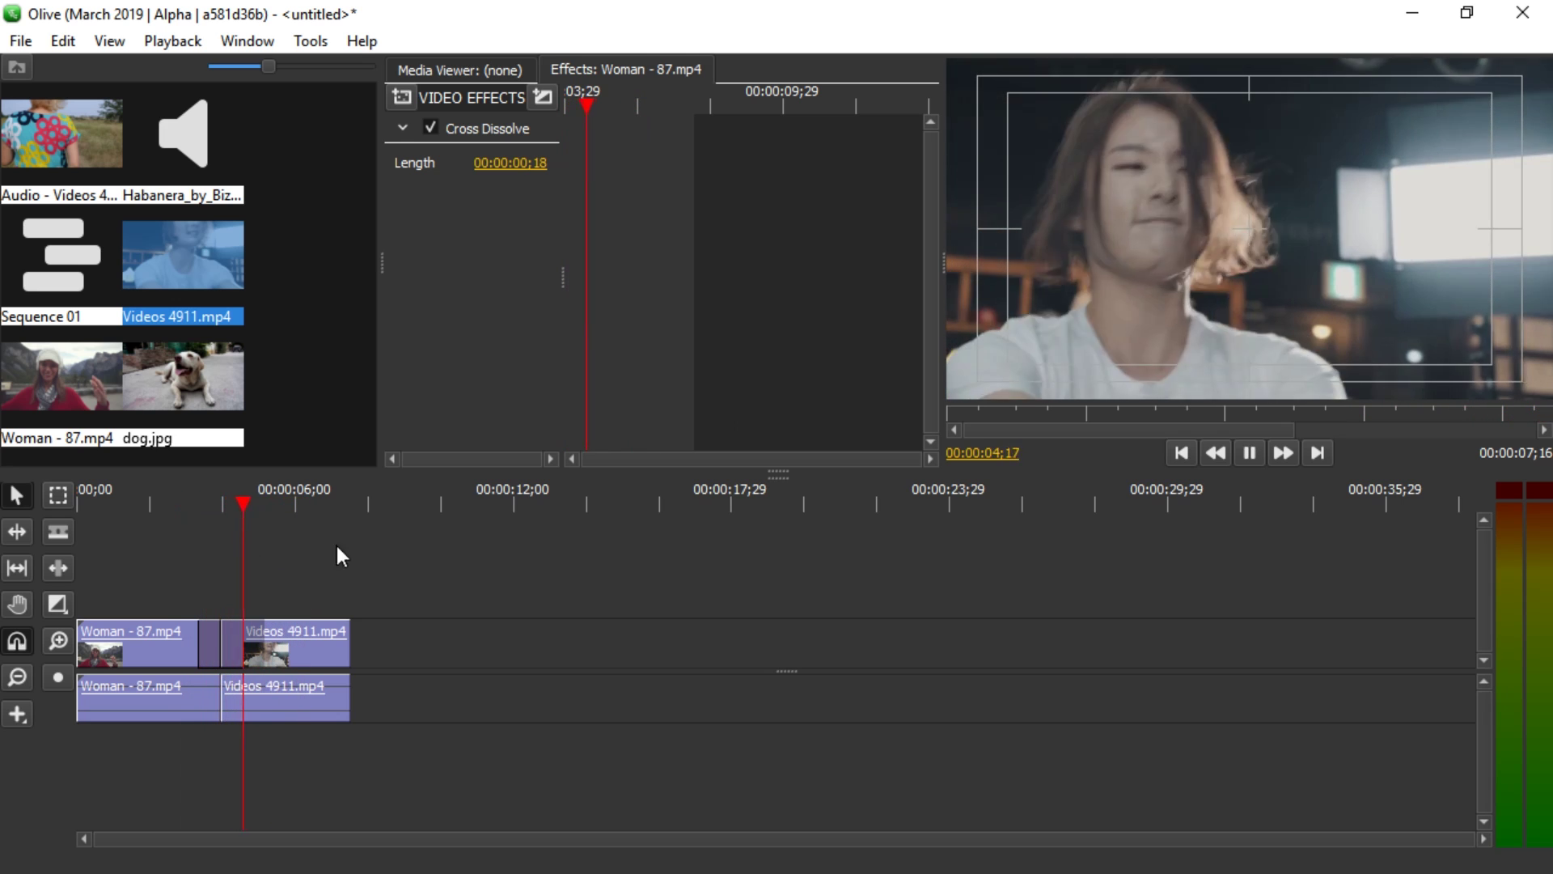
{"action": "key", "text": "space"}
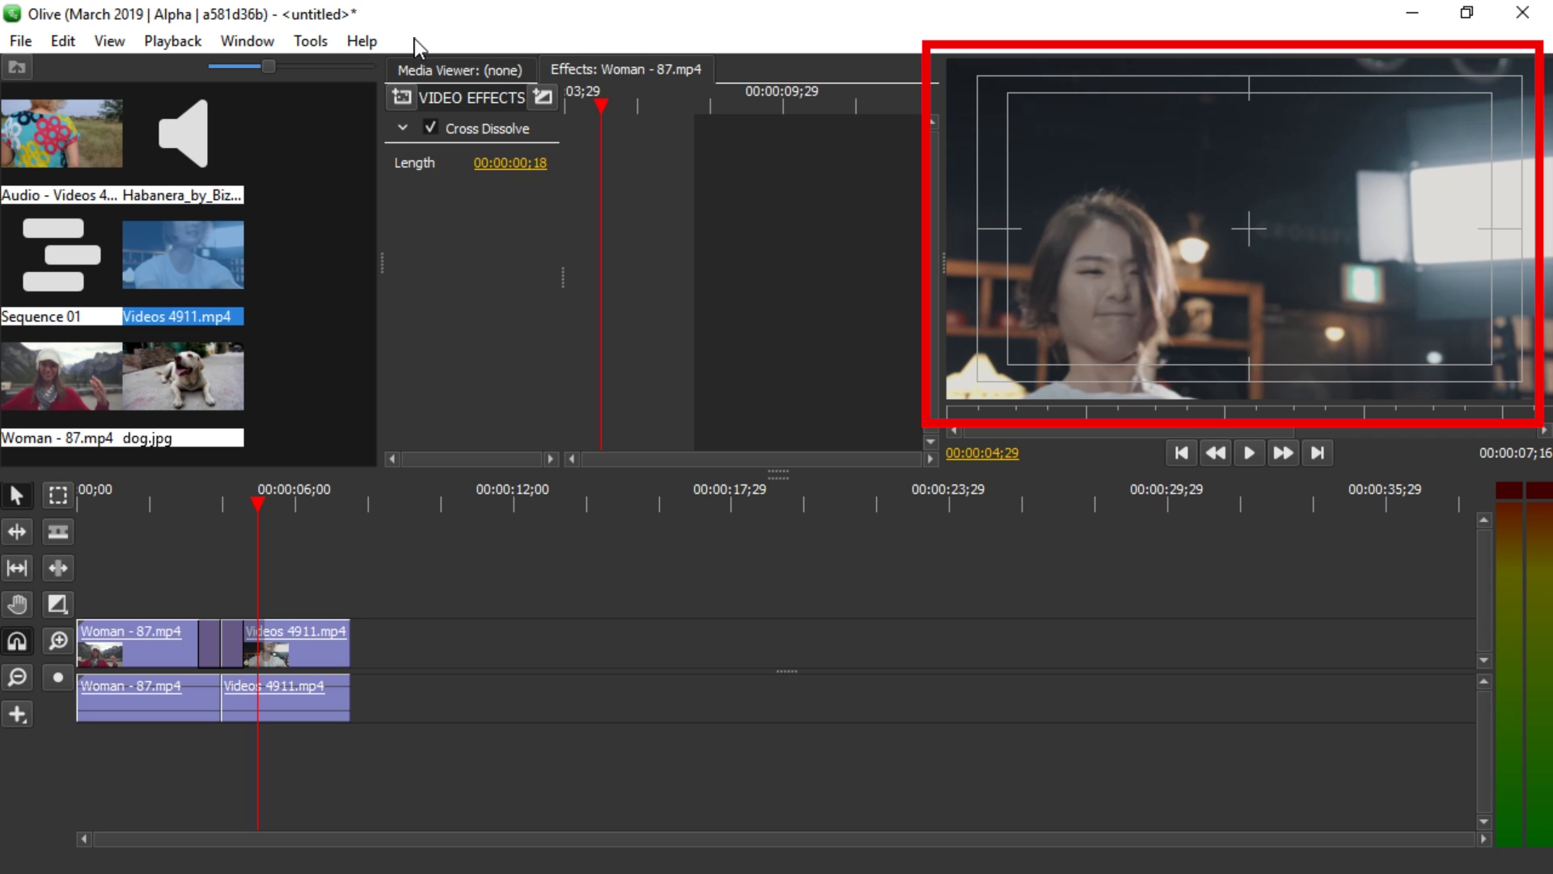
- Turn off the title/action safe area in the sequence preview
{"action": "left_click", "coordinate": [109, 40]}
{"action": "mouse_move", "coordinate": [312, 401]}
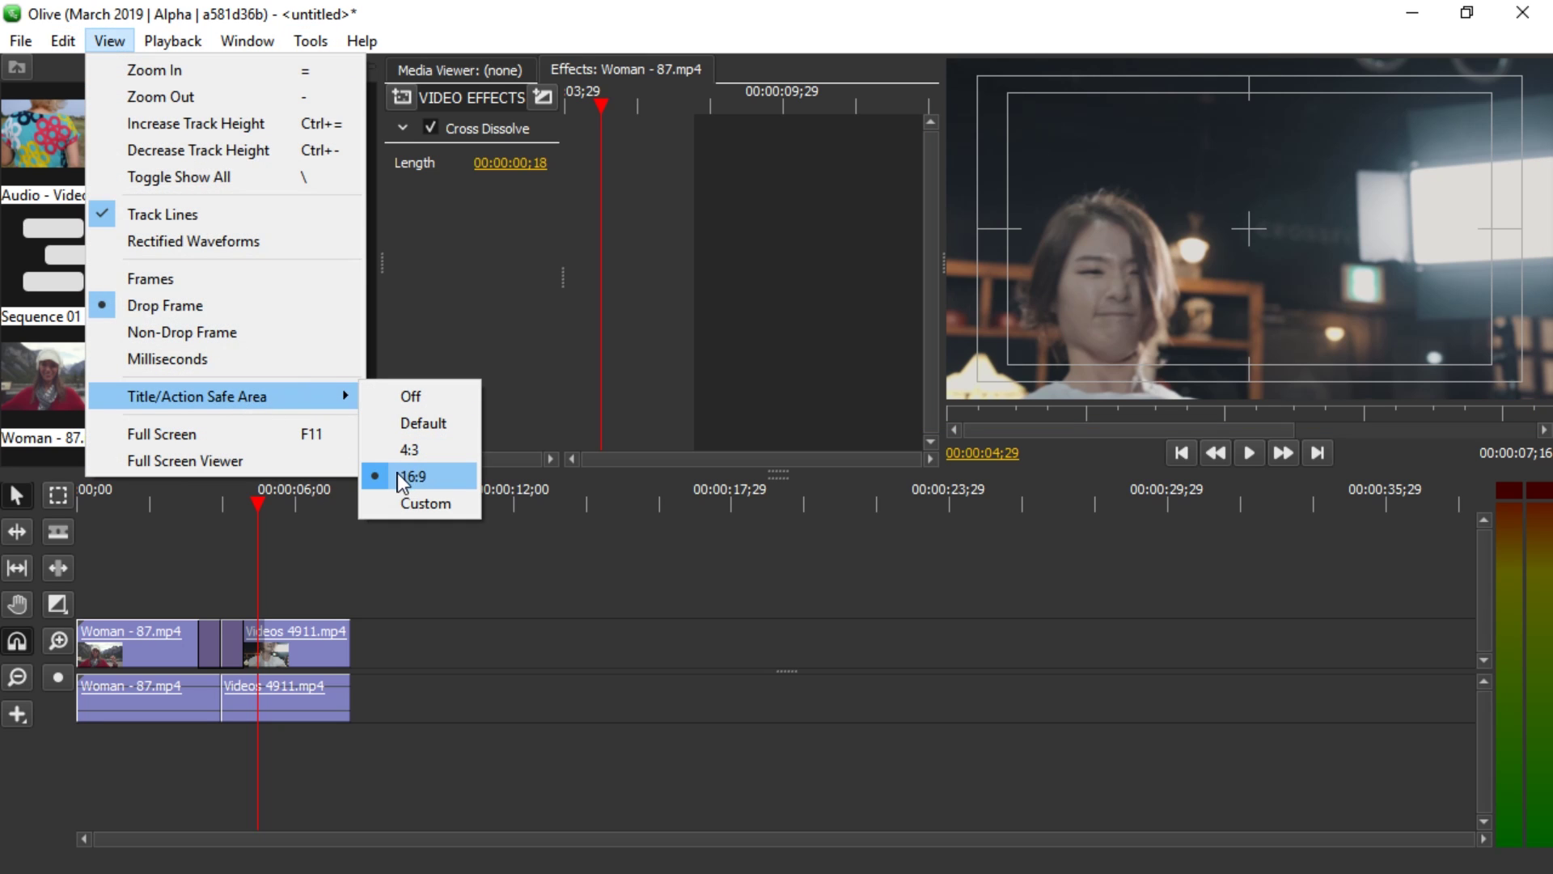
{"action": "left_click", "coordinate": [424, 399]}
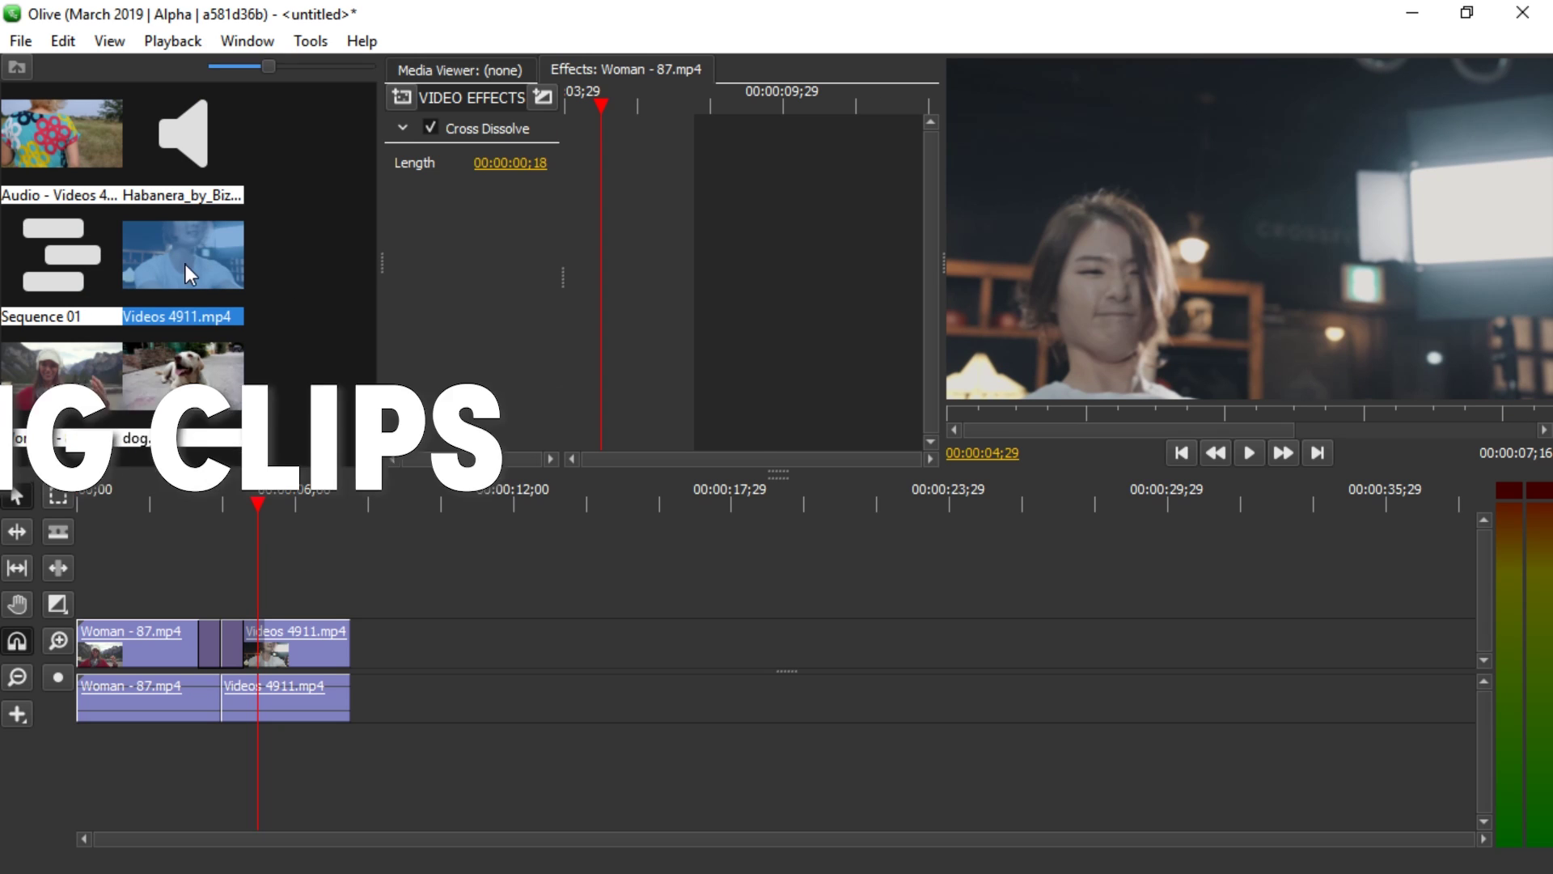
- Place dog.jpg directly after the Videos 4911.mp4 clip and split it into three pieces, with the first cut at 00:00:09;29
{"action": "left_click_drag", "start_coordinate": [230, 394], "coordinate": [227, 437]}
{"action": "left_click_drag", "start_coordinate": [425, 658], "coordinate": [651, 659]}
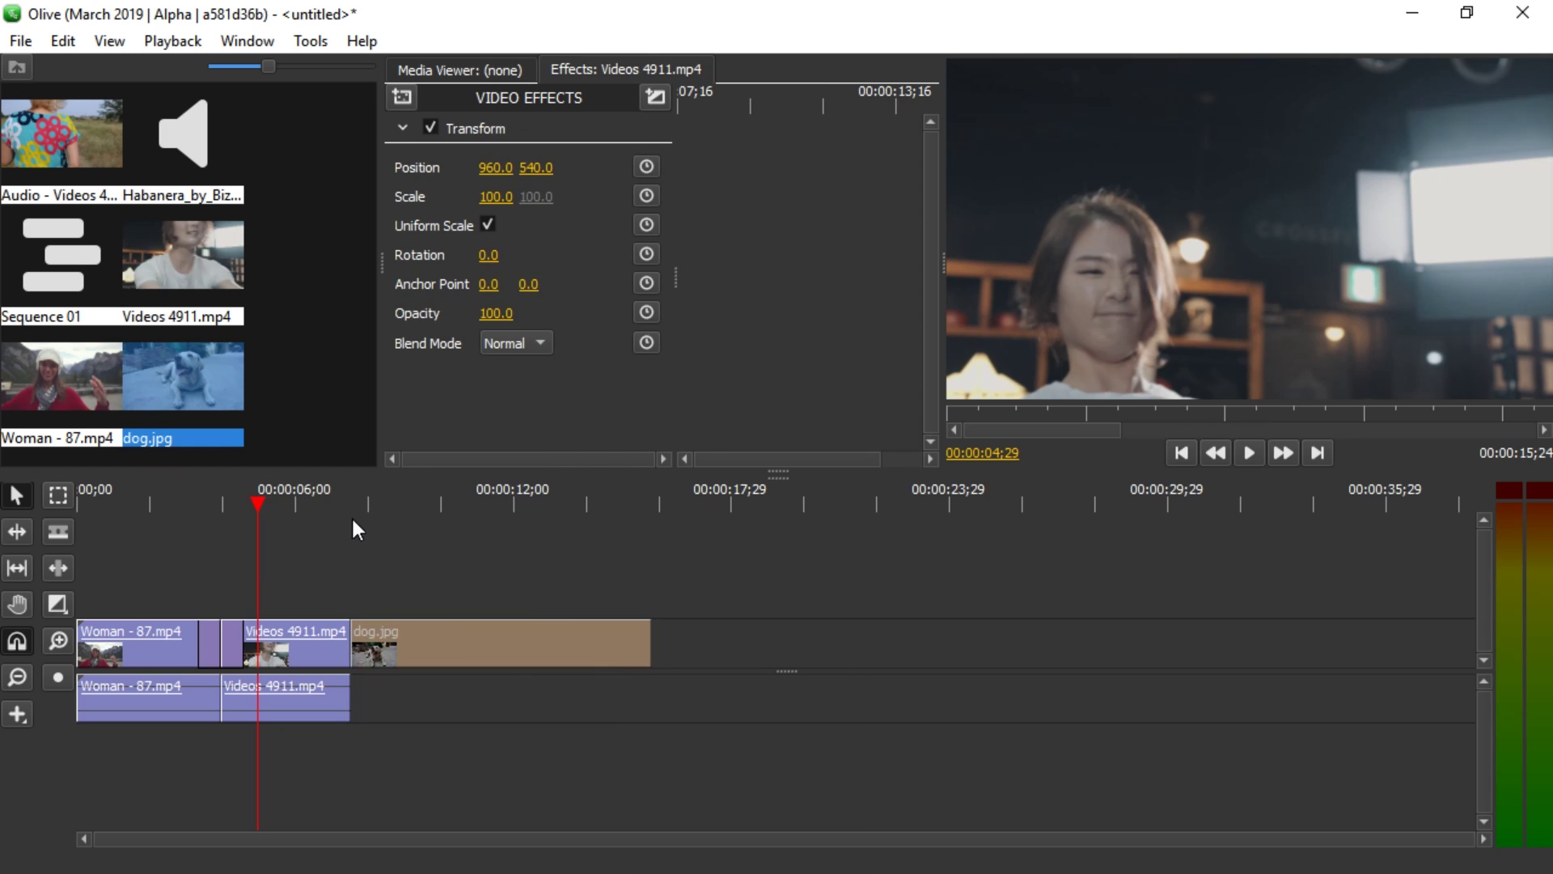
{"action": "left_click", "coordinate": [63, 535]}
{"action": "left_click", "coordinate": [439, 643]}
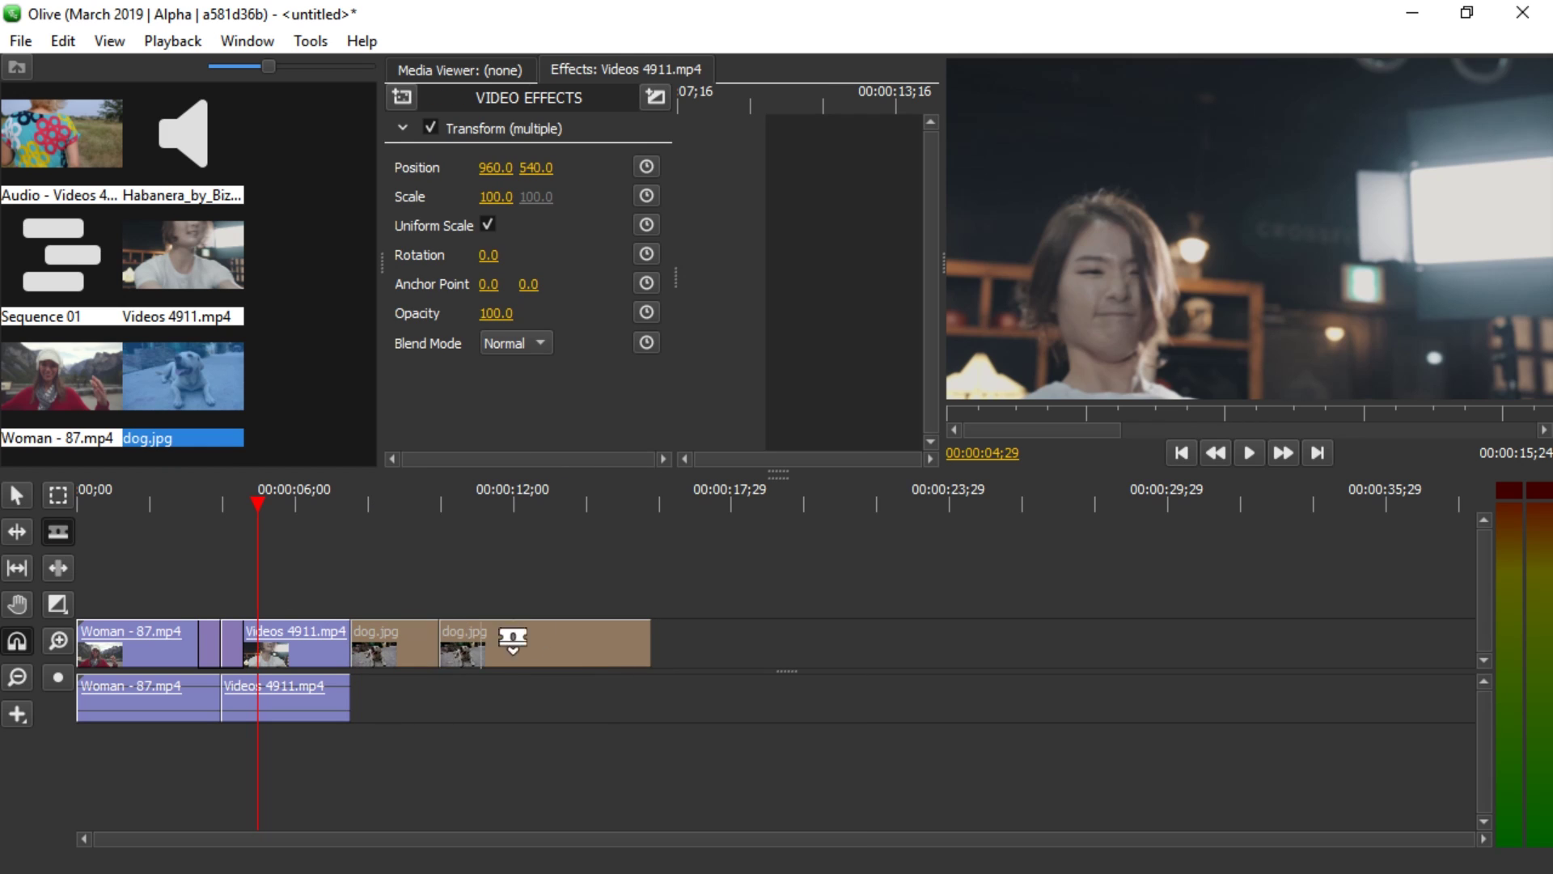
{"action": "left_click", "coordinate": [563, 639]}
{"action": "key", "text": "v"}
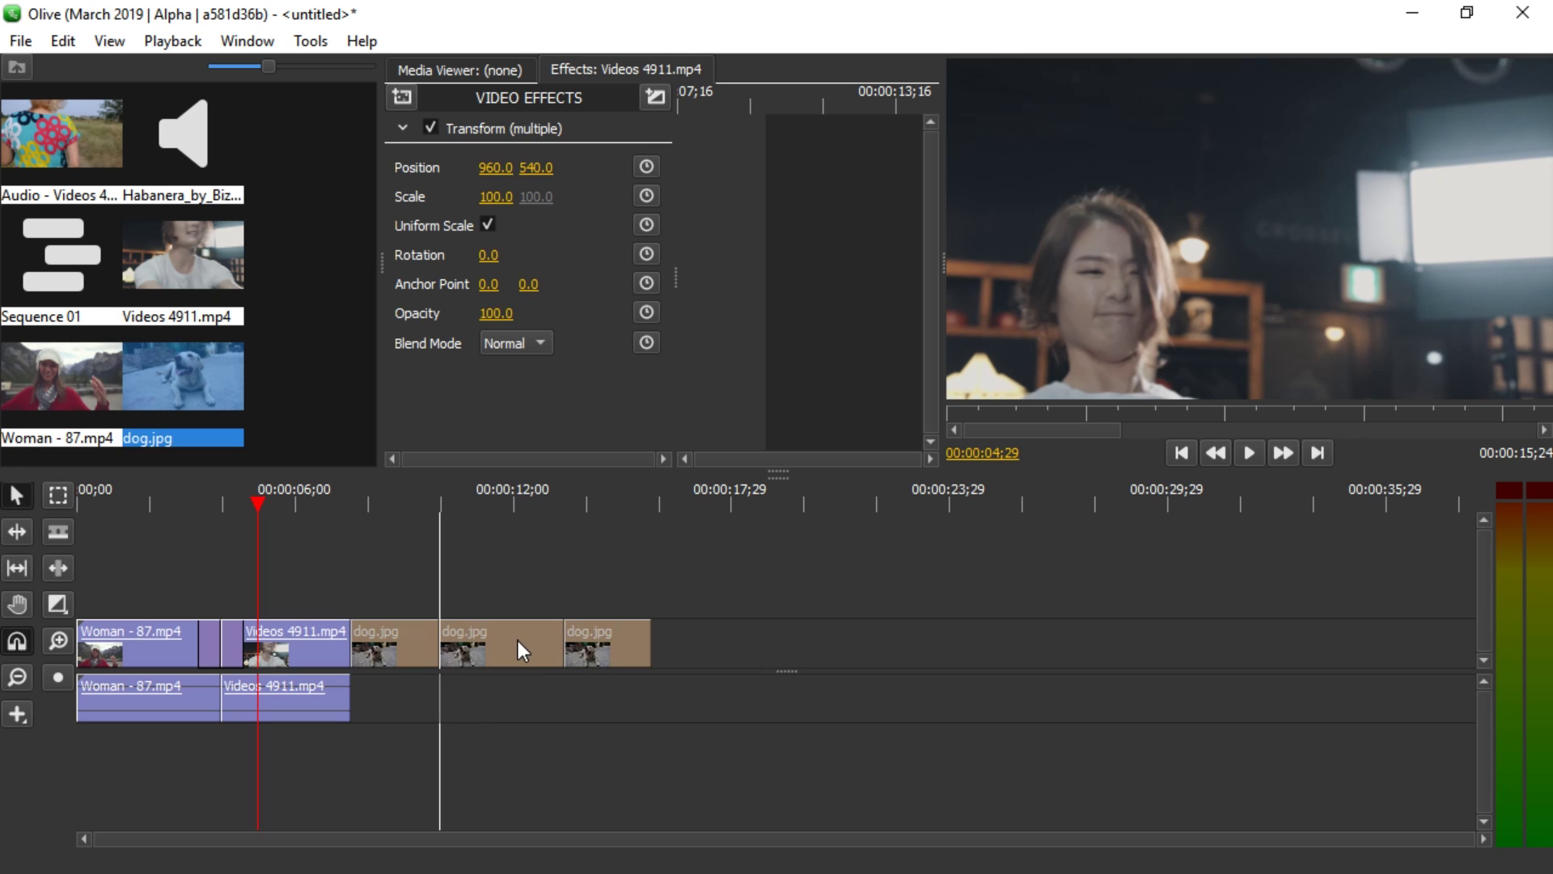
- Delete the middle piece of dog.jpg, leaving a gap on the track
{"action": "left_click", "coordinate": [579, 597]}
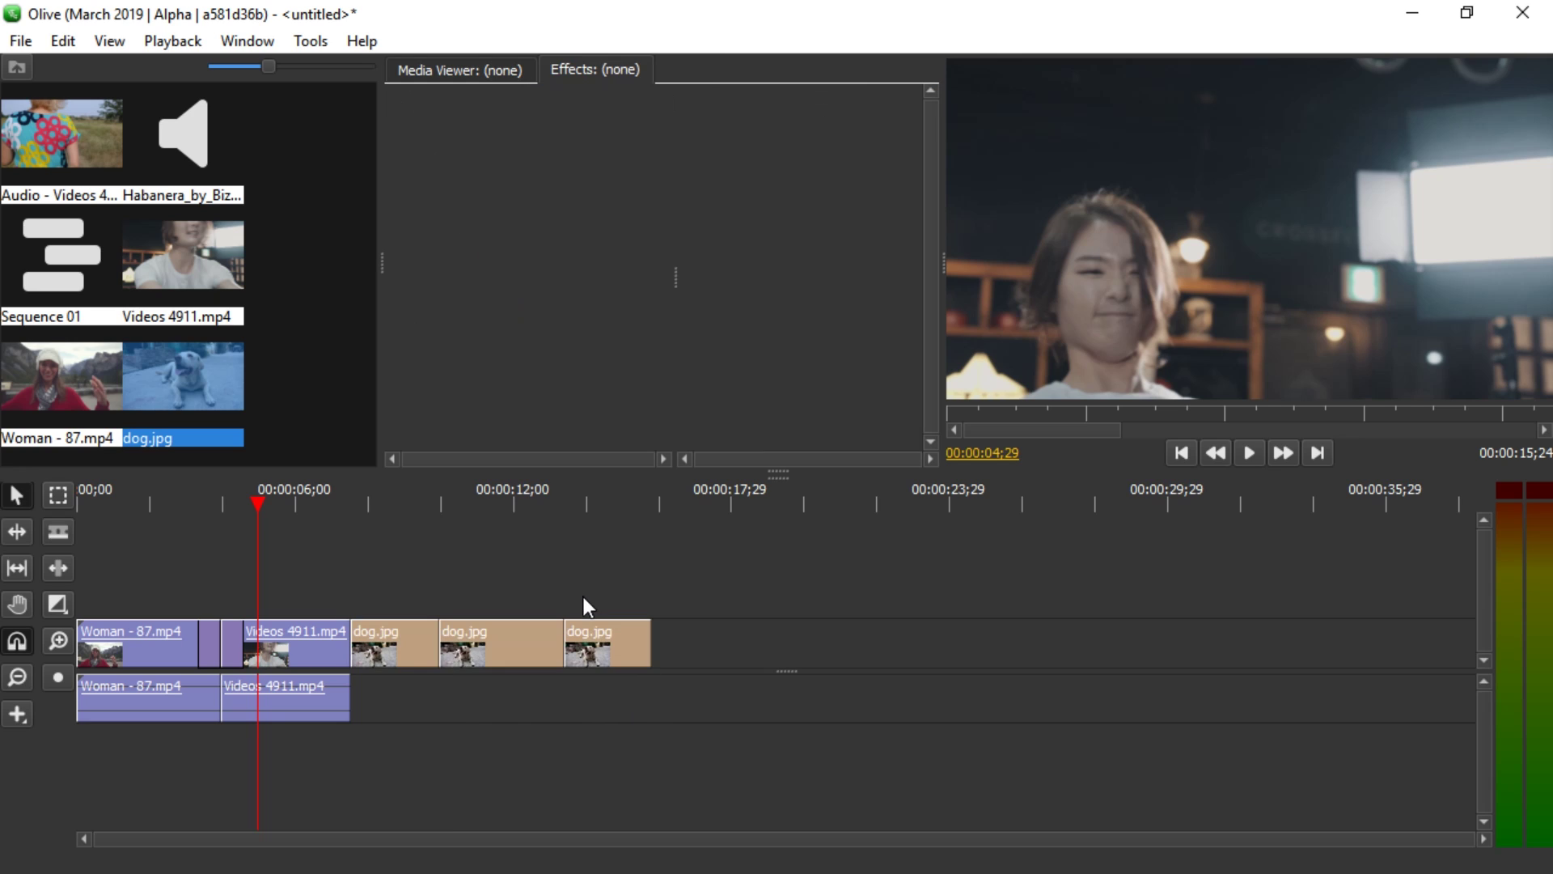
{"action": "left_click", "coordinate": [510, 635]}
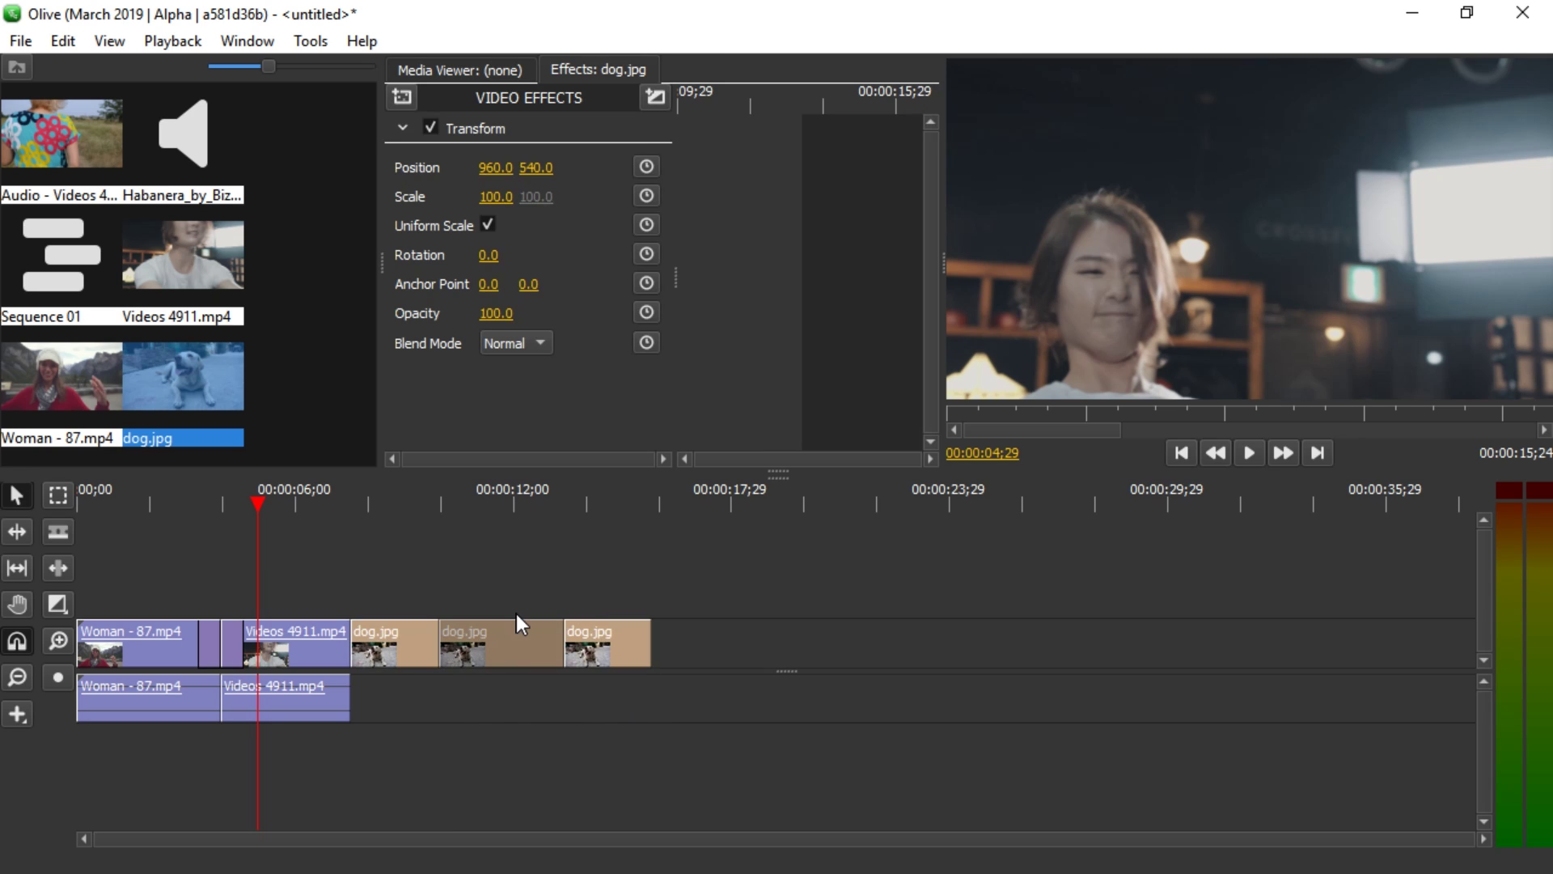
{"action": "key", "text": "Delete"}
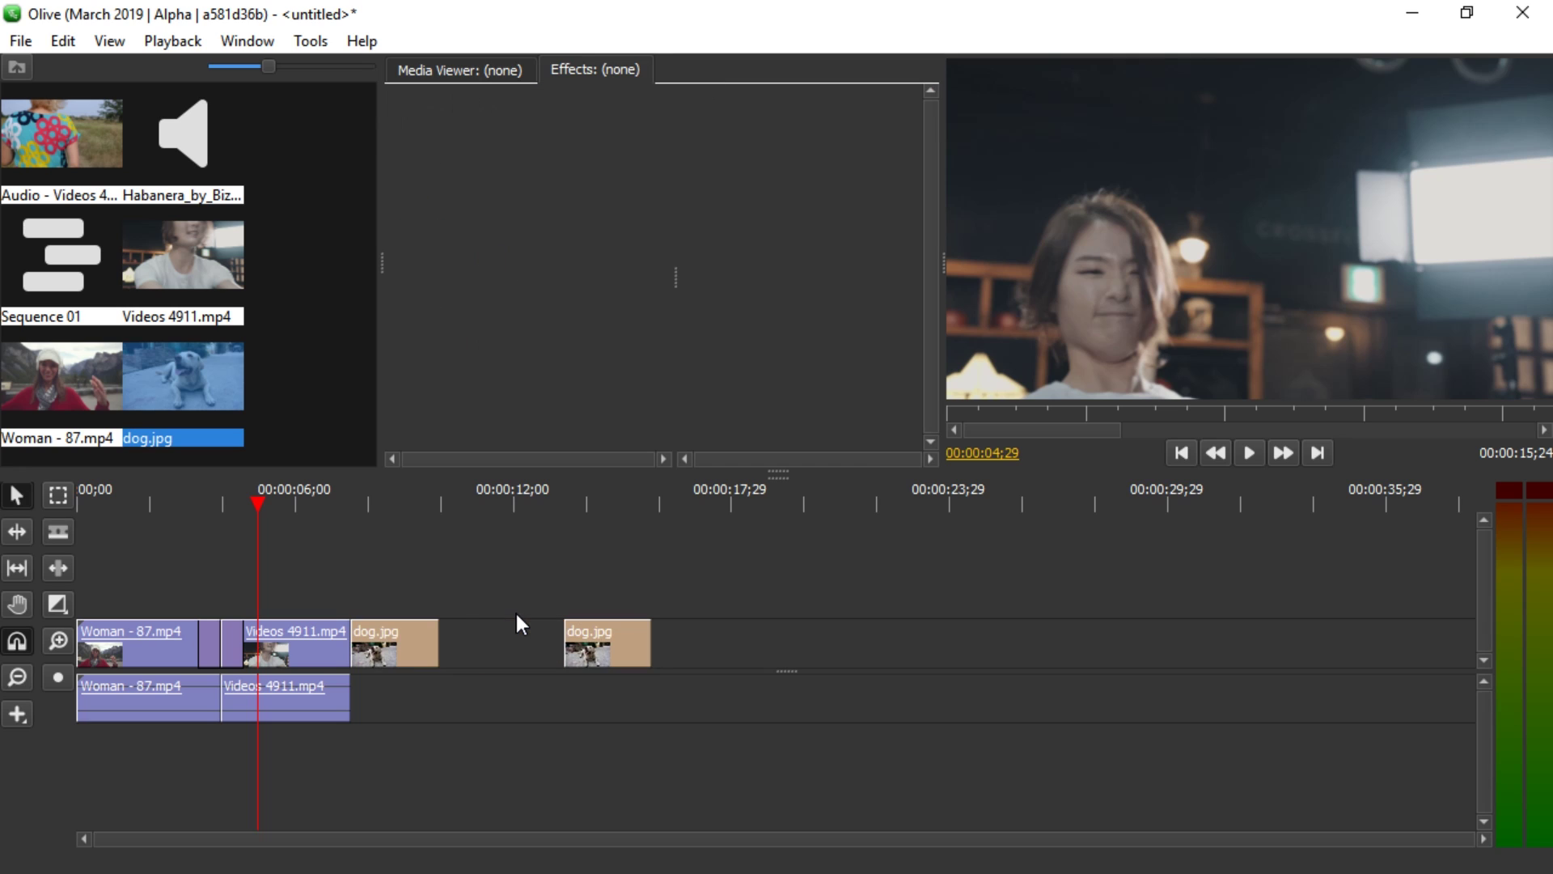
- Ripple delete the first dog.jpg piece and undo the deletion
{"action": "left_click", "coordinate": [419, 633]}
{"action": "right_click", "coordinate": [419, 633]}
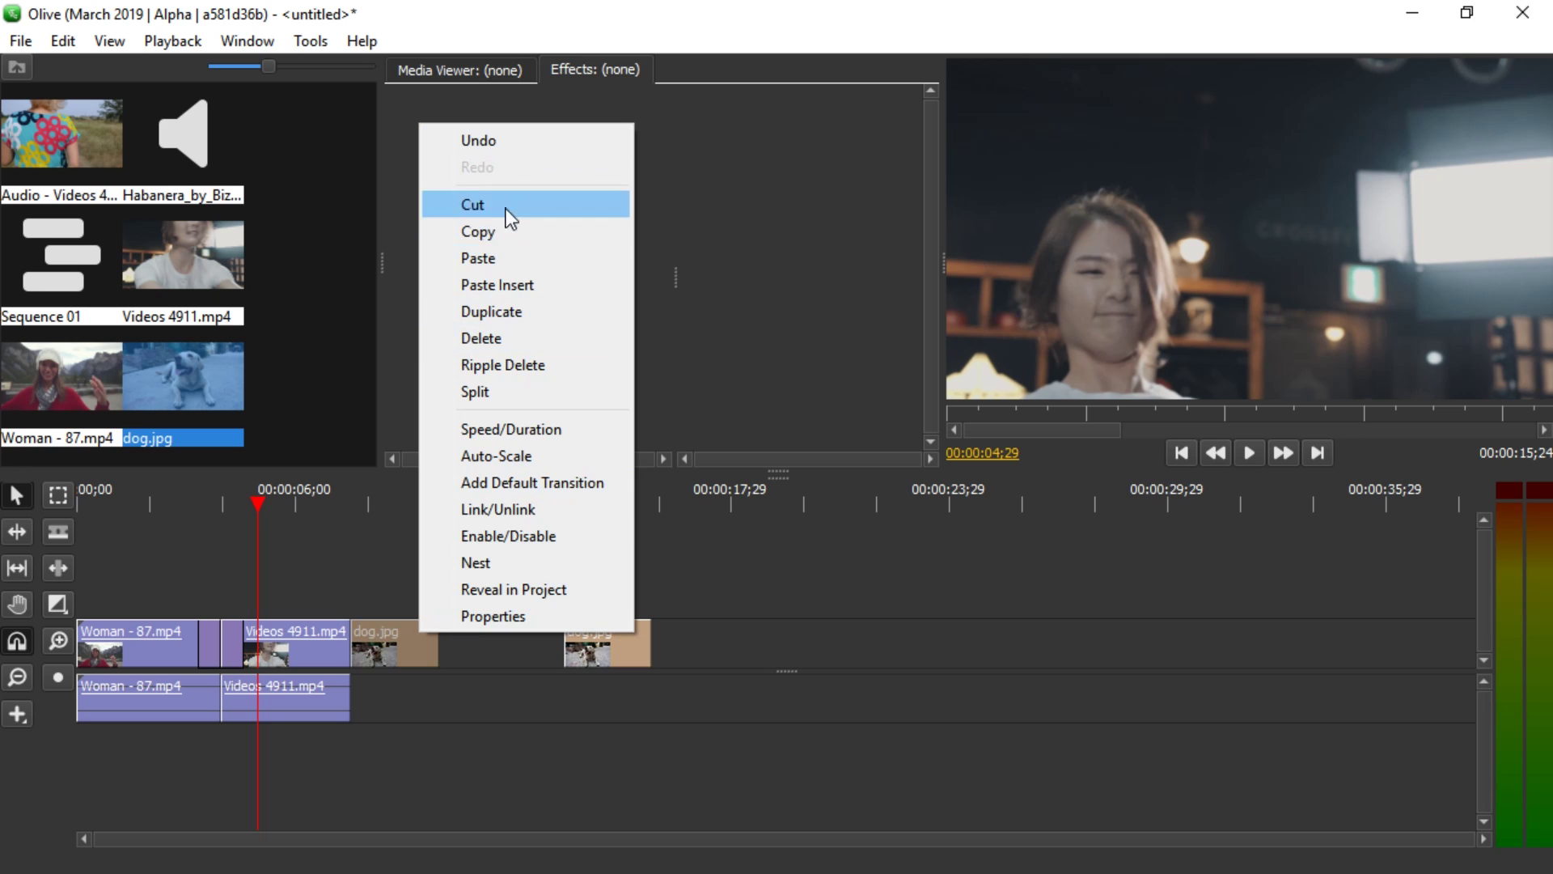
{"action": "left_click", "coordinate": [519, 358]}
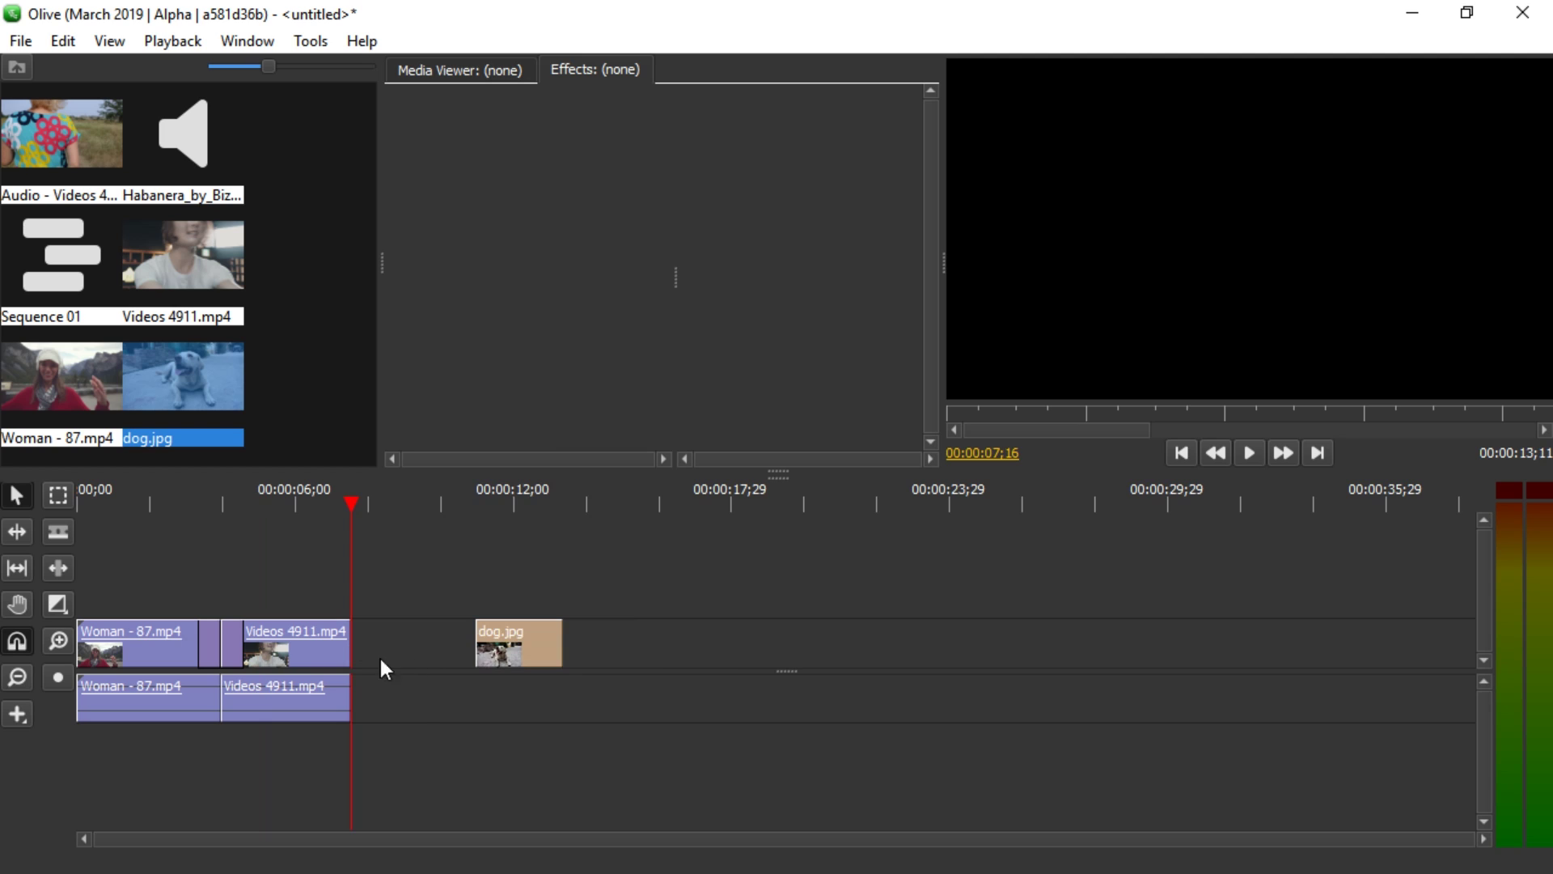
{"action": "key", "text": "ctrl+z"}
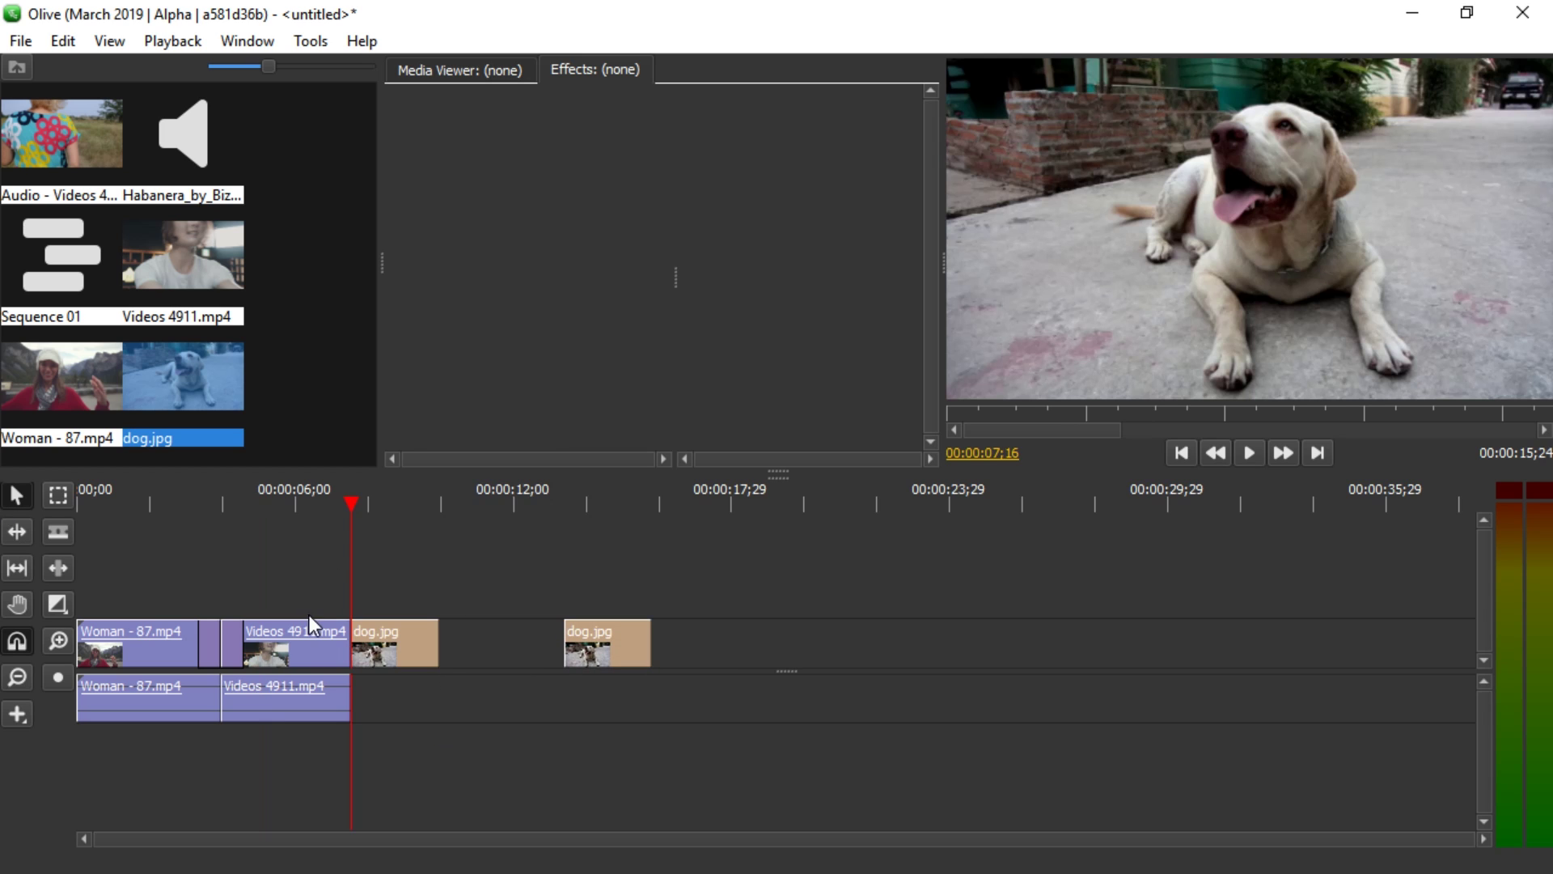
- Place Audio - Videos 4404.mp4 after the last dog.jpg piece and ripple delete the empty space between the two dog.jpg pieces
{"action": "left_click_drag", "start_coordinate": [54, 152], "coordinate": [716, 645]}
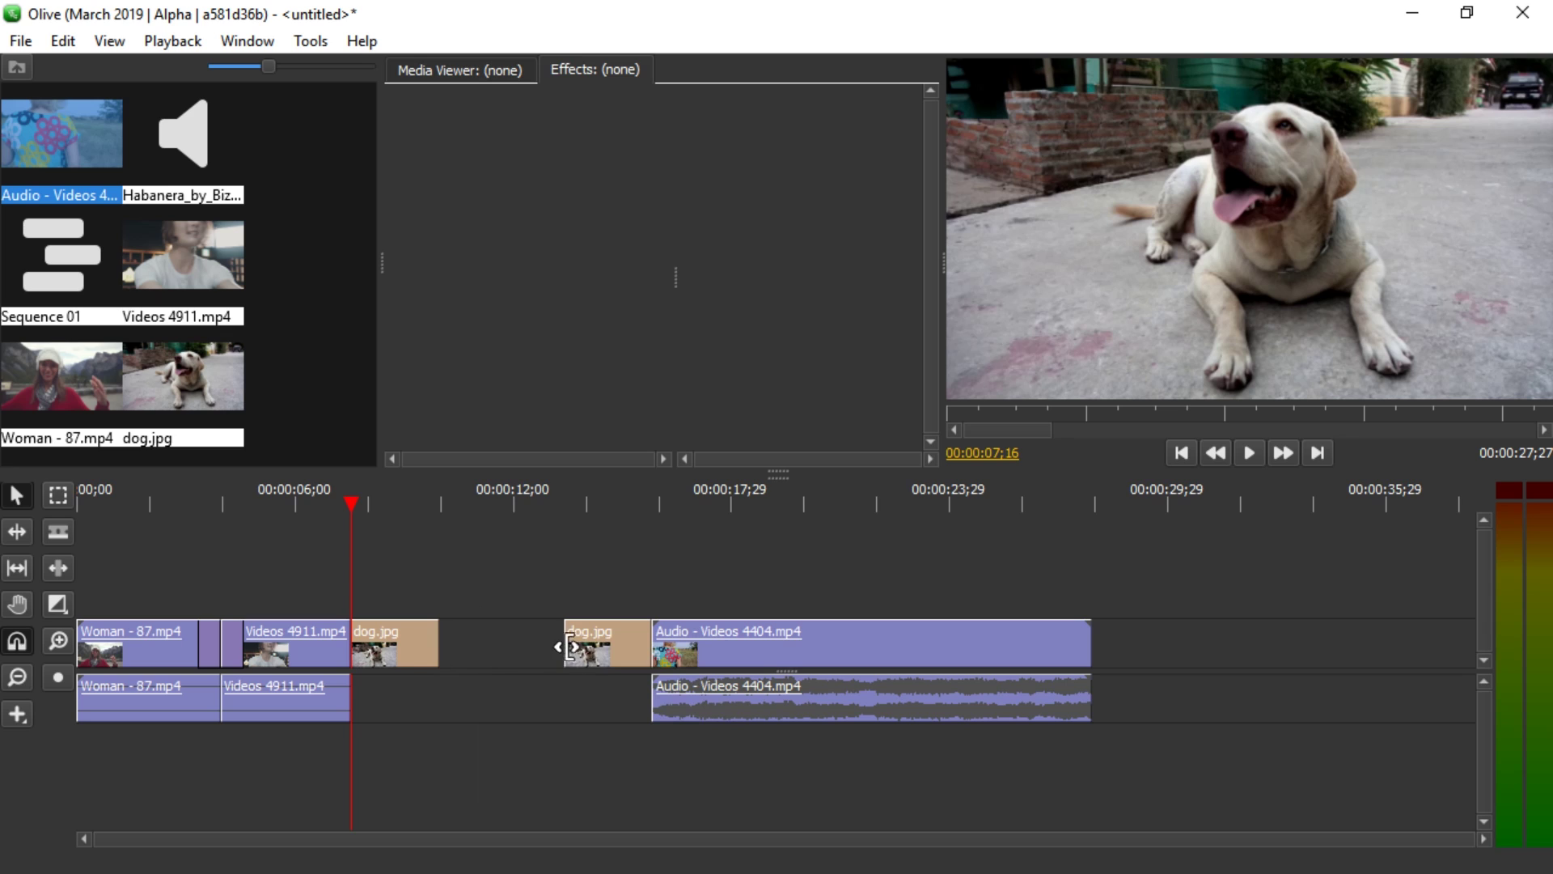
{"action": "right_click", "coordinate": [499, 643]}
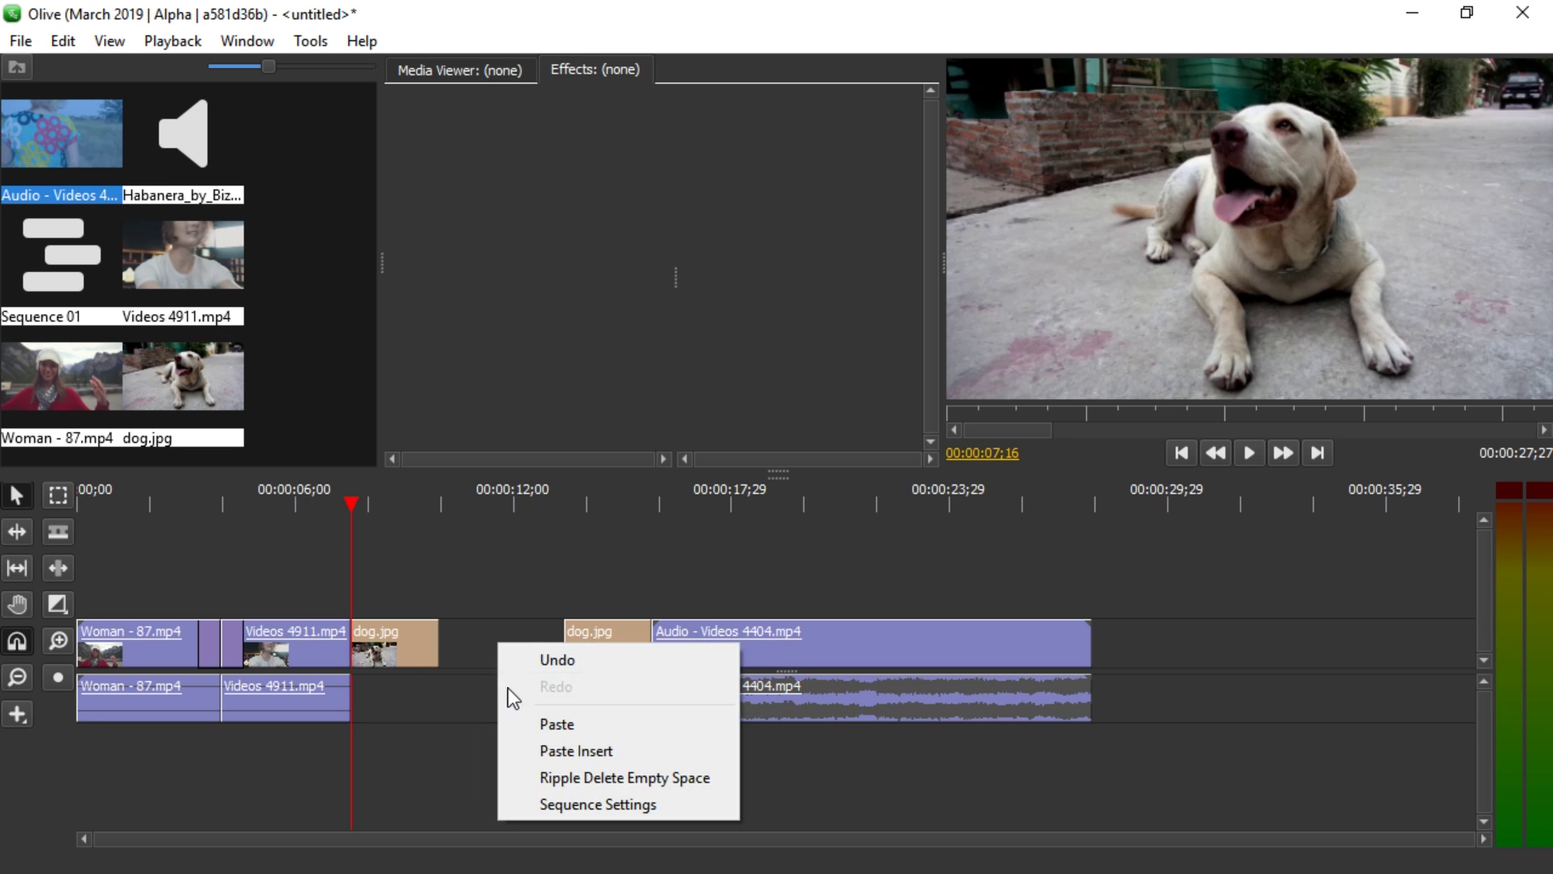
{"action": "left_click", "coordinate": [579, 775]}
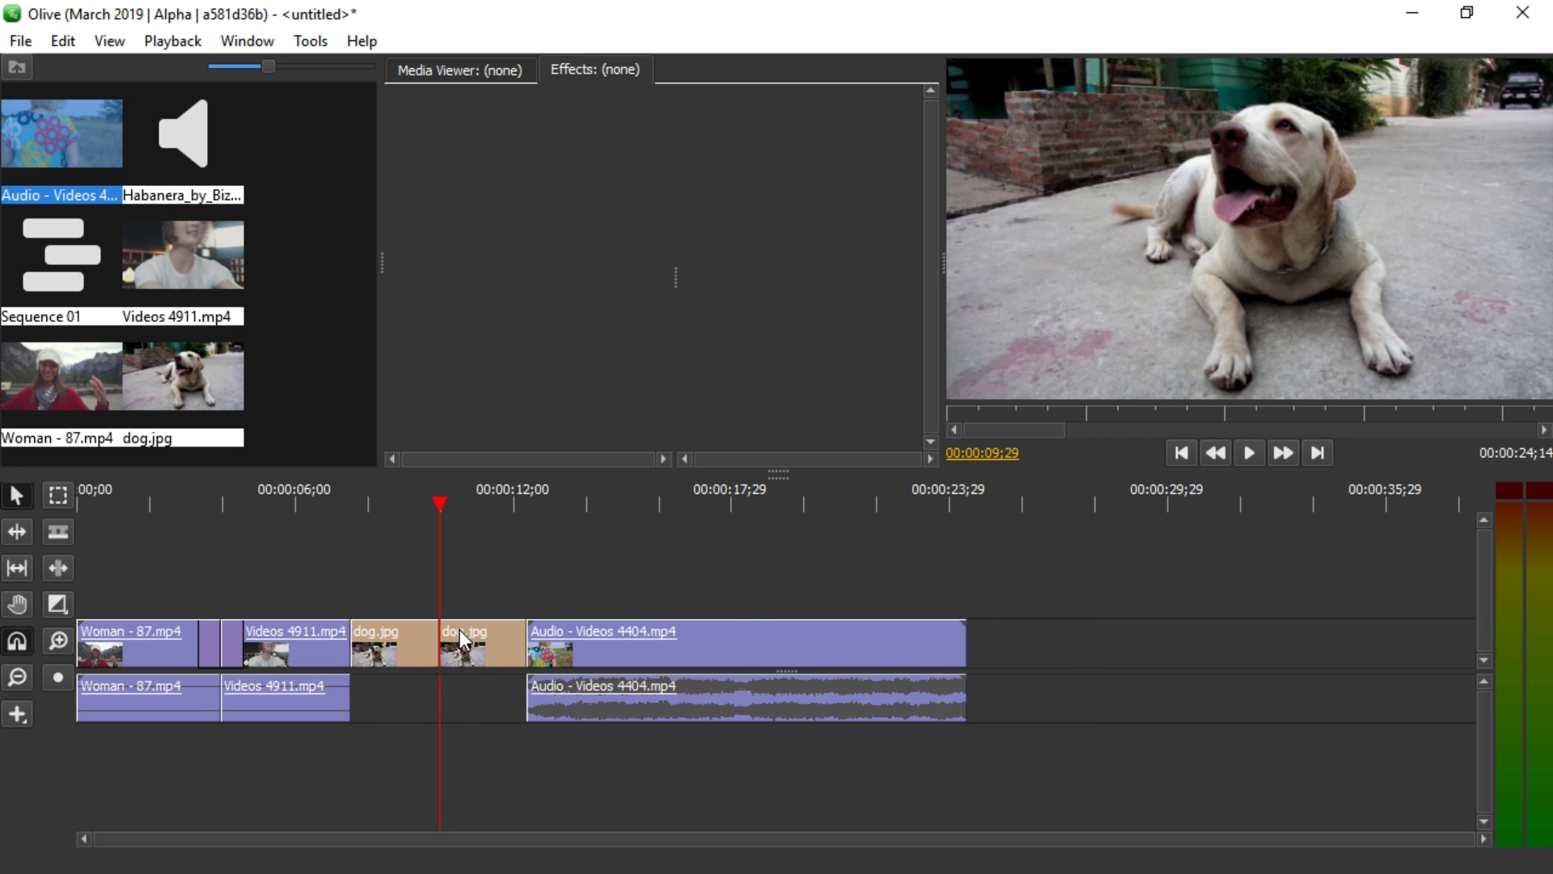
- Split the Audio - Videos 4404.mp4 clip at 00:00:14;00
{"action": "left_click", "coordinate": [586, 508]}
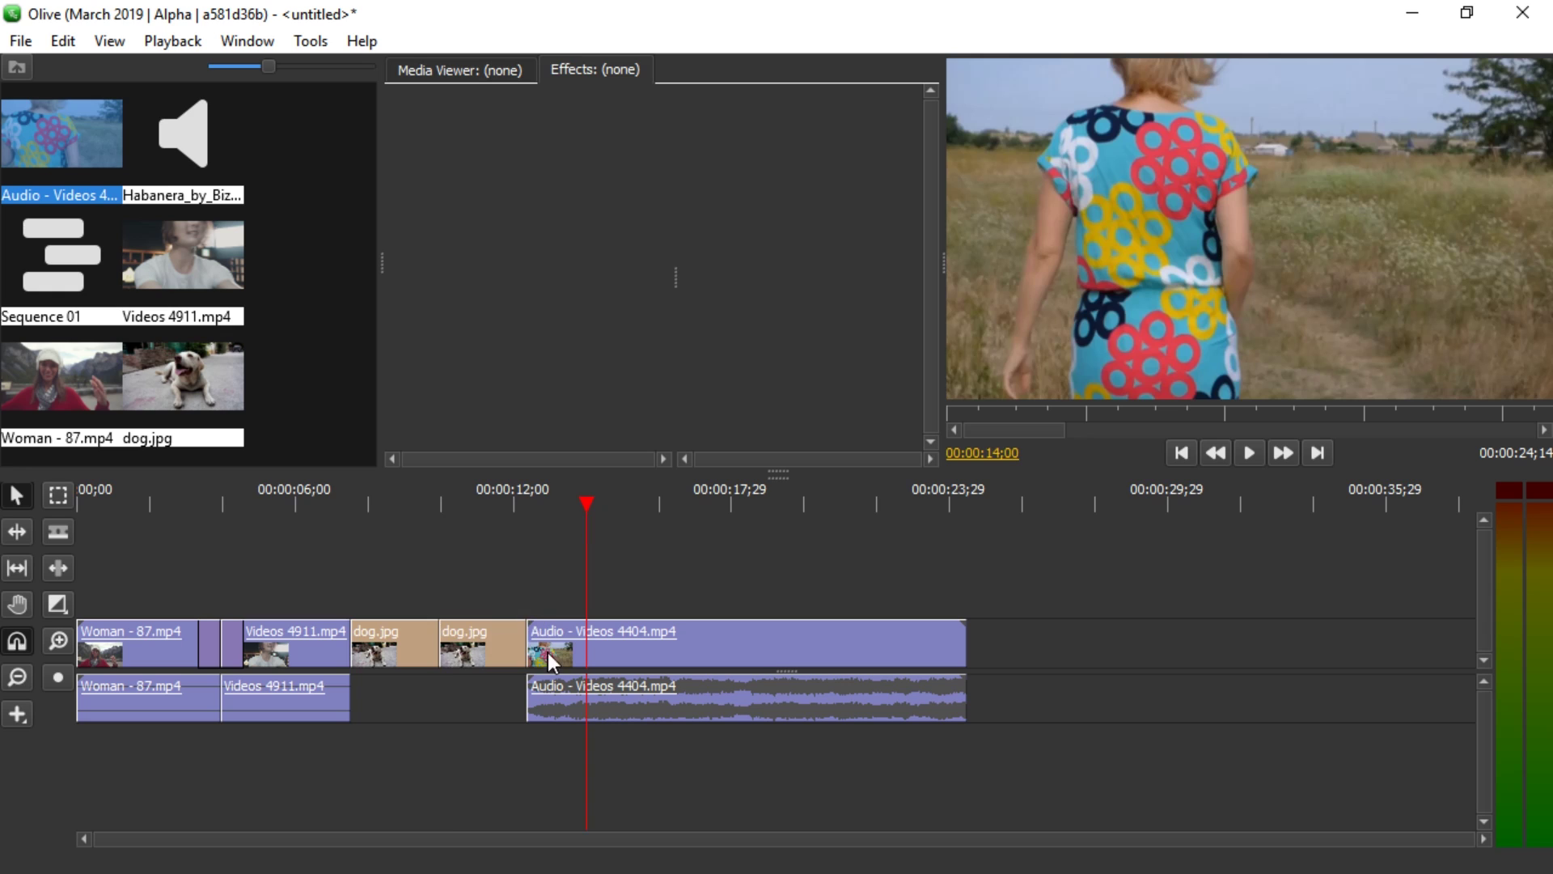
{"action": "left_click", "coordinate": [59, 534]}
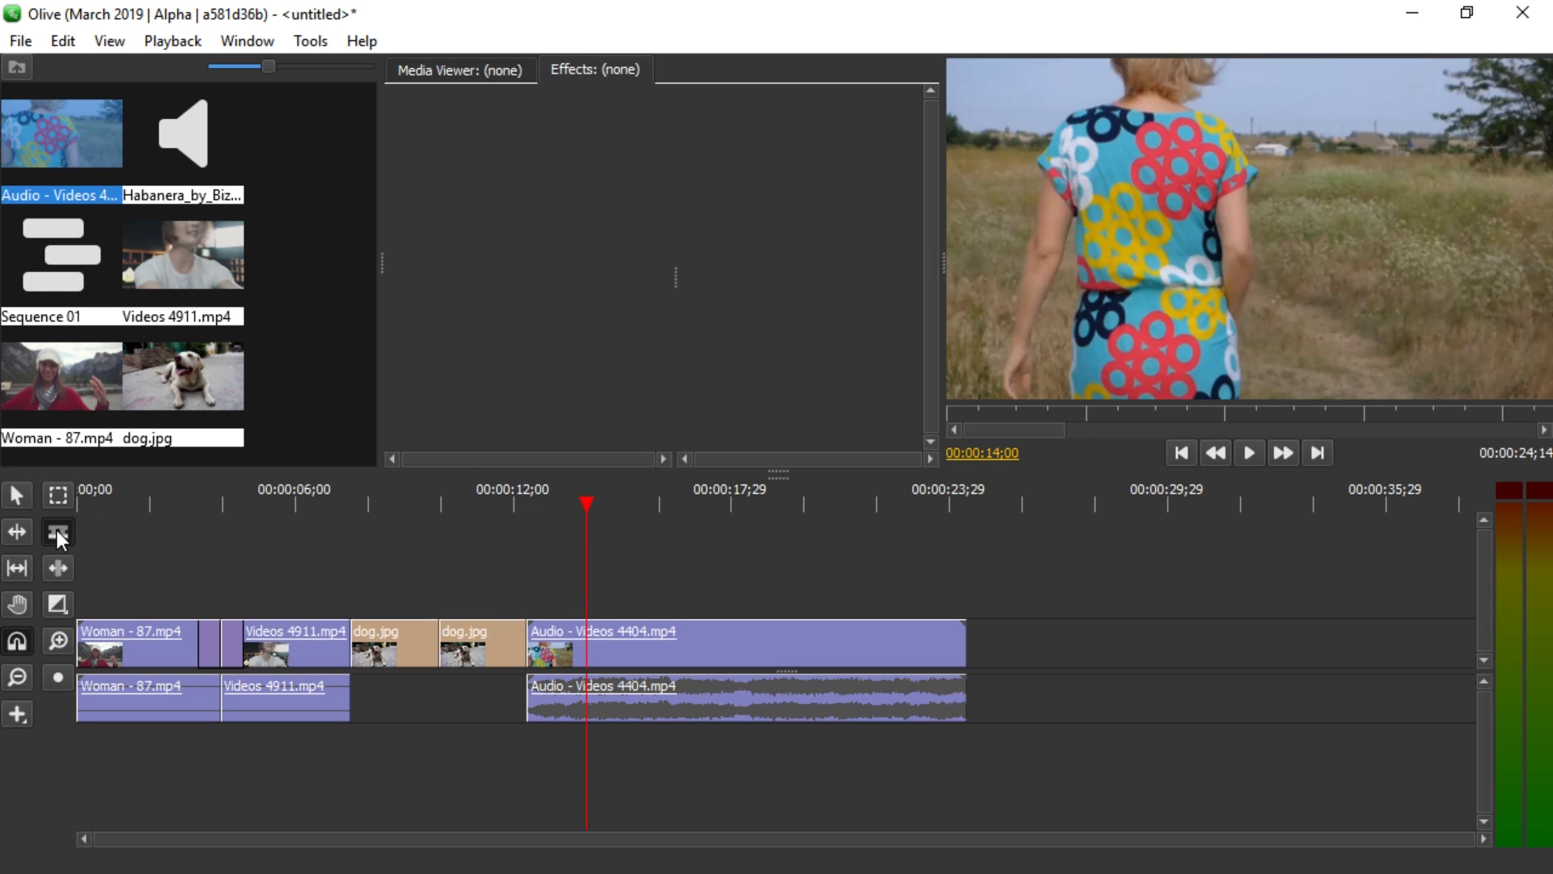
{"action": "left_click", "coordinate": [589, 651]}
{"action": "key", "text": "v"}
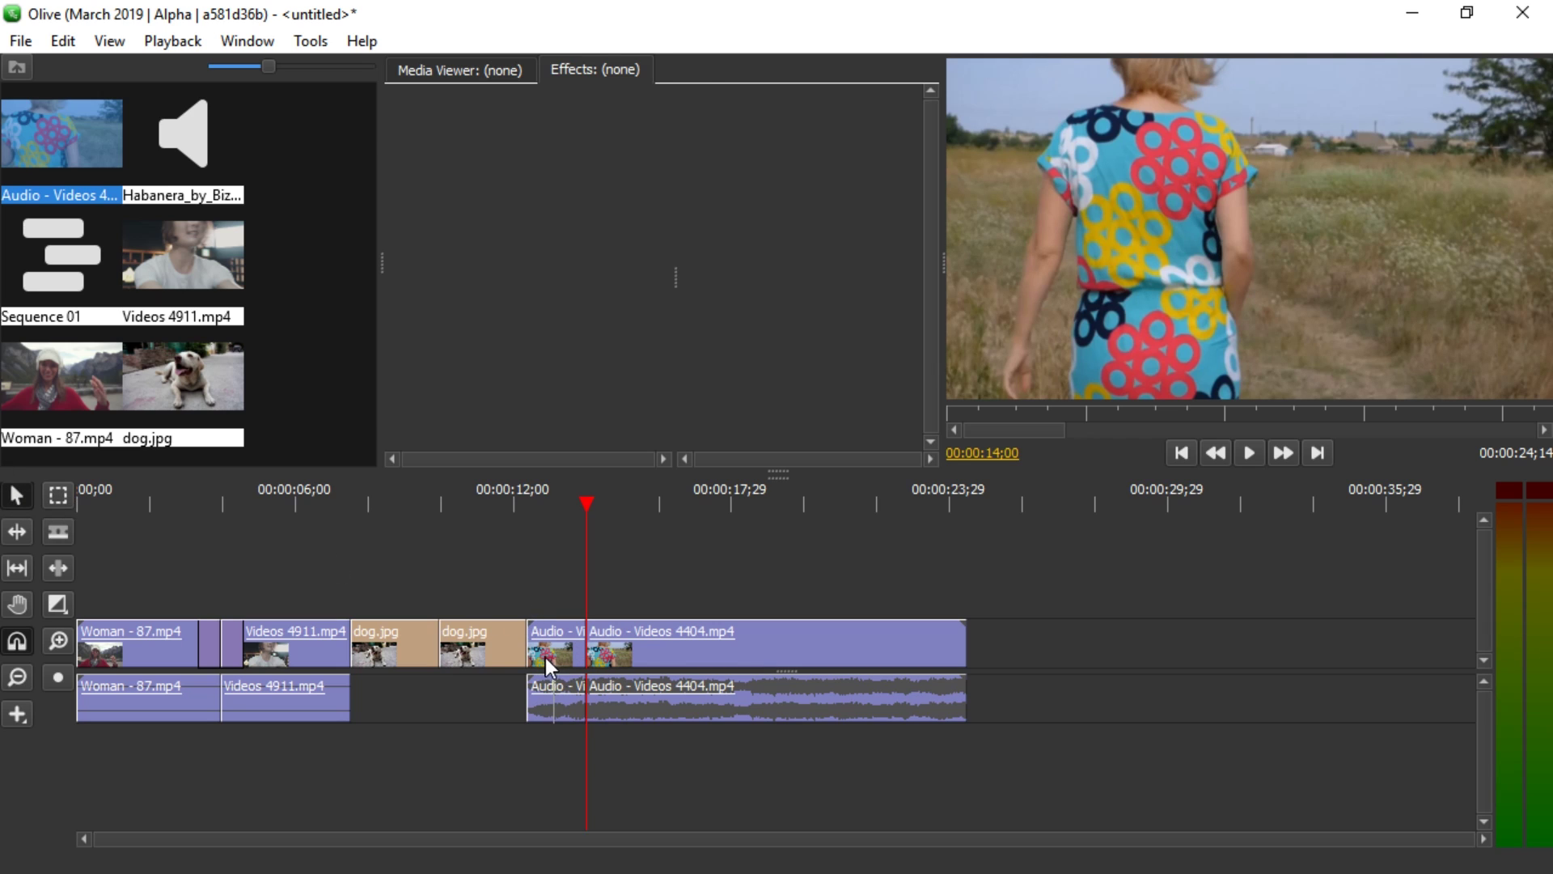
- Try deleting the short first piece of Audio - Videos 4404.mp4 and ripple deleting its empty space, and undo both operations
{"action": "left_click", "coordinate": [546, 657]}
{"action": "key", "text": "Delete"}
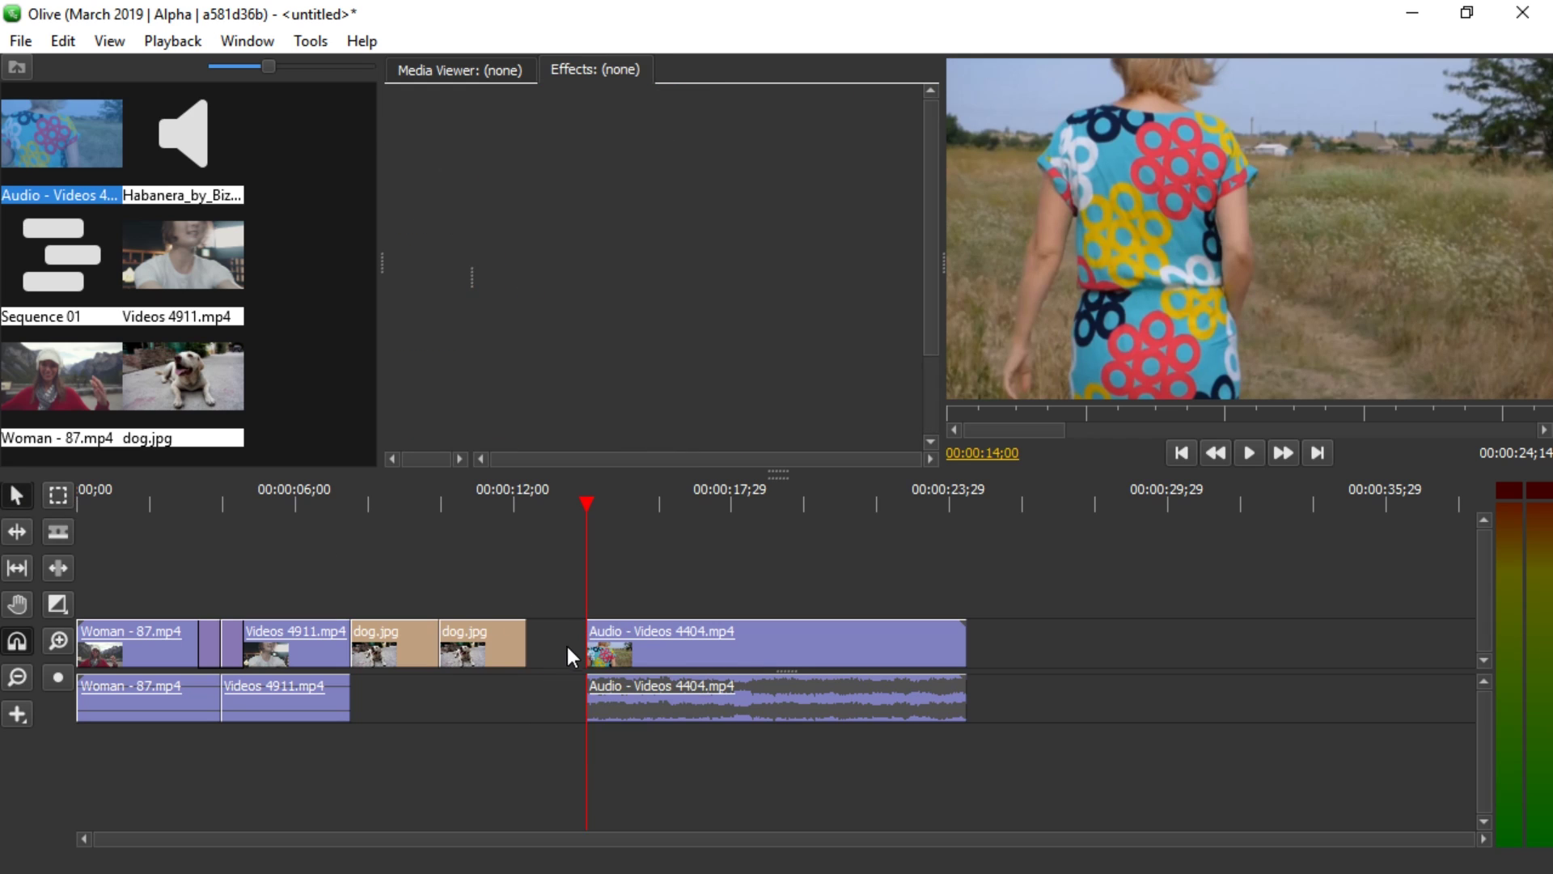
{"action": "right_click", "coordinate": [560, 645]}
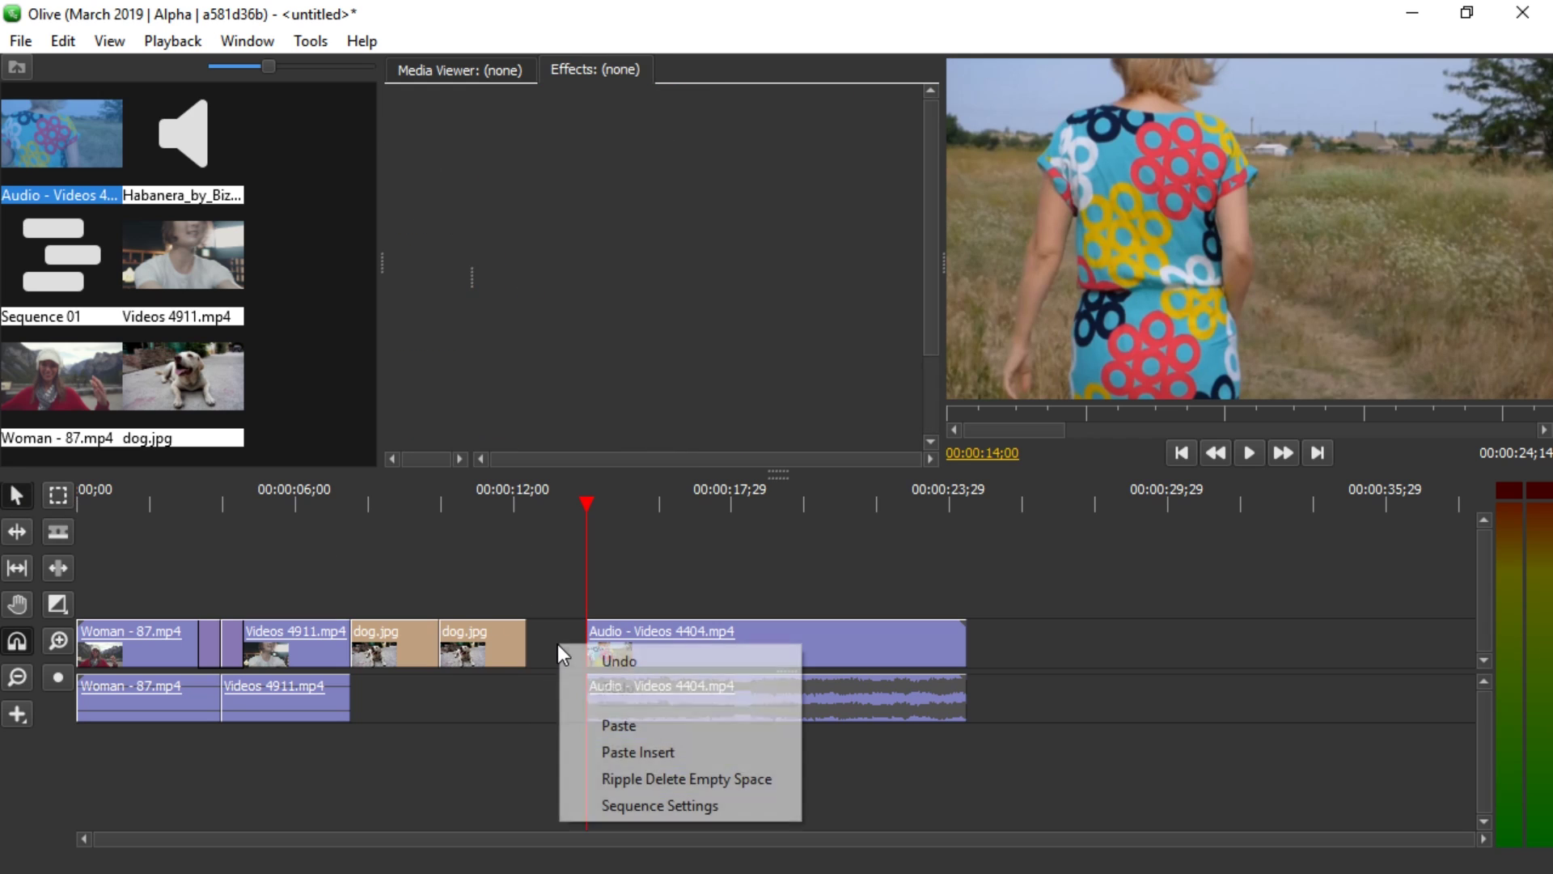
{"action": "left_click", "coordinate": [642, 784]}
{"action": "key", "text": "ctrl+z"}
{"action": "key", "text": "ctrl+z"}
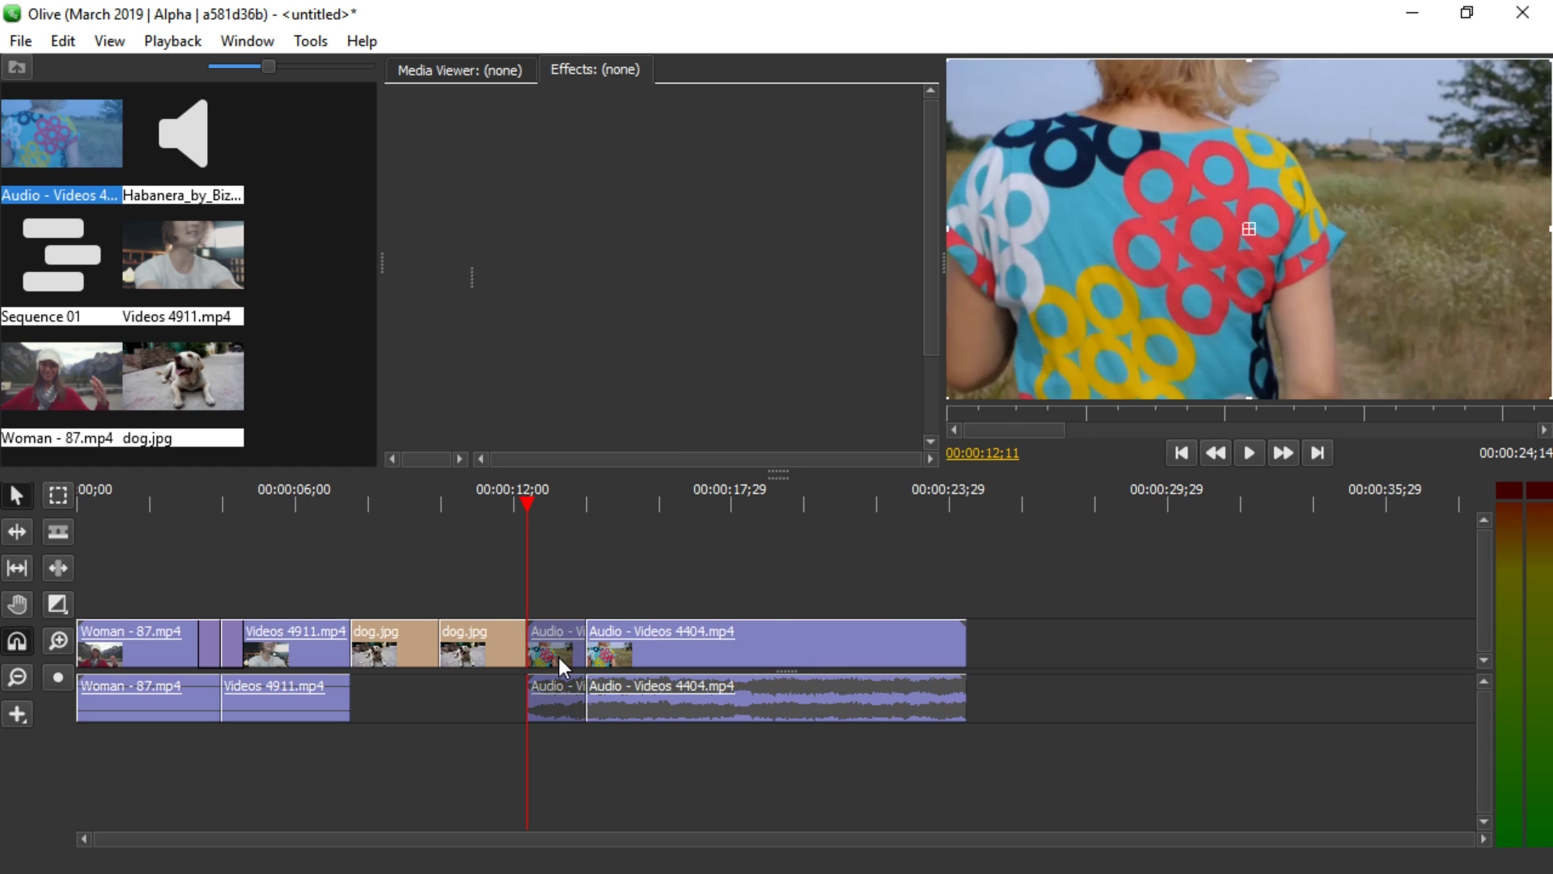
- Ripple delete the short first piece of Audio - Videos 4404.mp4 and move the second dog.jpg piece to the track above, around 00:00:17;01
{"action": "right_click", "coordinate": [560, 658]}
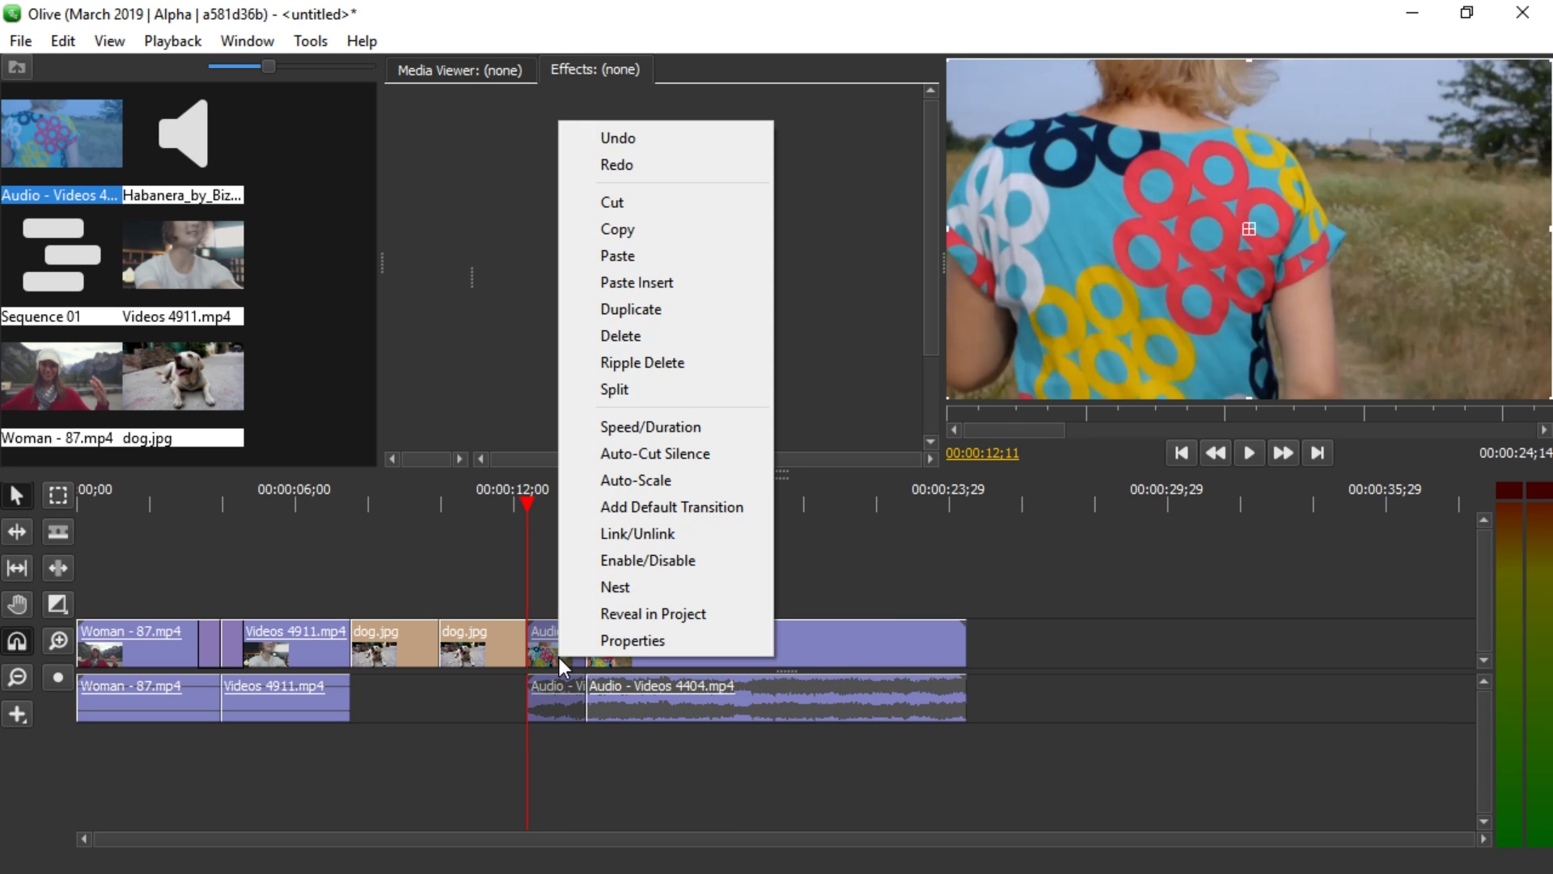
{"action": "left_click", "coordinate": [683, 374]}
{"action": "left_click_drag", "start_coordinate": [502, 637], "coordinate": [738, 613]}
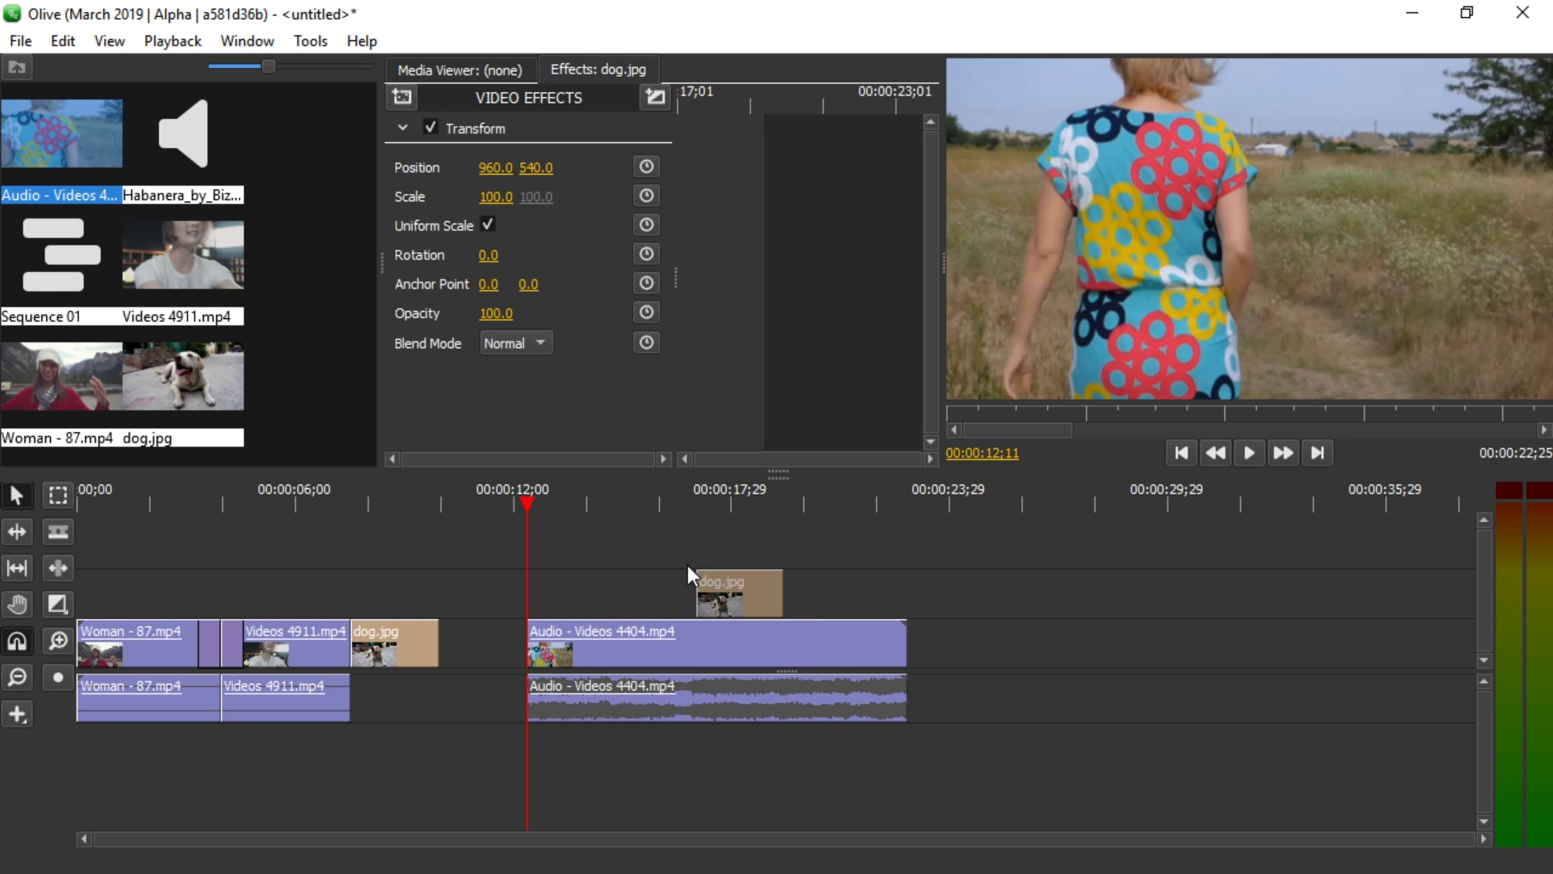
- Try deleting and ripple deleting a selected range starting around 00:00:16;07 across dog.jpg and Audio - Videos 4404.mp4, restoring the clips each time
{"action": "left_click", "coordinate": [66, 496]}
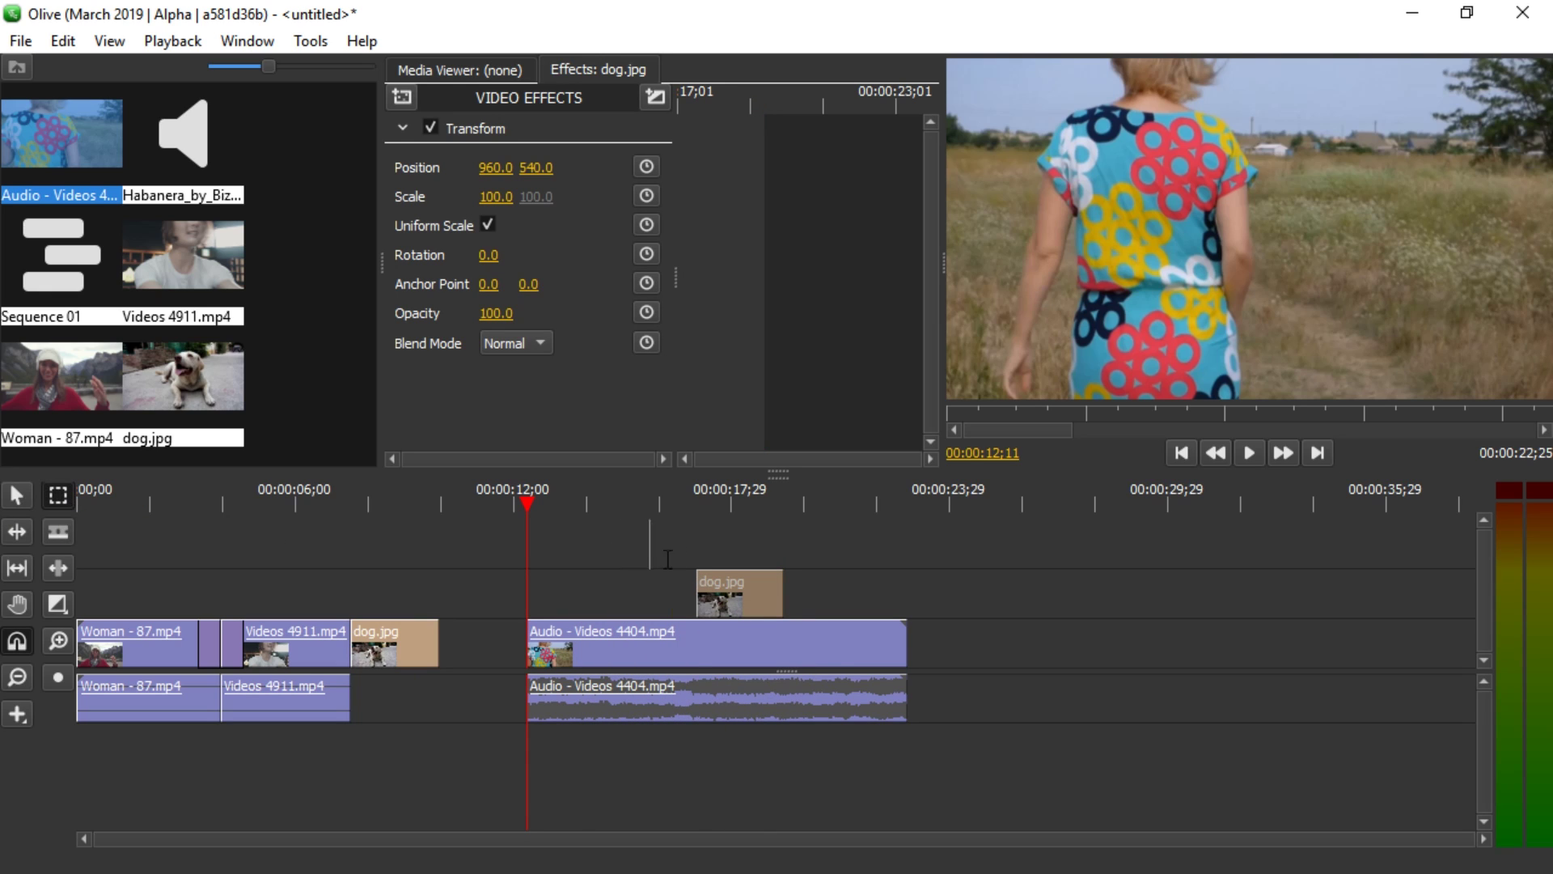
{"action": "left_click_drag", "start_coordinate": [670, 553], "coordinate": [728, 696]}
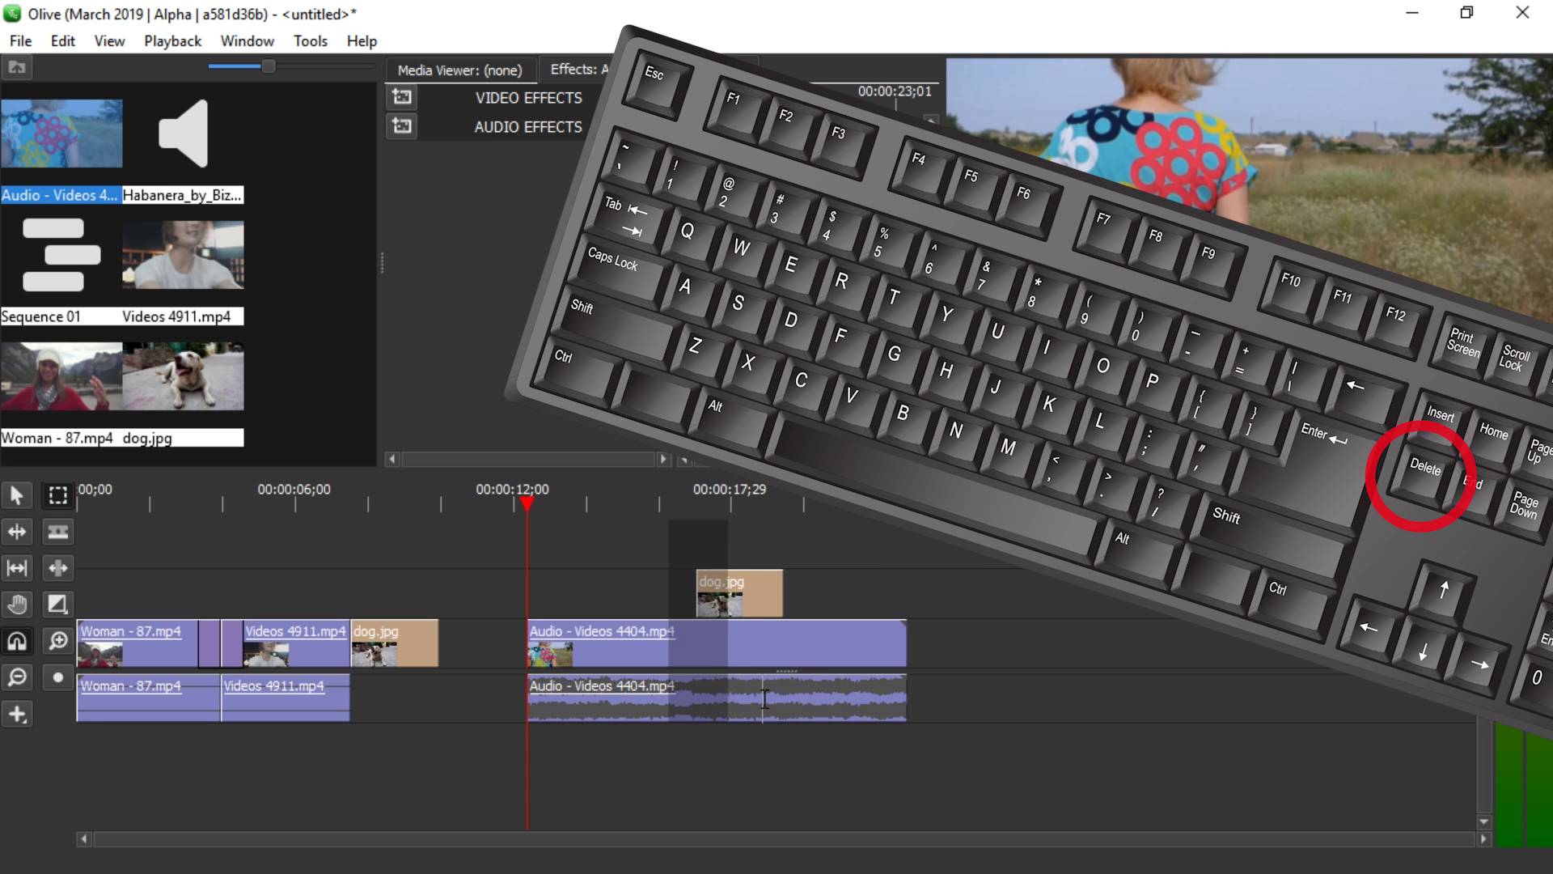
{"action": "key", "text": "Delete"}
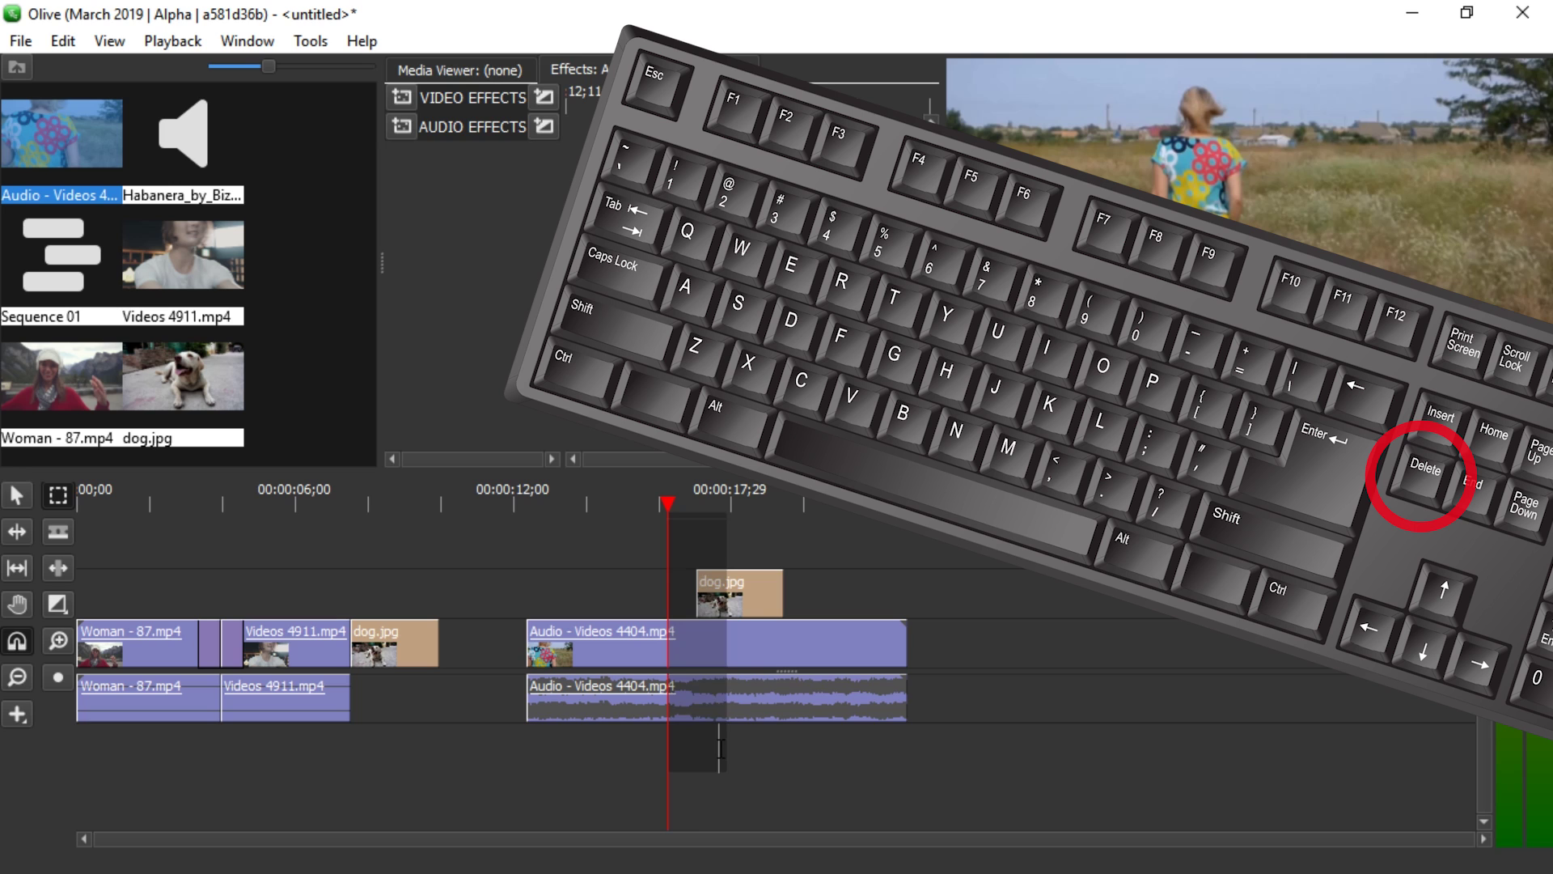
{"action": "key", "text": "Delete"}
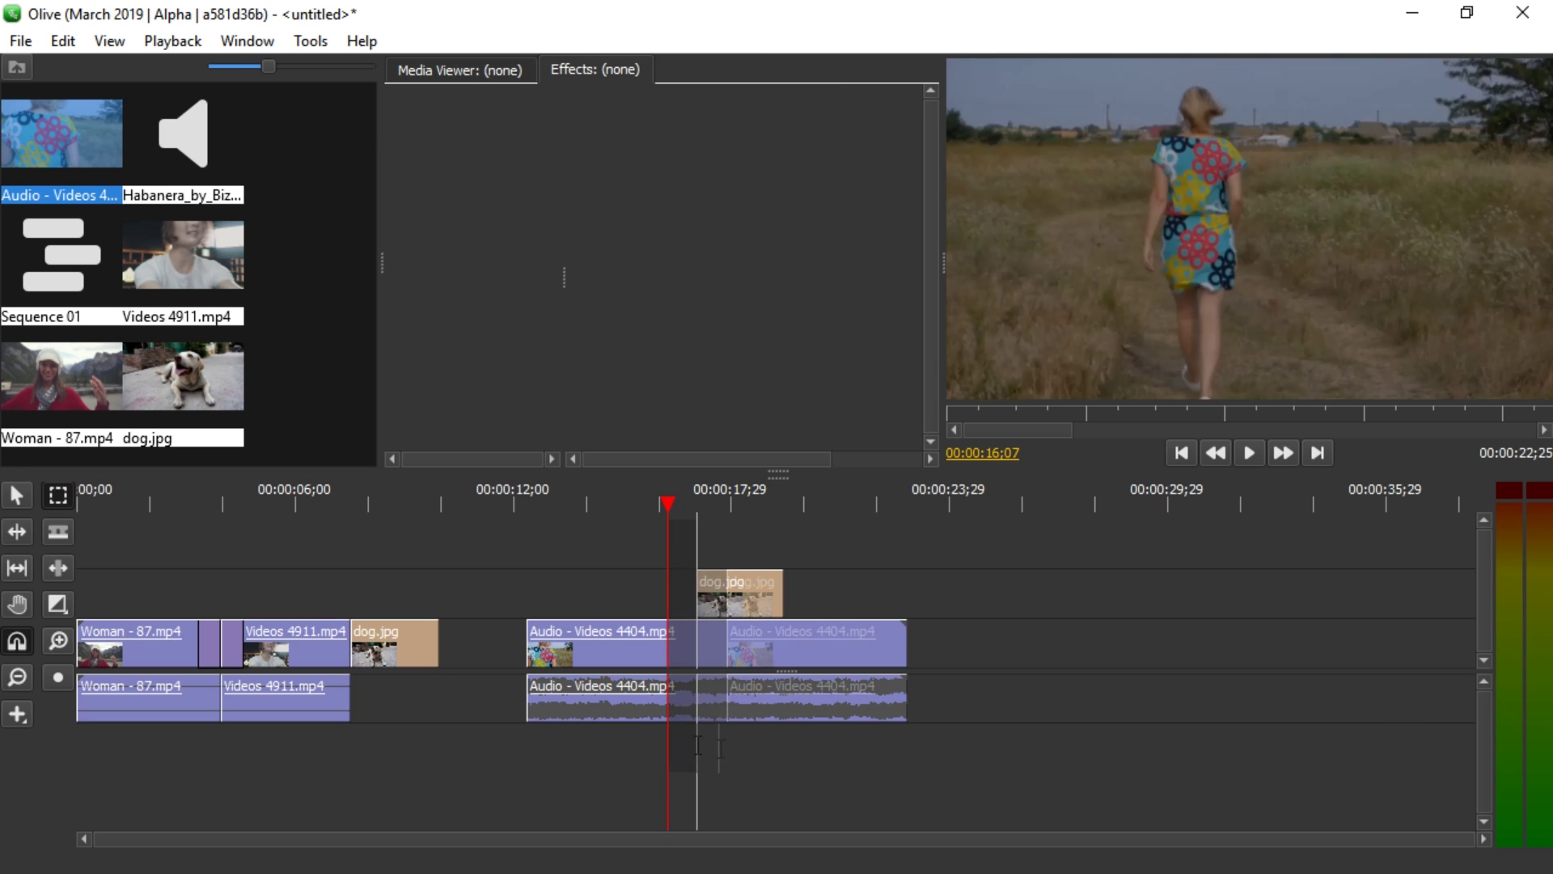
{"action": "left_click_drag", "start_coordinate": [669, 567], "coordinate": [730, 753]}
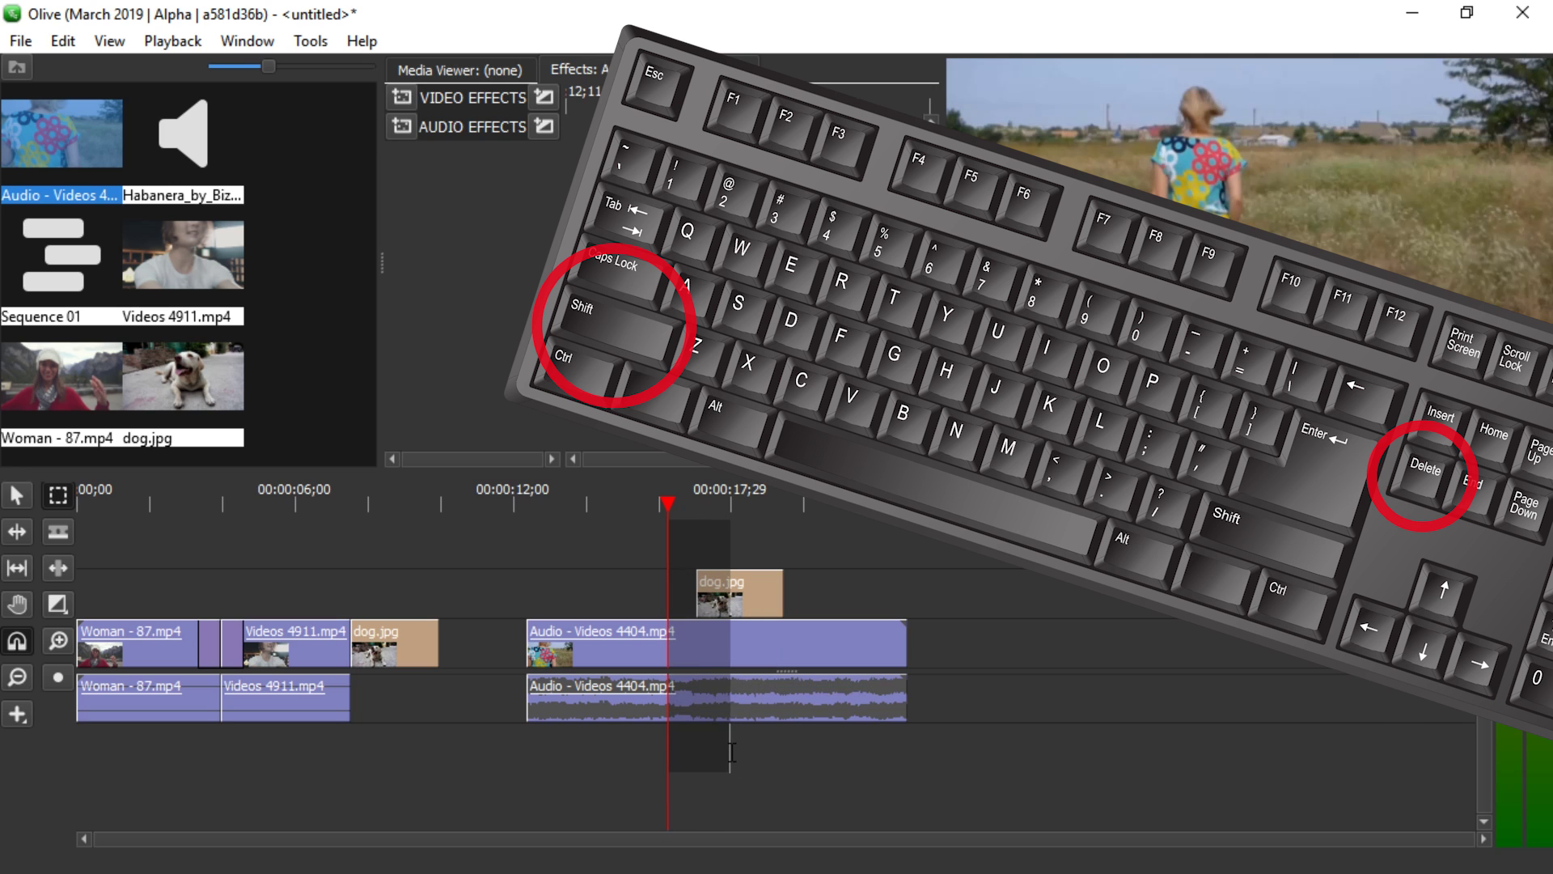
{"action": "key", "text": "shift+Delete"}
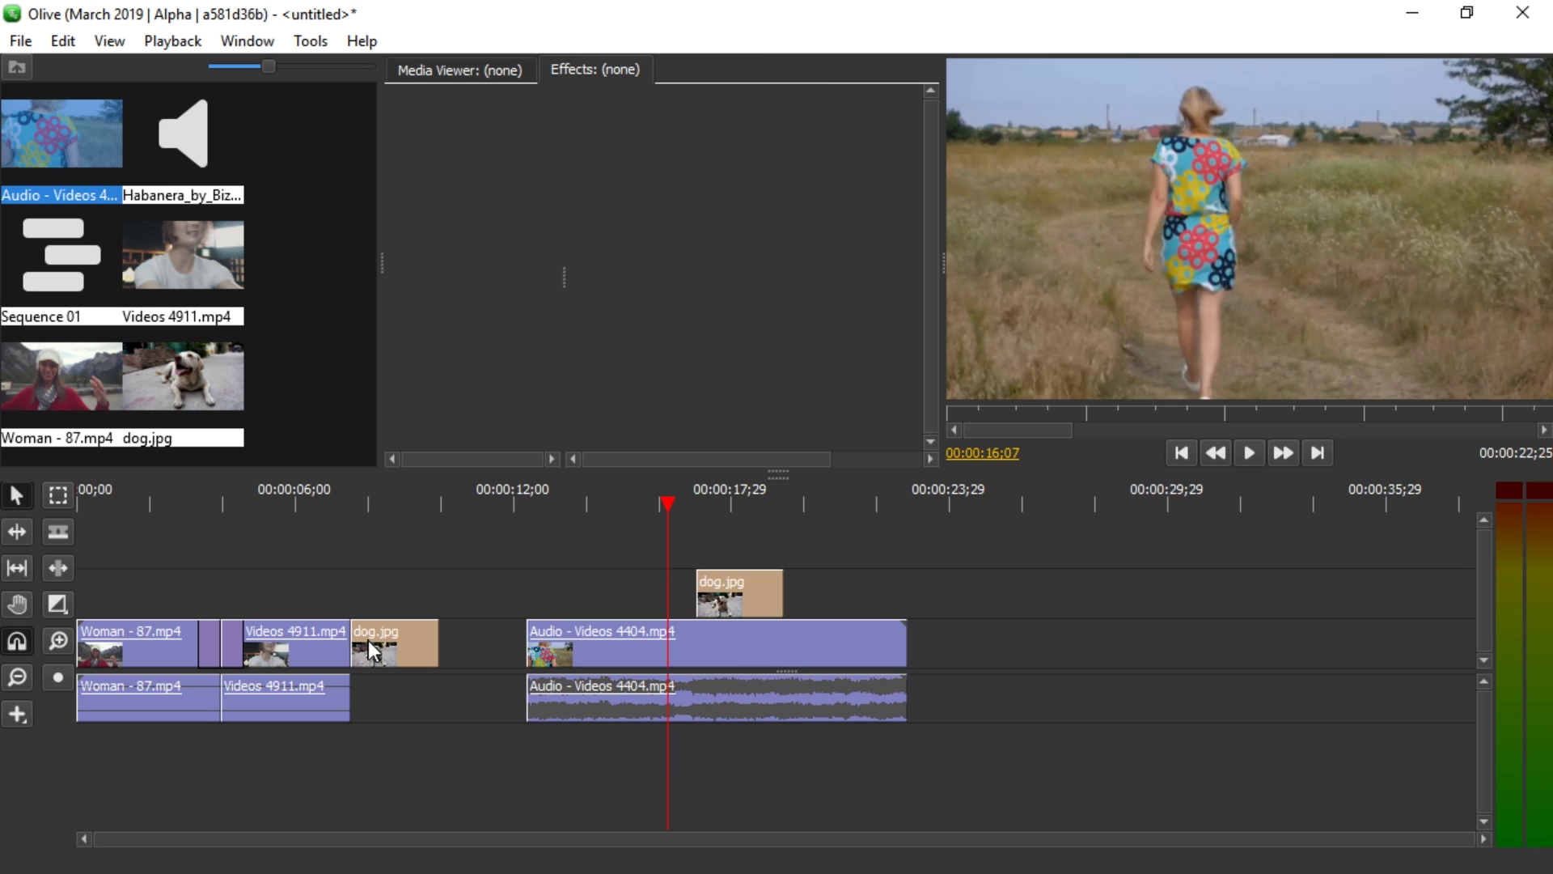
- Try deleting and ripple deleting the dog.jpg clip after Videos 4911.mp4, undoing each deletion
{"action": "left_click", "coordinate": [367, 640]}
{"action": "key", "text": "Delete"}
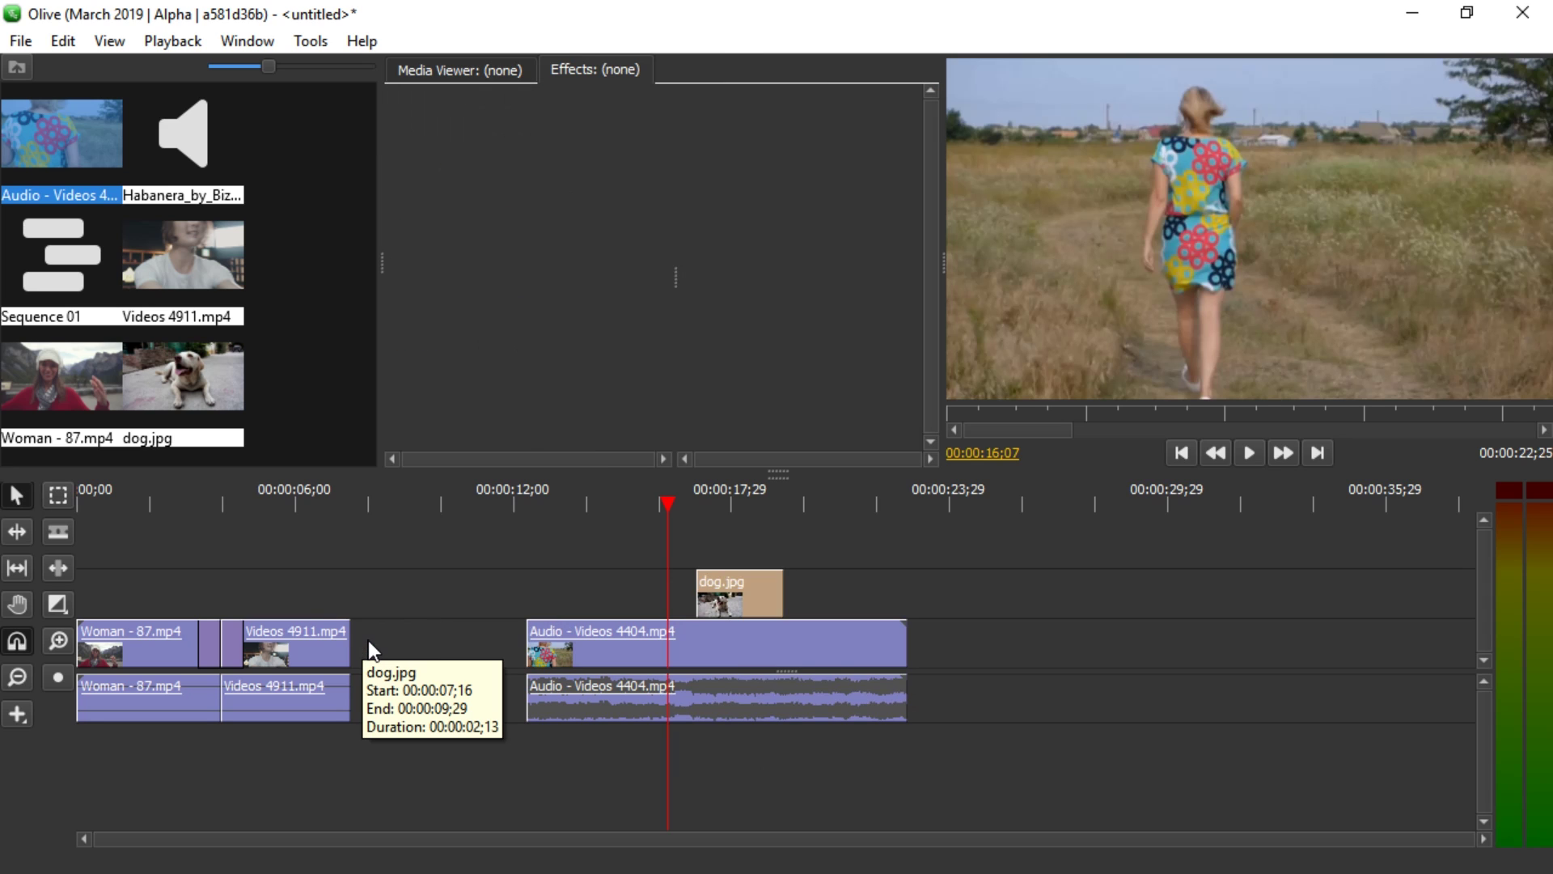
{"action": "key", "text": "ctrl+z"}
{"action": "key", "text": "shift+Delete"}
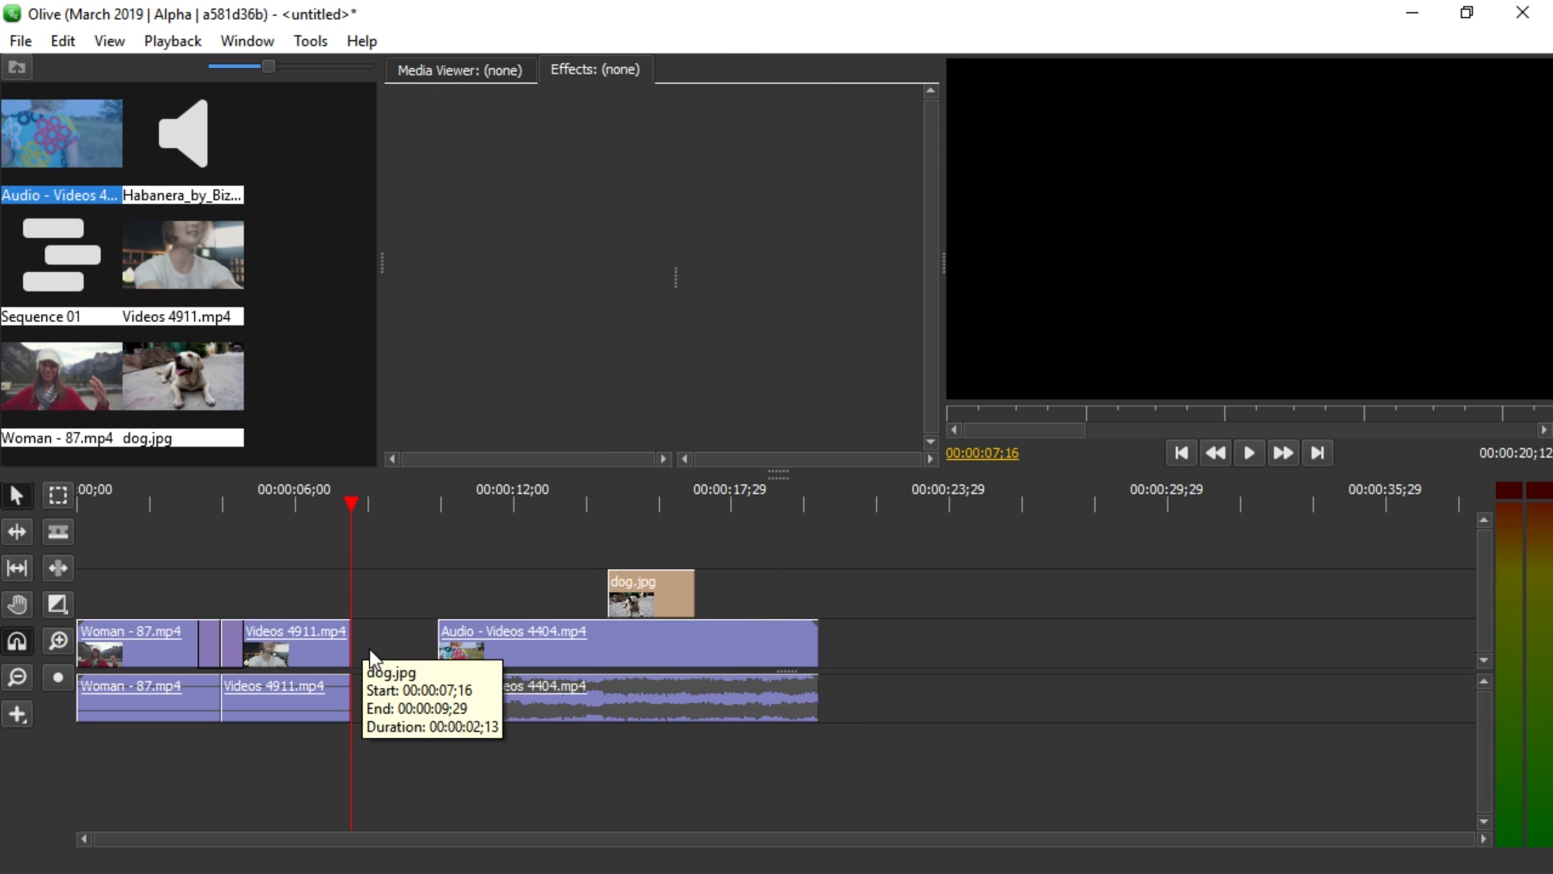
{"action": "key", "text": "ctrl+z"}
- Ripple delete the empty space before Audio - Videos 4404.mp4 and add a Cross Dissolve between dog.jpg and that video
{"action": "right_click", "coordinate": [502, 645]}
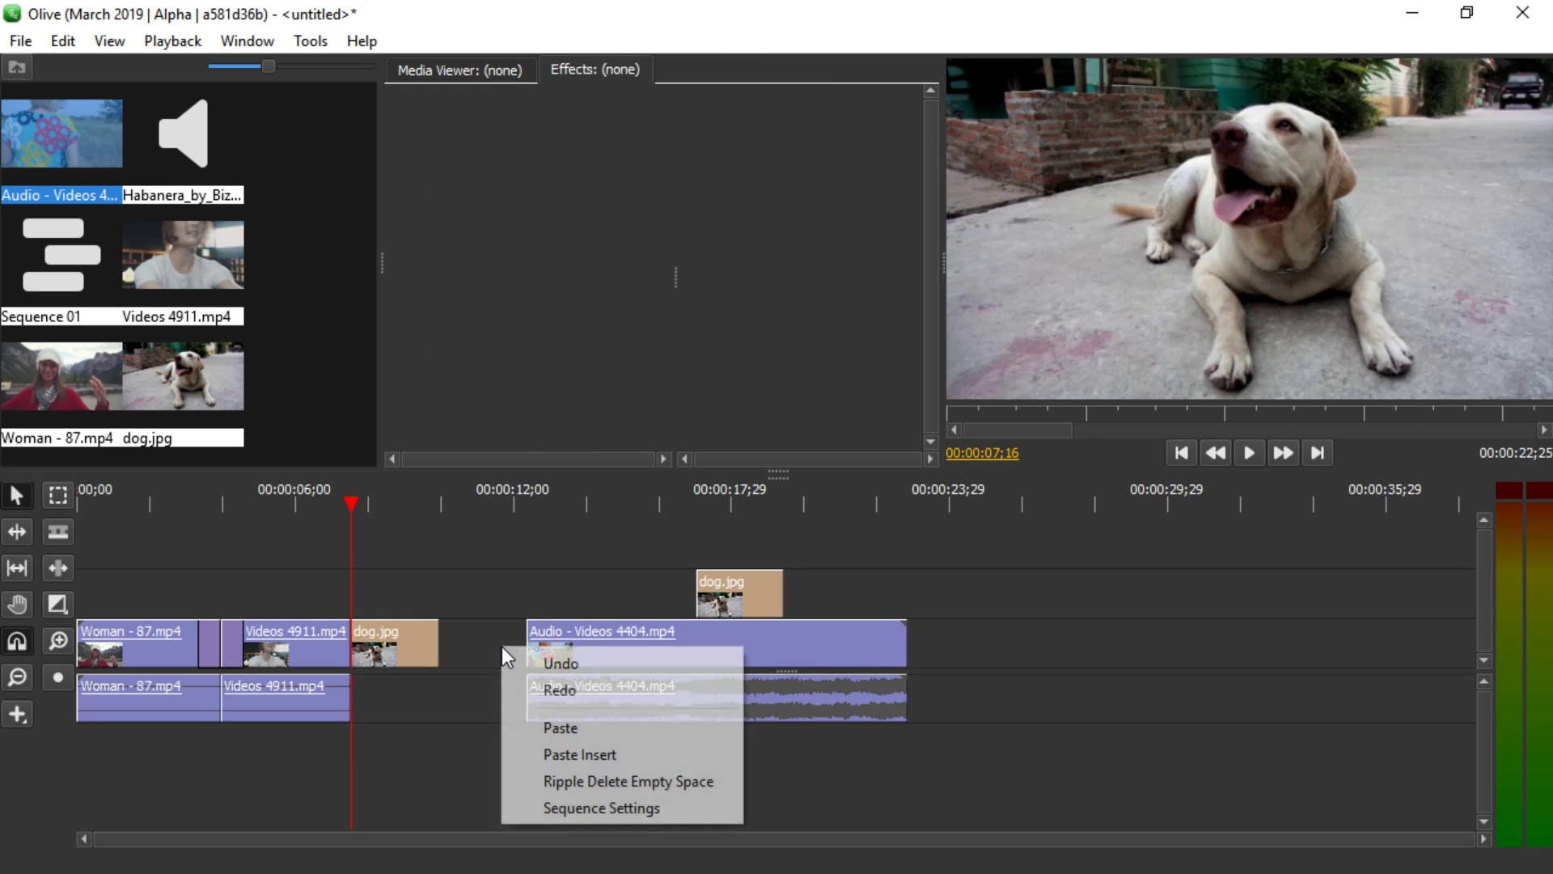
{"action": "left_click", "coordinate": [585, 781]}
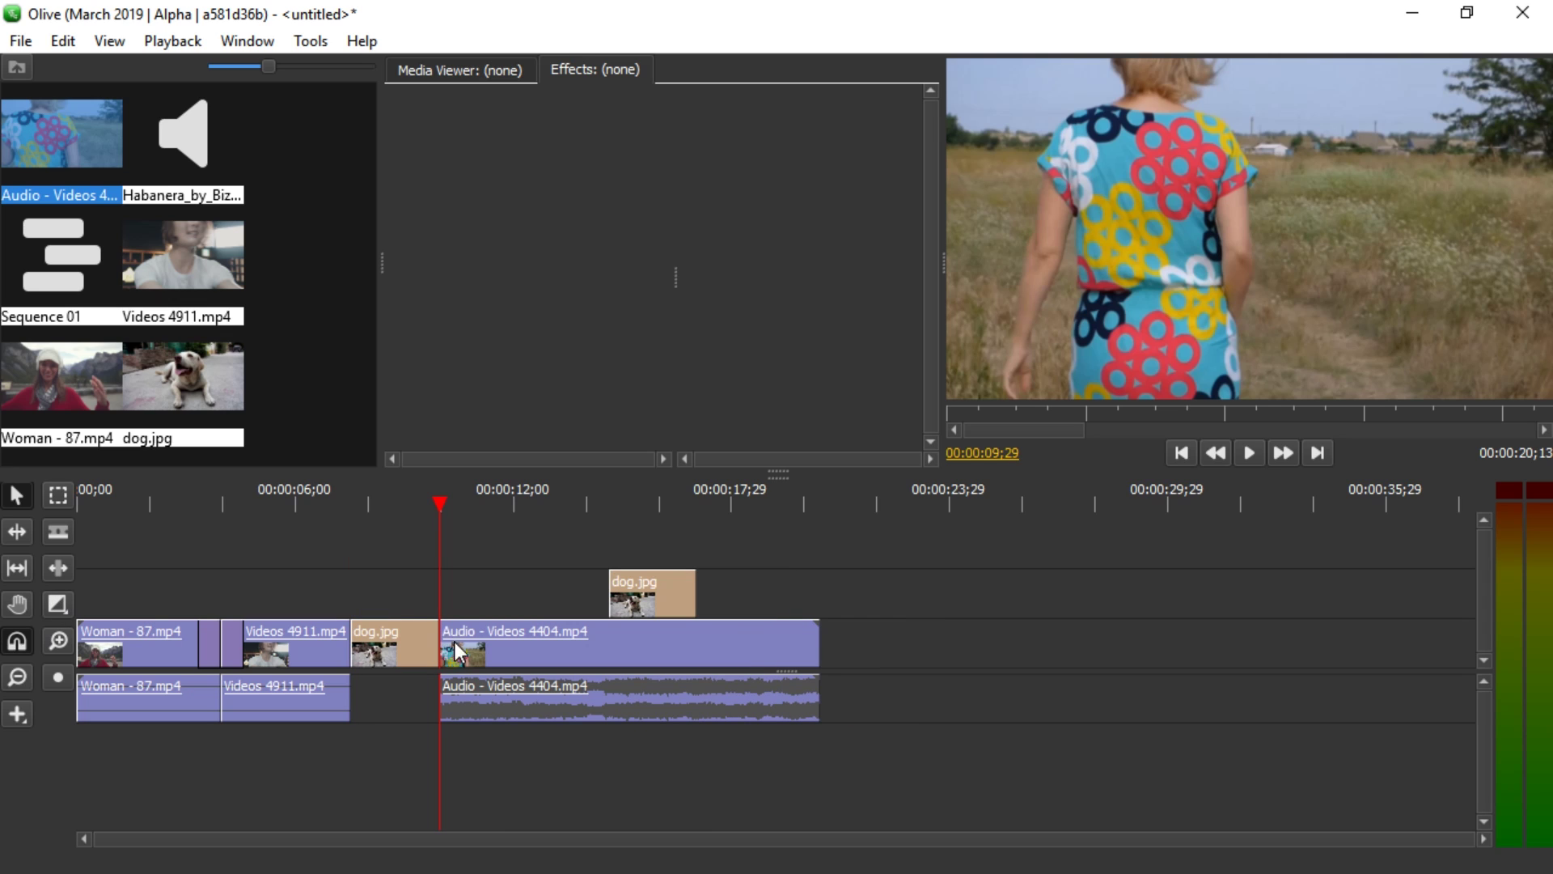
{"action": "right_click", "coordinate": [450, 594]}
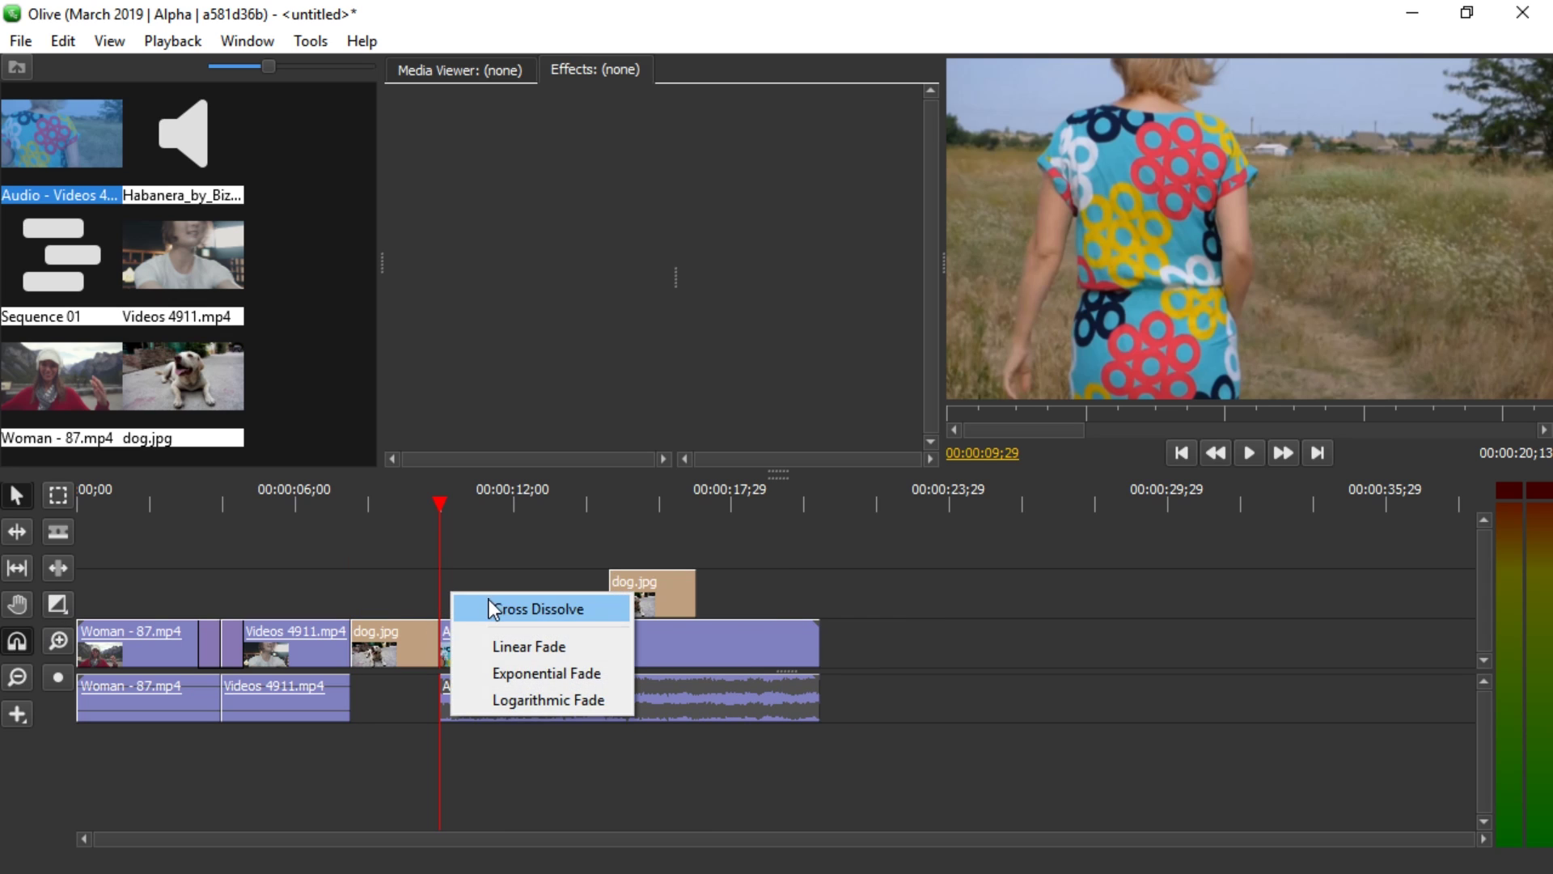
{"action": "left_click", "coordinate": [500, 609]}
{"action": "left_click_drag", "start_coordinate": [437, 645], "coordinate": [500, 645]}
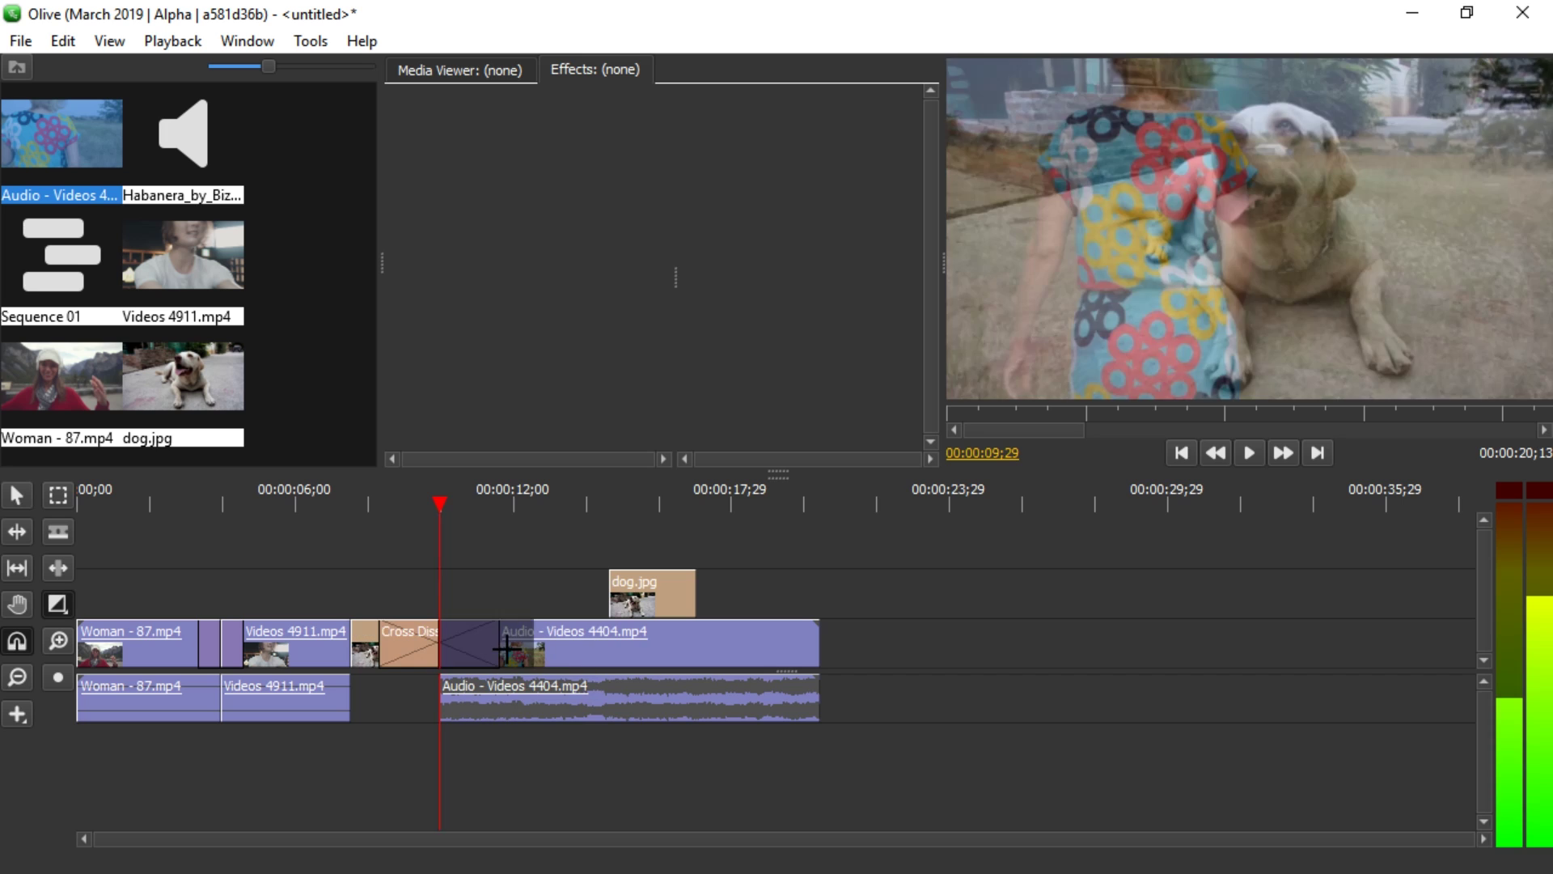
- Play back the Cross Dissolve between dog.jpg and Audio - Videos 4404.mp4
{"action": "left_click", "coordinate": [382, 502]}
{"action": "key", "text": "space"}
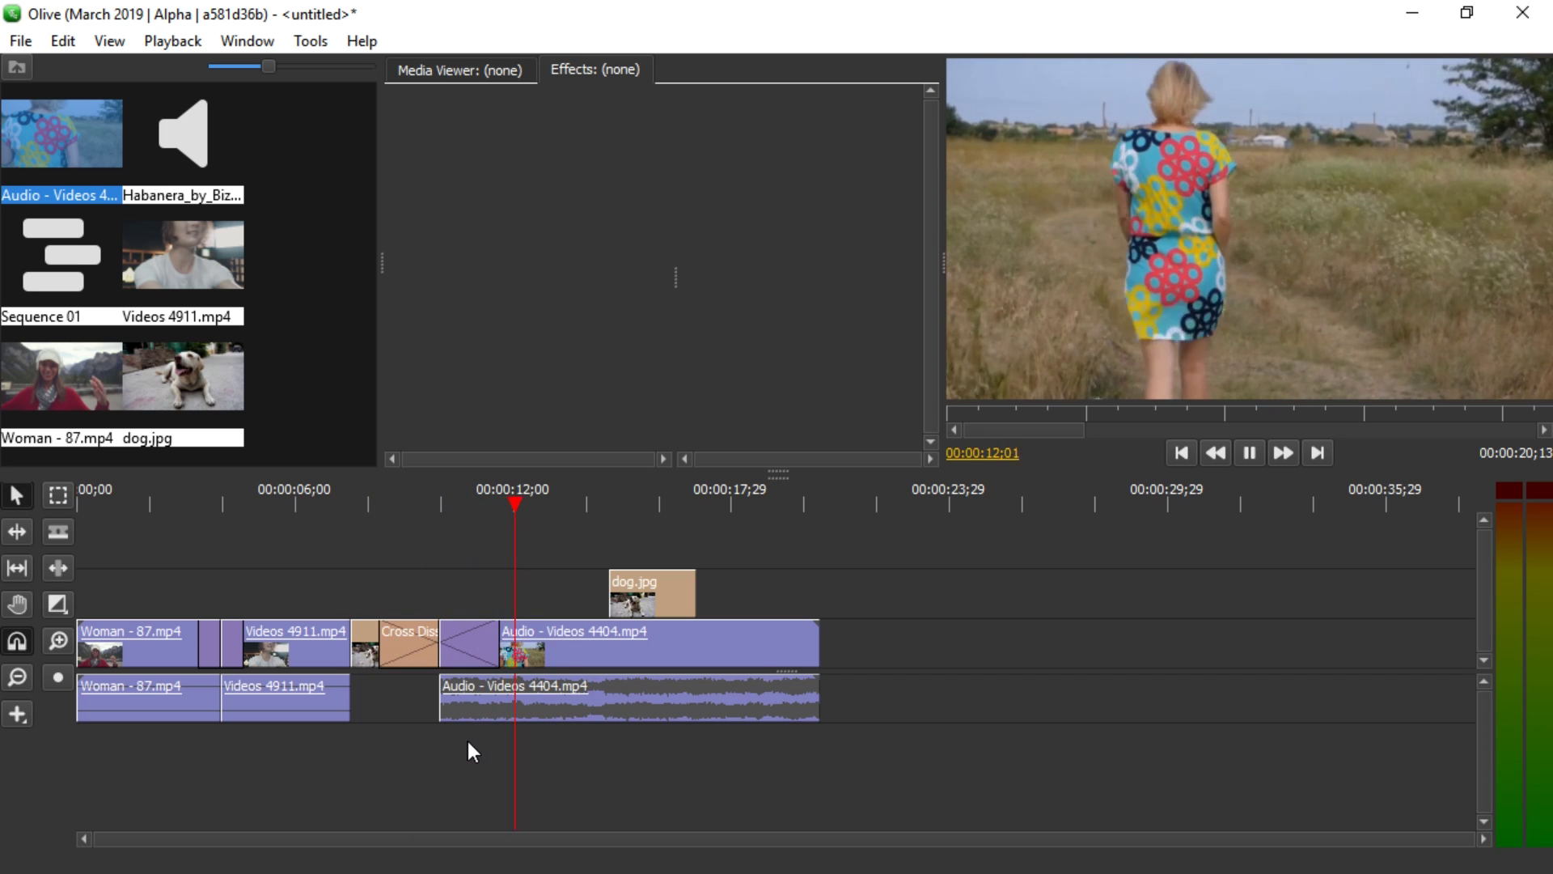
{"action": "key", "text": "space"}
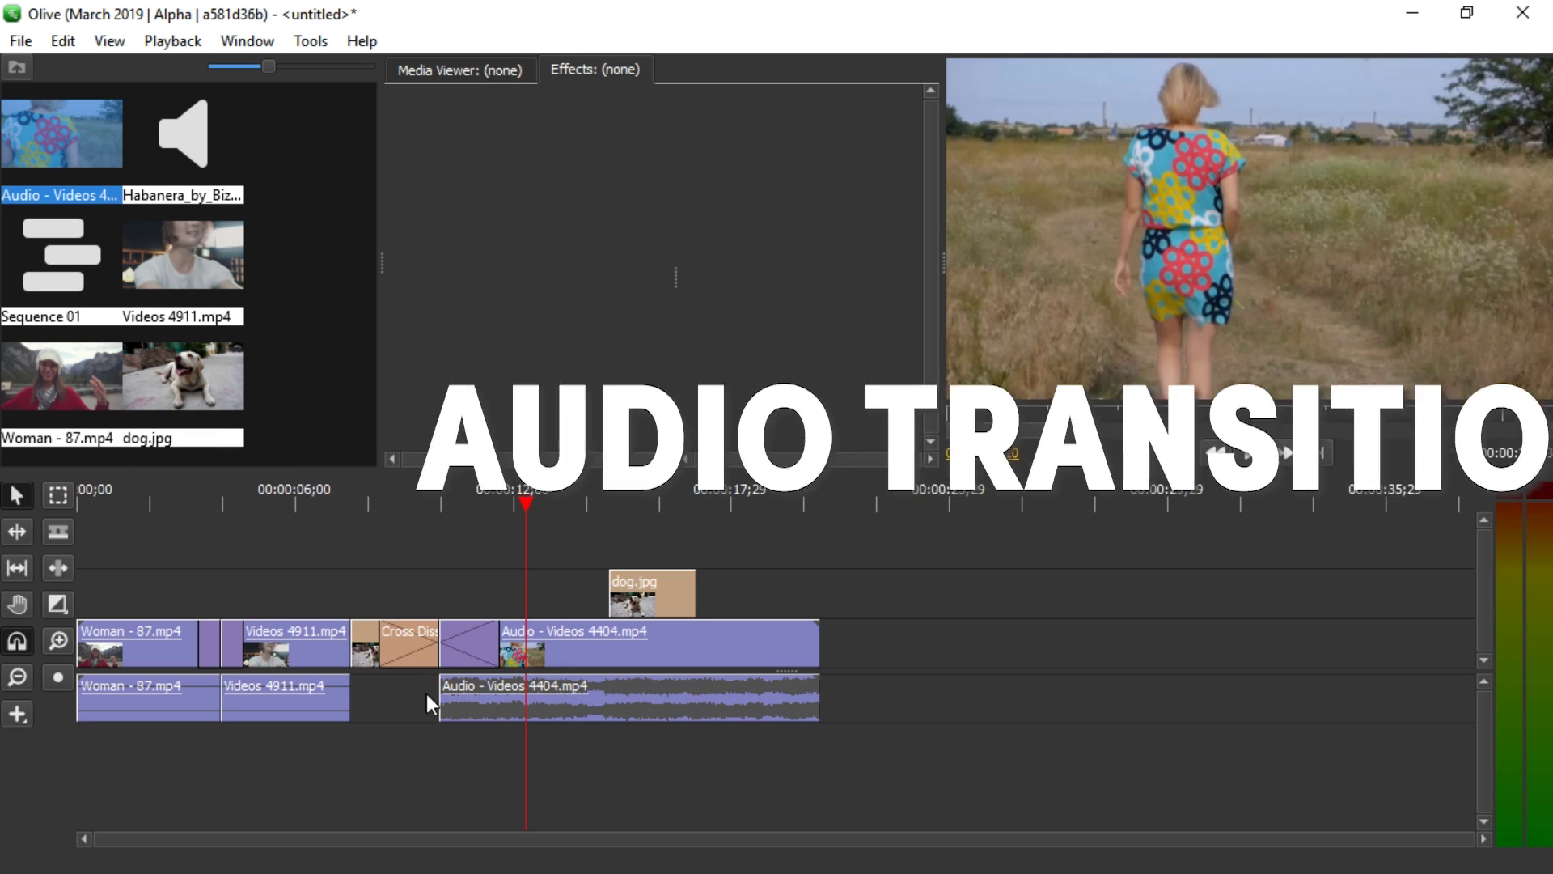
- Add an Exponential Fade at the start of the Audio - Videos 4404.mp4 audio clip, matching the end of the Cross Dissolve above
{"action": "left_click", "coordinate": [56, 604]}
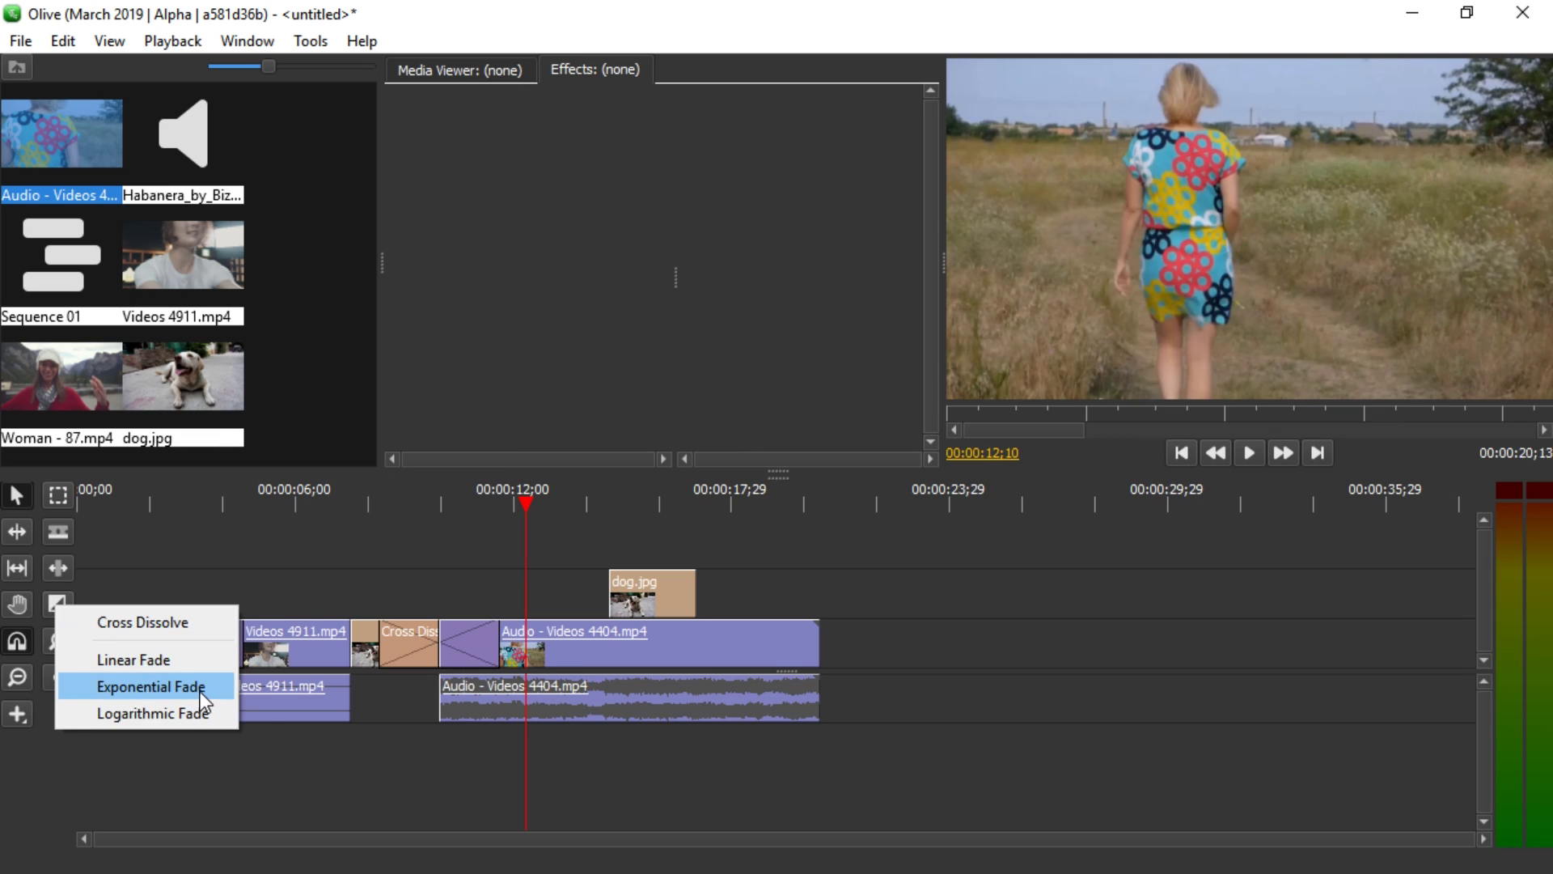
{"action": "left_click", "coordinate": [203, 702]}
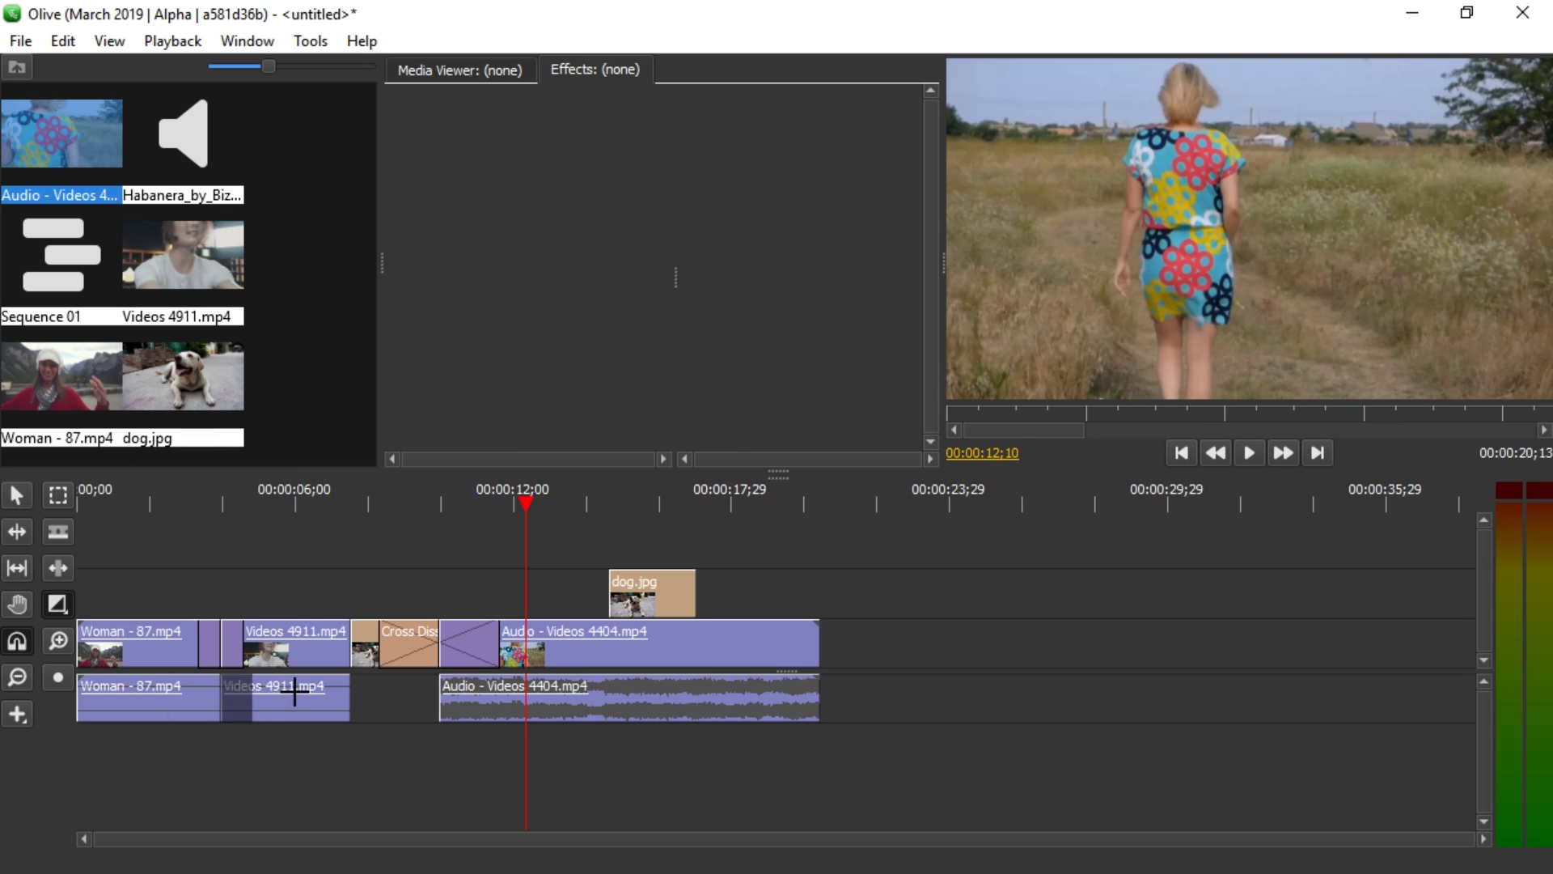
{"action": "left_click_drag", "start_coordinate": [445, 701], "coordinate": [499, 701]}
{"action": "key", "text": "v"}
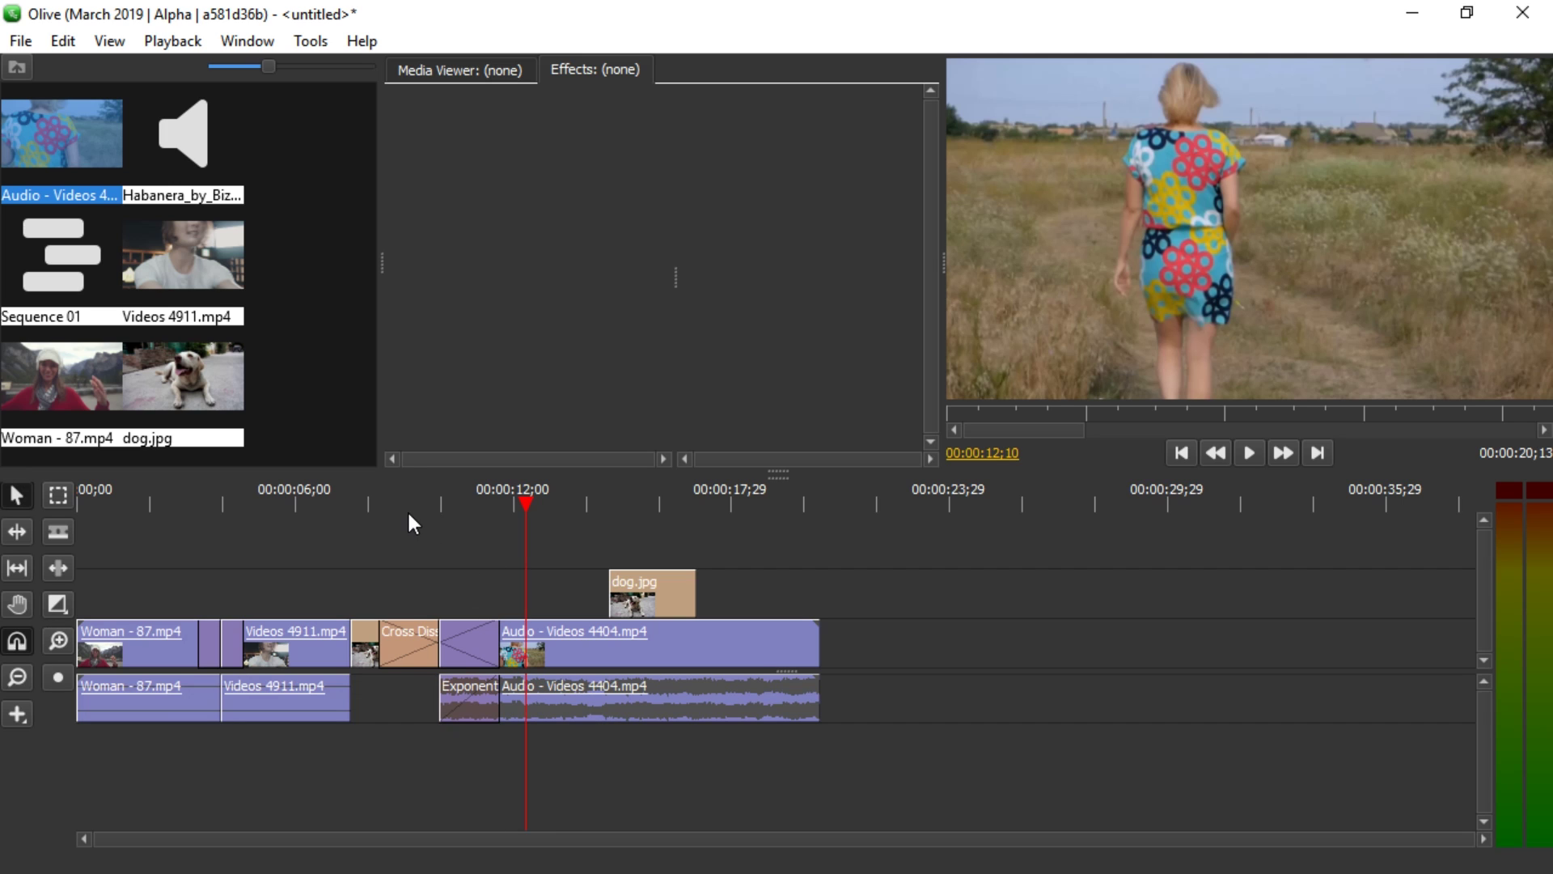
- Play back the section with the audio fade-in on Audio - Videos 4404.mp4
{"action": "left_click", "coordinate": [409, 502]}
{"action": "key", "text": "space"}
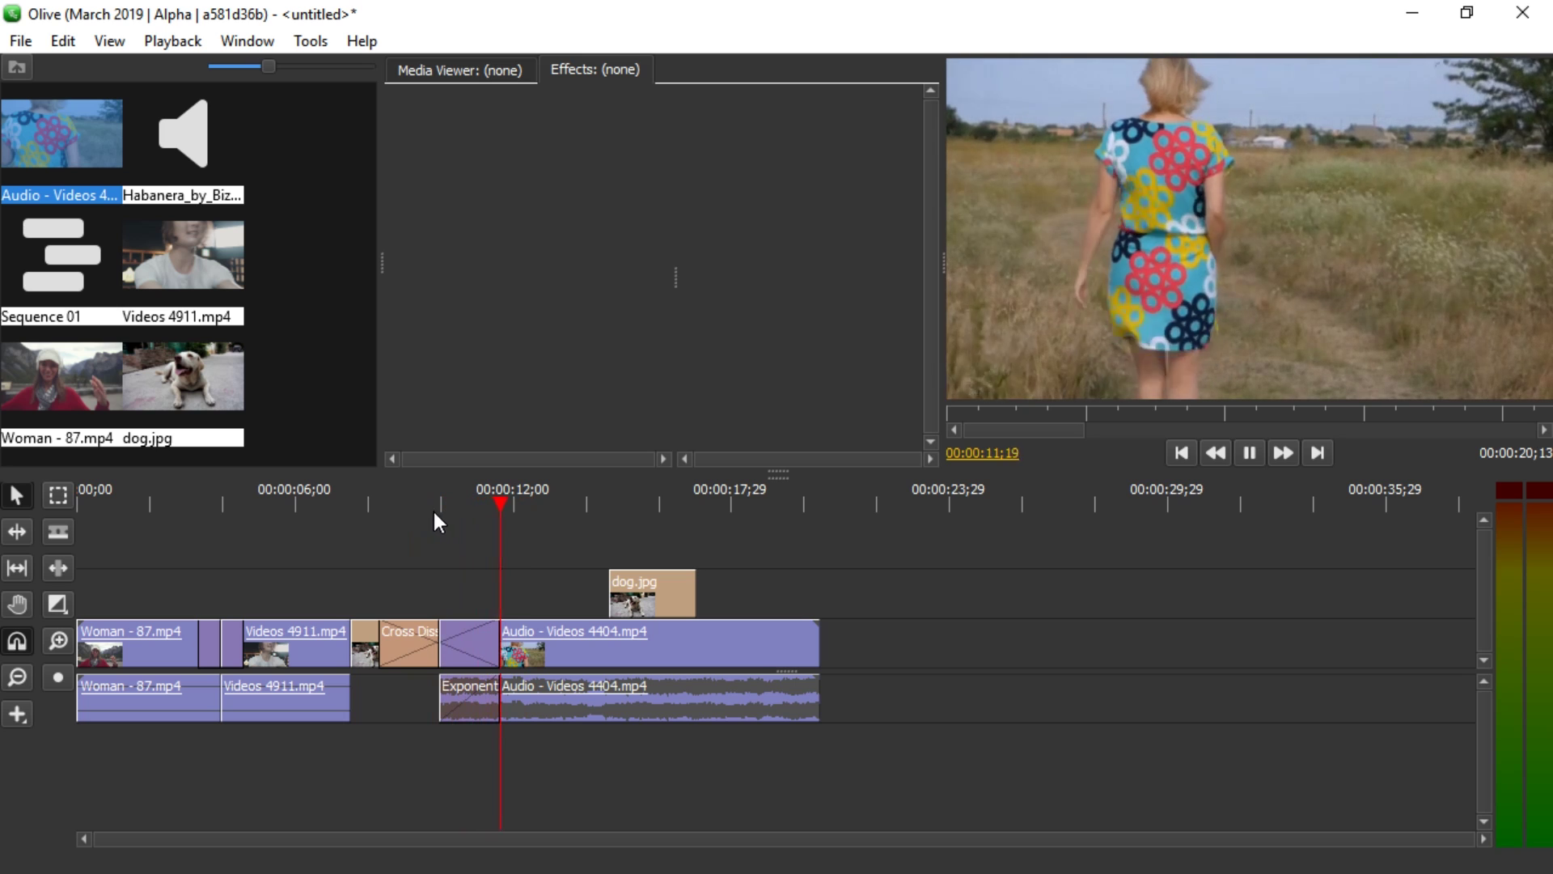
{"action": "key", "text": "space"}
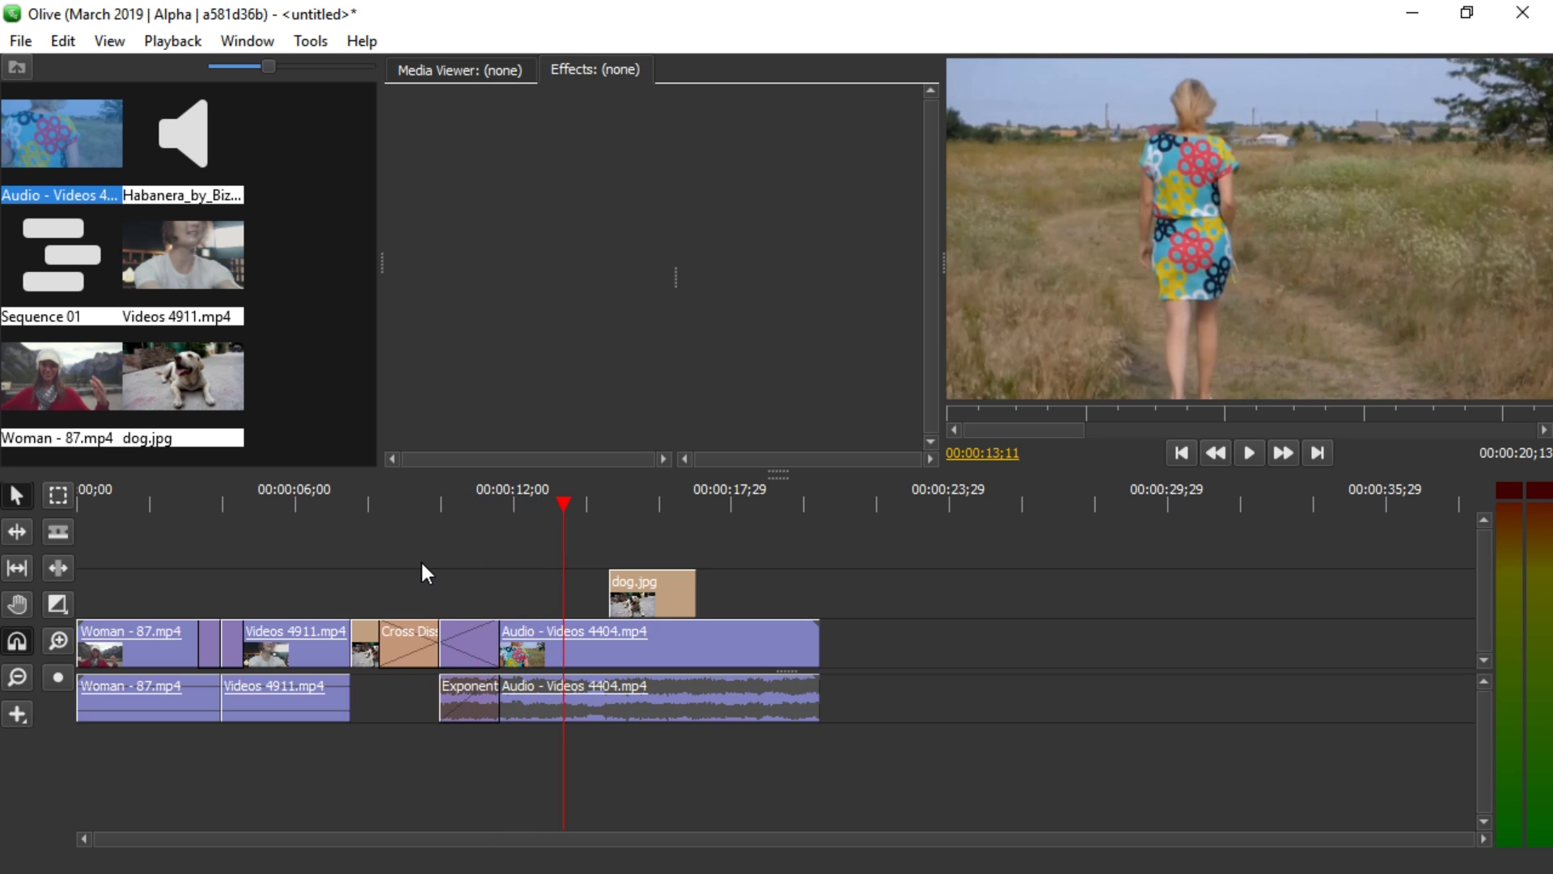
- Place Habanera_by_Bizet.mp3 on the second audio track from the start of the sequence
{"action": "left_click_drag", "start_coordinate": [202, 157], "coordinate": [115, 749]}
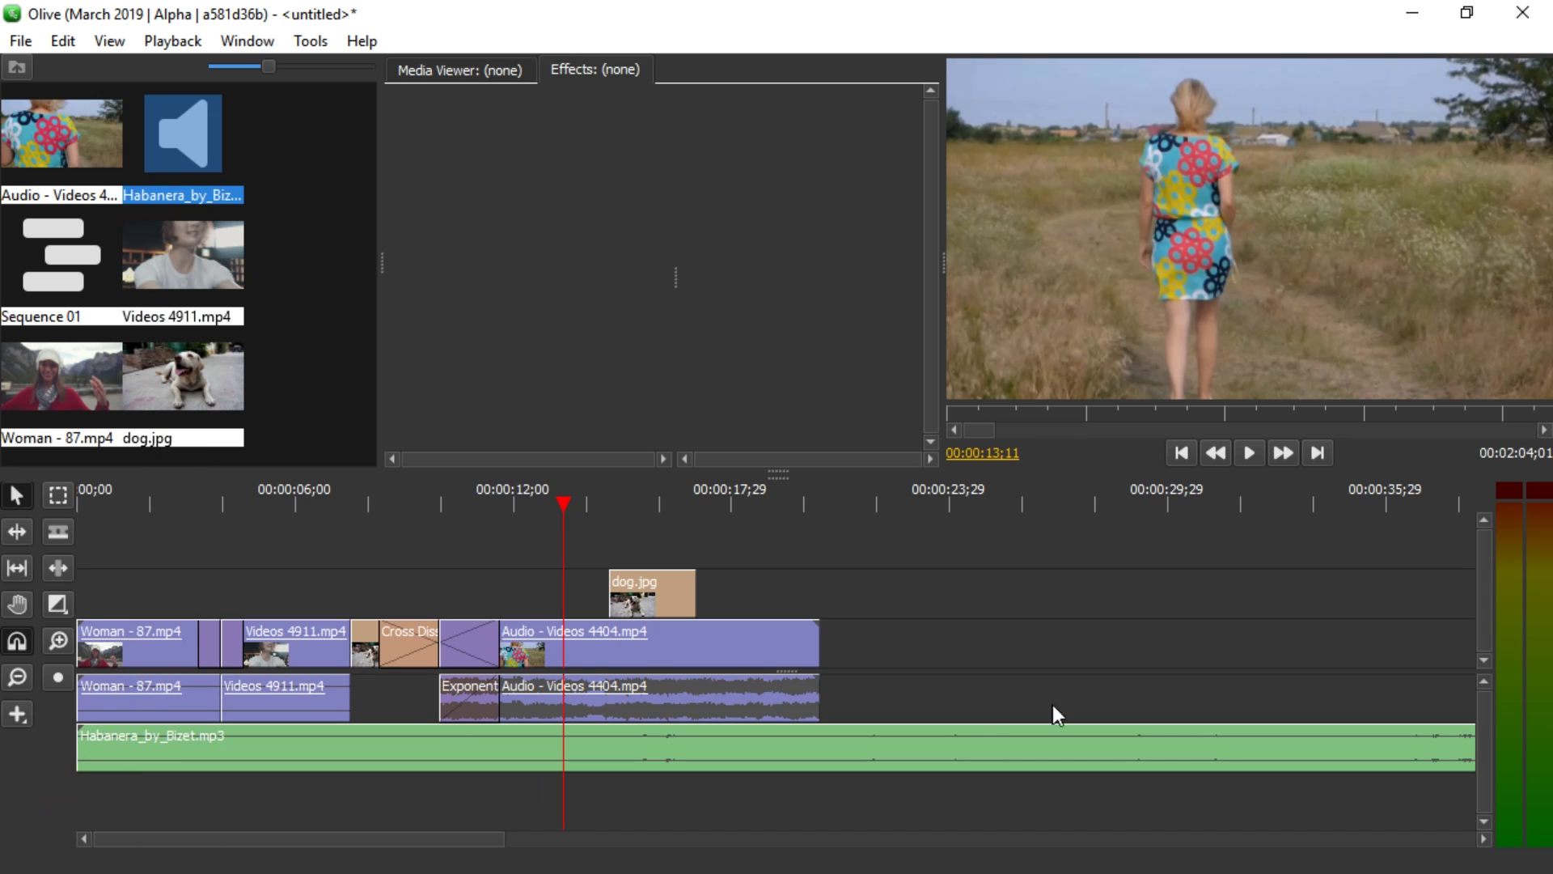
{"action": "key", "text": "minus"}
{"action": "key", "text": "minus"}
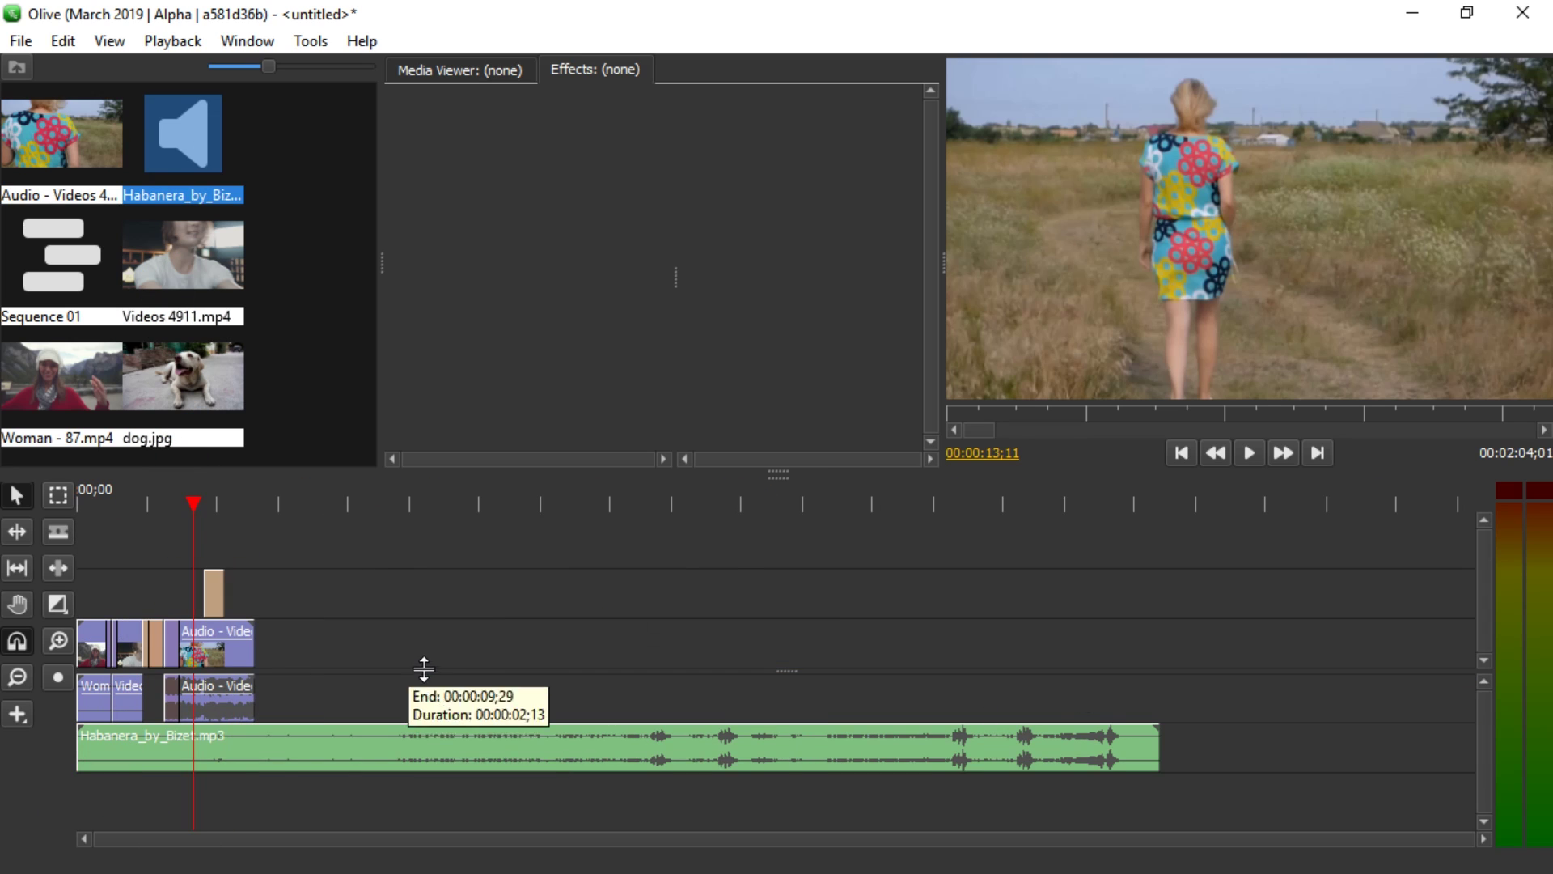
- Split Habanera_by_Bizet.mp3 near its end and move the end piece to the start of the sequence
{"action": "key", "text": "c"}
{"action": "left_click", "coordinate": [948, 749]}
{"action": "key", "text": "v"}
{"action": "left_click_drag", "start_coordinate": [1017, 741], "coordinate": [139, 746]}
- Delete the leftover Habanera_by_Bizet.mp3 piece after the one moved to the sequence start
{"action": "right_click", "coordinate": [473, 741]}
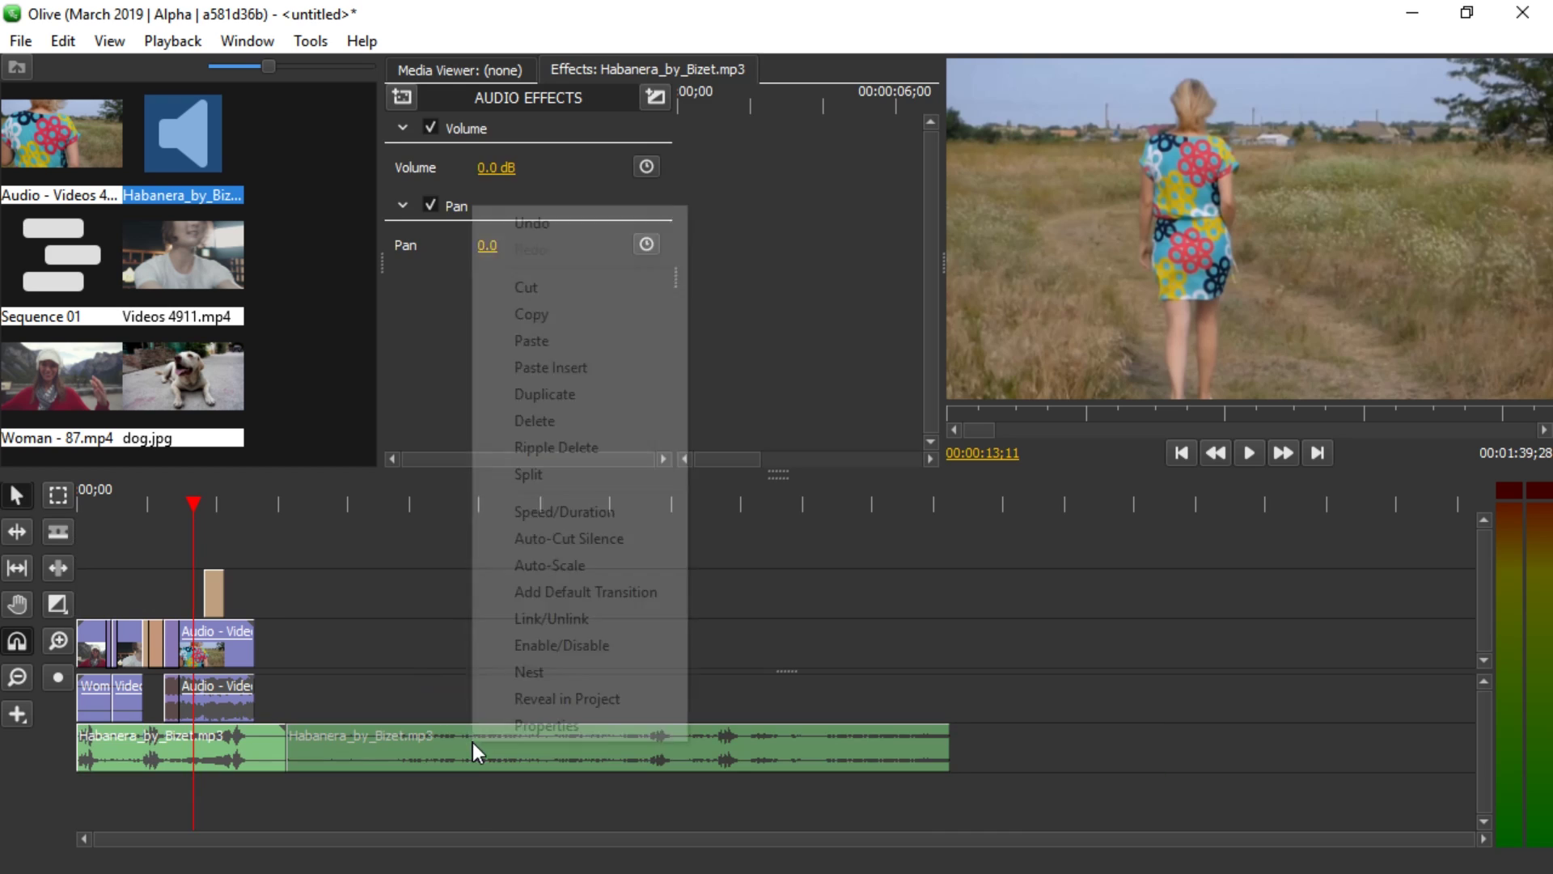
{"action": "left_click", "coordinate": [634, 438]}
{"action": "scroll", "coordinate": [120, 663], "scroll_direction": "up", "scroll_amount": 5}
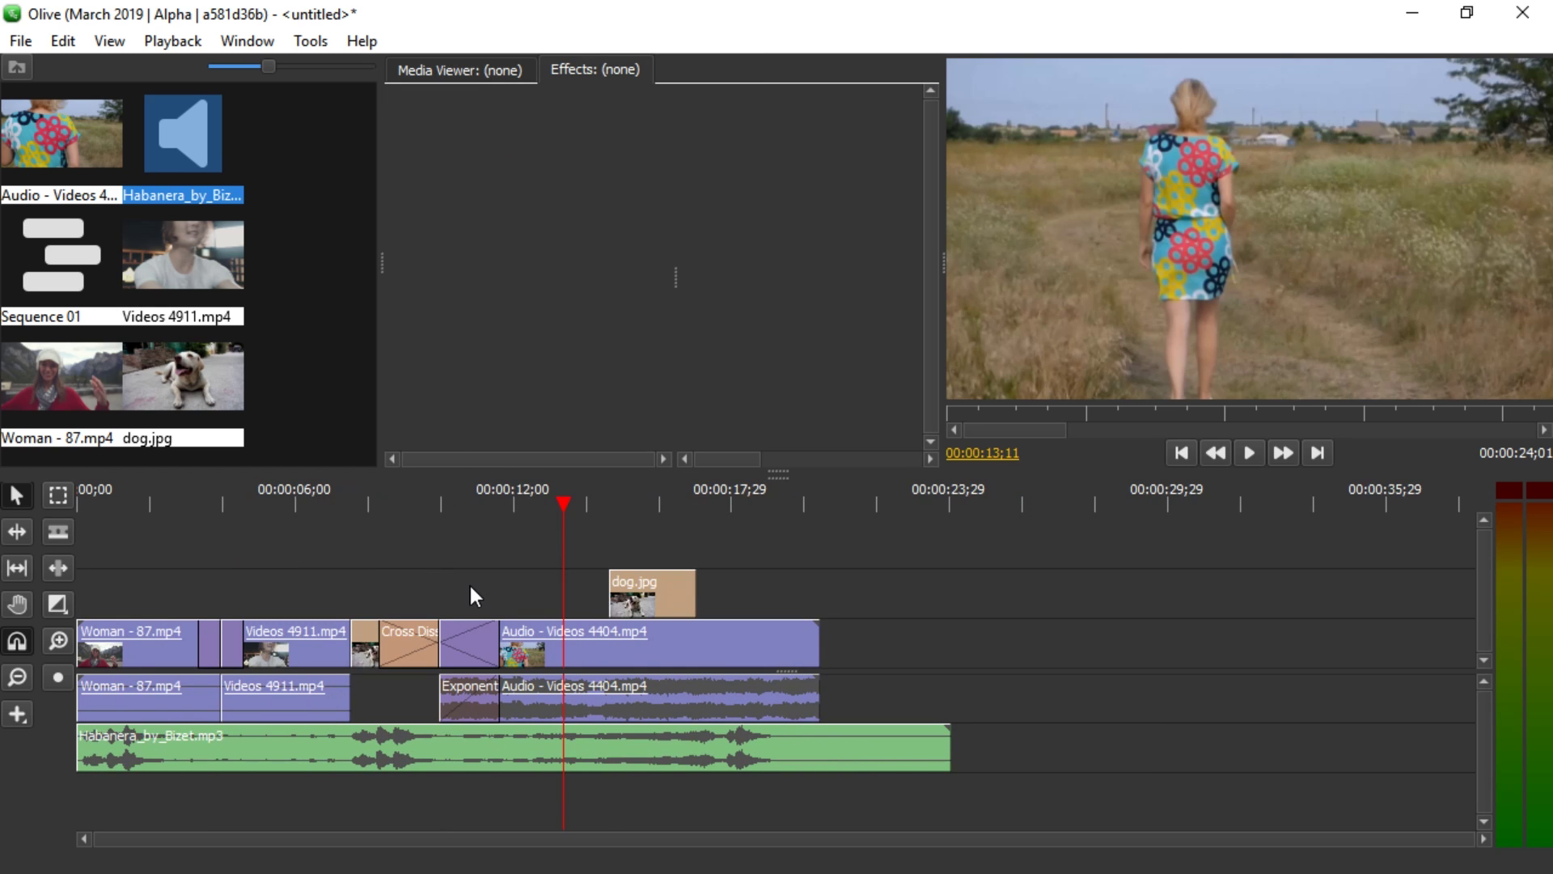
- Play the sequence from the beginning with the music track and stop after the Cross Dissolve
{"action": "key", "text": "Home"}
{"action": "key", "text": "space"}
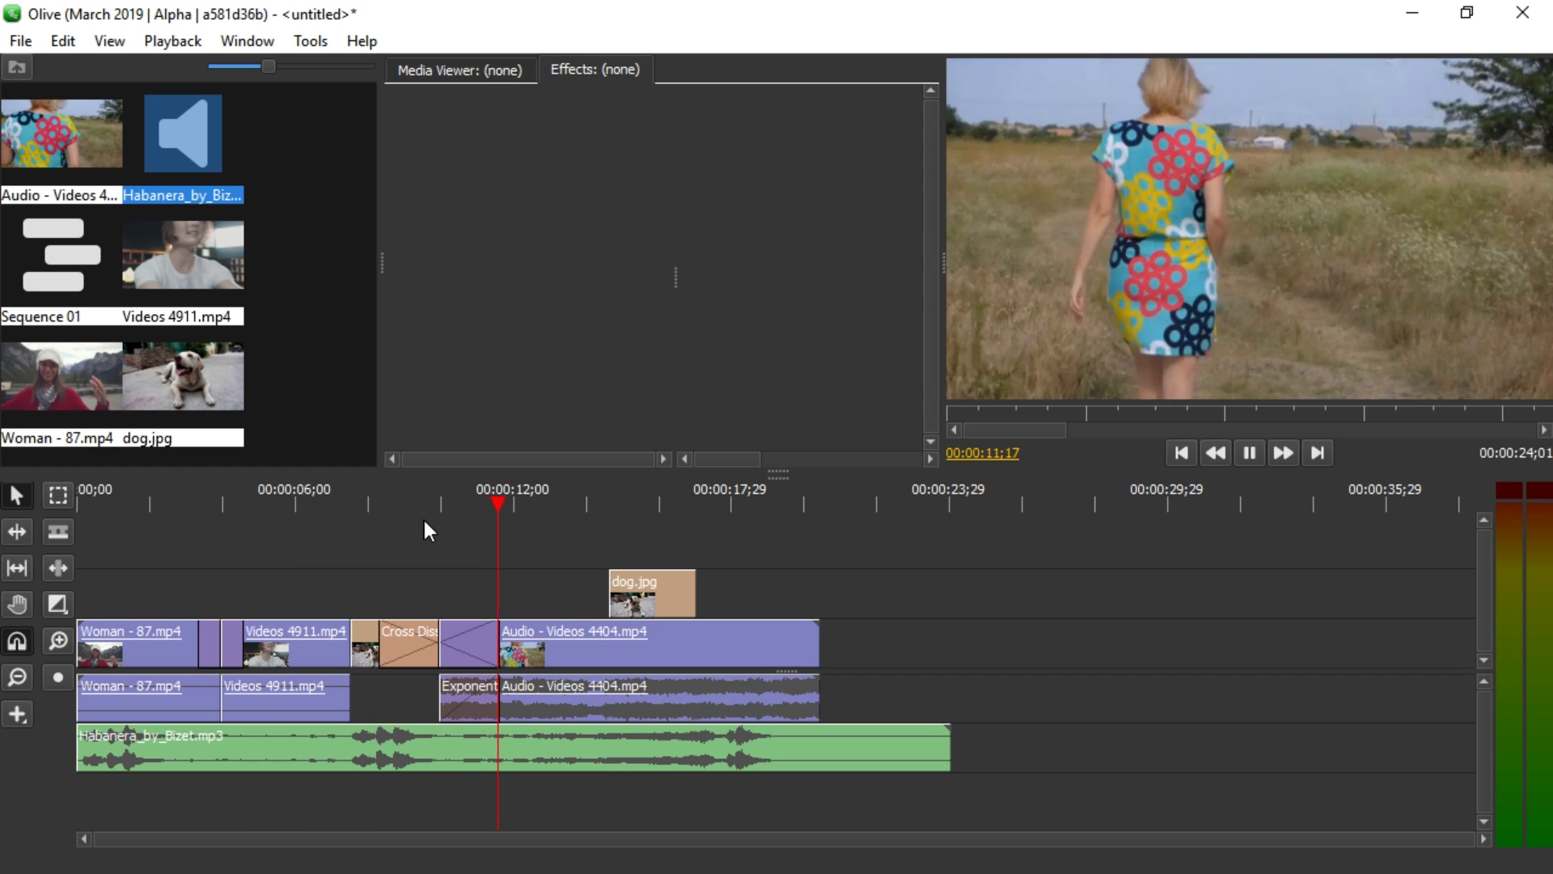
{"action": "key", "text": "space"}
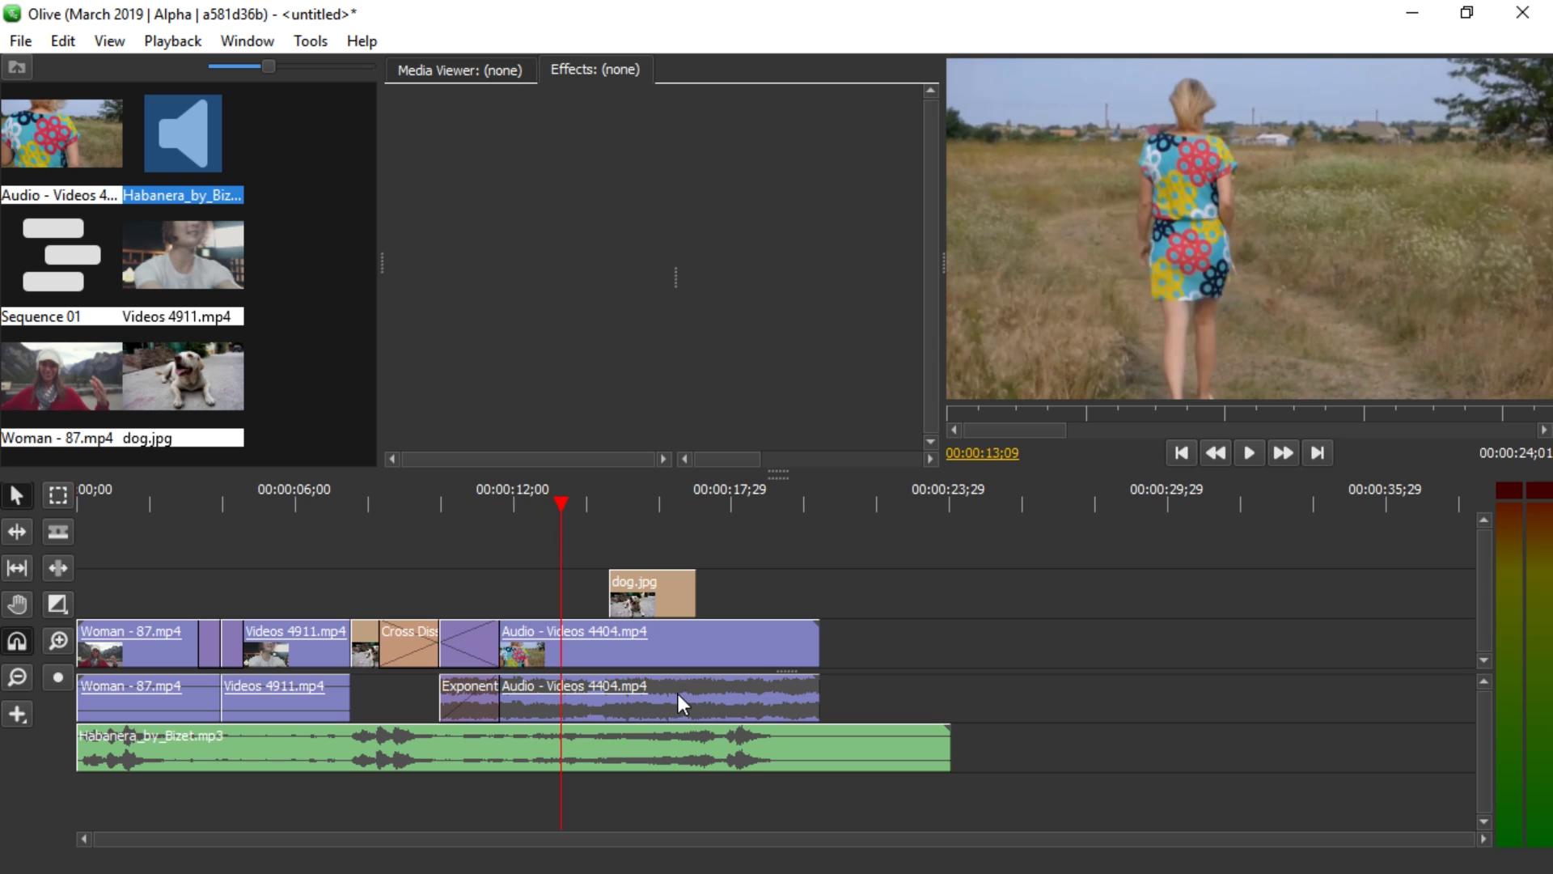
- Split Habanera_by_Bizet.mp3 at the start of Audio - Videos 4404.mp4 and delete the music after the cut
{"action": "key", "text": "c"}
{"action": "left_click", "coordinate": [440, 744]}
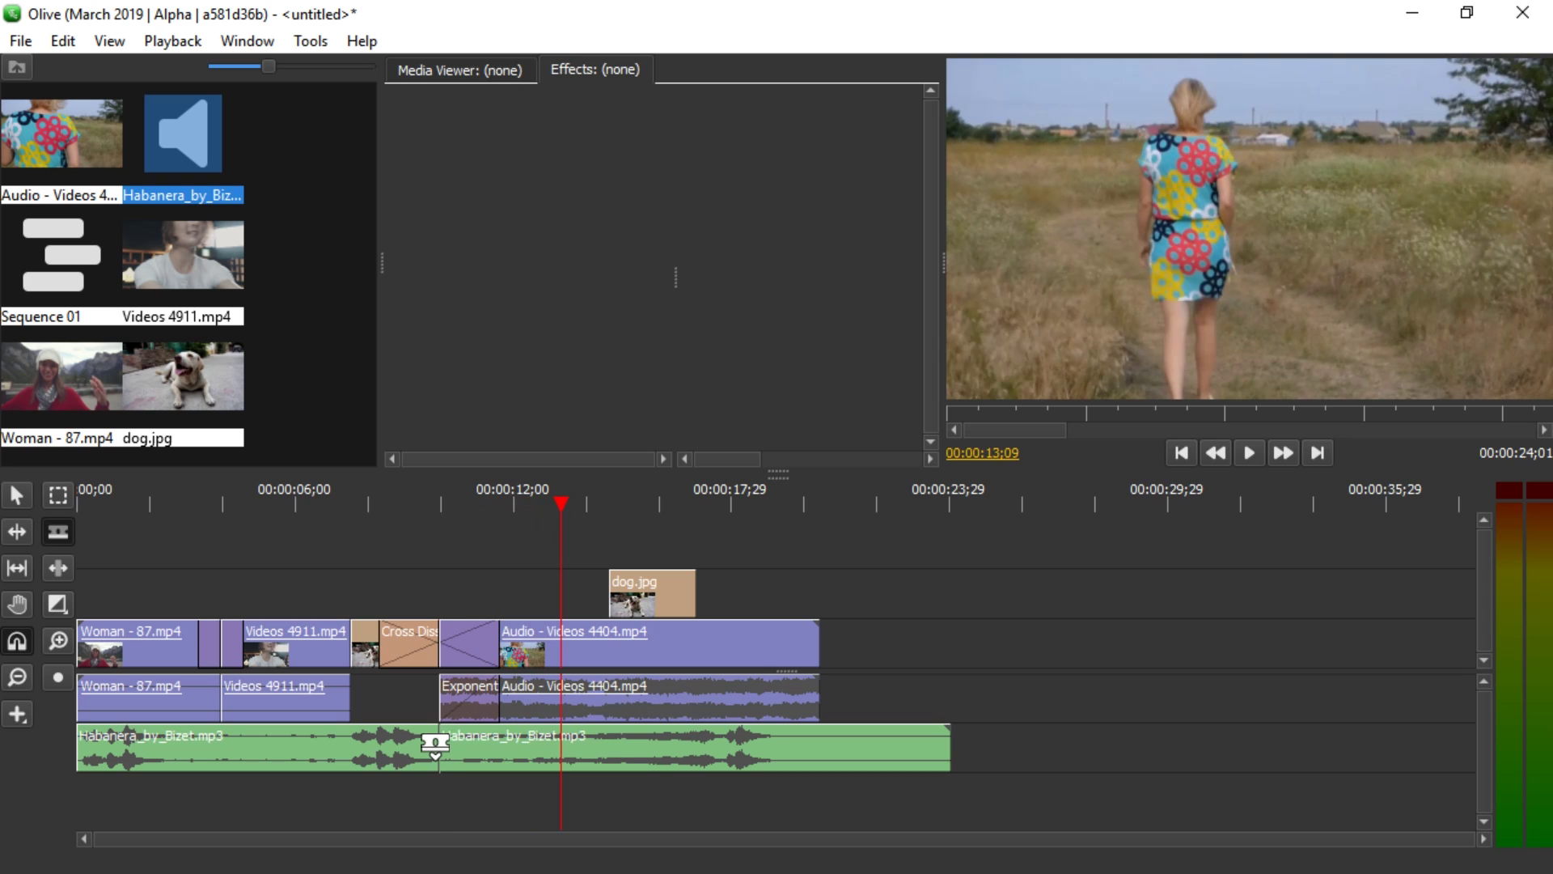
{"action": "left_click", "coordinate": [496, 745]}
{"action": "key", "text": "Delete"}
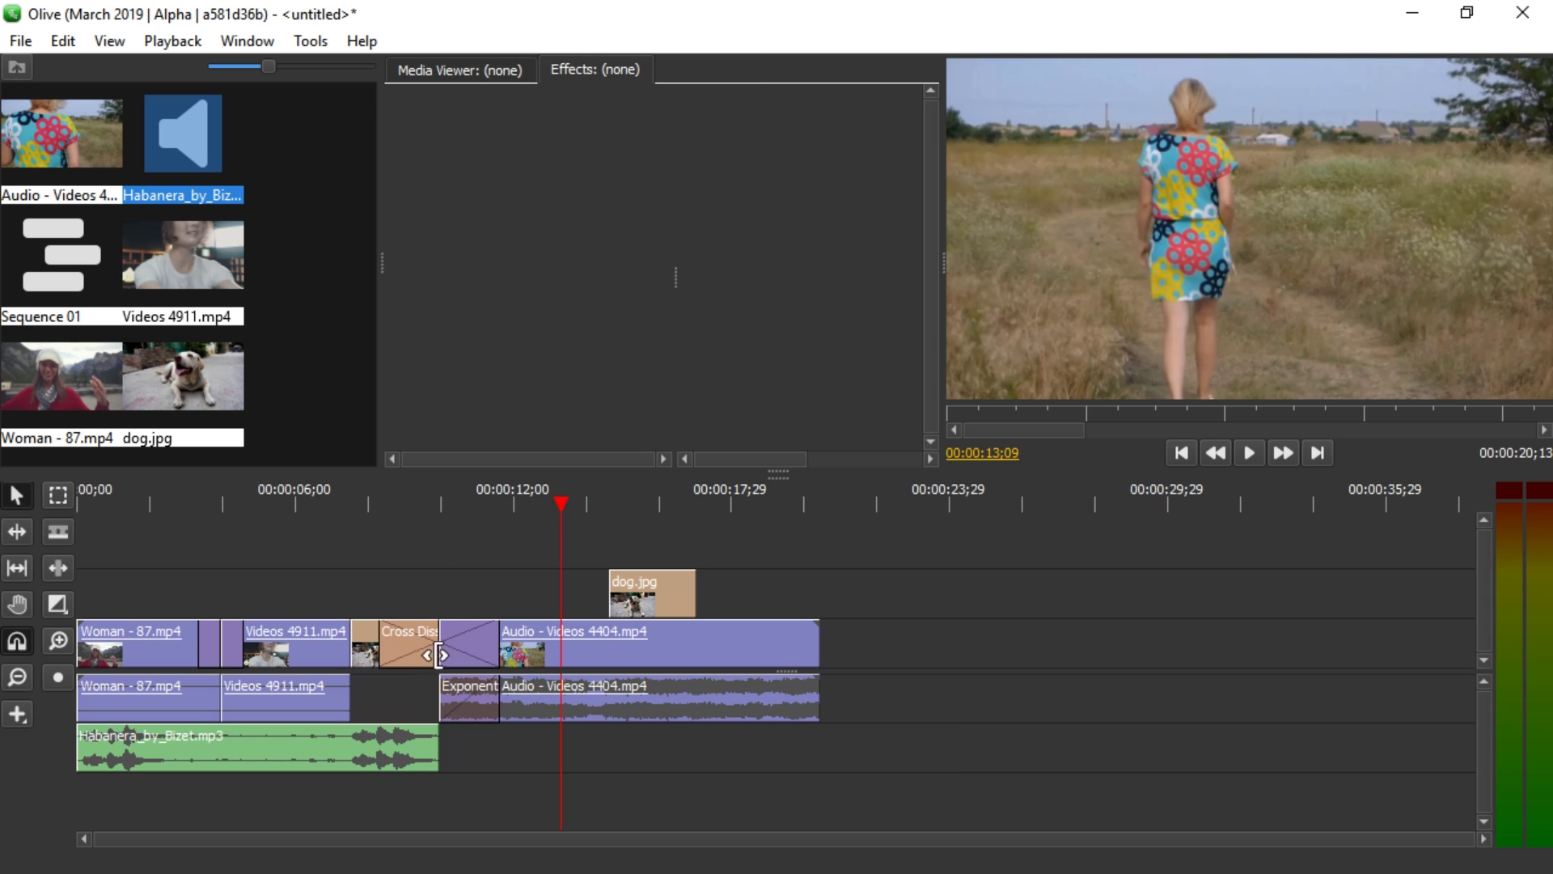
- Play back the section where the shortened music clip ends
{"action": "left_click", "coordinate": [378, 506]}
{"action": "key", "text": "space"}
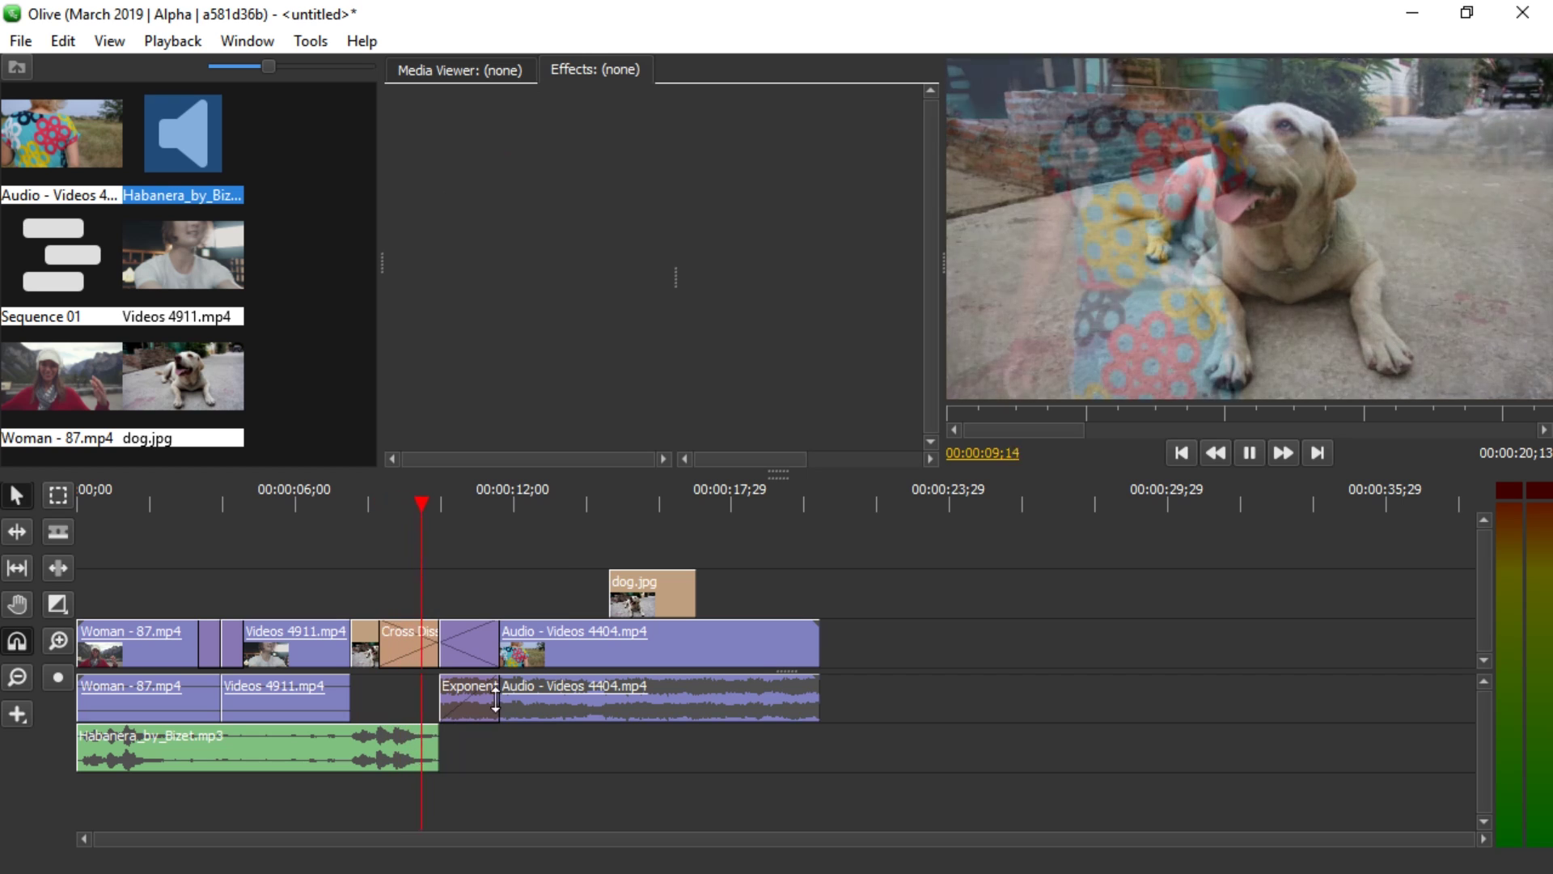
{"action": "key", "text": "space"}
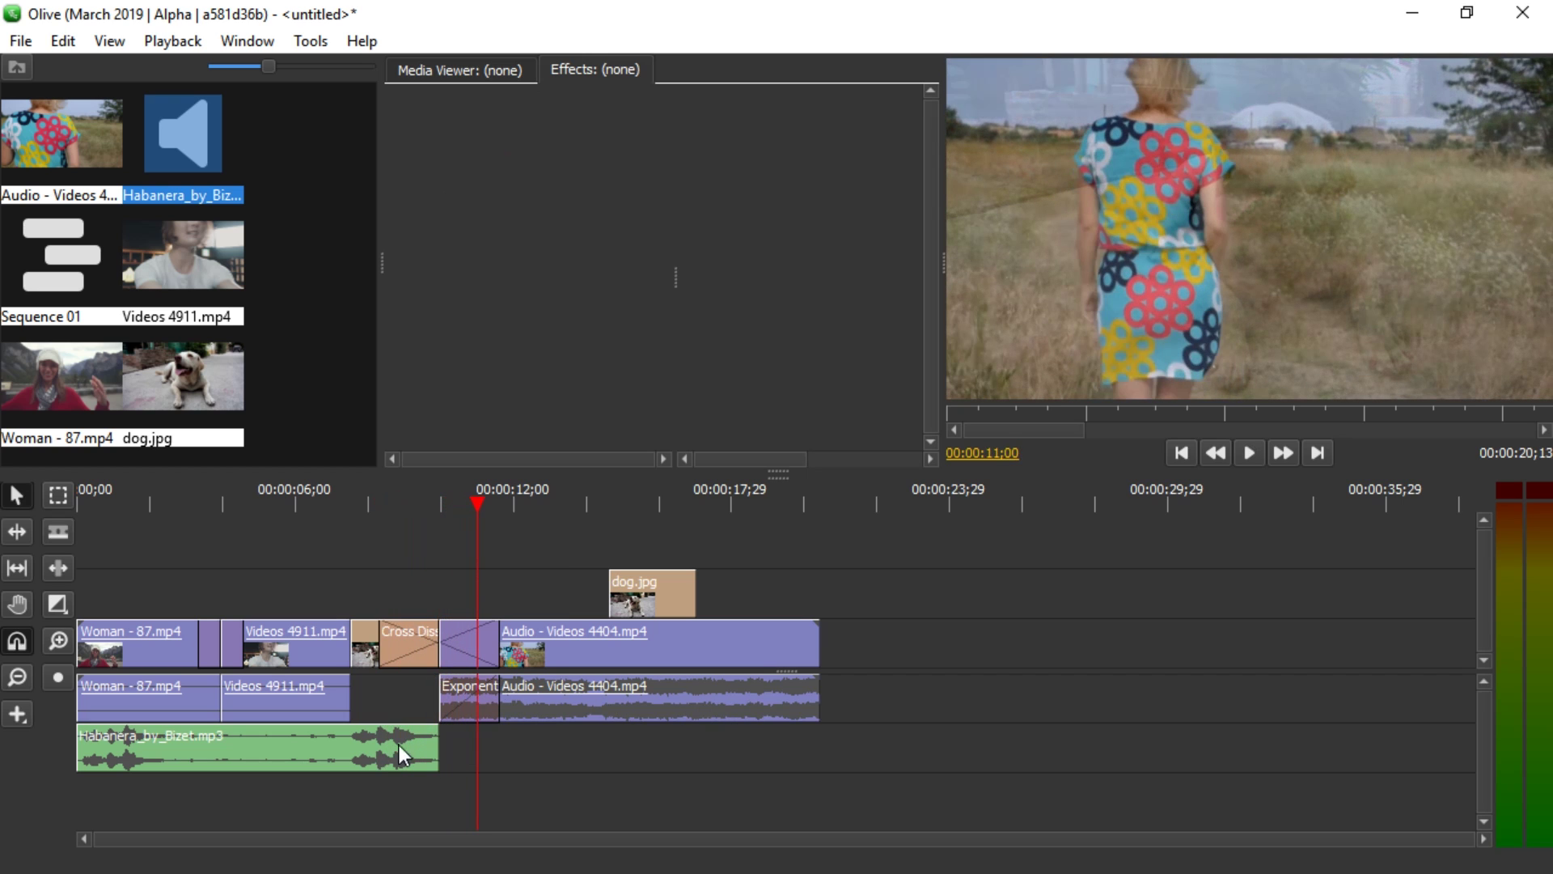
- Add a closing Exponential Fade about 00:00:01;01 long at the end of Habanera_by_Bizet.mp3
{"action": "left_click", "coordinate": [435, 750]}
{"action": "right_click", "coordinate": [436, 750]}
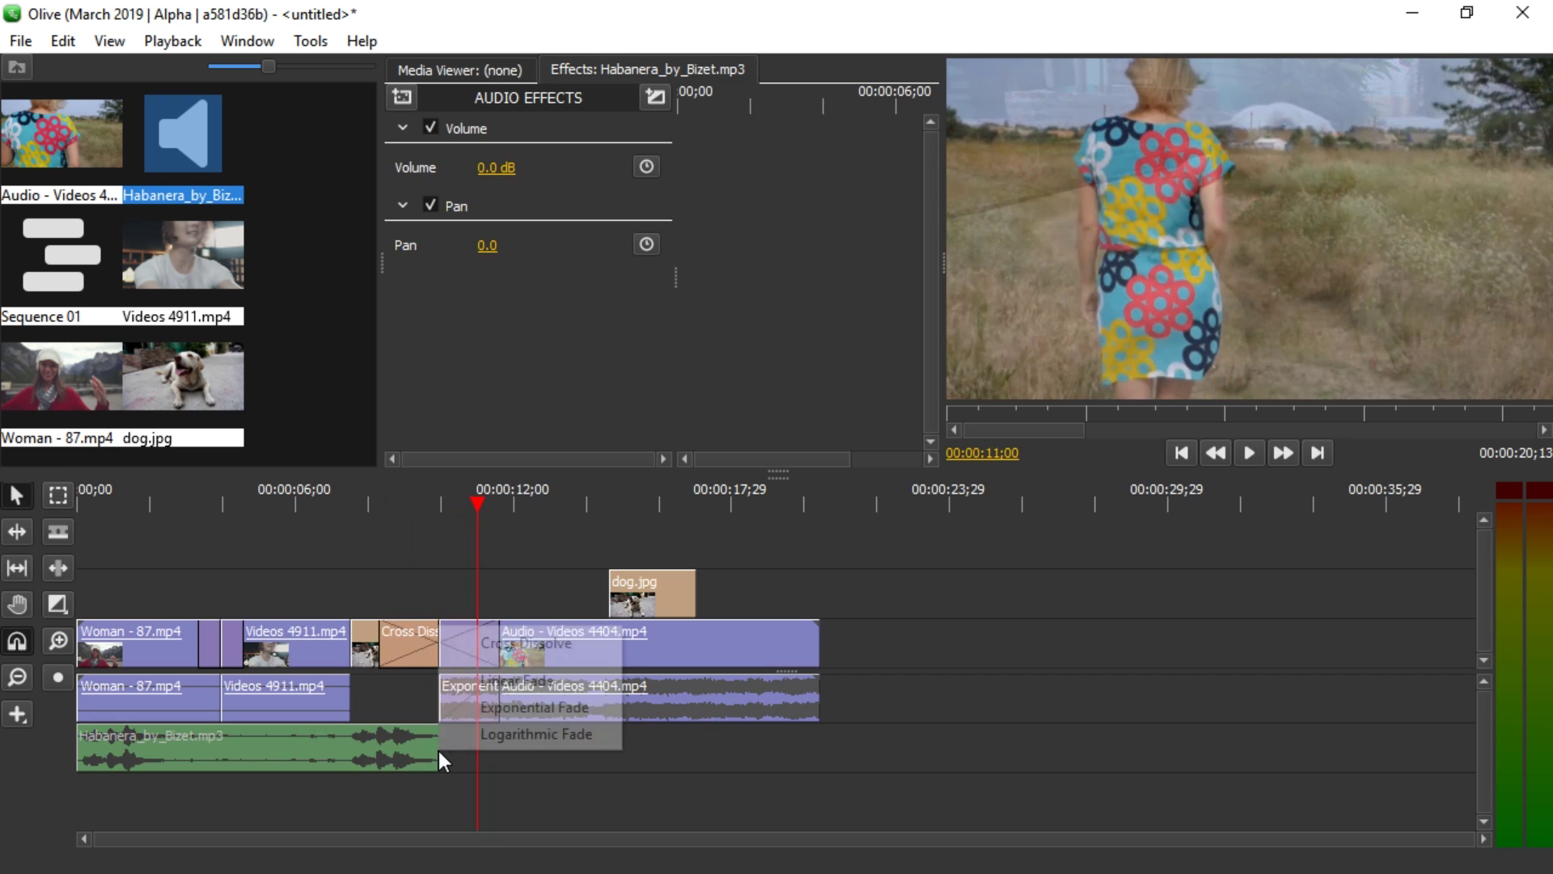
{"action": "left_click", "coordinate": [495, 709]}
{"action": "left_click_drag", "start_coordinate": [439, 741], "coordinate": [401, 741]}
- Play back the Exponential Fade at the end of Habanera_by_Bizet.mp3
{"action": "left_click", "coordinate": [381, 505]}
{"action": "key", "text": "space"}
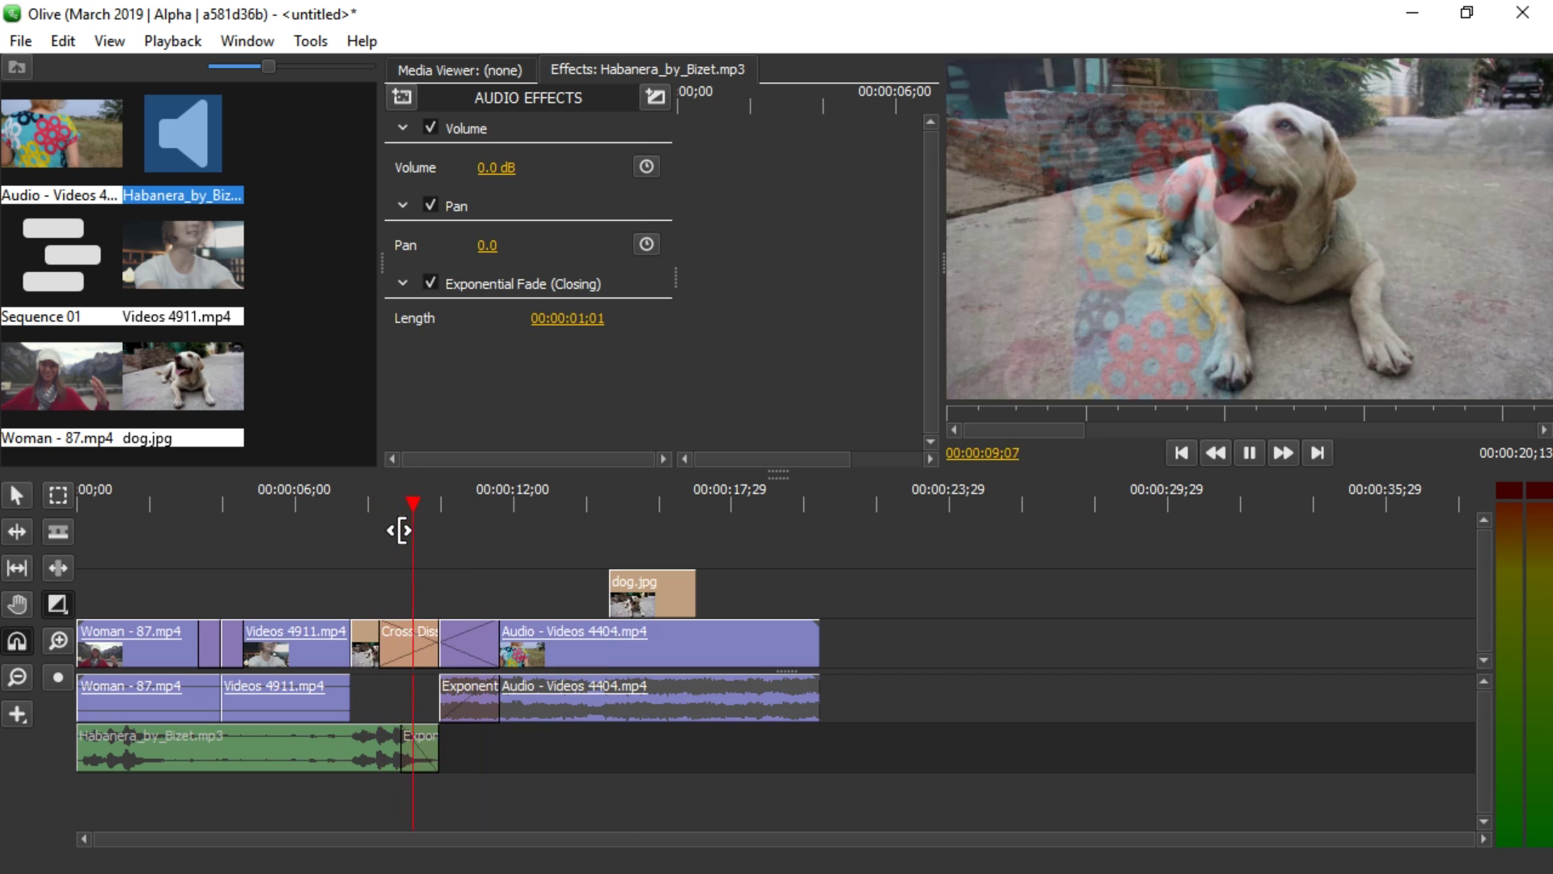
{"action": "key", "text": "space"}
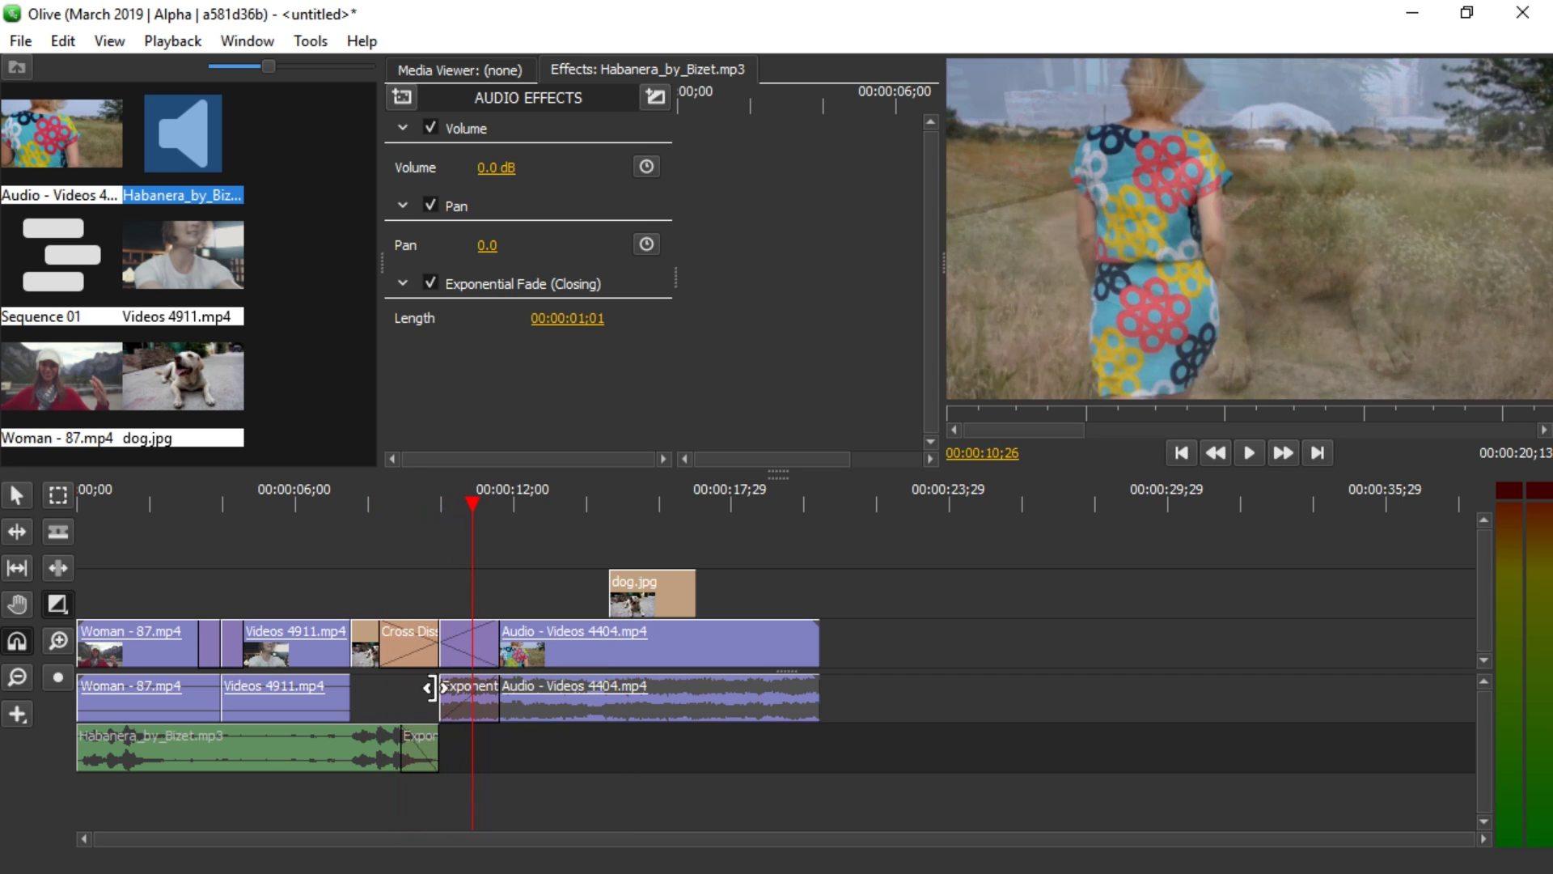
{"action": "mouse_move", "coordinate": [459, 756]}
{"action": "left_mouse_down"}
{"action": "mouse_move", "coordinate": [397, 750]}
{"action": "mouse_move", "coordinate": [468, 755]}
{"action": "left_mouse_up"}
{"action": "left_click_drag", "start_coordinate": [502, 688], "coordinate": [410, 687]}
{"action": "left_click_drag", "start_coordinate": [438, 743], "coordinate": [476, 736]}
{"action": "key", "text": "v"}
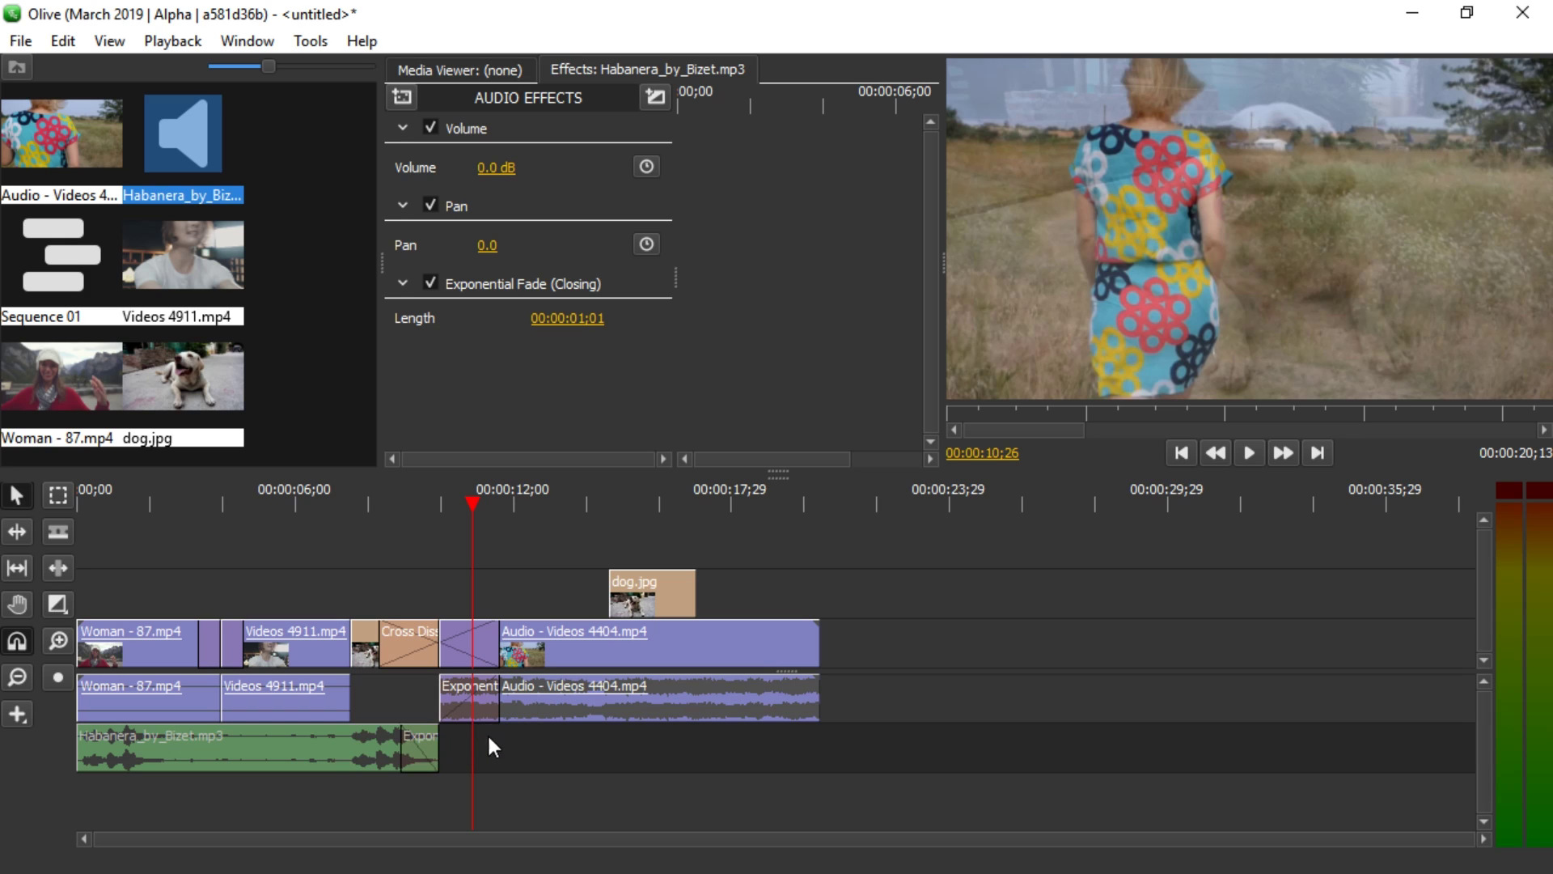
- Remove the opening Exponential Fade from Audio - Videos 4404.mp4 and the closing Exponential Fade from Habanera_by_Bizet.mp3
{"action": "left_click", "coordinate": [471, 713]}
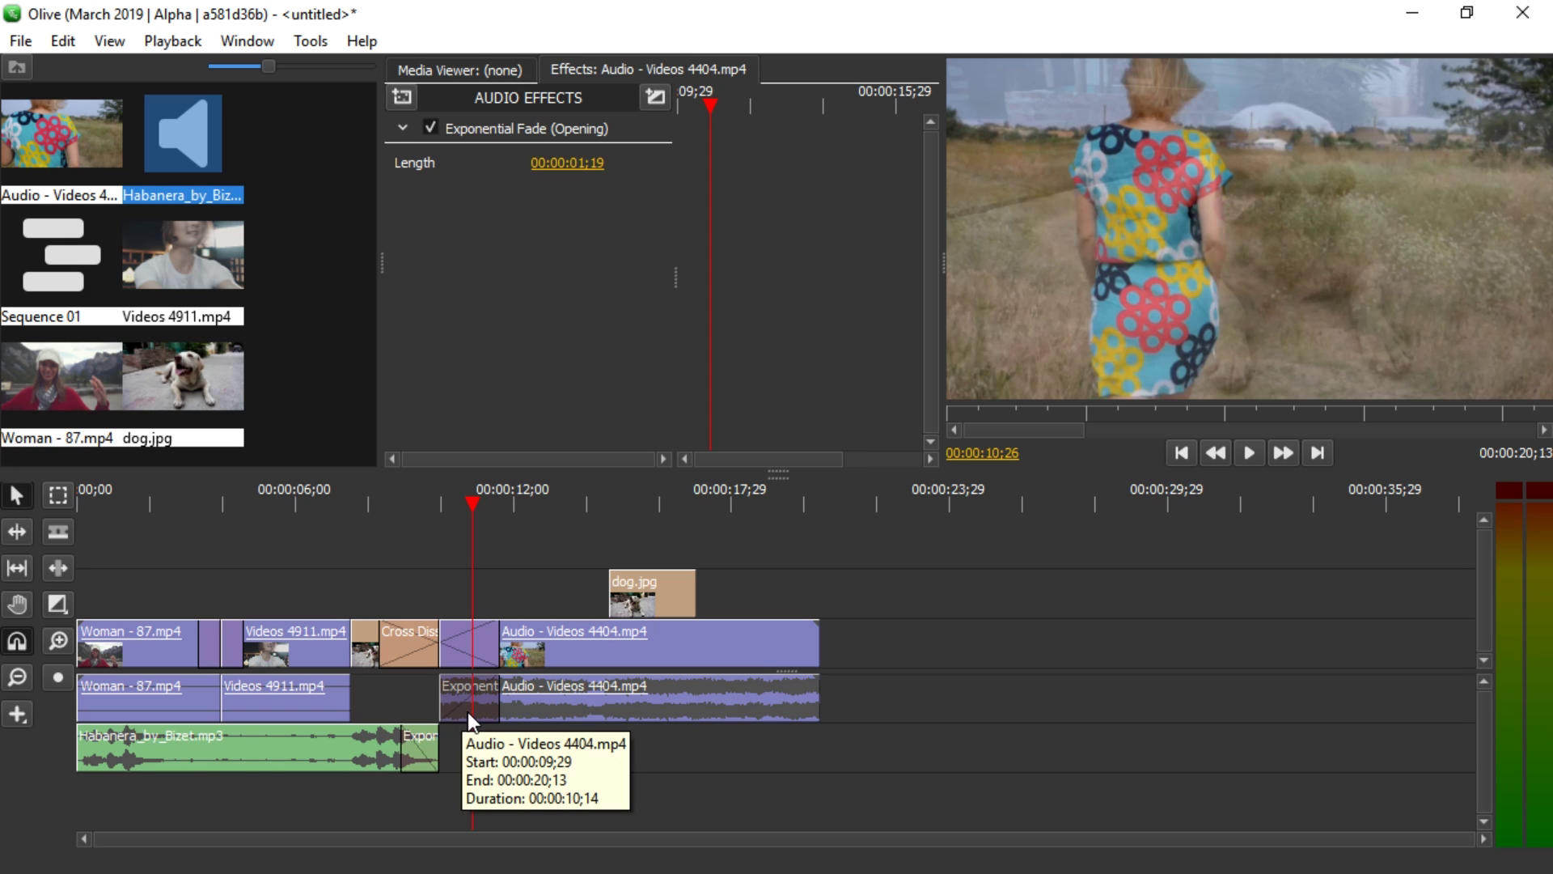
{"action": "key", "text": "Delete"}
{"action": "left_click", "coordinate": [420, 751]}
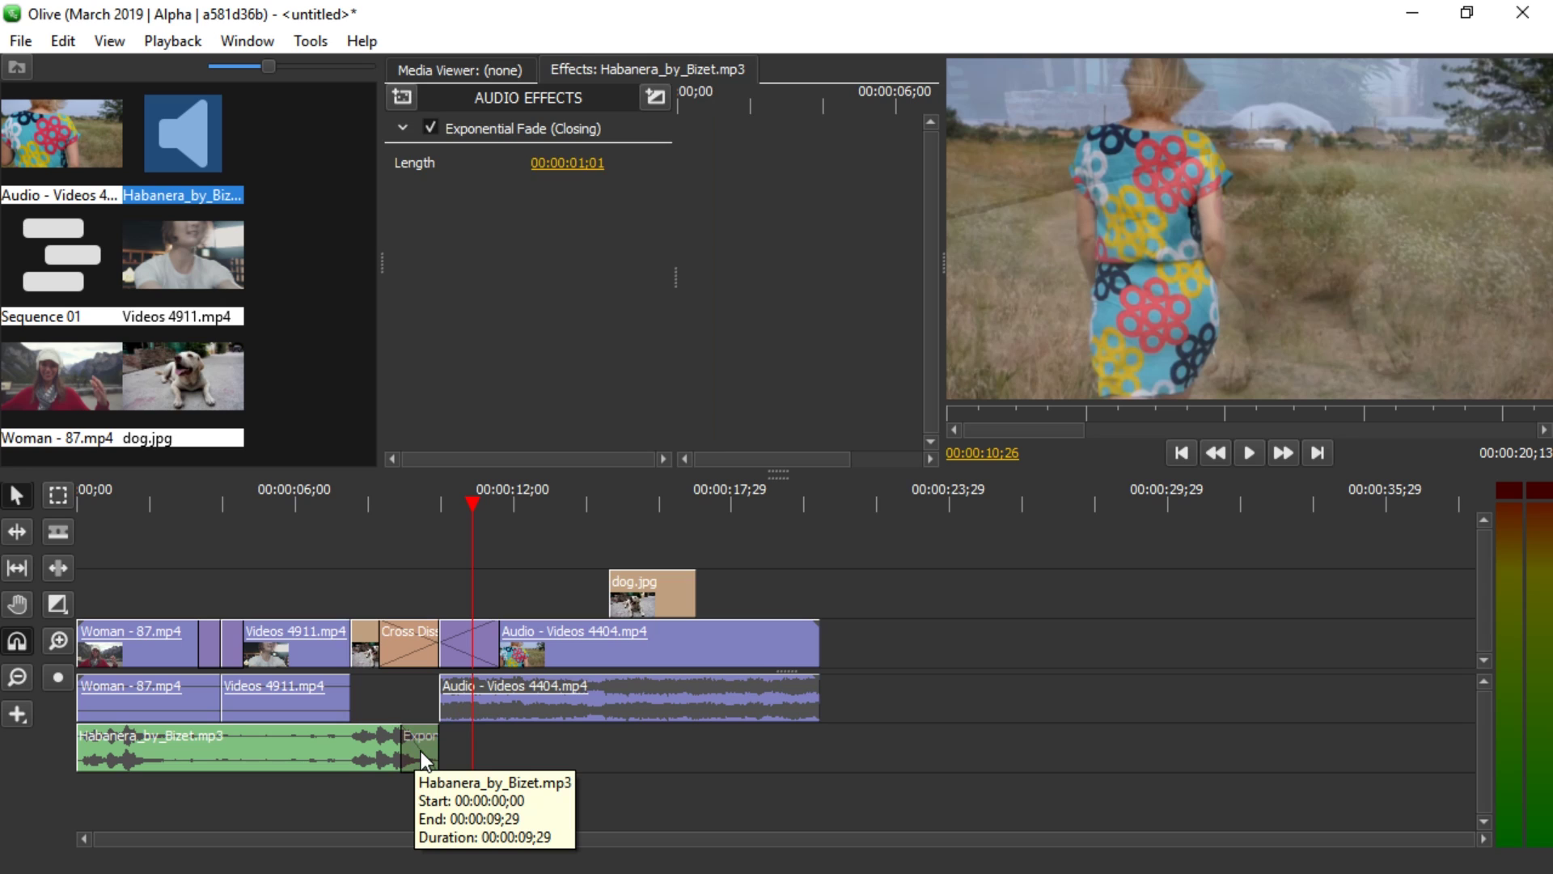
{"action": "key", "text": "Delete"}
- Move the audio of Audio - Videos 4404.mp4 onto the music track, directly after Habanera_by_Bizet.mp3
{"action": "left_click", "coordinate": [526, 715]}
{"action": "mouse_move", "coordinate": [526, 715]}
{"action": "left_mouse_down"}
{"action": "mouse_move", "coordinate": [521, 744]}
{"action": "mouse_move", "coordinate": [508, 740]}
{"action": "left_mouse_up"}
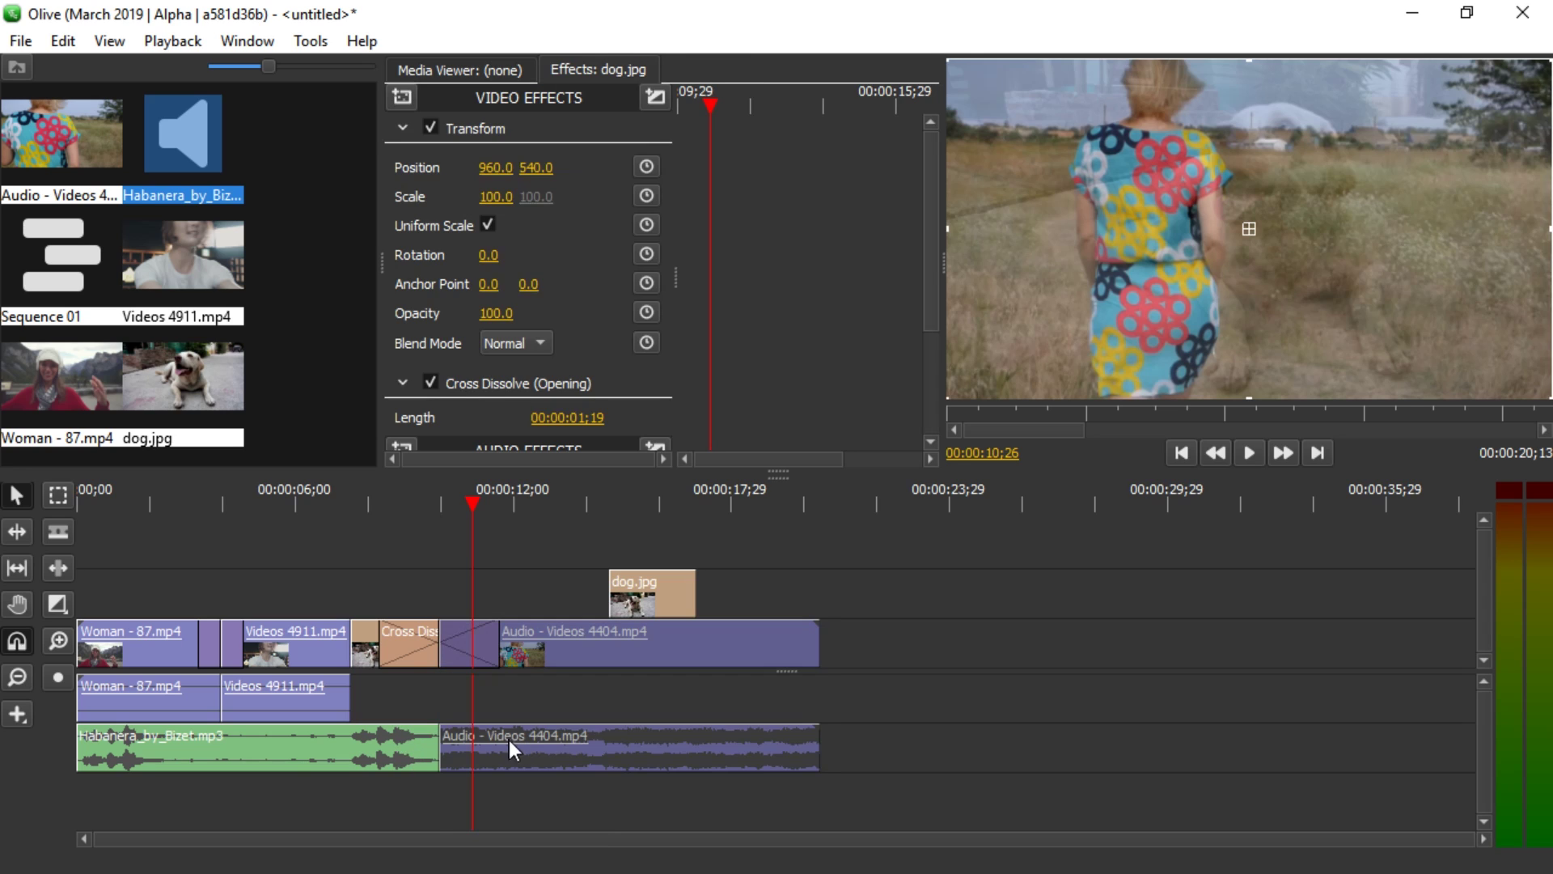
{"action": "left_click", "coordinate": [466, 696]}
- Add a shared Exponential Fade about 00:00:01;19 long between Habanera_by_Bizet.mp3 and the adjoining clip audio, and play it back
{"action": "right_click", "coordinate": [484, 686]}
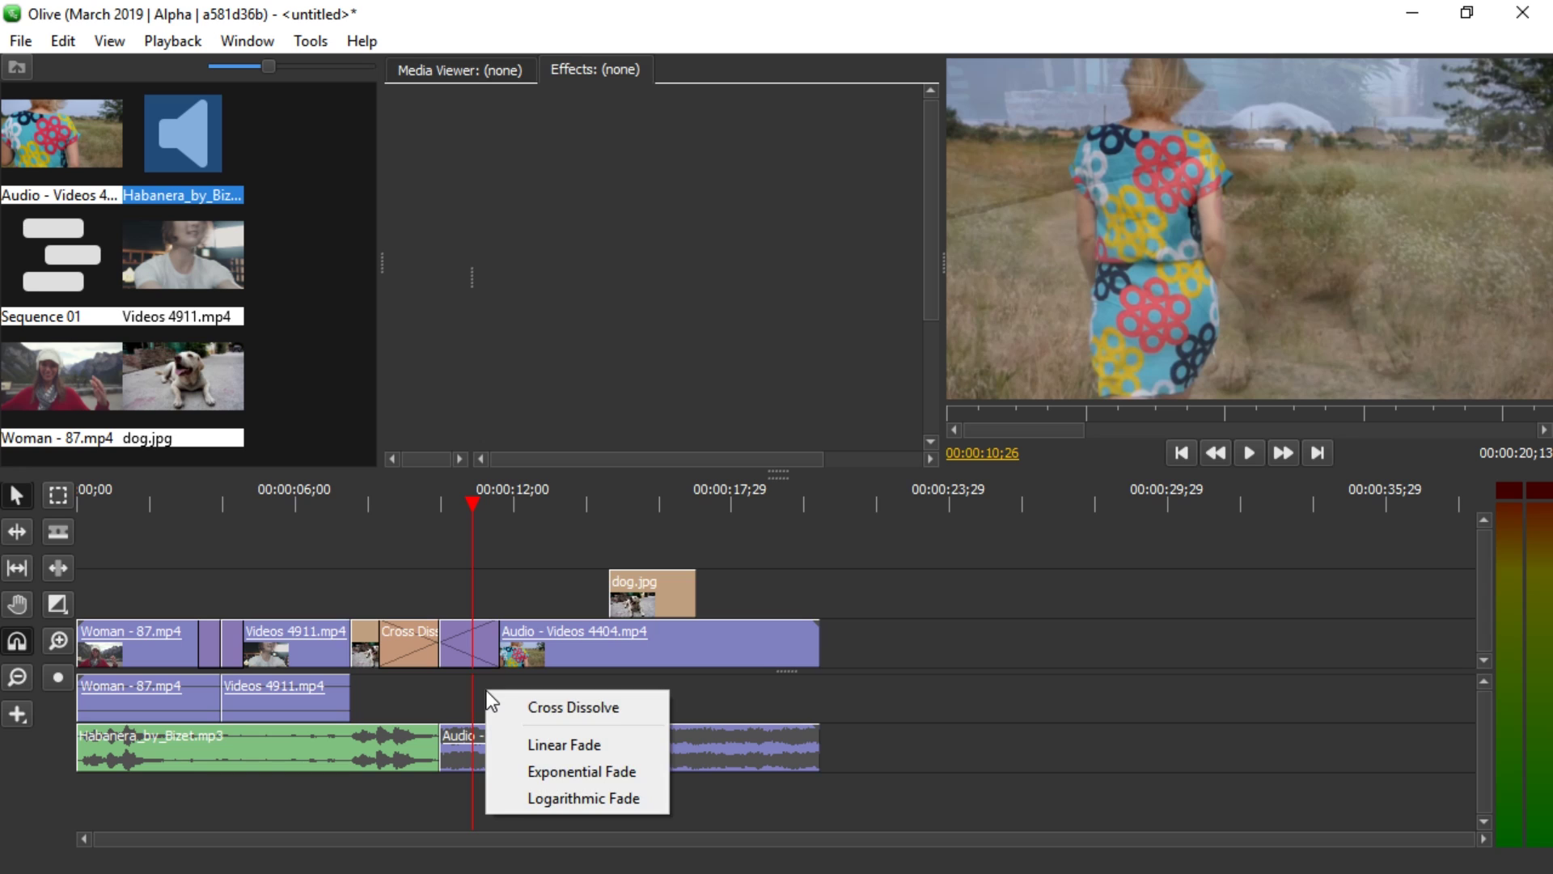
{"action": "left_click", "coordinate": [560, 765]}
{"action": "left_click_drag", "start_coordinate": [441, 752], "coordinate": [500, 753]}
{"action": "key", "text": "v"}
{"action": "left_click", "coordinate": [358, 503]}
{"action": "key", "text": "space"}
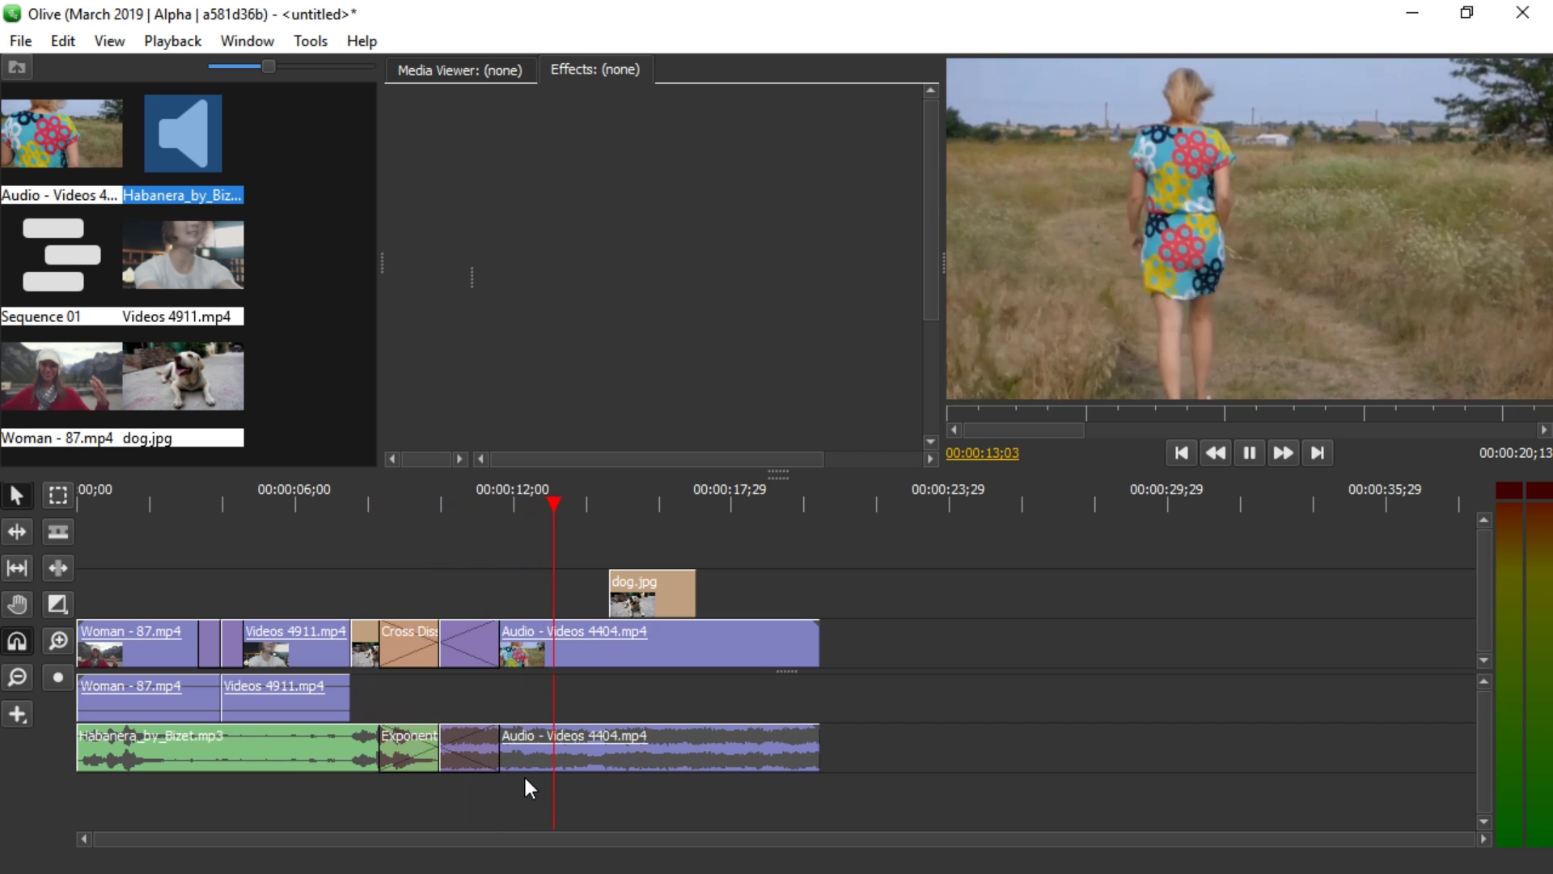
- Add a closing Exponential Fade at the end of the Audio - Videos 4404.mp4 audio
{"action": "right_click", "coordinate": [777, 730]}
{"action": "left_click", "coordinate": [833, 812]}
{"action": "left_click_drag", "start_coordinate": [804, 738], "coordinate": [744, 765]}
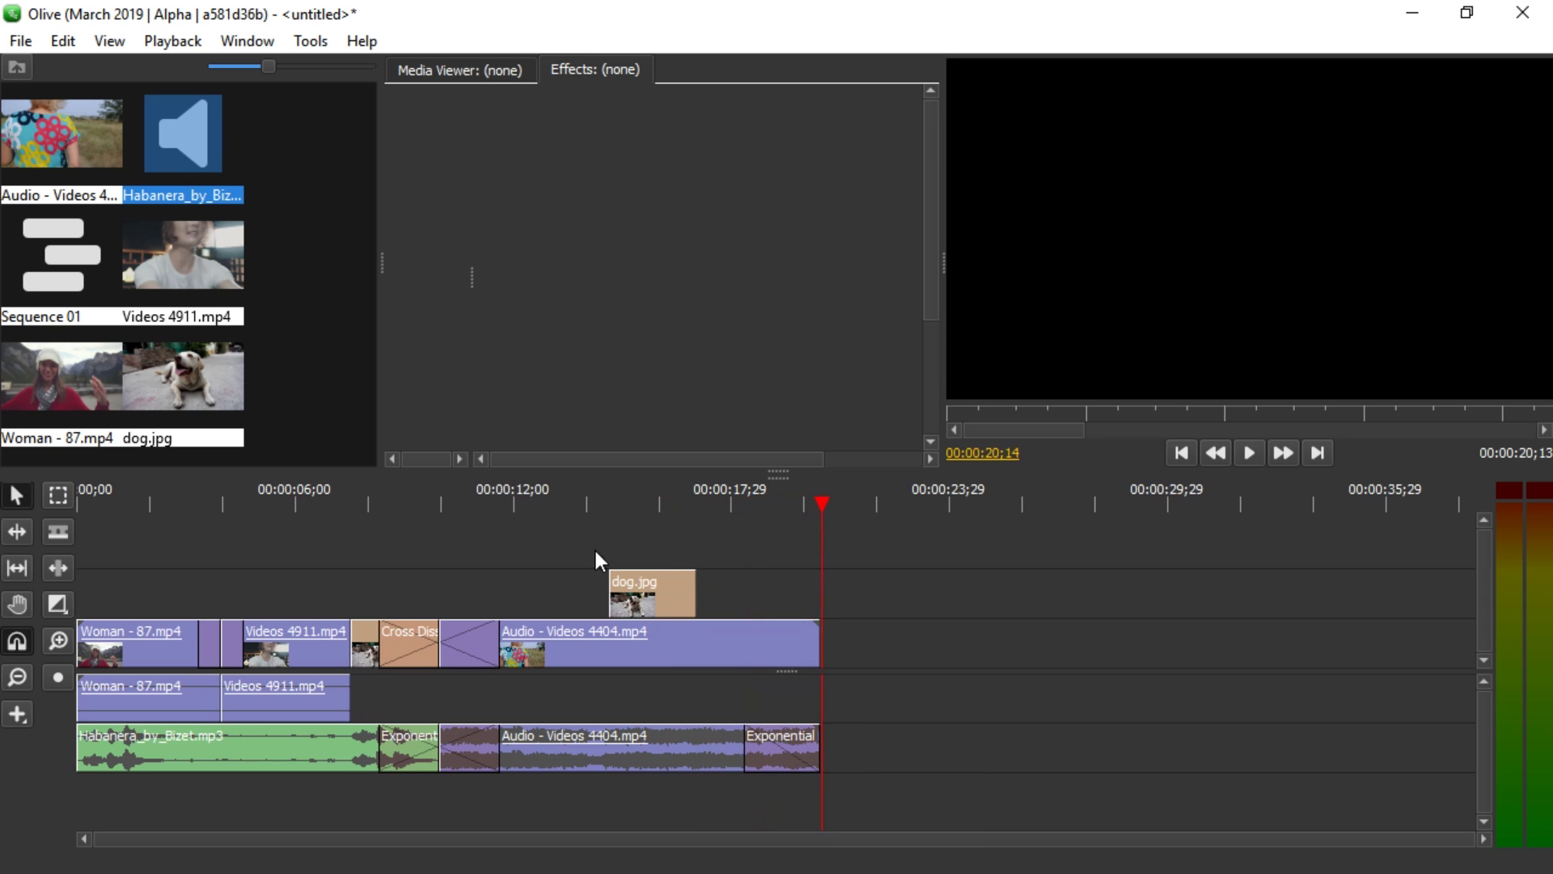
- Delete the shared Exponential Fade after the music and the closing fade at the end of the Audio - Videos 4404.mp4 audio
{"action": "left_click", "coordinate": [441, 515]}
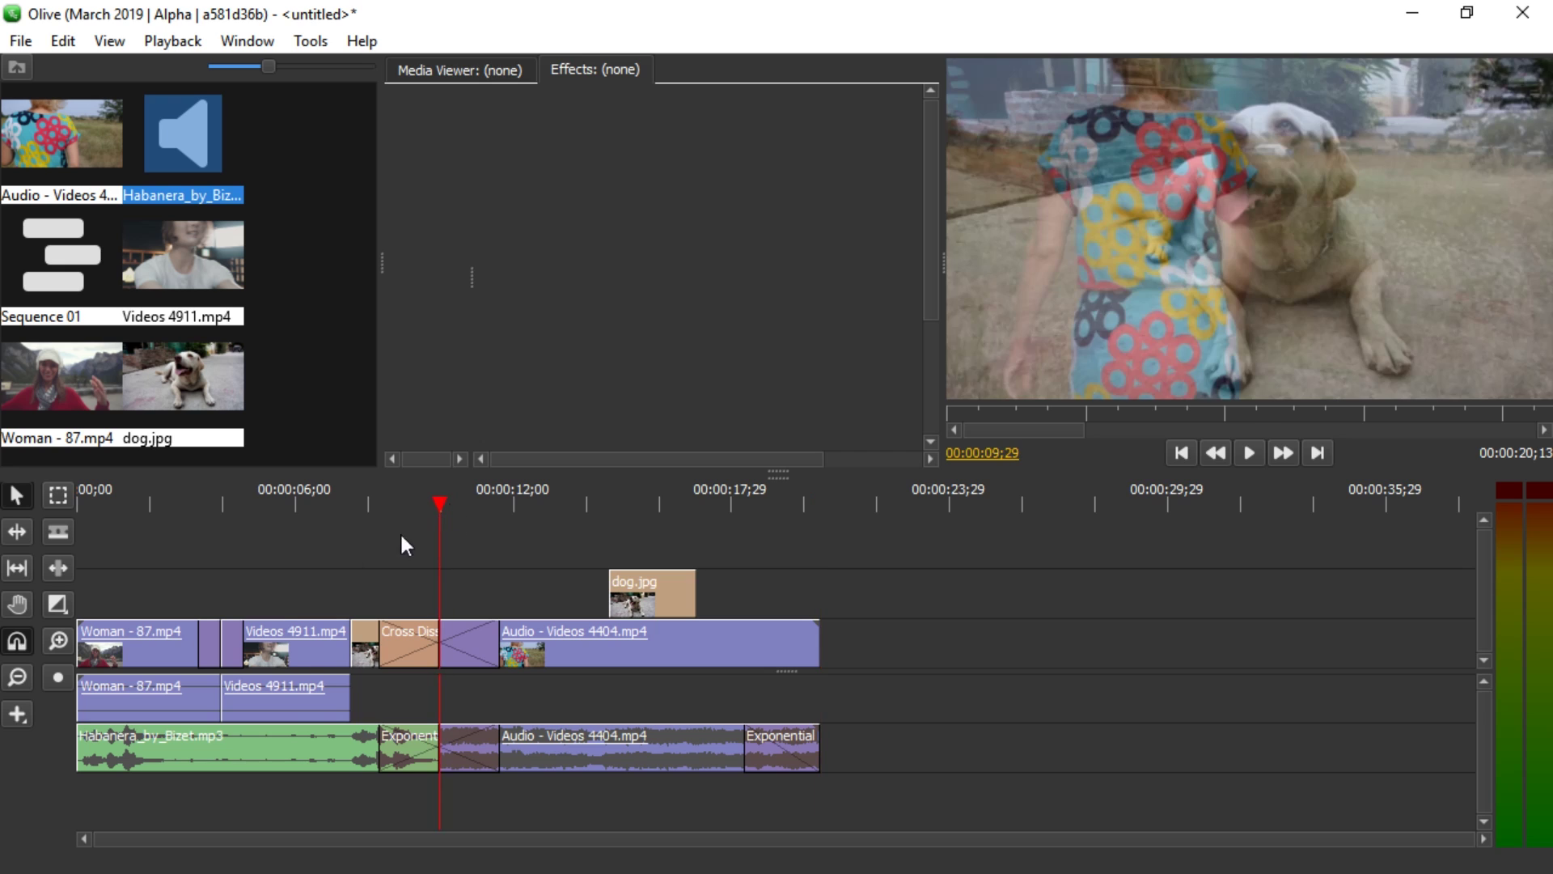
{"action": "left_click", "coordinate": [304, 746]}
{"action": "left_click", "coordinate": [475, 744]}
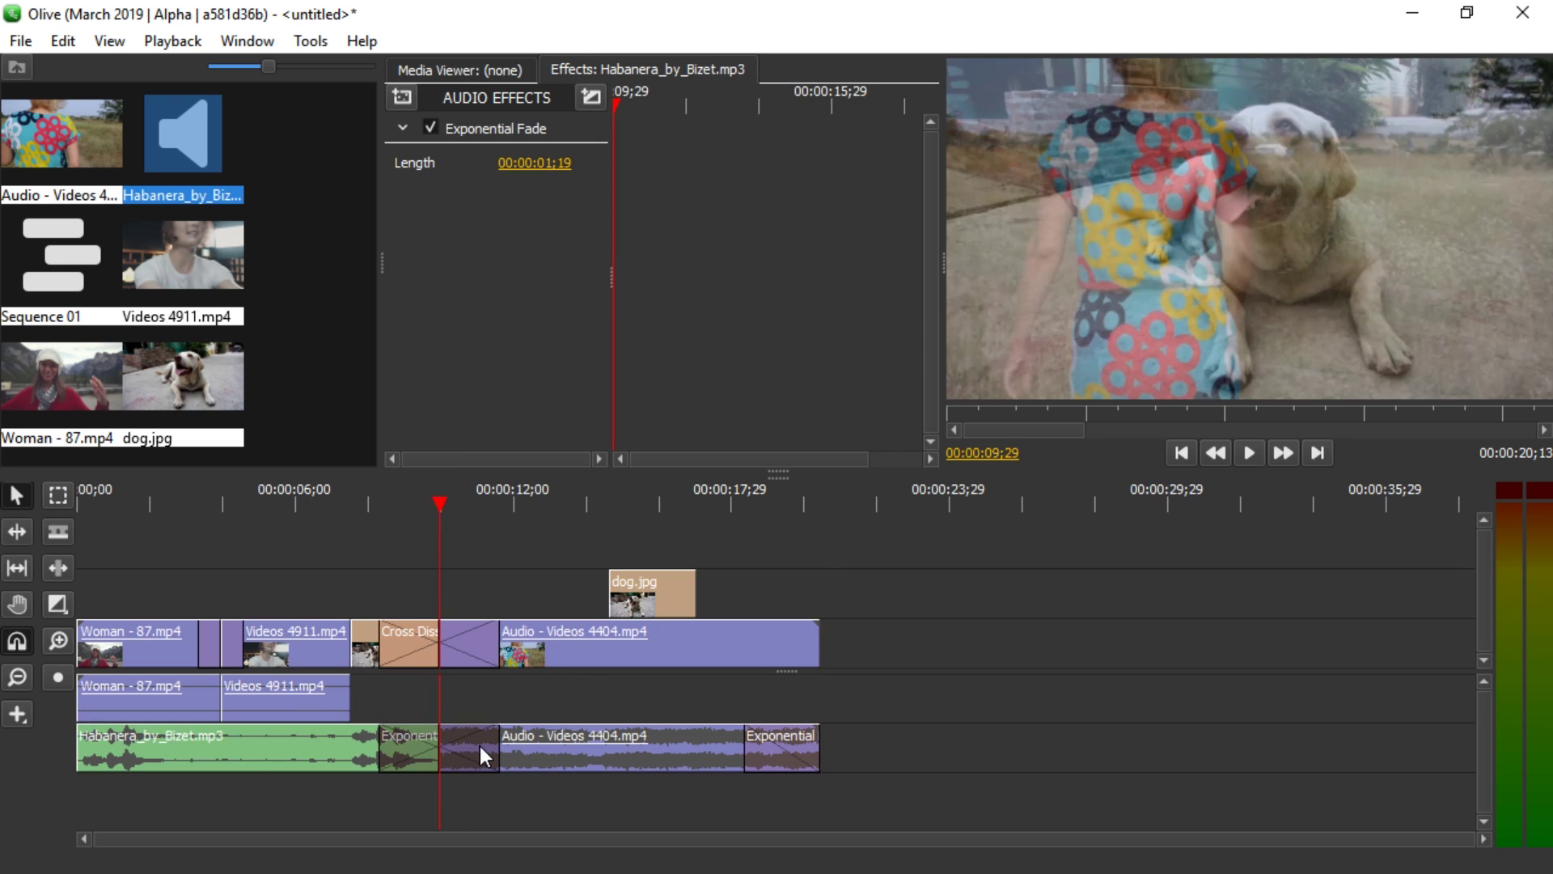
{"action": "key", "text": "Delete"}
{"action": "left_click", "coordinate": [794, 750]}
{"action": "key", "text": "Delete"}
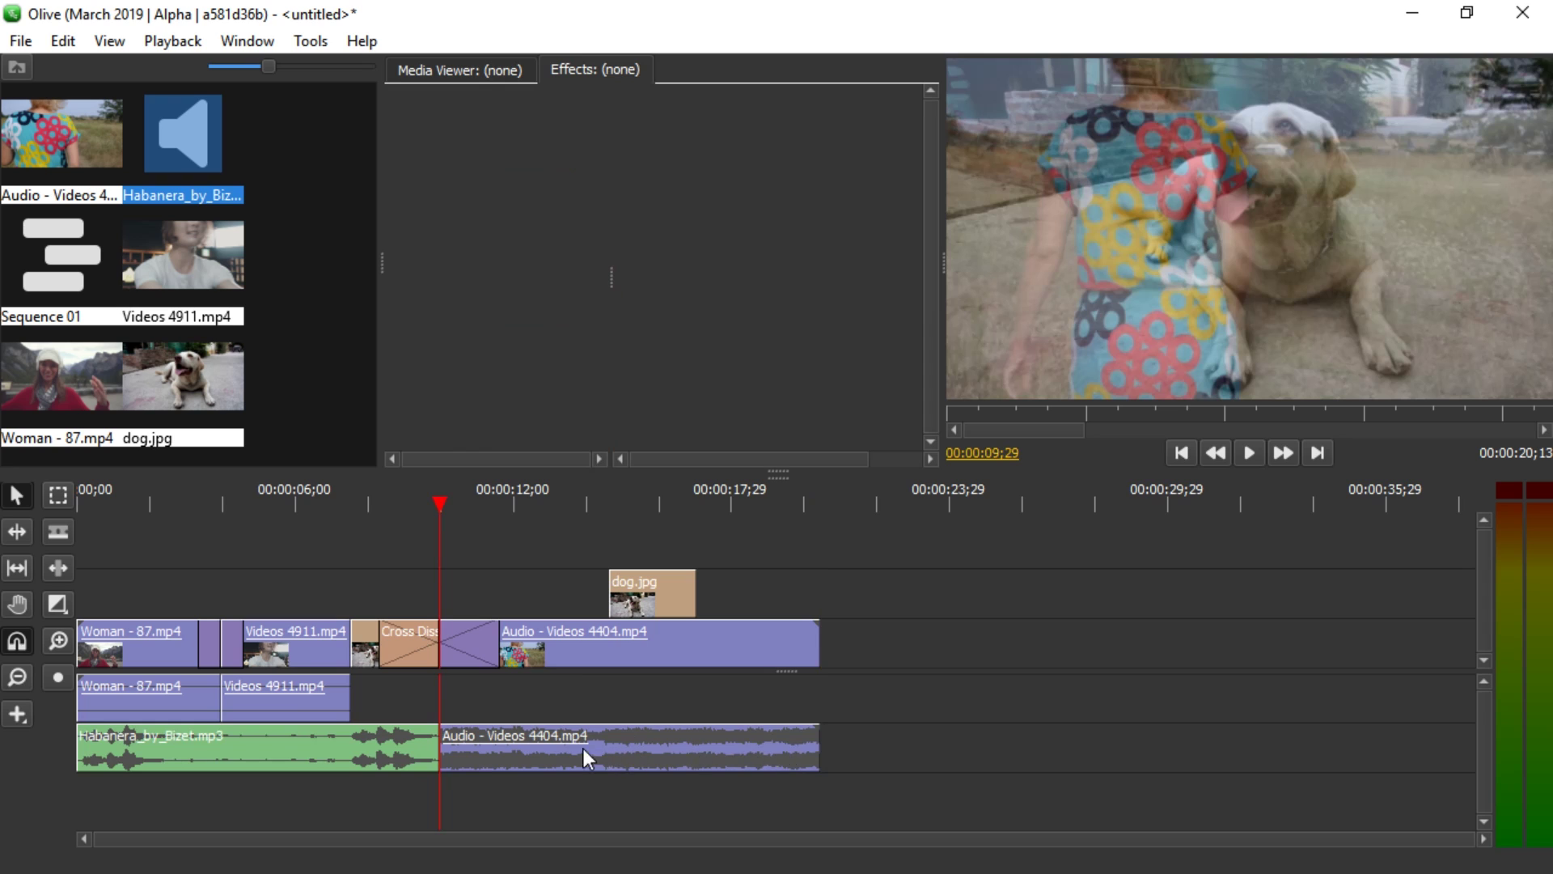
- Try to delete the Audio - Videos 4404.mp4 audio while it is still linked to its video, and undo the deletion
{"action": "left_click", "coordinate": [522, 749]}
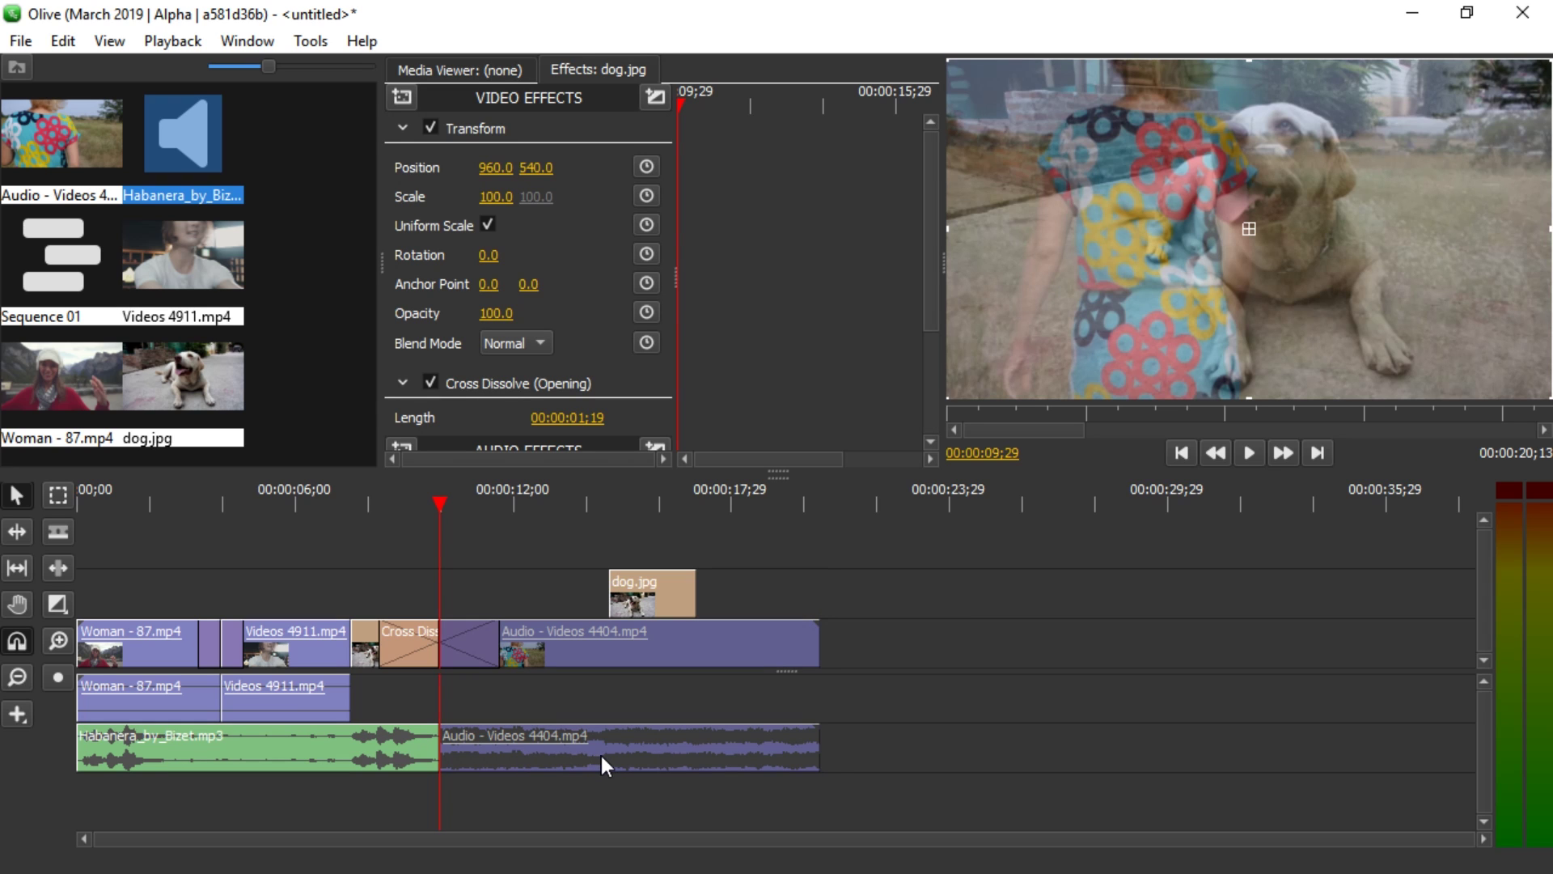
{"action": "key", "text": "Delete"}
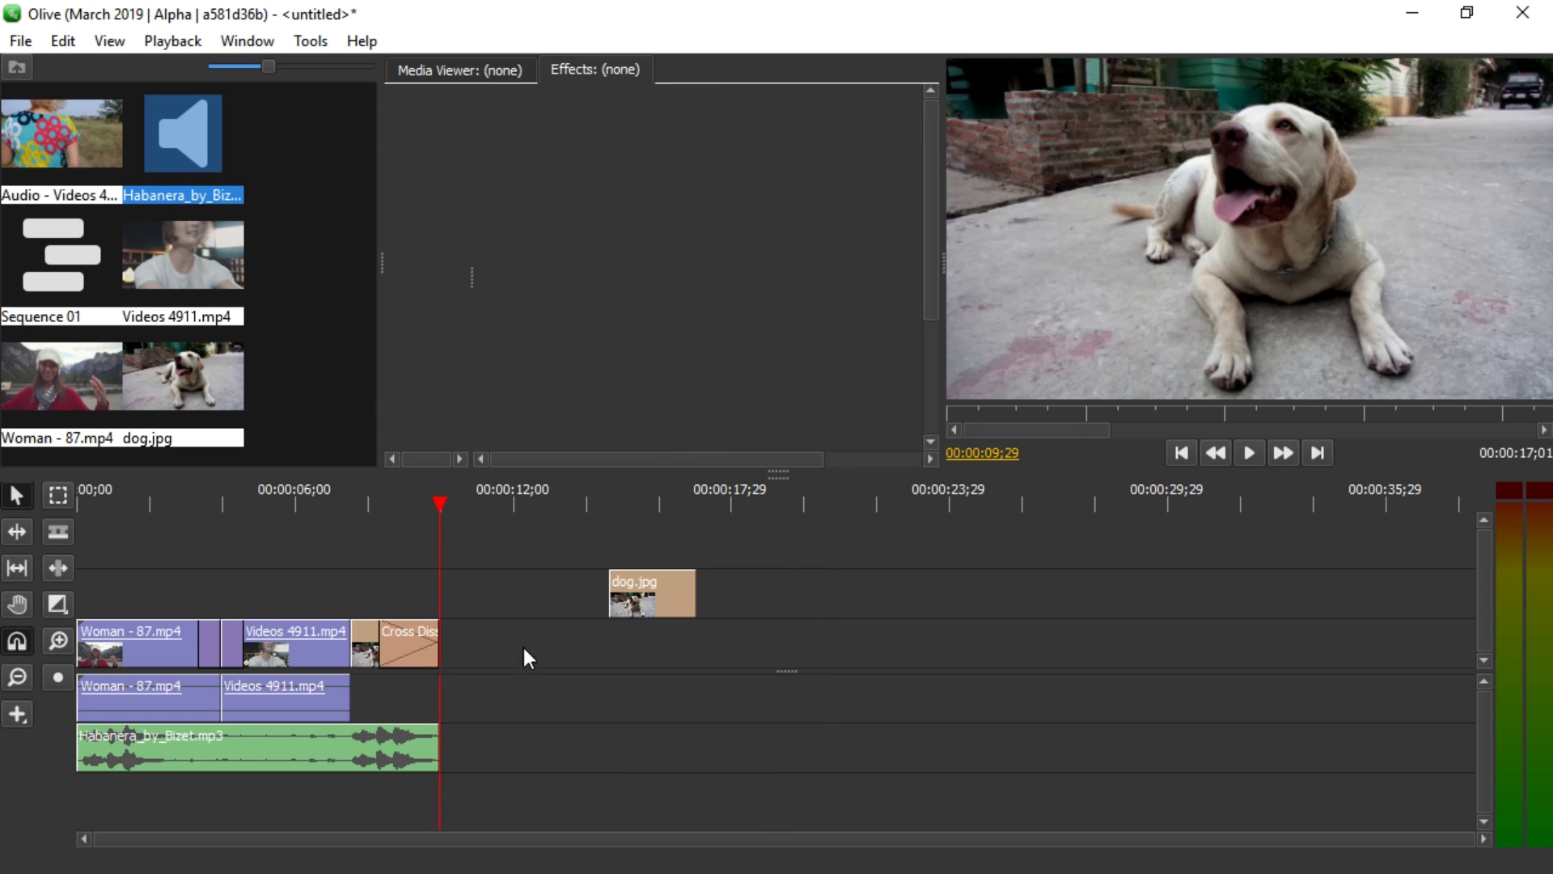
{"action": "key", "text": "ctrl+z"}
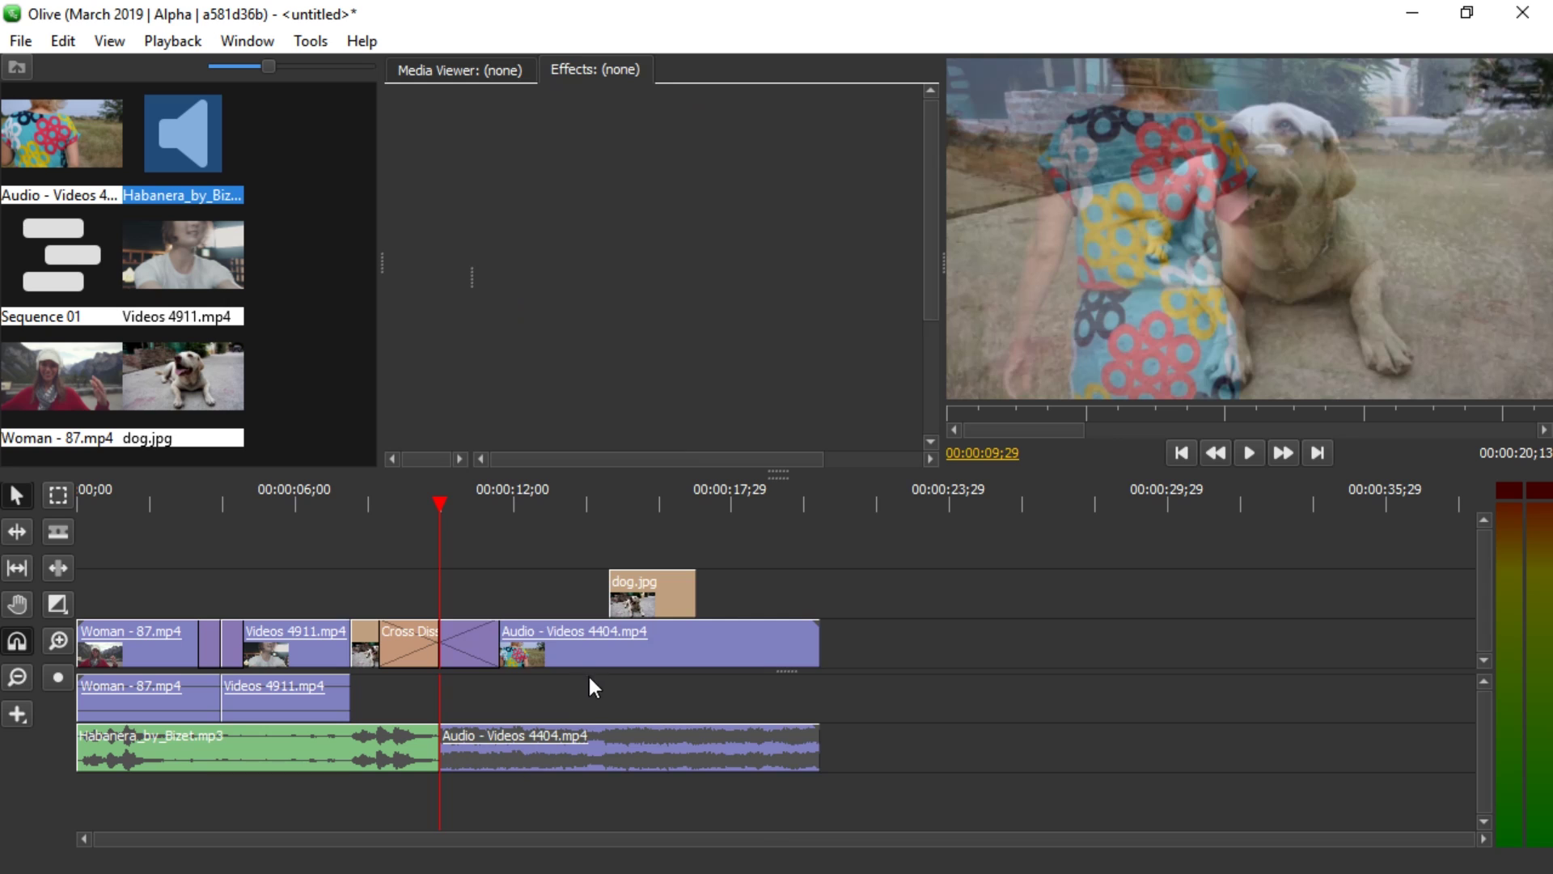
- Unlink the audio of Audio - Videos 4404.mp4 from its video and delete only the audio
{"action": "right_click", "coordinate": [634, 745]}
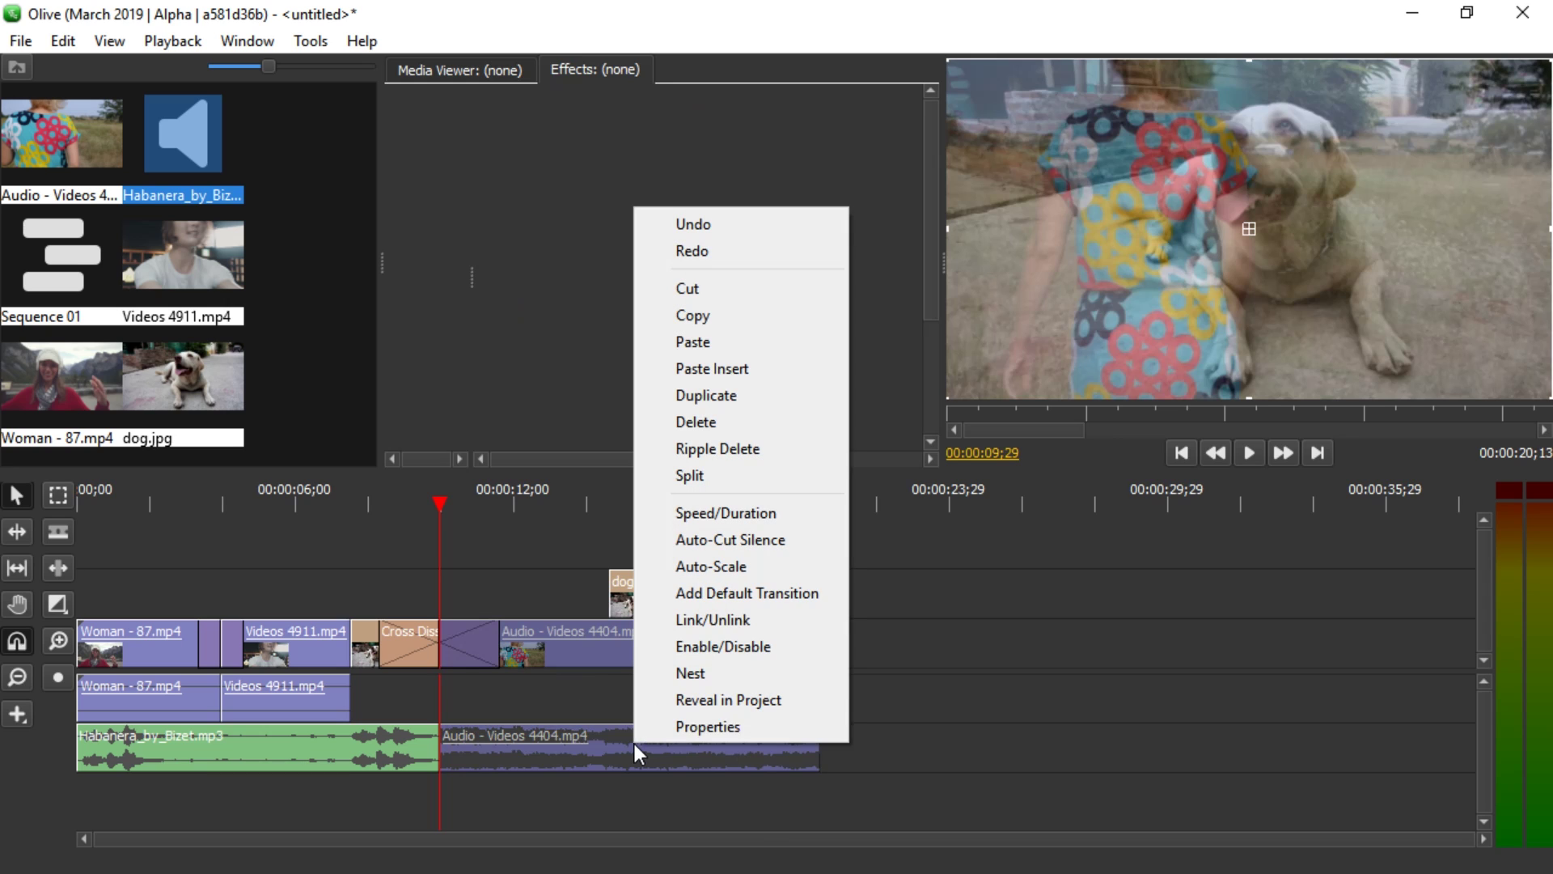
{"action": "left_click", "coordinate": [735, 619]}
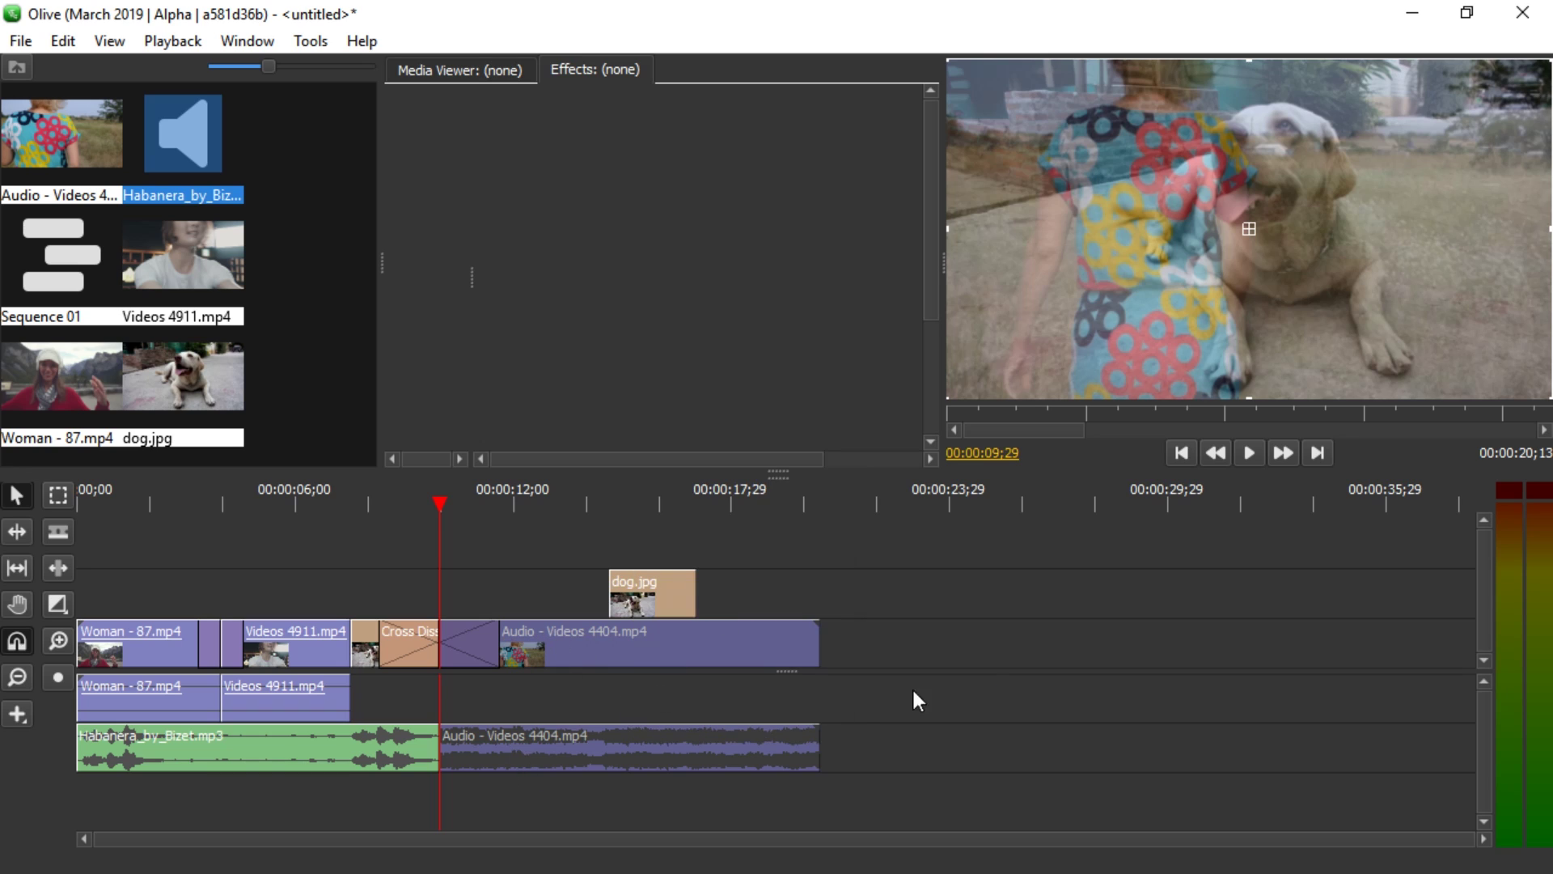
{"action": "left_click", "coordinate": [848, 699]}
{"action": "left_click", "coordinate": [526, 762]}
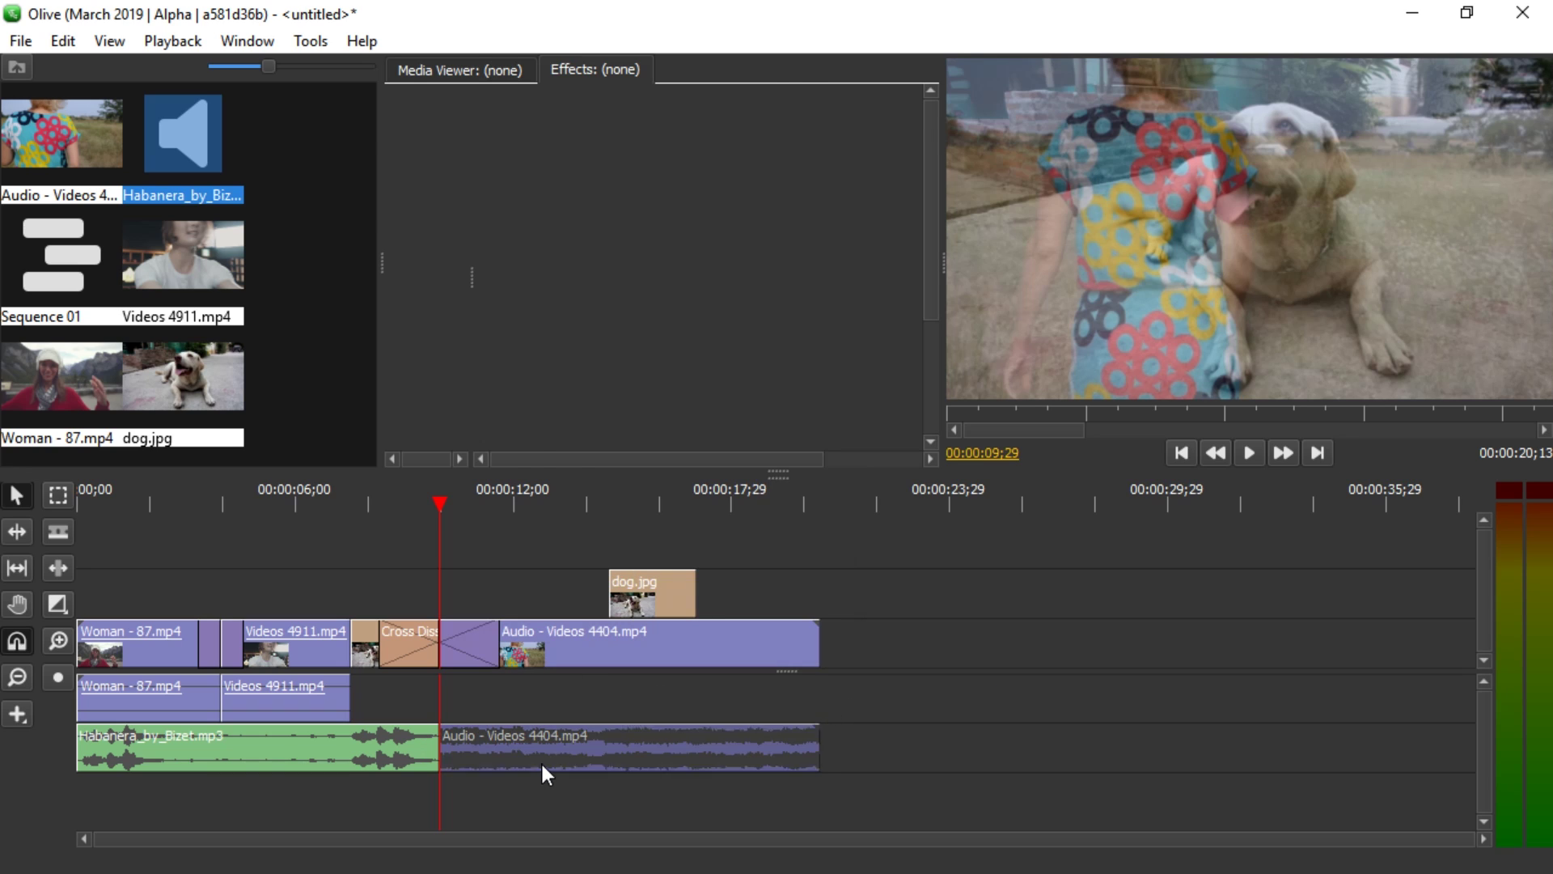
{"action": "key", "text": "Delete"}
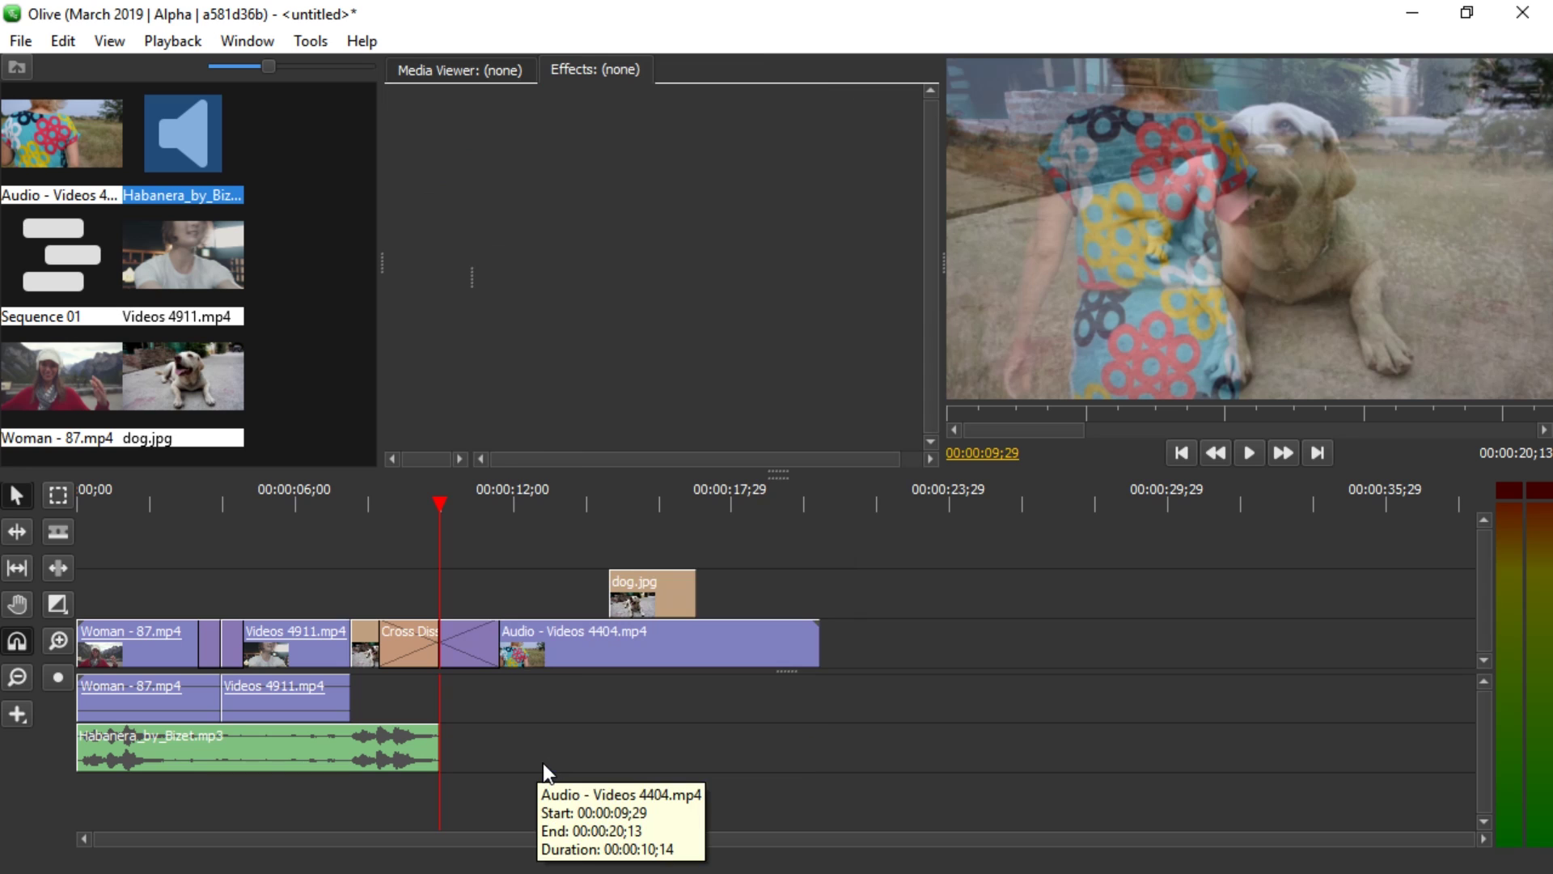
- Extend Habanera_by_Bizet.mp3 to the end of Audio - Videos 4404.mp4 and play the sequence from the start
{"action": "left_click_drag", "start_coordinate": [435, 747], "coordinate": [811, 731]}
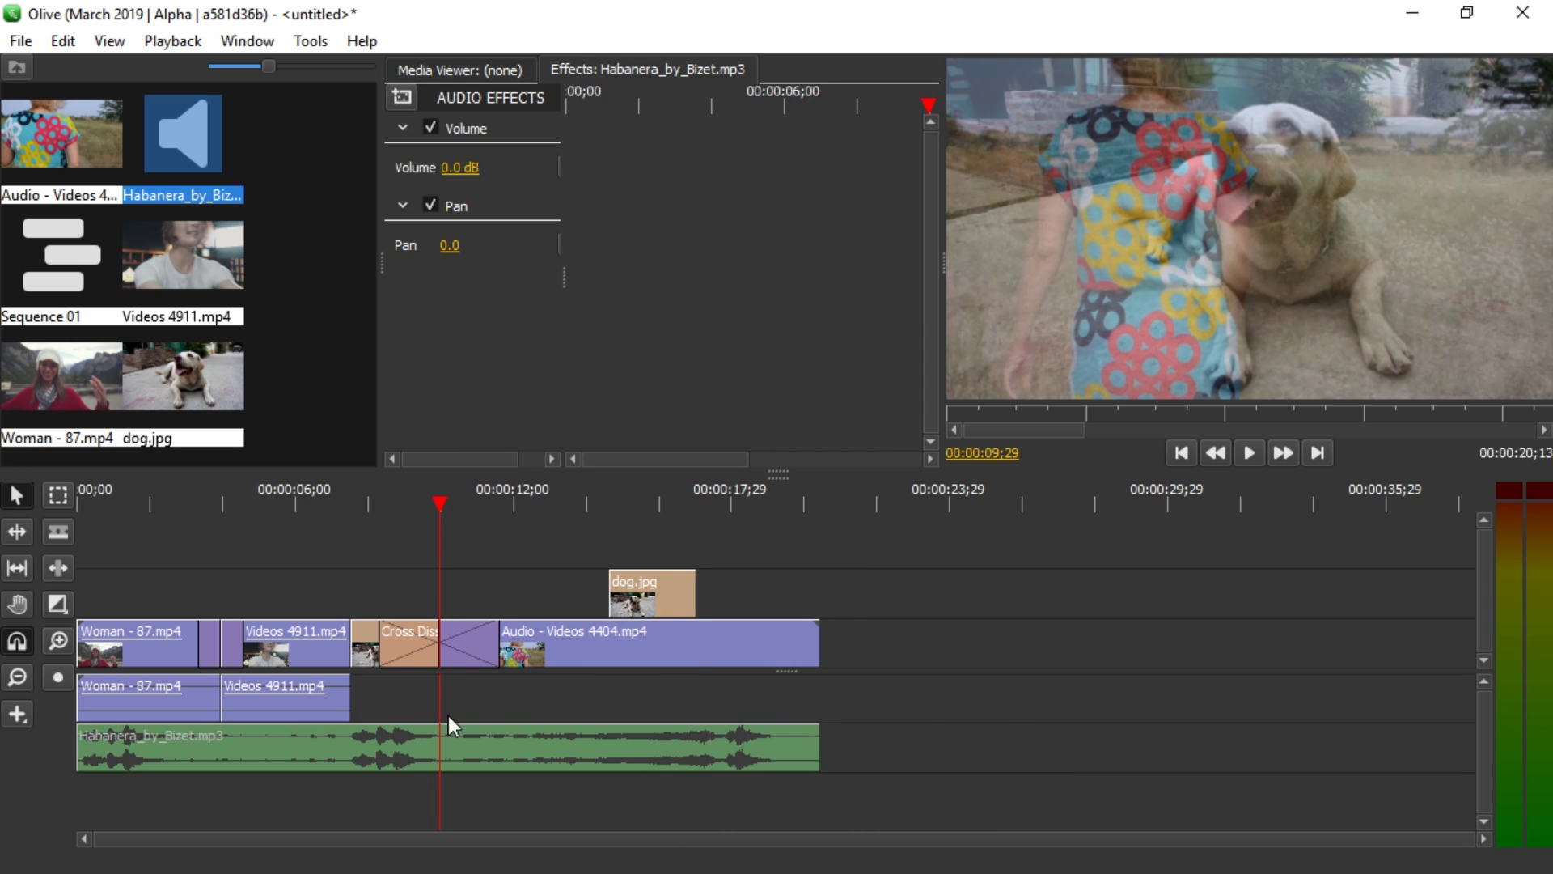
{"action": "key", "text": "Home"}
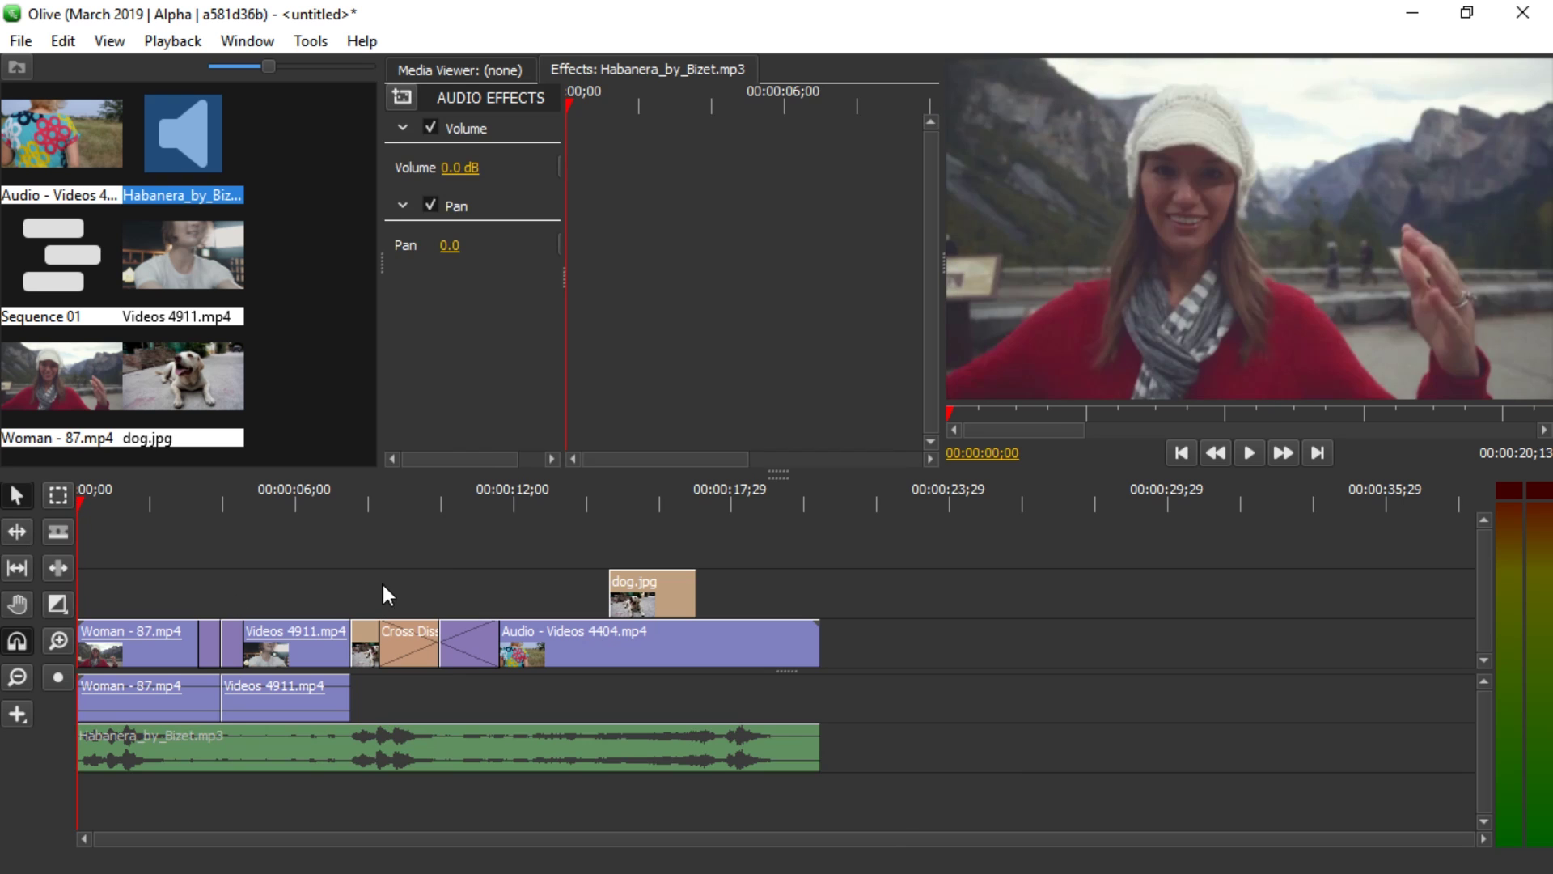
{"action": "key", "text": "space"}
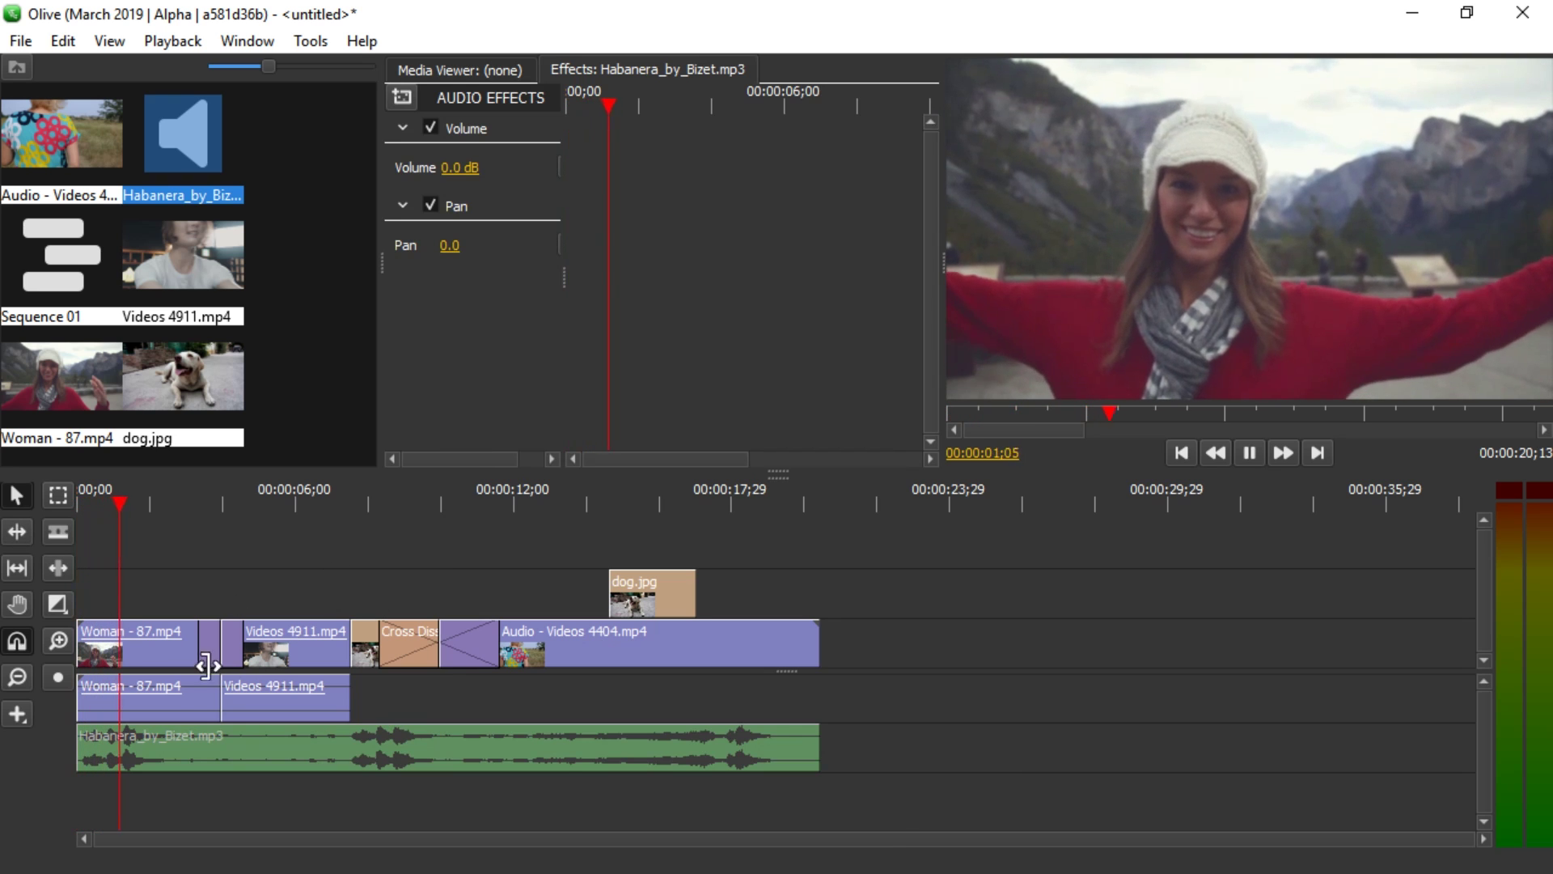
- Add an opening Exponential Fade about 00:00:00;17 long and a closing one about 00:00:00;24 long to Habanera_by_Bizet.mp3
{"action": "left_click", "coordinate": [62, 603]}
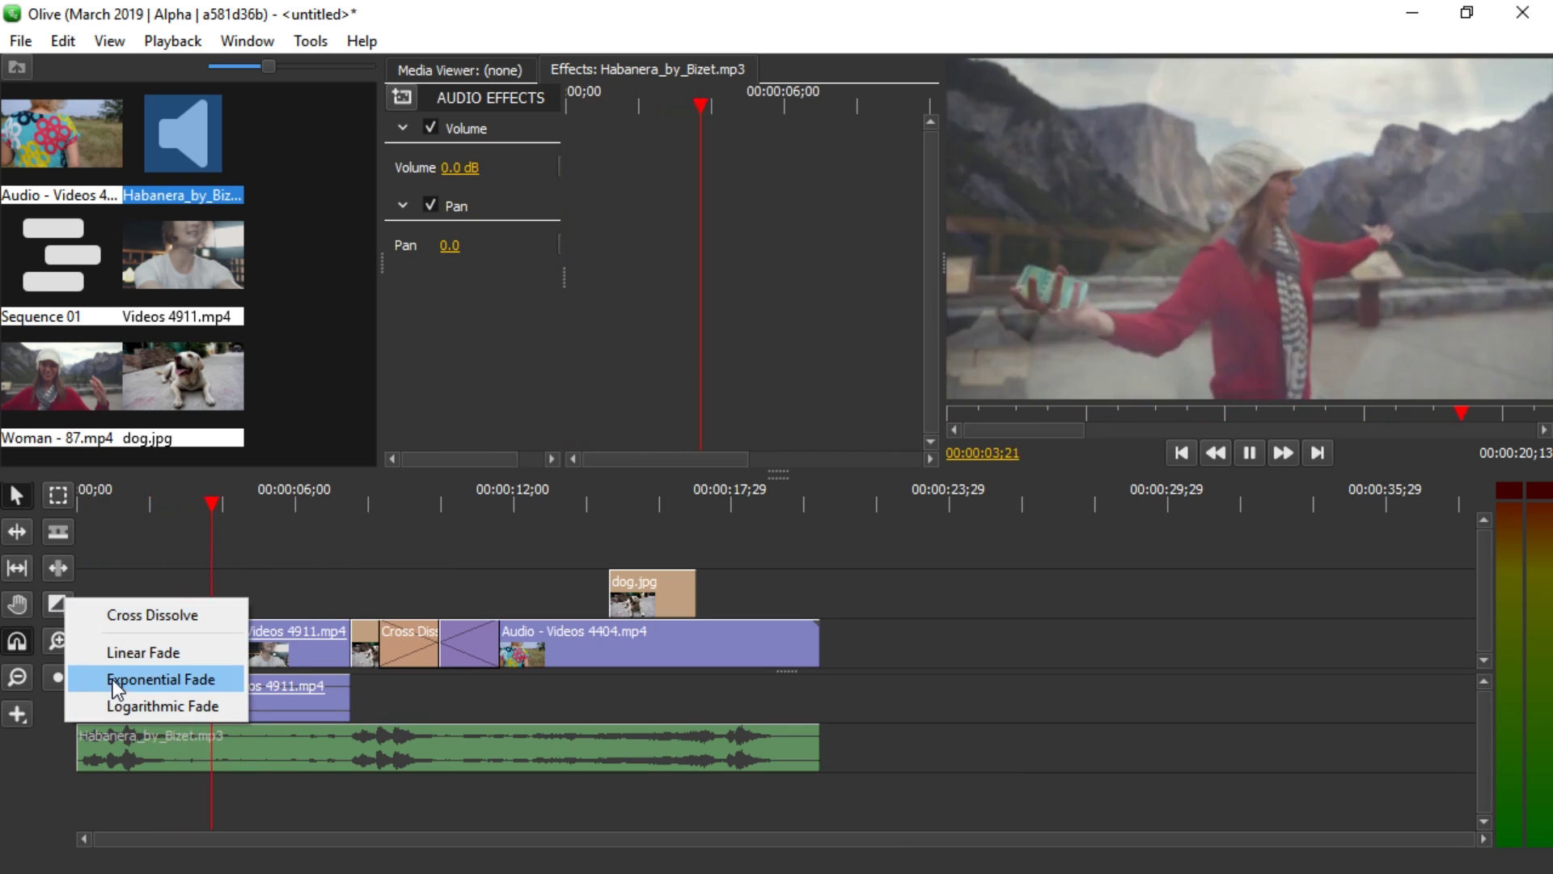
{"action": "left_click", "coordinate": [113, 679]}
{"action": "left_click_drag", "start_coordinate": [81, 746], "coordinate": [98, 746]}
{"action": "left_click_drag", "start_coordinate": [808, 749], "coordinate": [782, 750]}
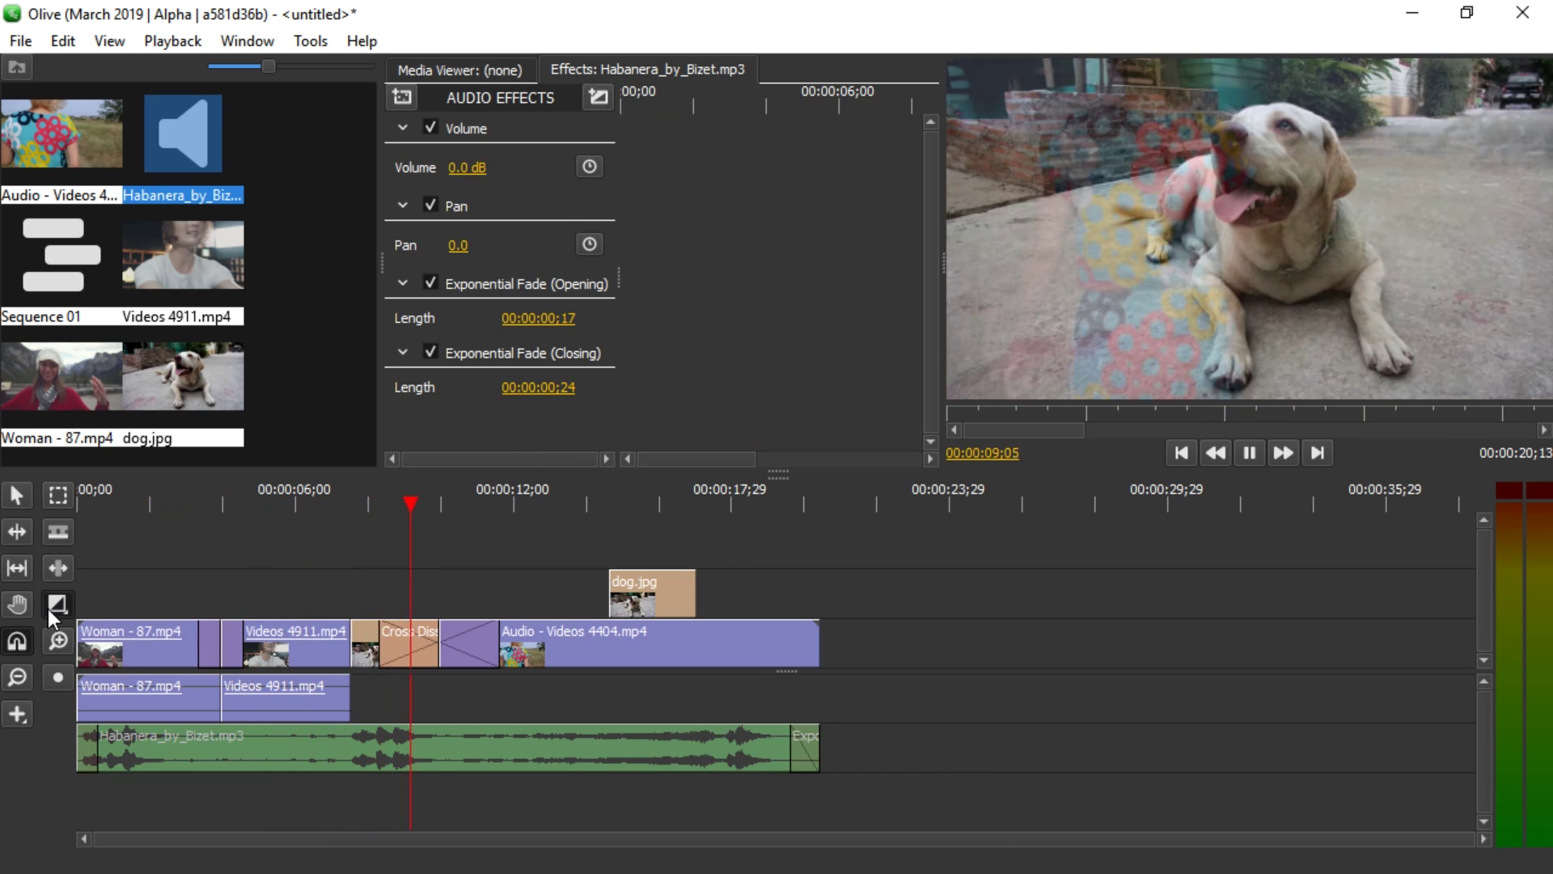
{"action": "left_click", "coordinate": [16, 493]}
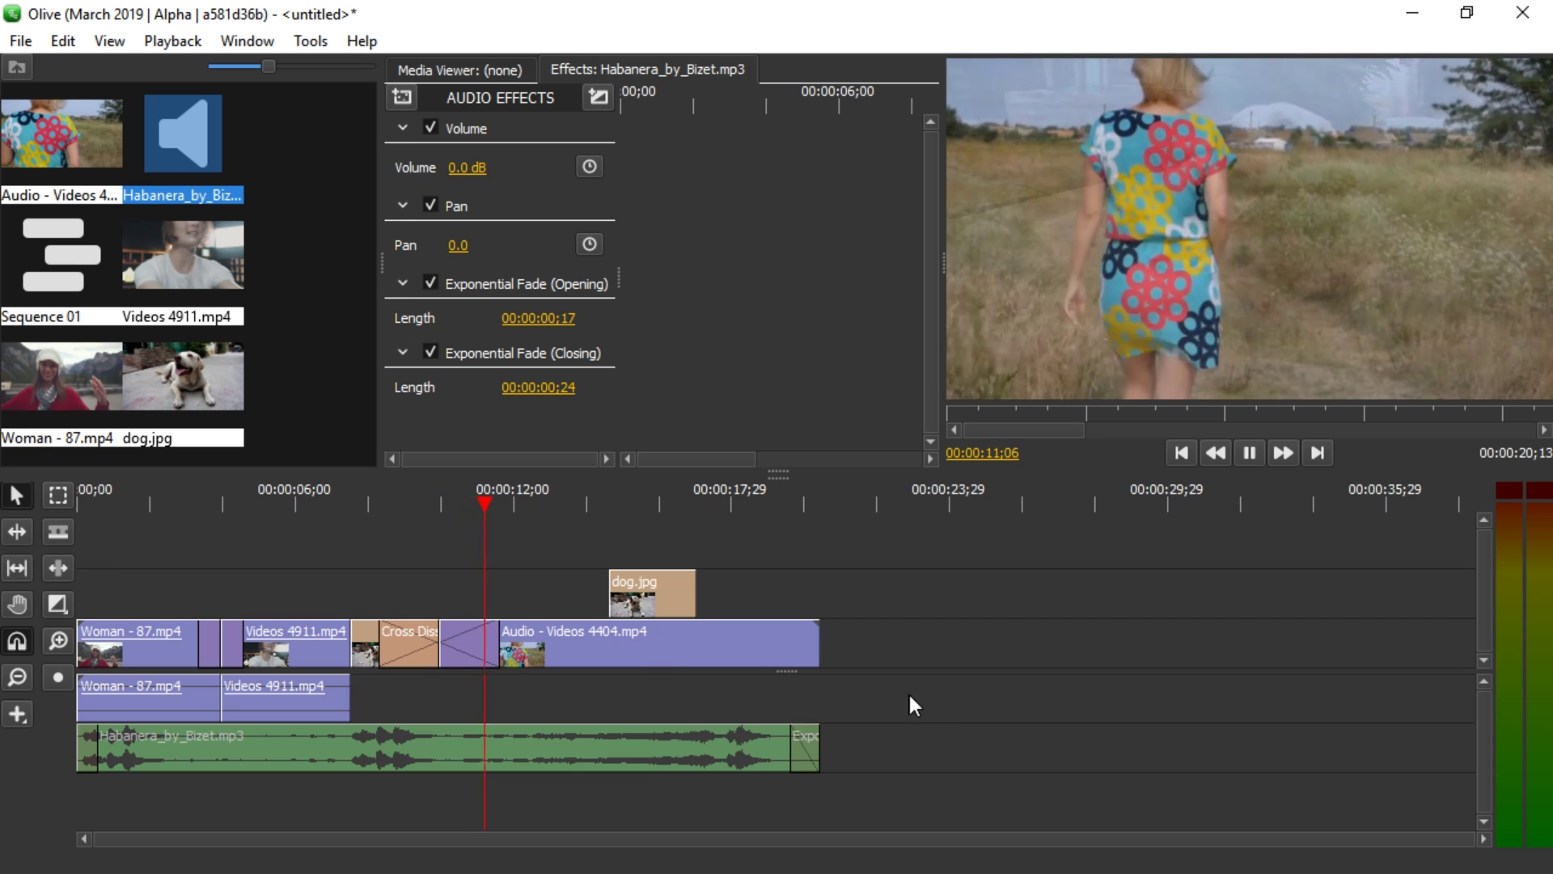
{"action": "left_click", "coordinate": [934, 686]}
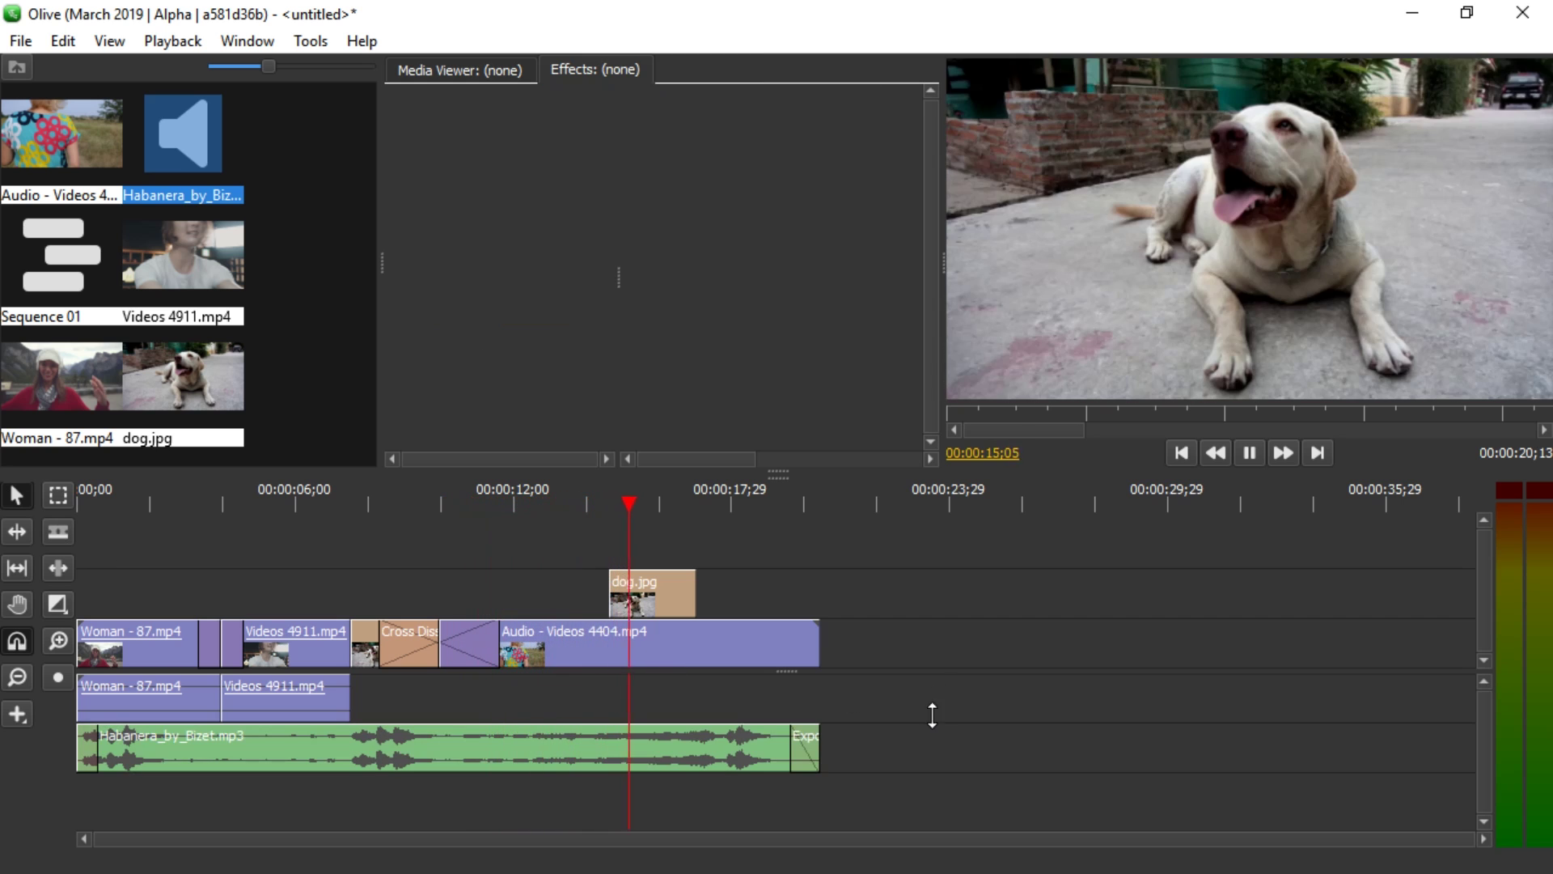
- Add Cross Dissolve transitions to the start and end of the upper dog.jpg clip and play back that section
{"action": "left_click", "coordinate": [61, 605]}
{"action": "left_click", "coordinate": [178, 622]}
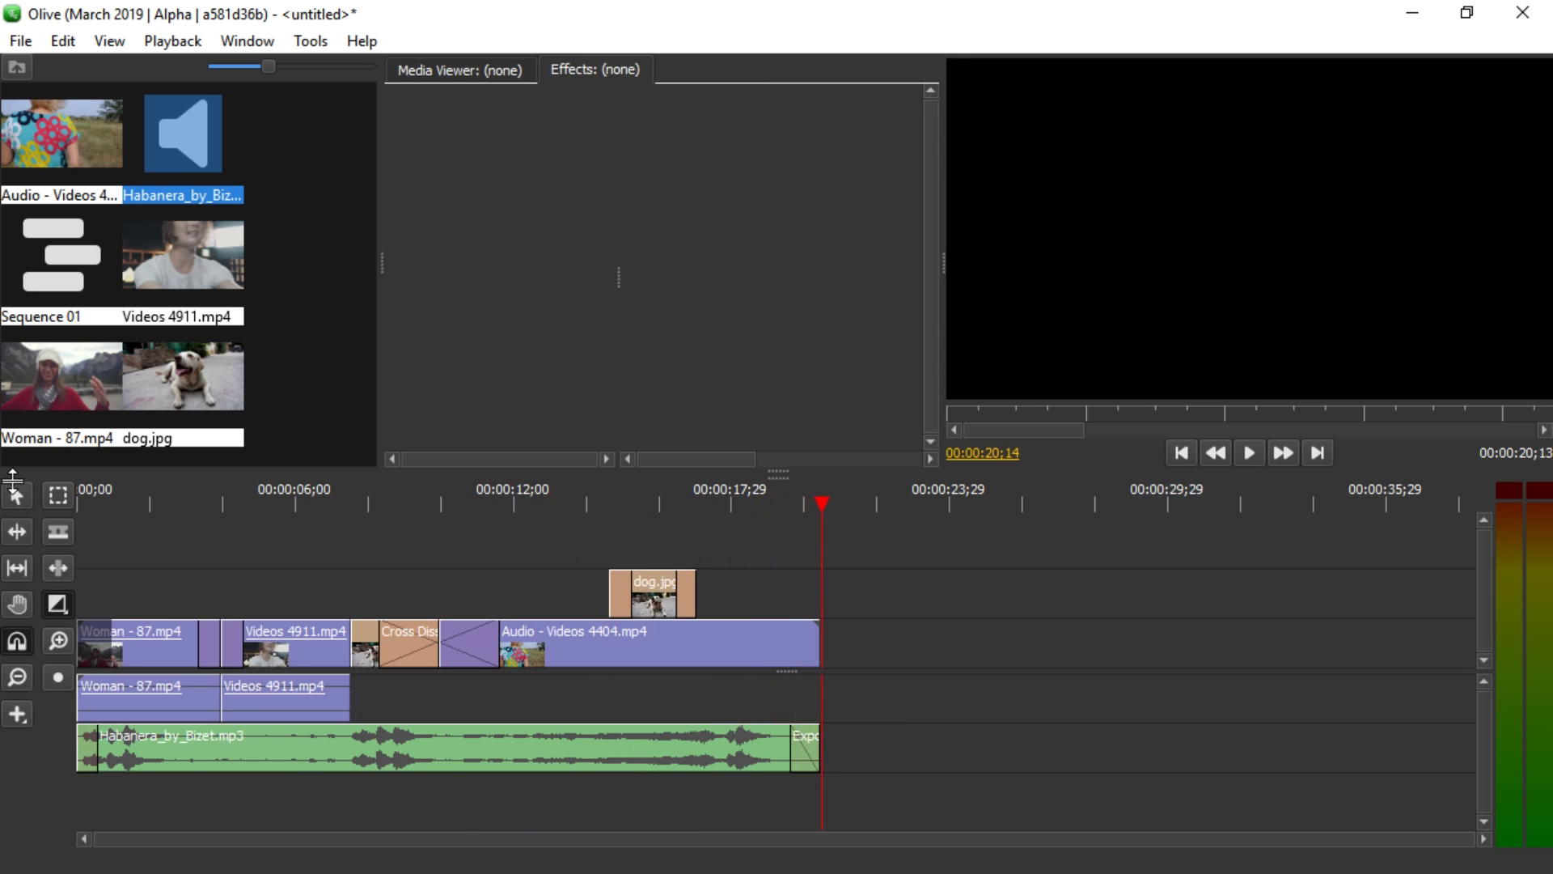
{"action": "left_click", "coordinate": [589, 503]}
{"action": "key", "text": "space"}
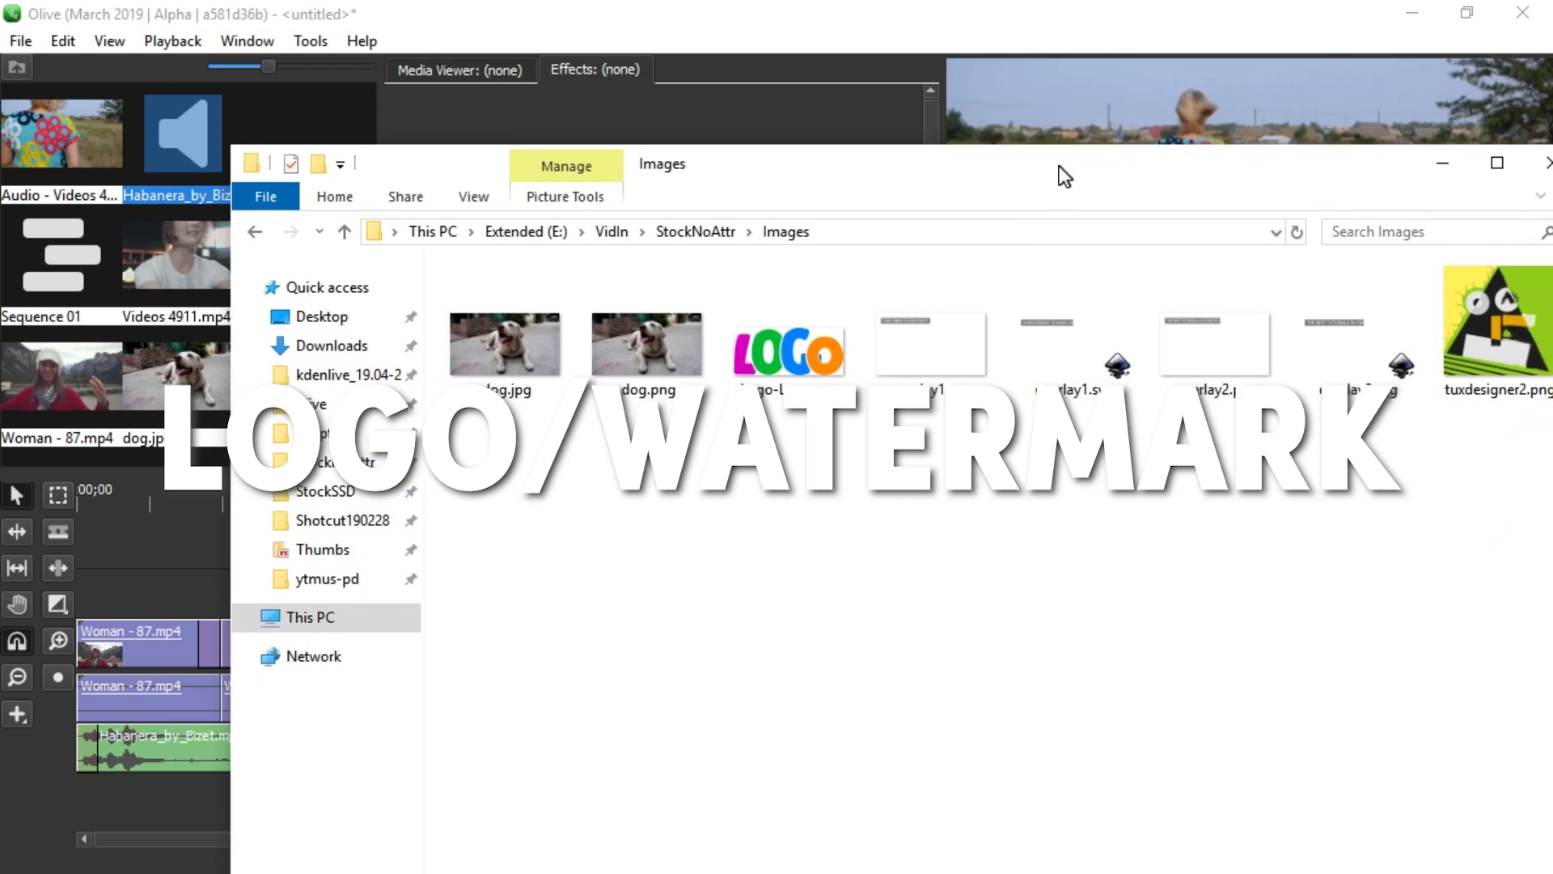
- Import tuxdesigner2.png from the Images folder into the project
{"action": "left_click_drag", "start_coordinate": [1059, 166], "coordinate": [990, 120]}
{"action": "left_click_drag", "start_coordinate": [1428, 279], "coordinate": [81, 243]}
{"action": "left_click", "coordinate": [433, 37]}
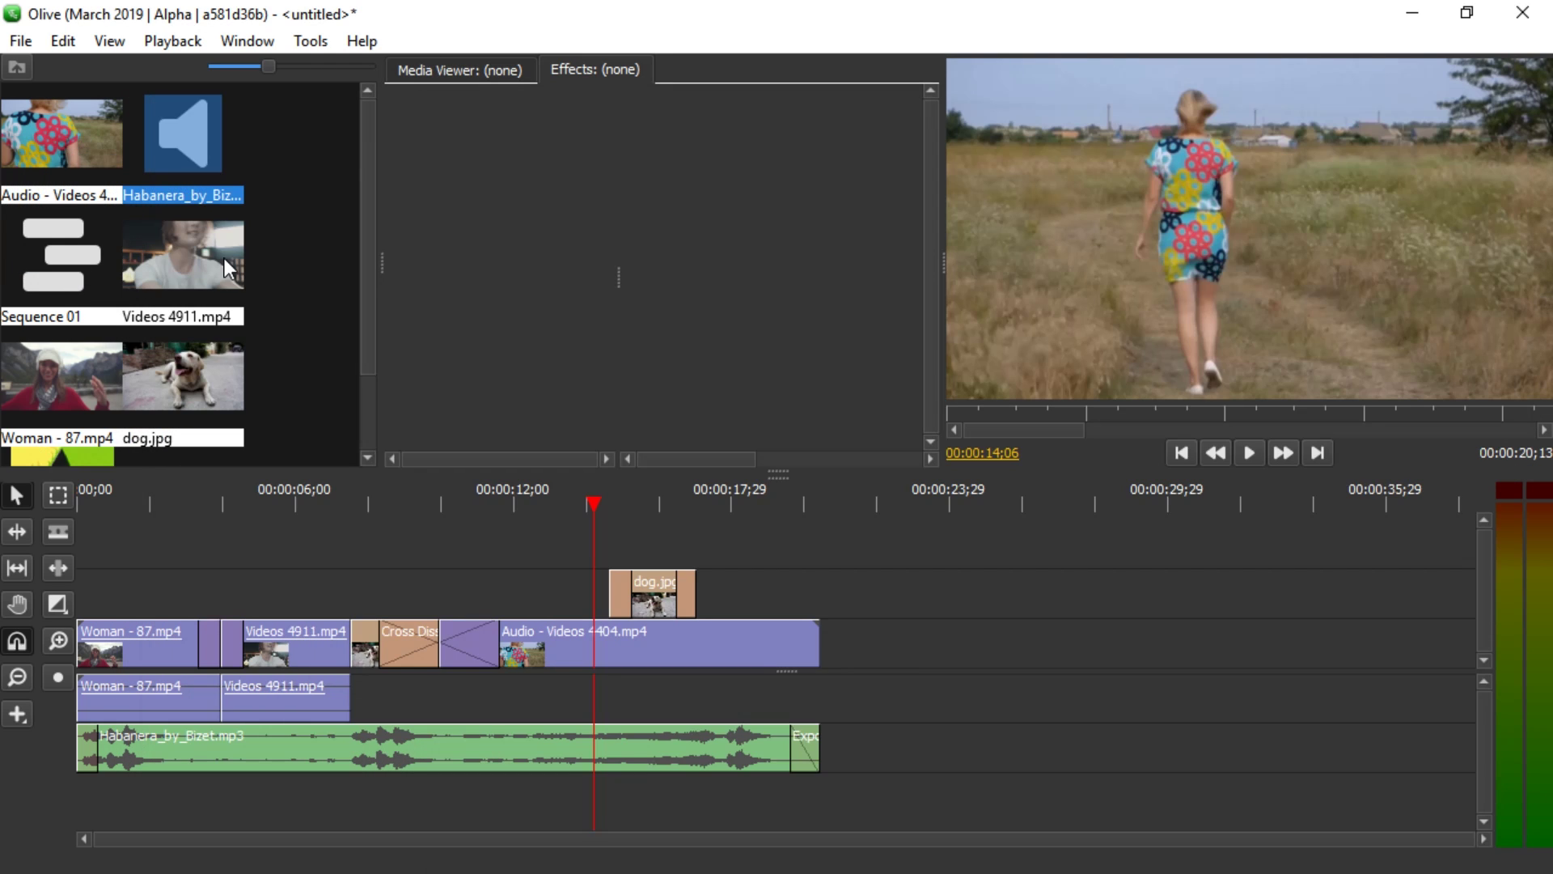
- Place tuxdesigner2.png on a new video track above dog.jpg, starting at about 00:00:09;09, and set its scale to 10
{"action": "scroll", "coordinate": [225, 259], "scroll_direction": "down", "scroll_amount": 2}
{"action": "left_click_drag", "start_coordinate": [62, 395], "coordinate": [468, 522]}
{"action": "left_click", "coordinate": [495, 507]}
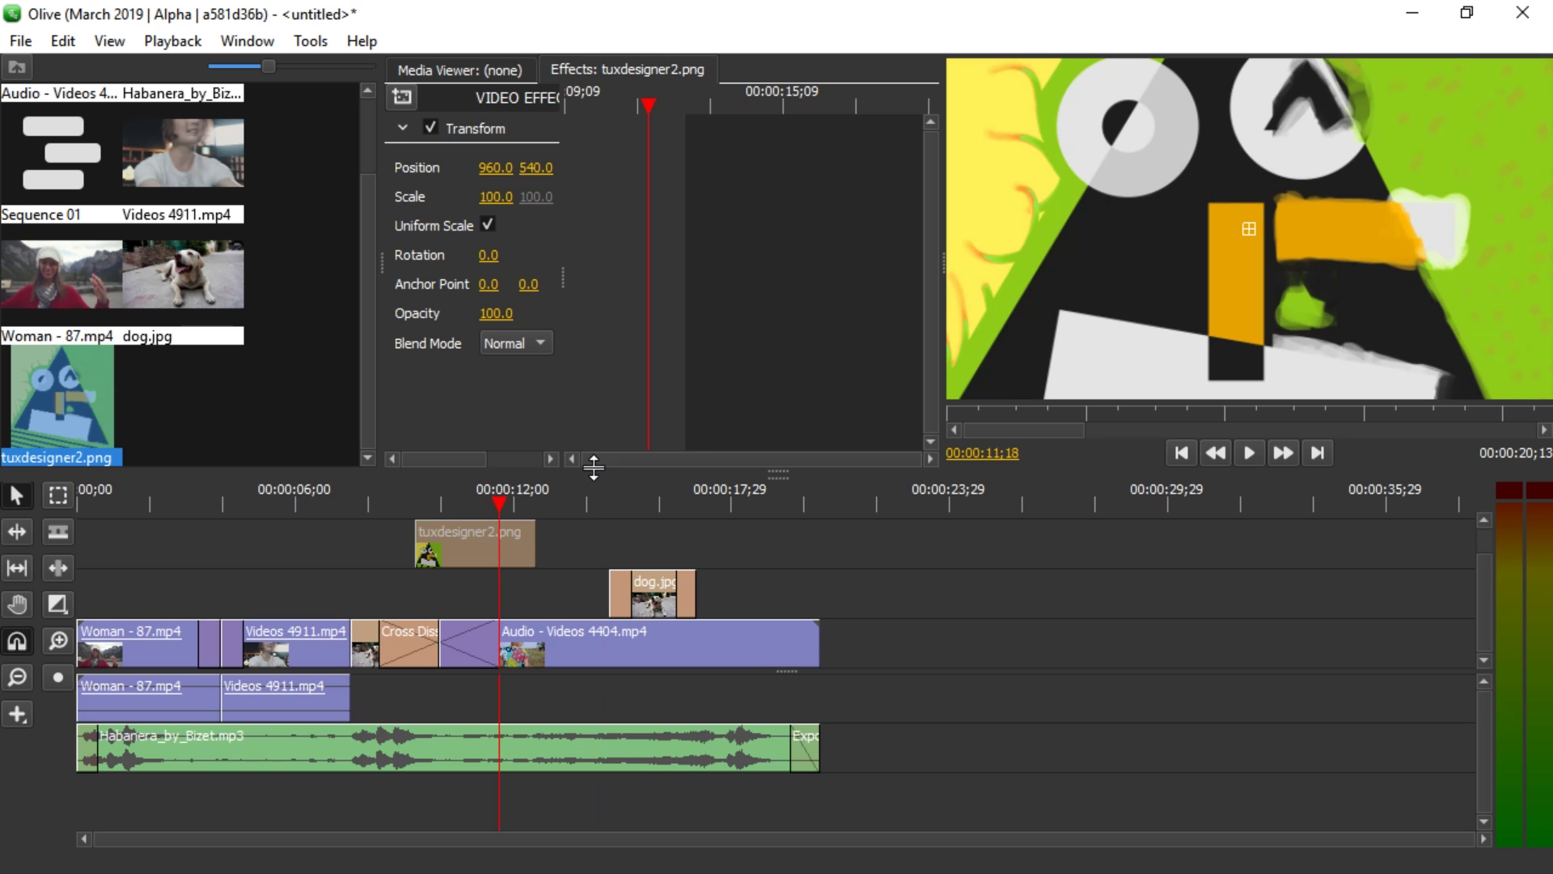
{"action": "left_click", "coordinate": [458, 506]}
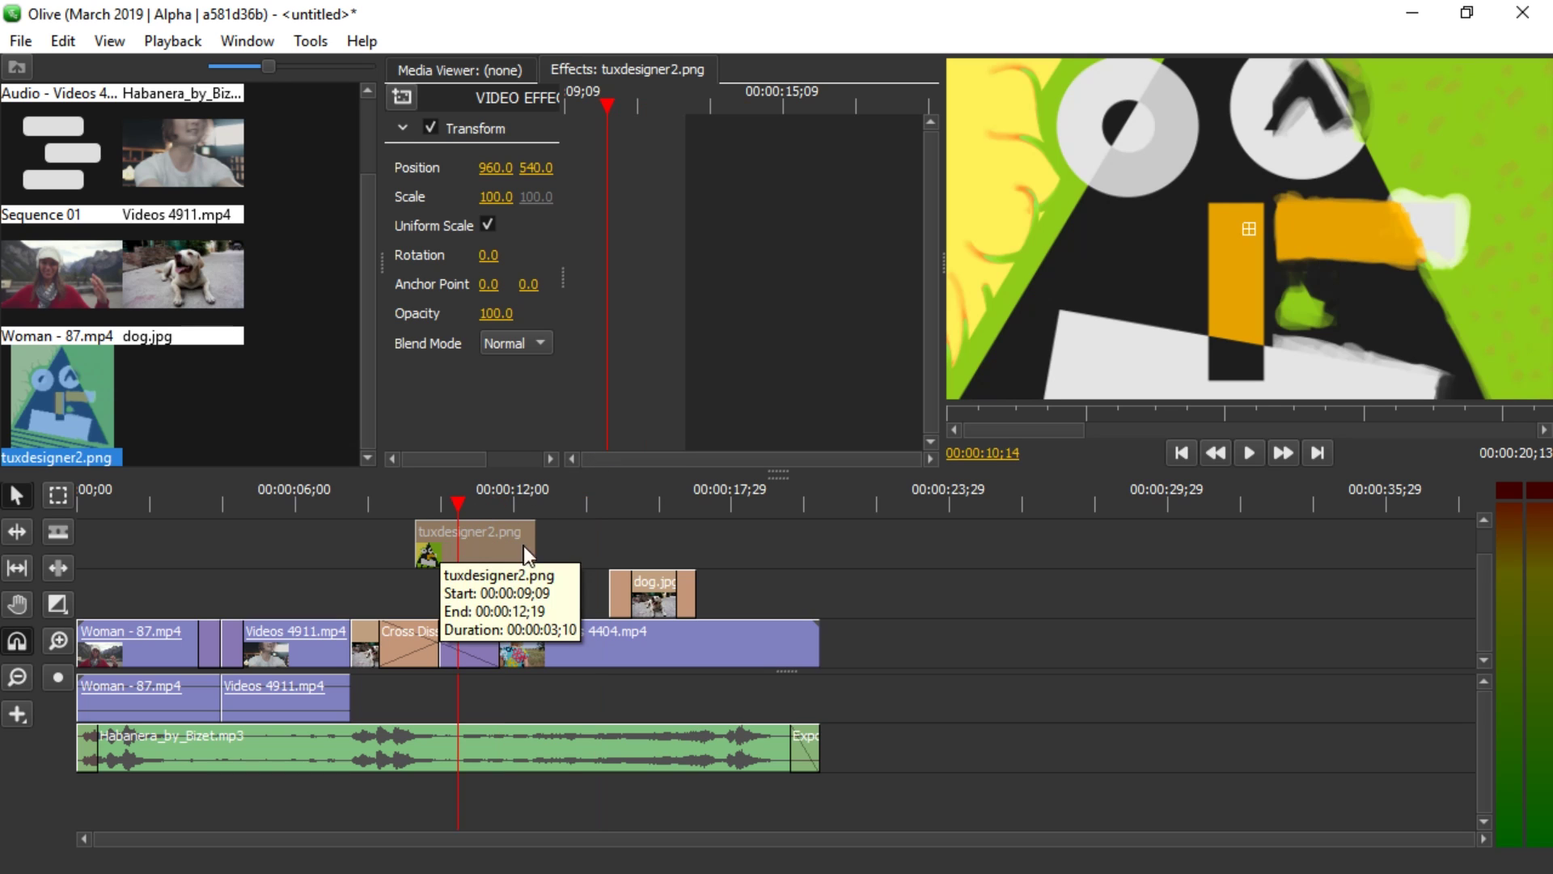
{"action": "left_click_drag", "start_coordinate": [486, 204], "coordinate": [414, 205]}
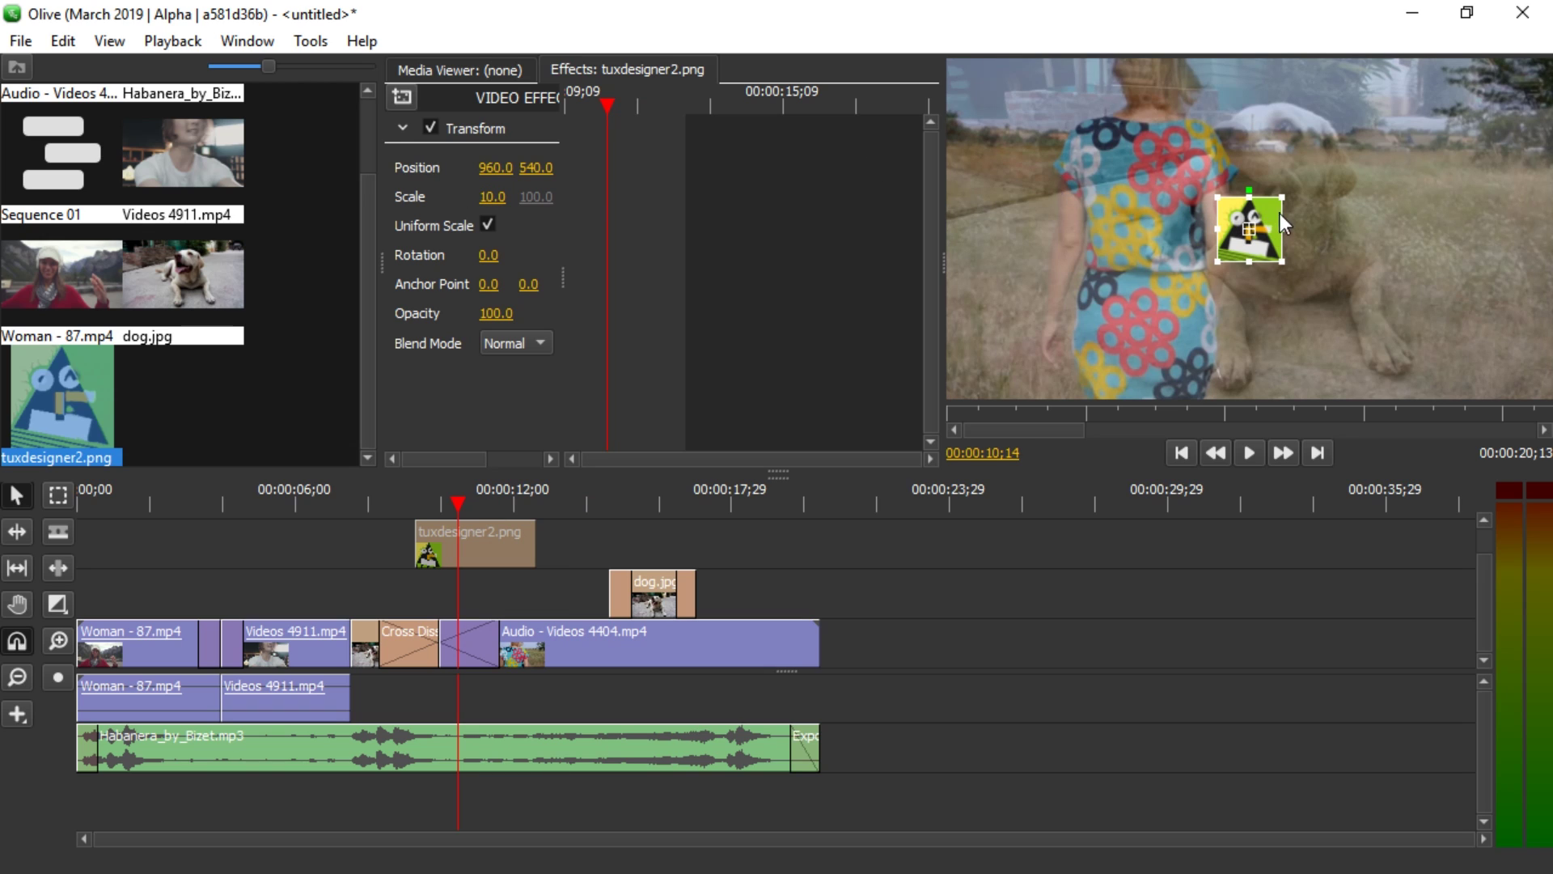
- Move the logo to a position of about 669, 620 and reset its horizontal anchor point to the default
{"action": "left_click_drag", "start_coordinate": [1275, 212], "coordinate": [1296, 207]}
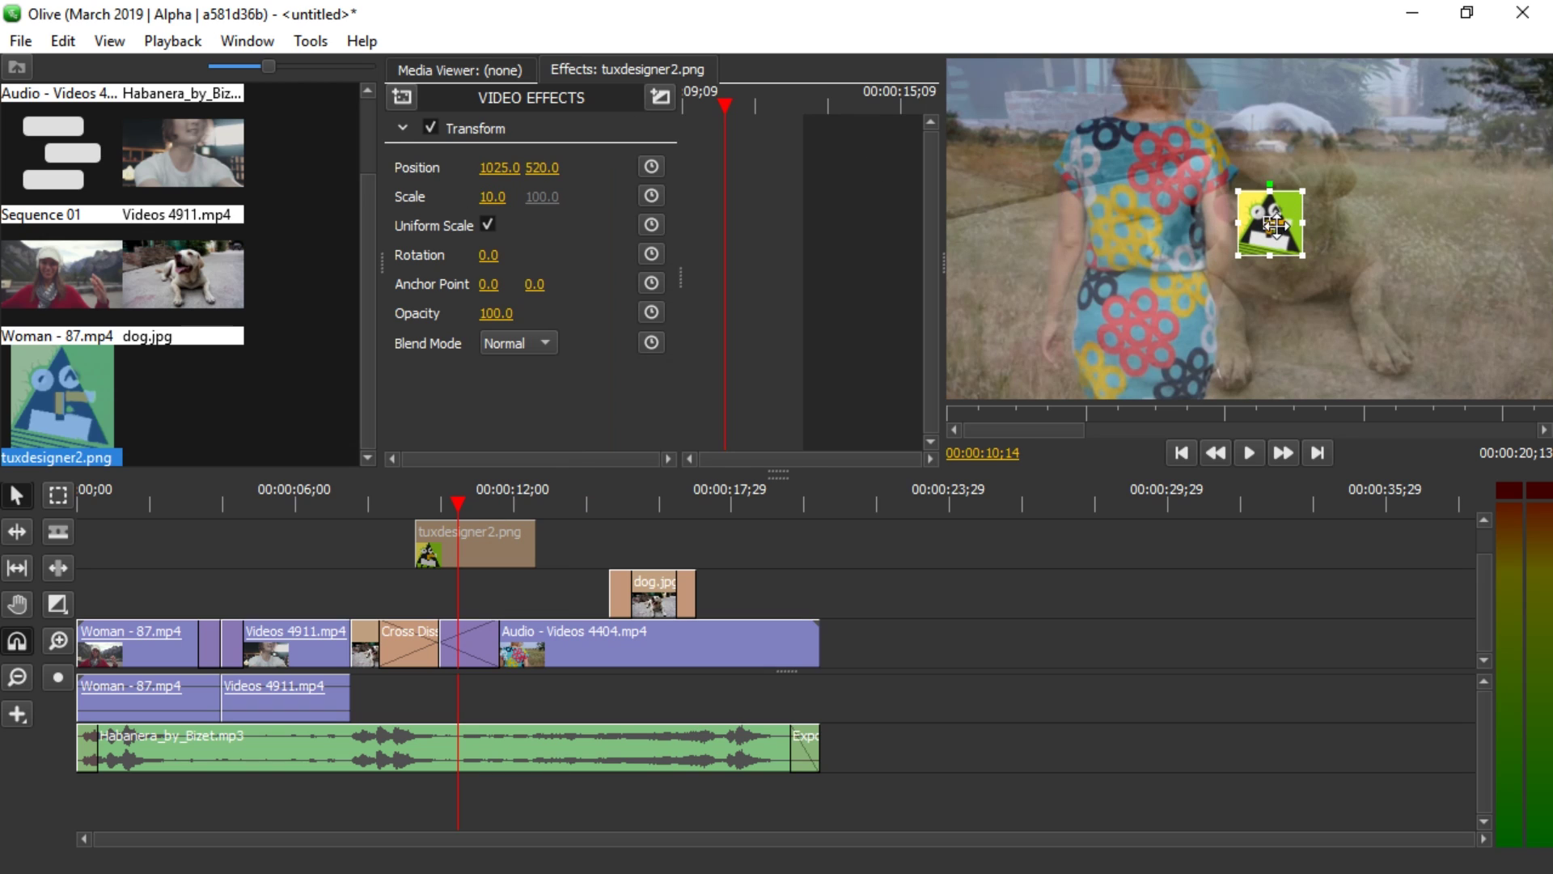
{"action": "left_click_drag", "start_coordinate": [1293, 229], "coordinate": [1192, 257]}
{"action": "right_click", "coordinate": [495, 285]}
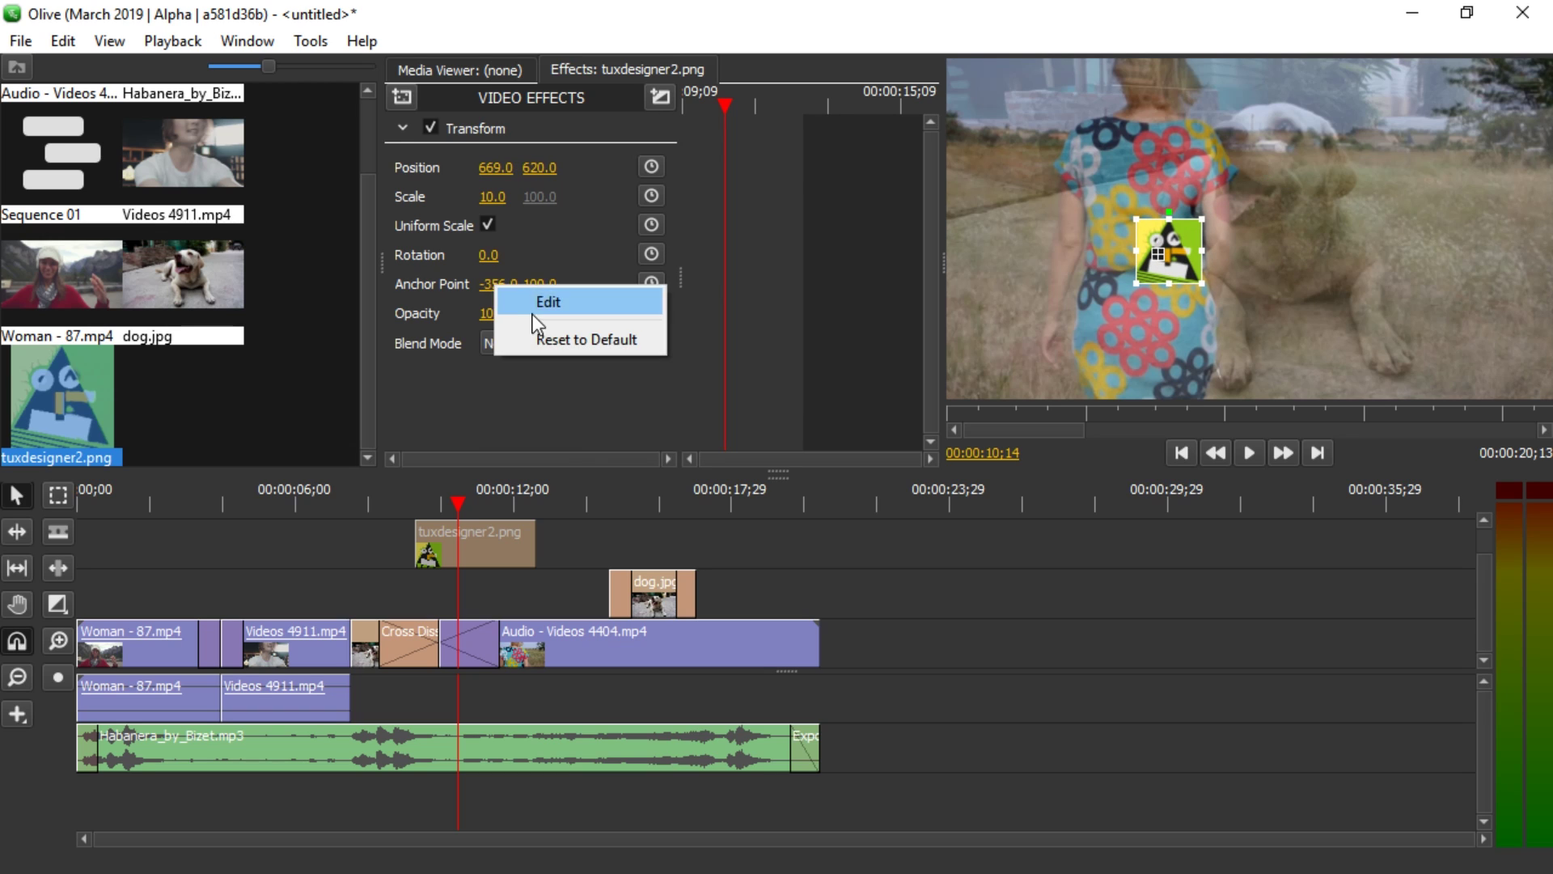
{"action": "left_click", "coordinate": [540, 336]}
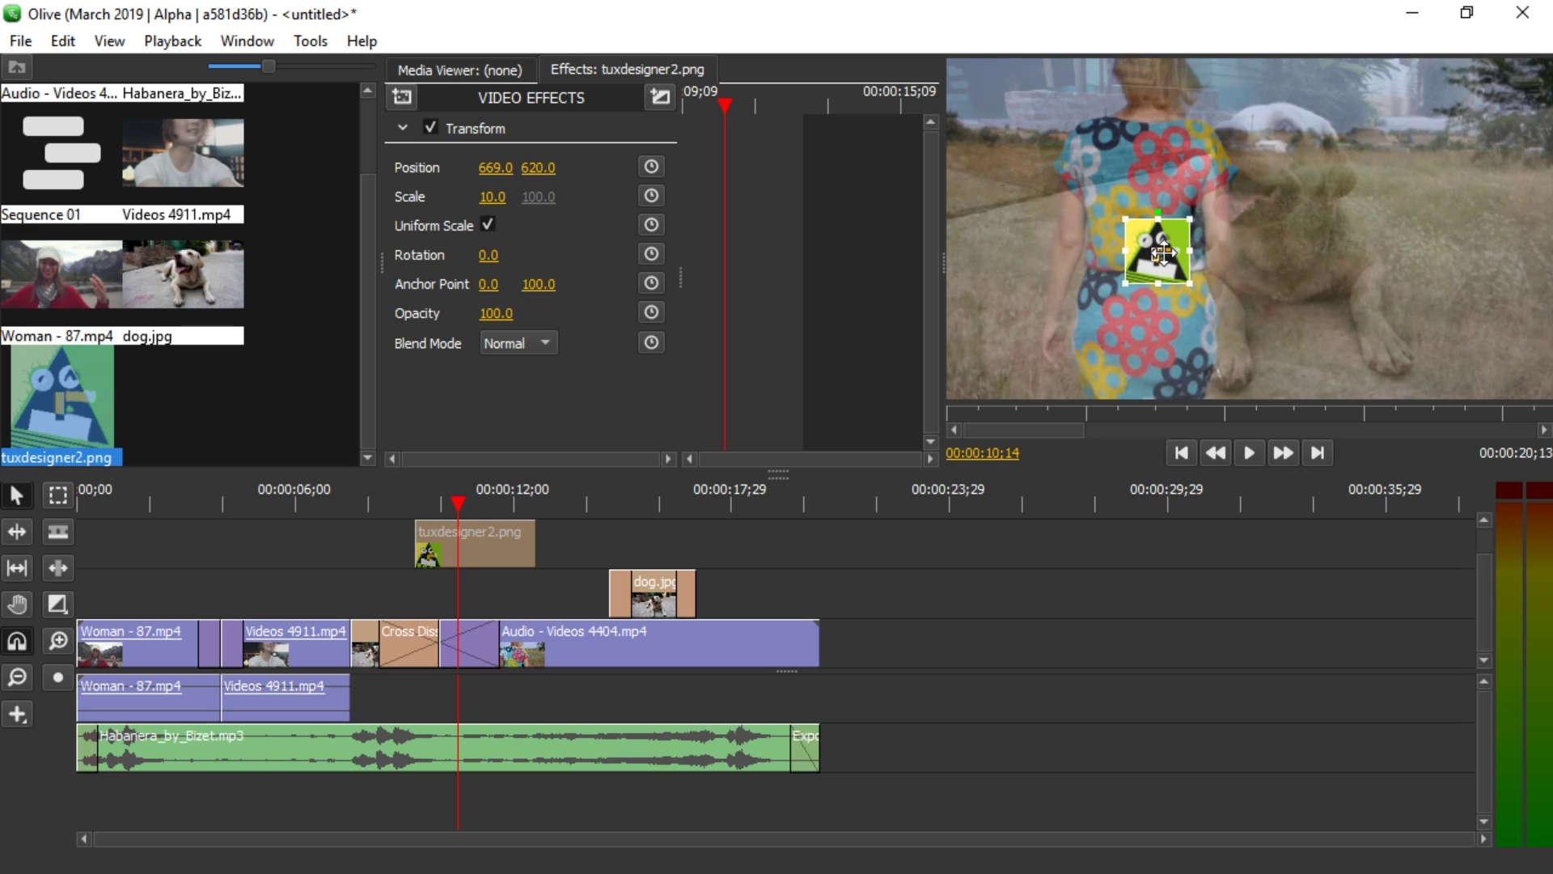
- Move the logo into the lower-left corner of the frame, at about 124, 963, and set its opacity to 75
{"action": "left_click_drag", "start_coordinate": [1178, 231], "coordinate": [1432, 213]}
{"action": "left_click_drag", "start_coordinate": [1296, 273], "coordinate": [1006, 343]}
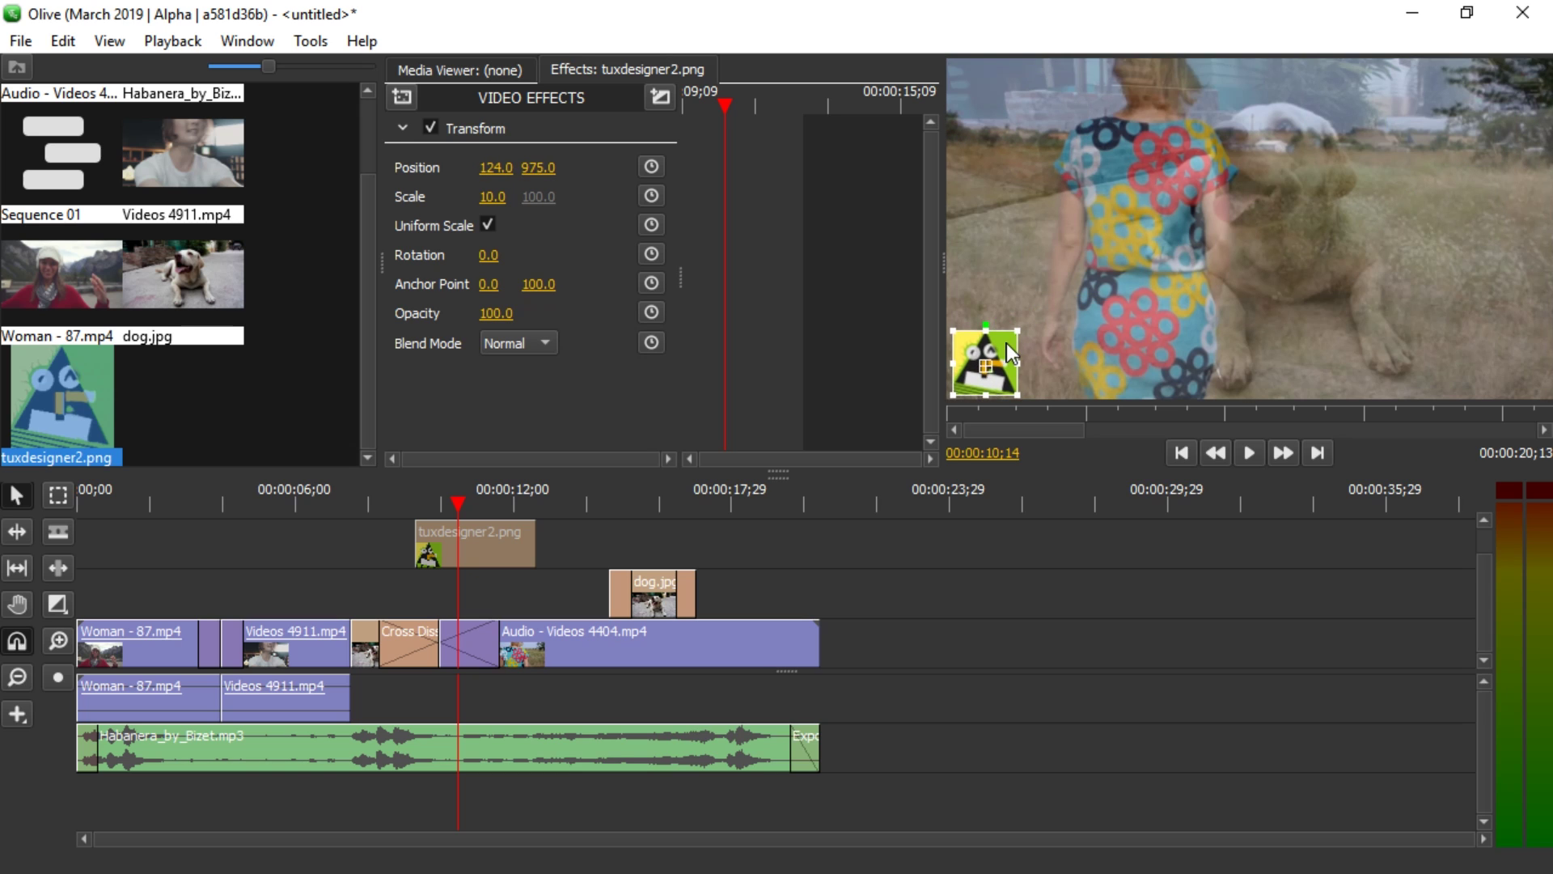
{"action": "mouse_move", "coordinate": [496, 313]}
{"action": "left_mouse_down"}
{"action": "mouse_move", "coordinate": [441, 314]}
{"action": "mouse_move", "coordinate": [486, 314]}
{"action": "left_mouse_up"}
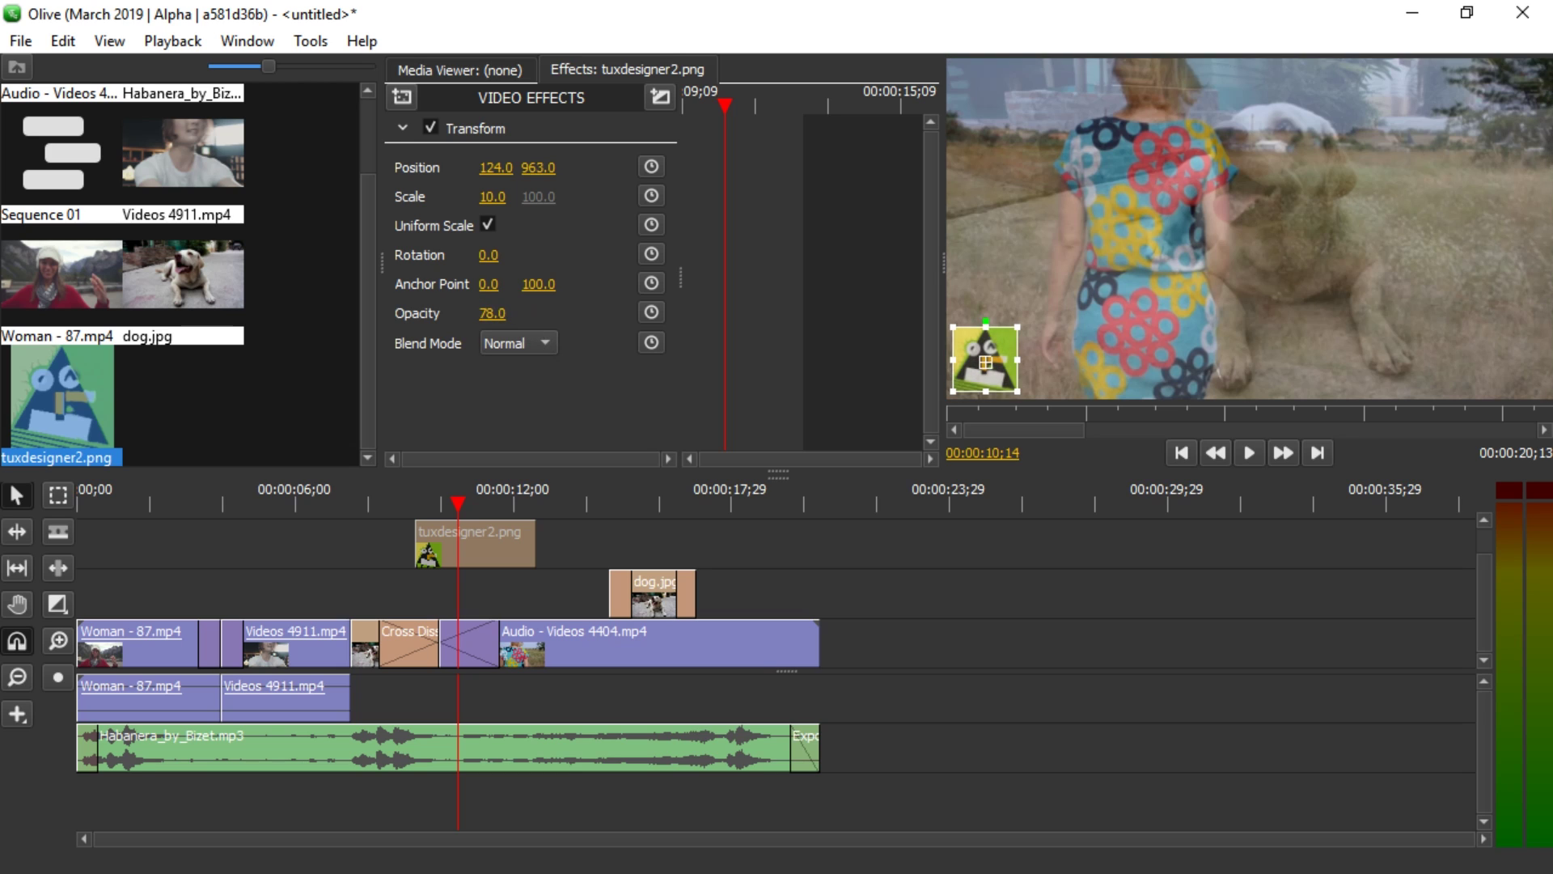
- Extend tuxdesigner2.png to cover the whole sequence and return the playhead to 00:00:00;00
{"action": "left_click_drag", "start_coordinate": [416, 540], "coordinate": [77, 541]}
{"action": "left_click_drag", "start_coordinate": [535, 540], "coordinate": [819, 537]}
{"action": "left_click_drag", "start_coordinate": [353, 499], "coordinate": [7, 514]}
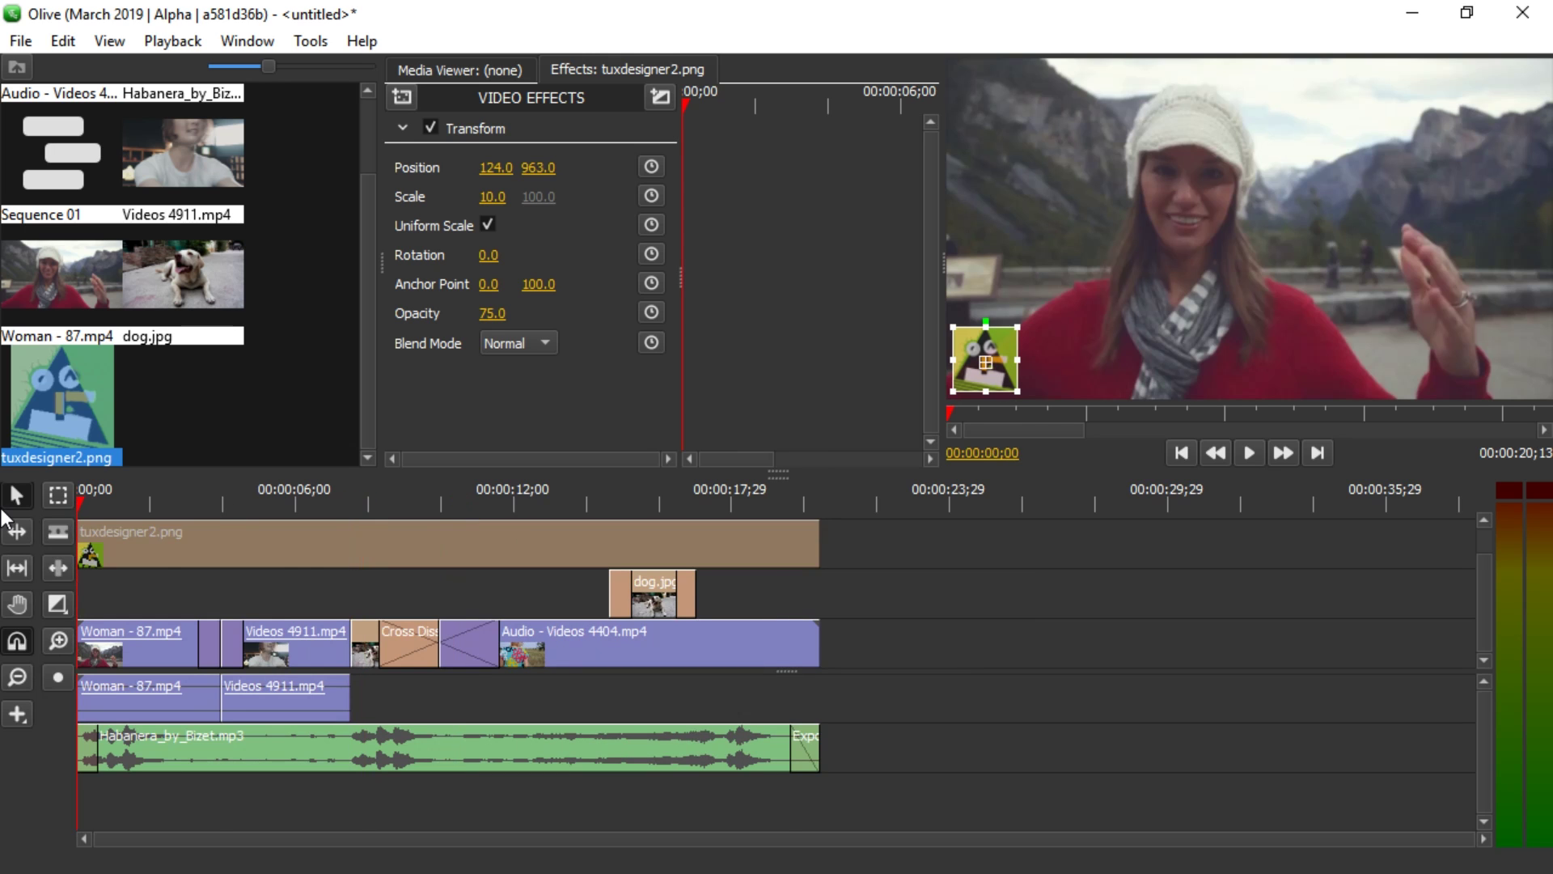
- Play the beginning of the sequence to preview the logo watermark, and zoom in the timeline
{"action": "left_click", "coordinate": [222, 578]}
{"action": "key", "text": "space"}
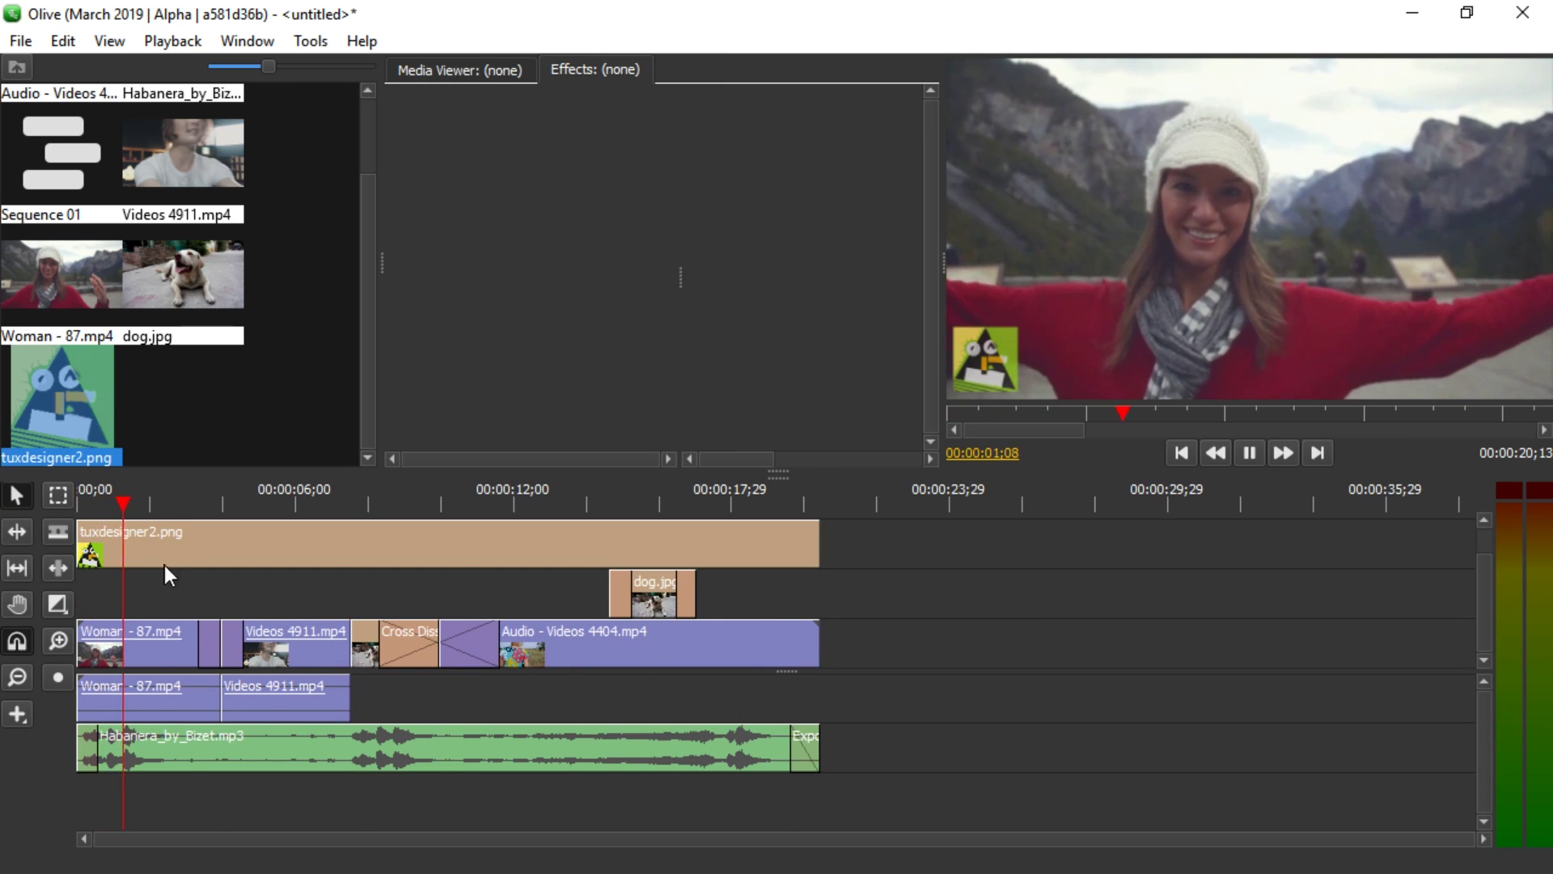
{"action": "key", "text": "="}
{"action": "key", "text": "space"}
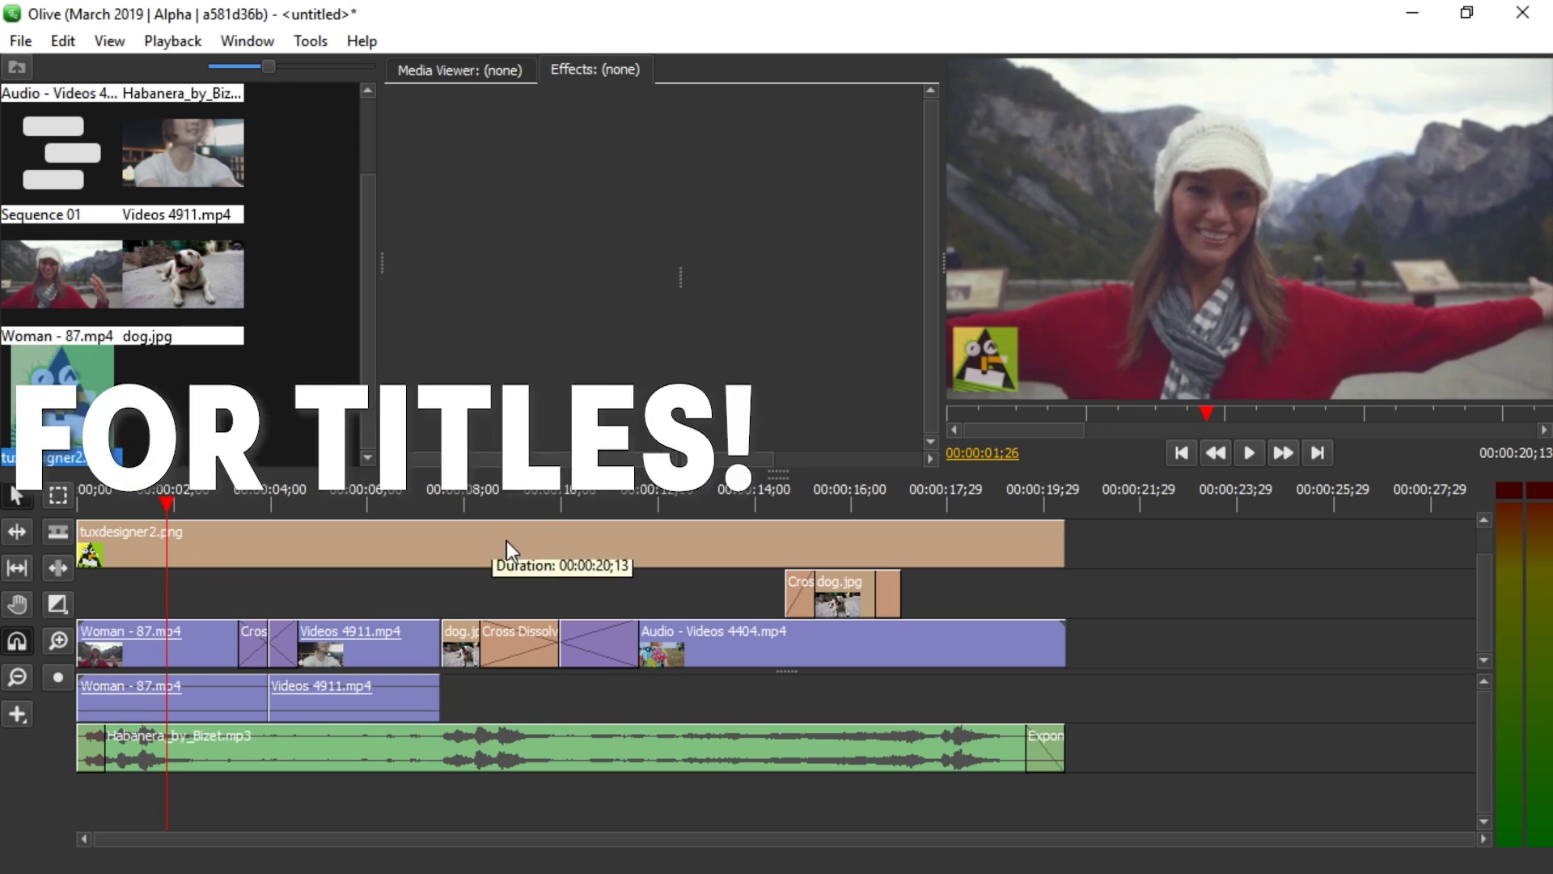
- Create a title clip on the track beneath the logo, from the sequence start to about 00:00:07;15
{"action": "left_click", "coordinate": [15, 715]}
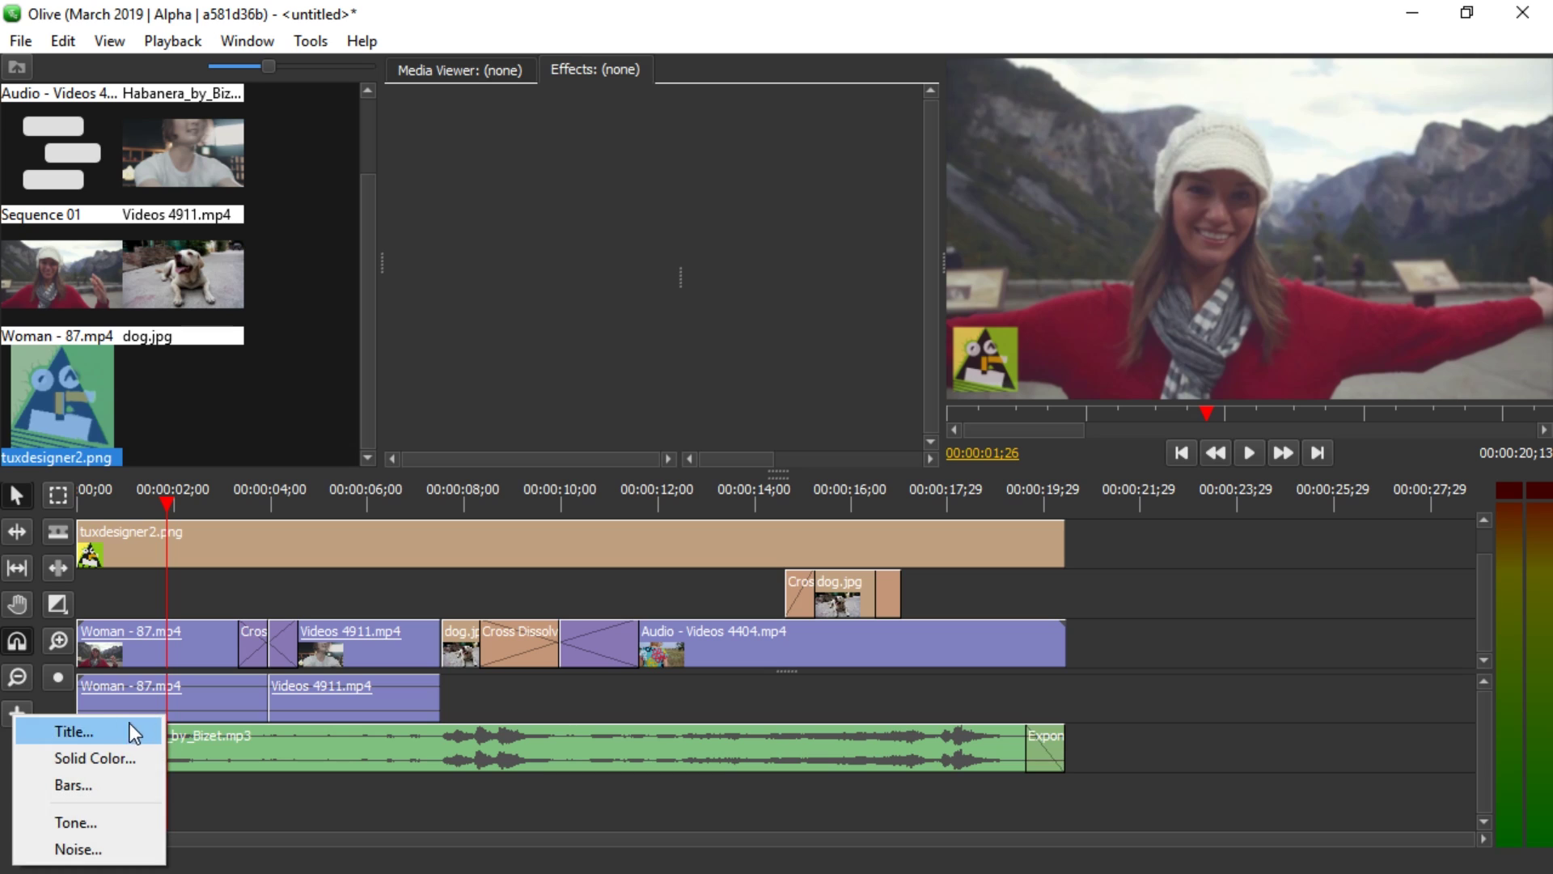
{"action": "left_click", "coordinate": [64, 731]}
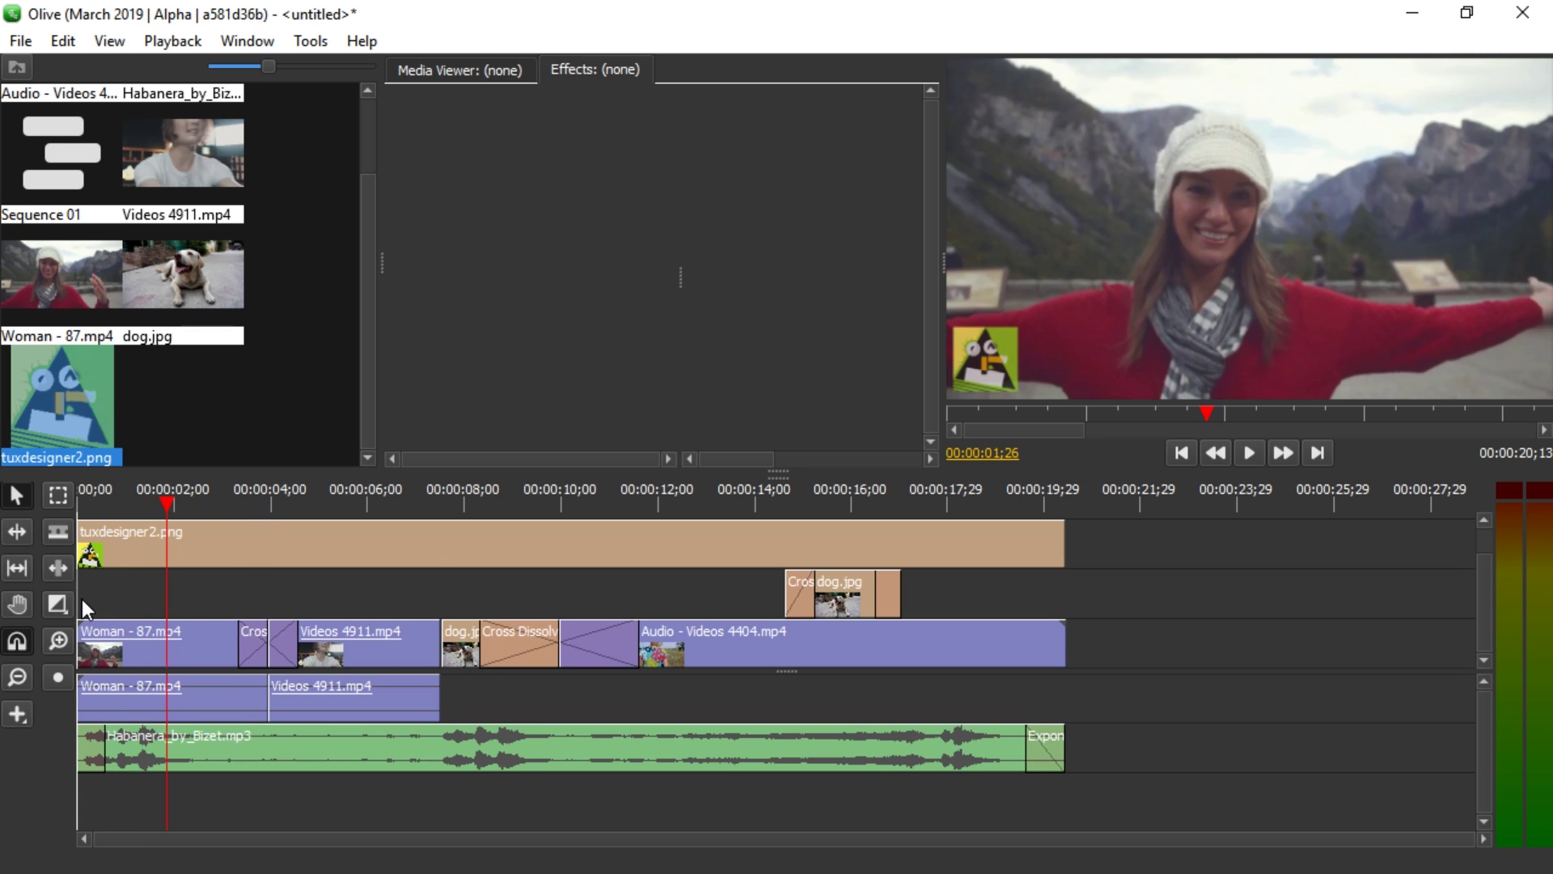
{"action": "left_click_drag", "start_coordinate": [84, 598], "coordinate": [444, 586]}
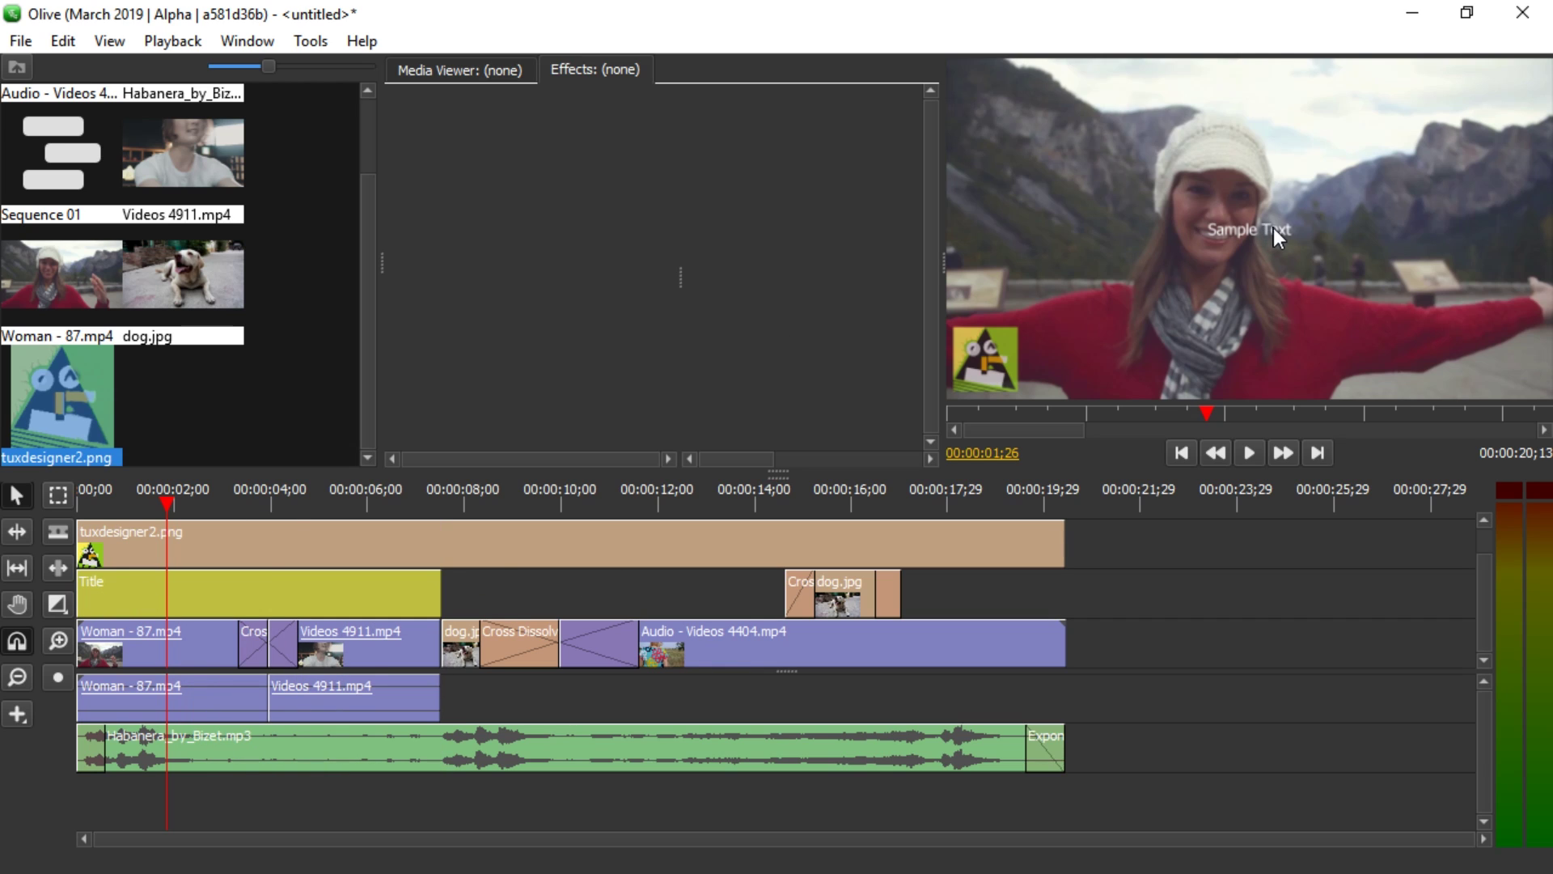
- Replace the title clip's sample text with "Tux is worth a sub"
{"action": "left_click", "coordinate": [225, 591]}
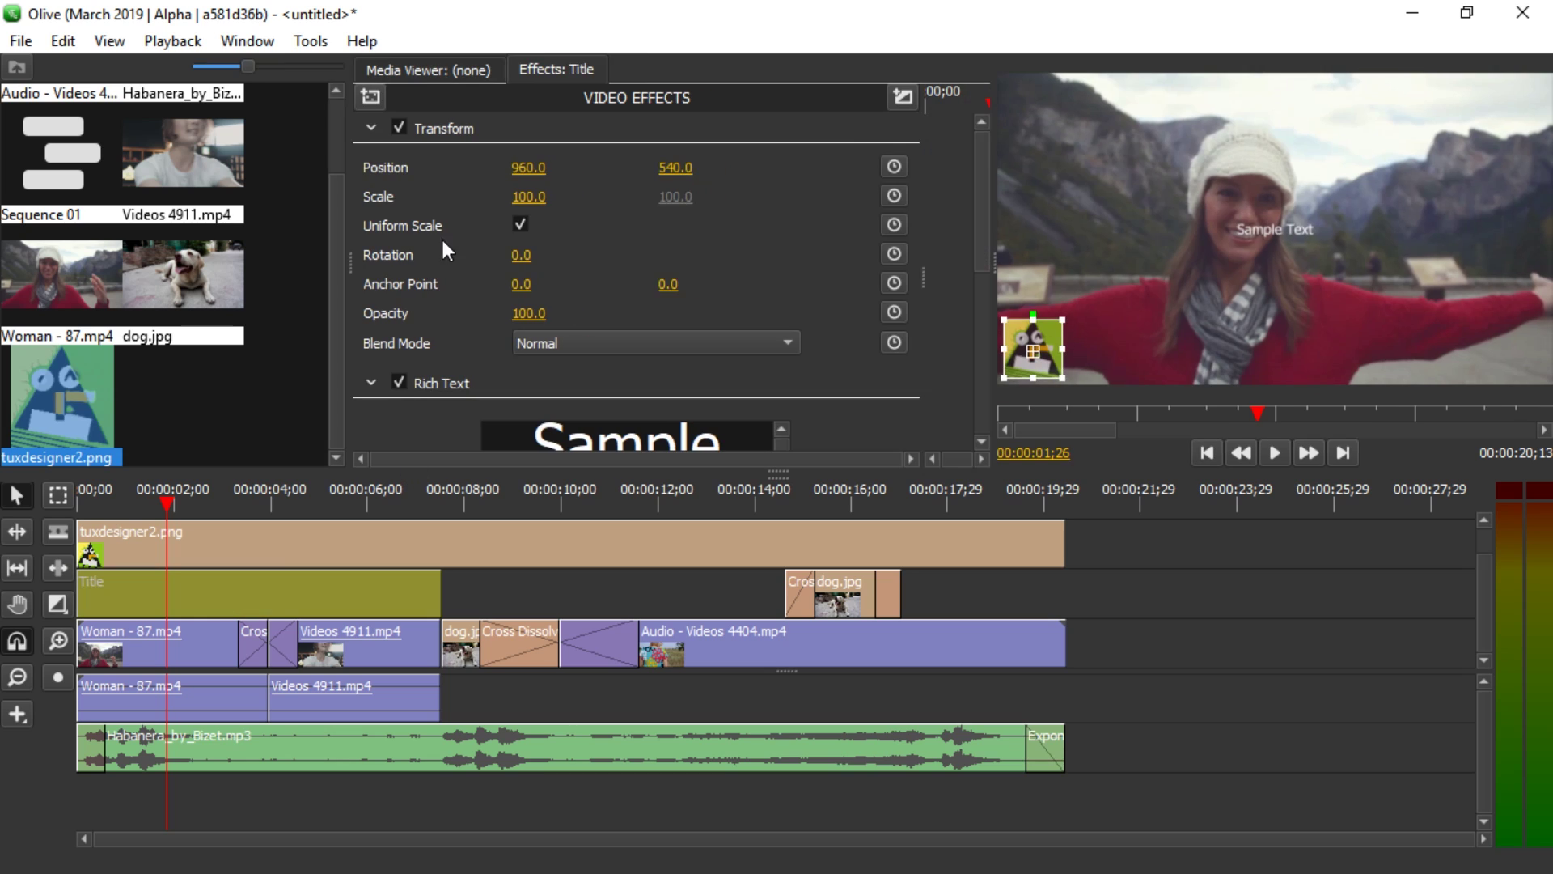
{"action": "left_click", "coordinate": [372, 128]}
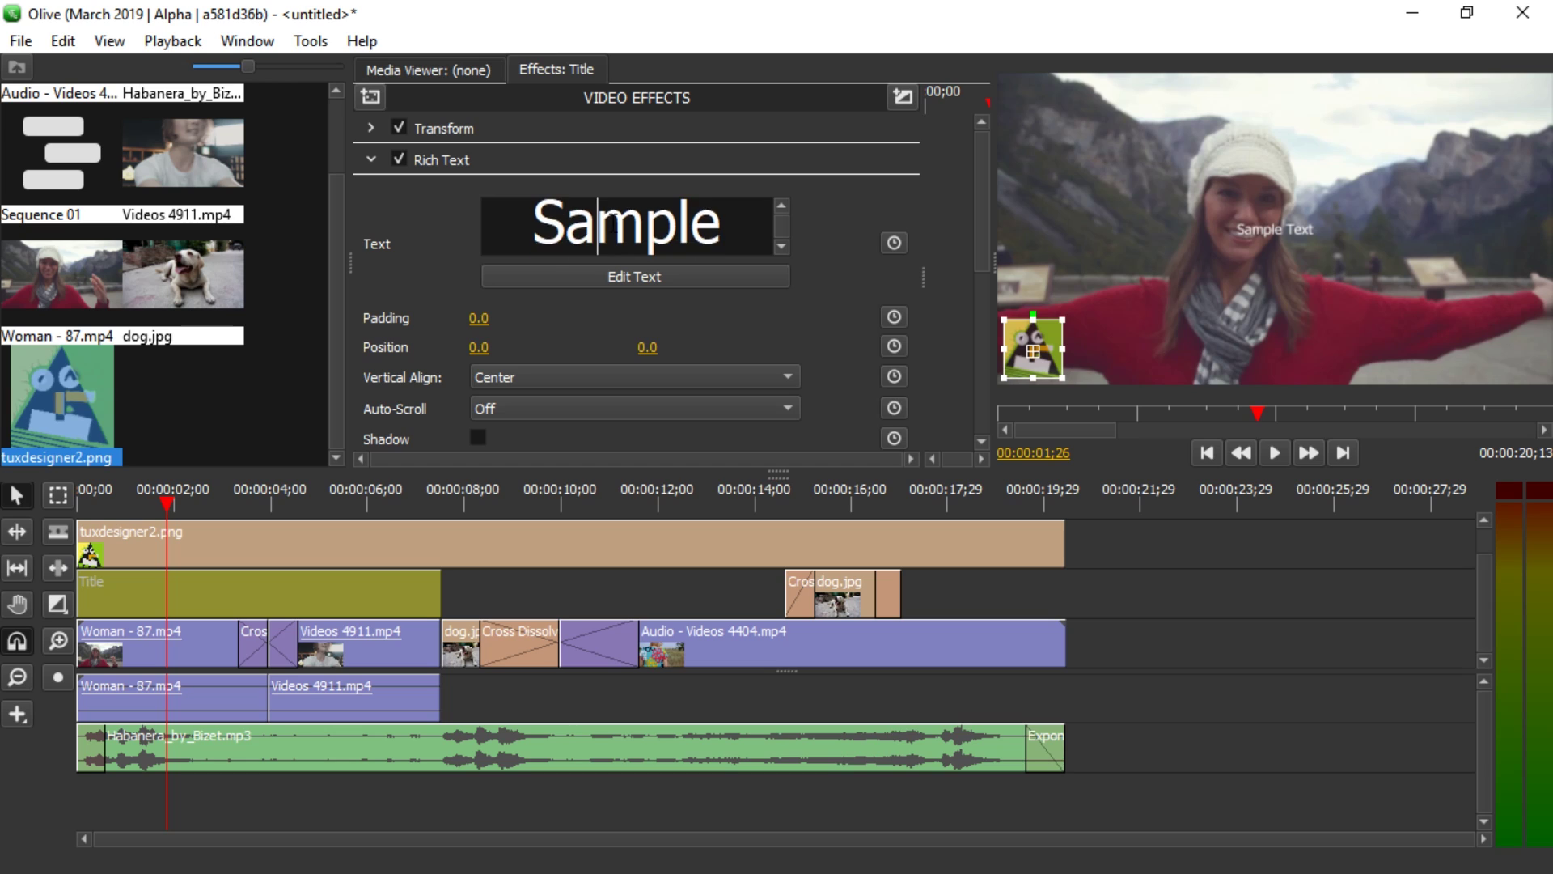
{"action": "double_click", "coordinate": [649, 209]}
{"action": "type", "text": "Tux is worh"}
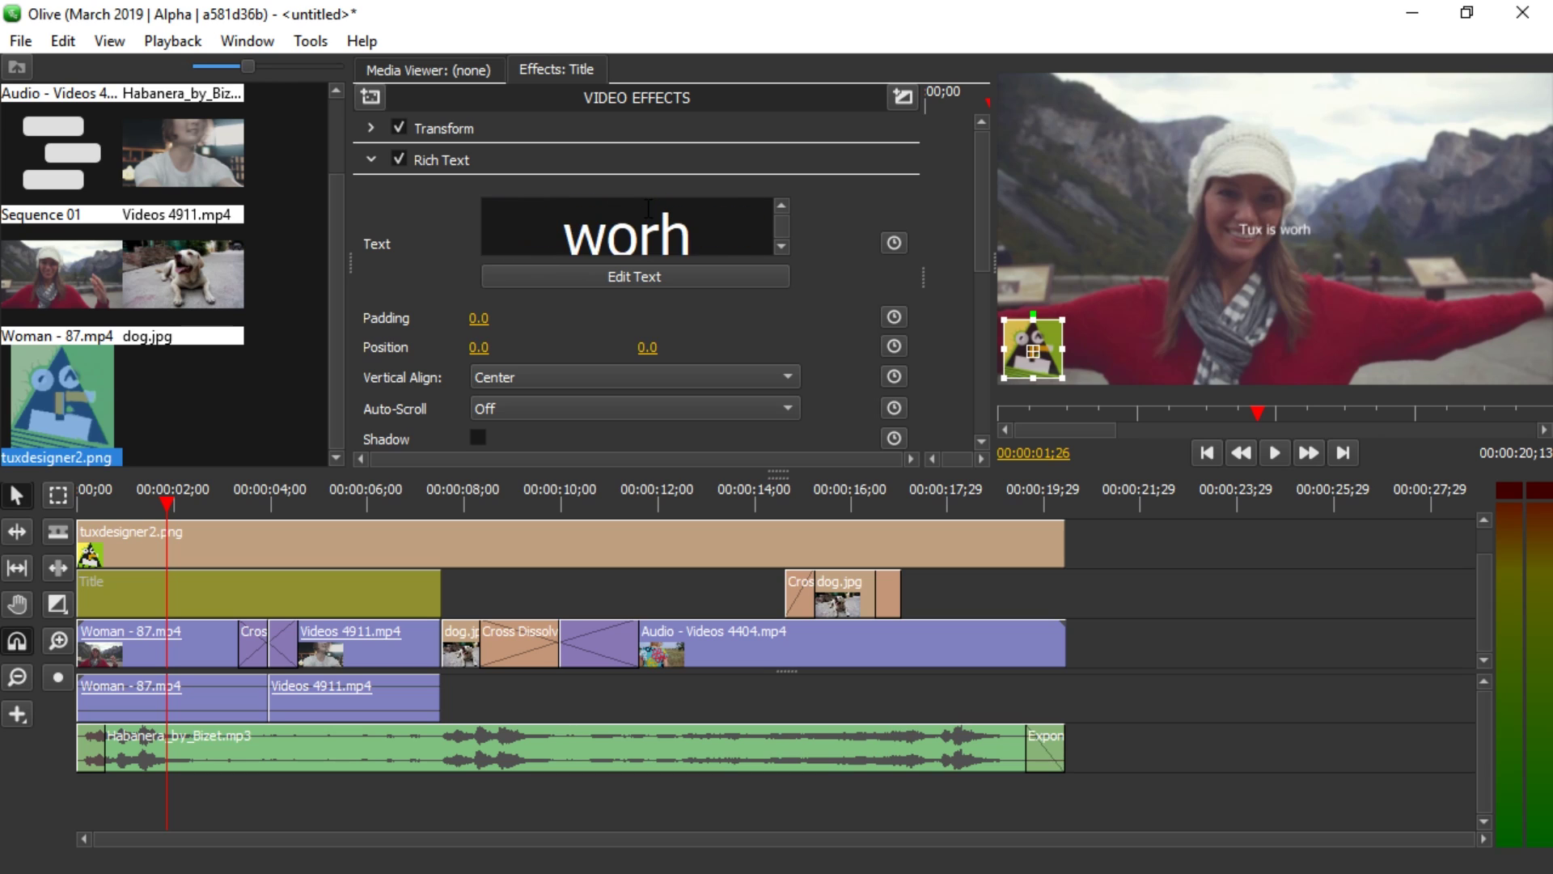
{"action": "key", "text": "BackSpace"}
{"action": "type", "text": "th a sub"}
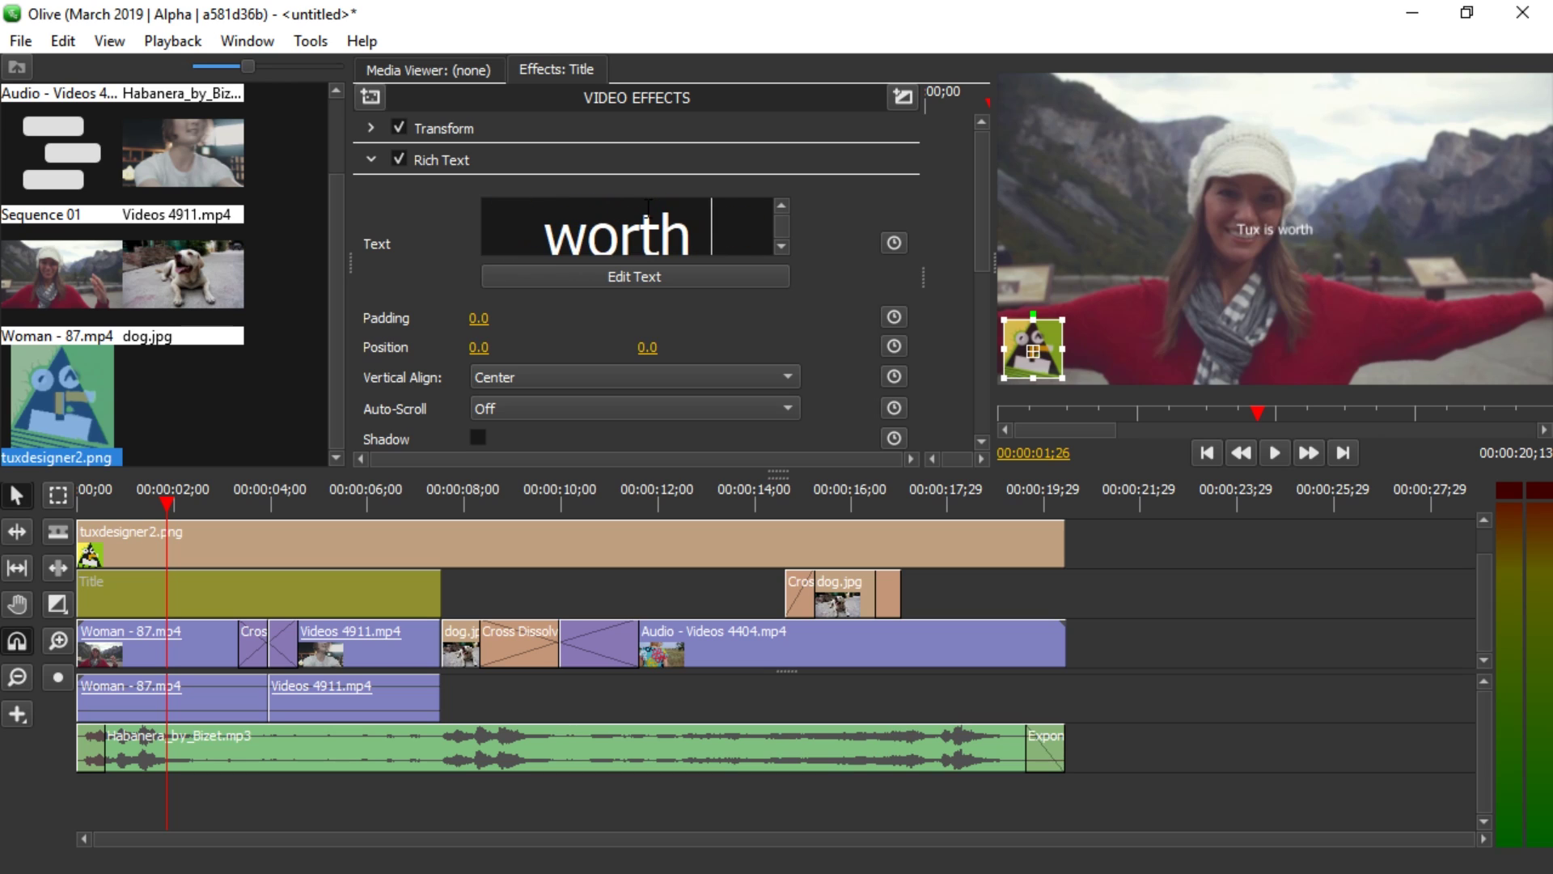
- Format the whole title text in bold Bahnschrift SemiBold at a larger font size
{"action": "double_click", "coordinate": [628, 233]}
{"action": "left_click", "coordinate": [620, 276]}
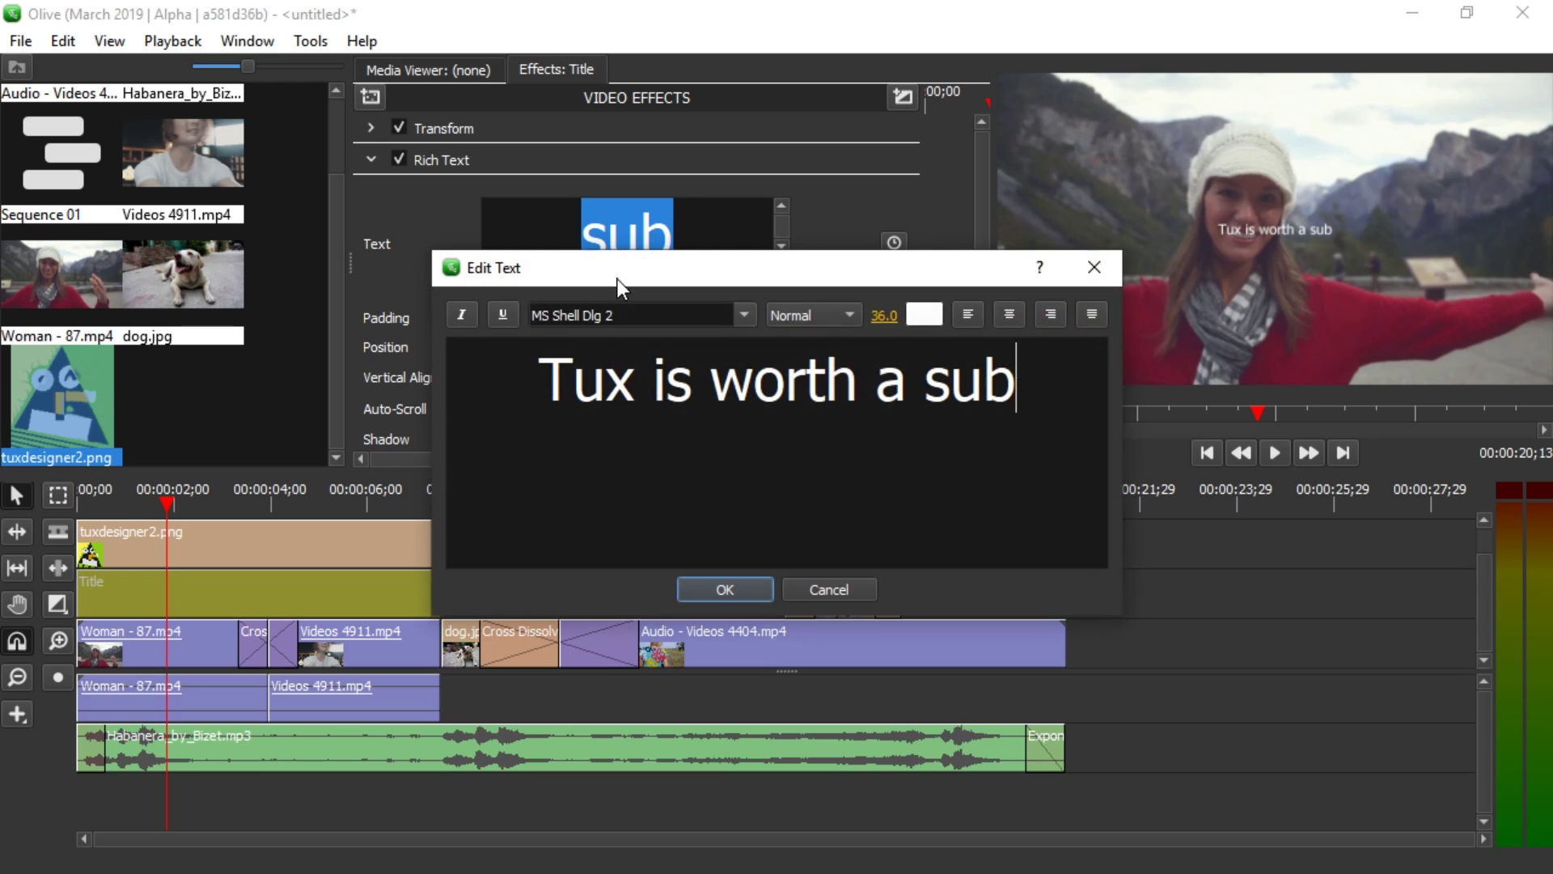
{"action": "key", "text": "ctrl+a"}
{"action": "left_click", "coordinate": [743, 315]}
{"action": "left_click", "coordinate": [739, 430]}
{"action": "left_click", "coordinate": [813, 314]}
{"action": "left_click", "coordinate": [813, 391]}
{"action": "left_click_drag", "start_coordinate": [885, 317], "coordinate": [930, 317]}
{"action": "left_click", "coordinate": [730, 587]}
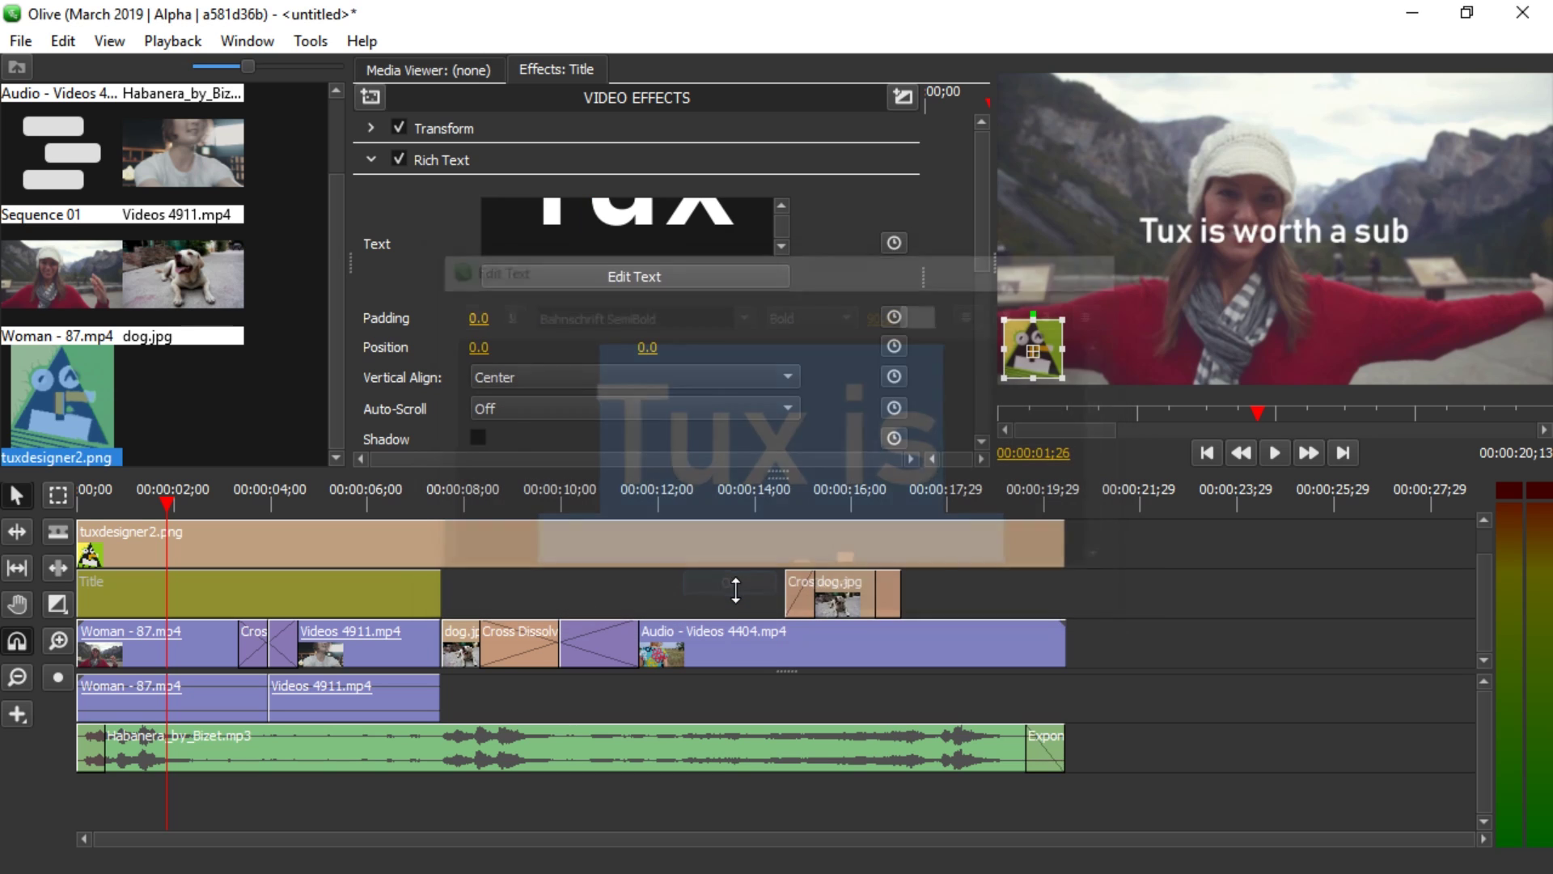
- Lower the title text to a position of about 0, 151 and check it over the second clip at about 00:00:05;25
{"action": "left_click_drag", "start_coordinate": [478, 347], "coordinate": [503, 347]}
{"action": "left_click_drag", "start_coordinate": [647, 347], "coordinate": [678, 347]}
{"action": "left_click", "coordinate": [372, 493]}
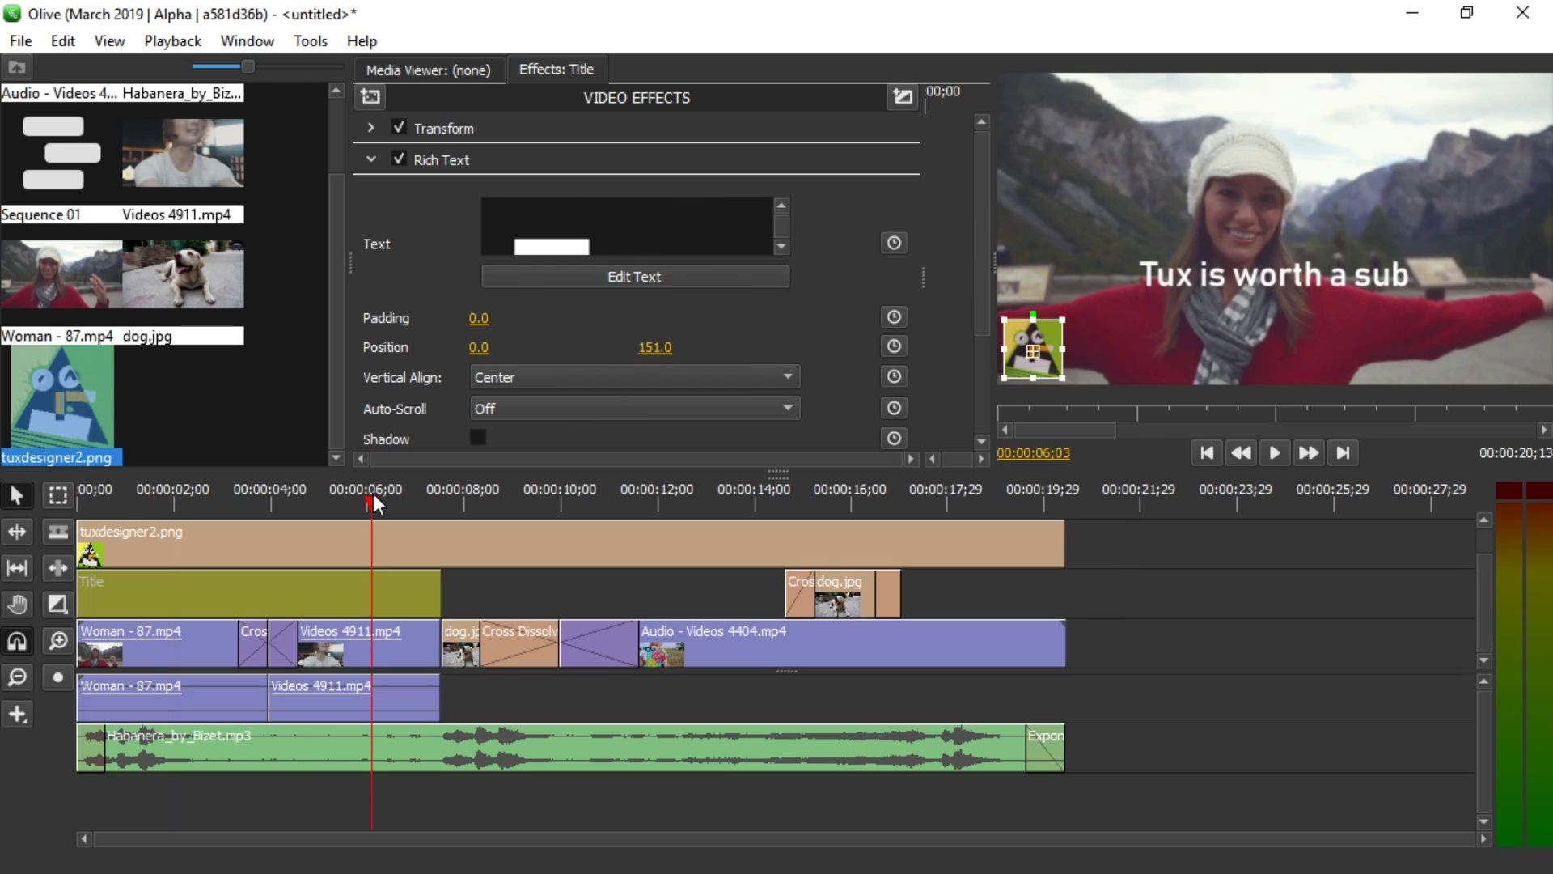
{"action": "left_click", "coordinate": [328, 499]}
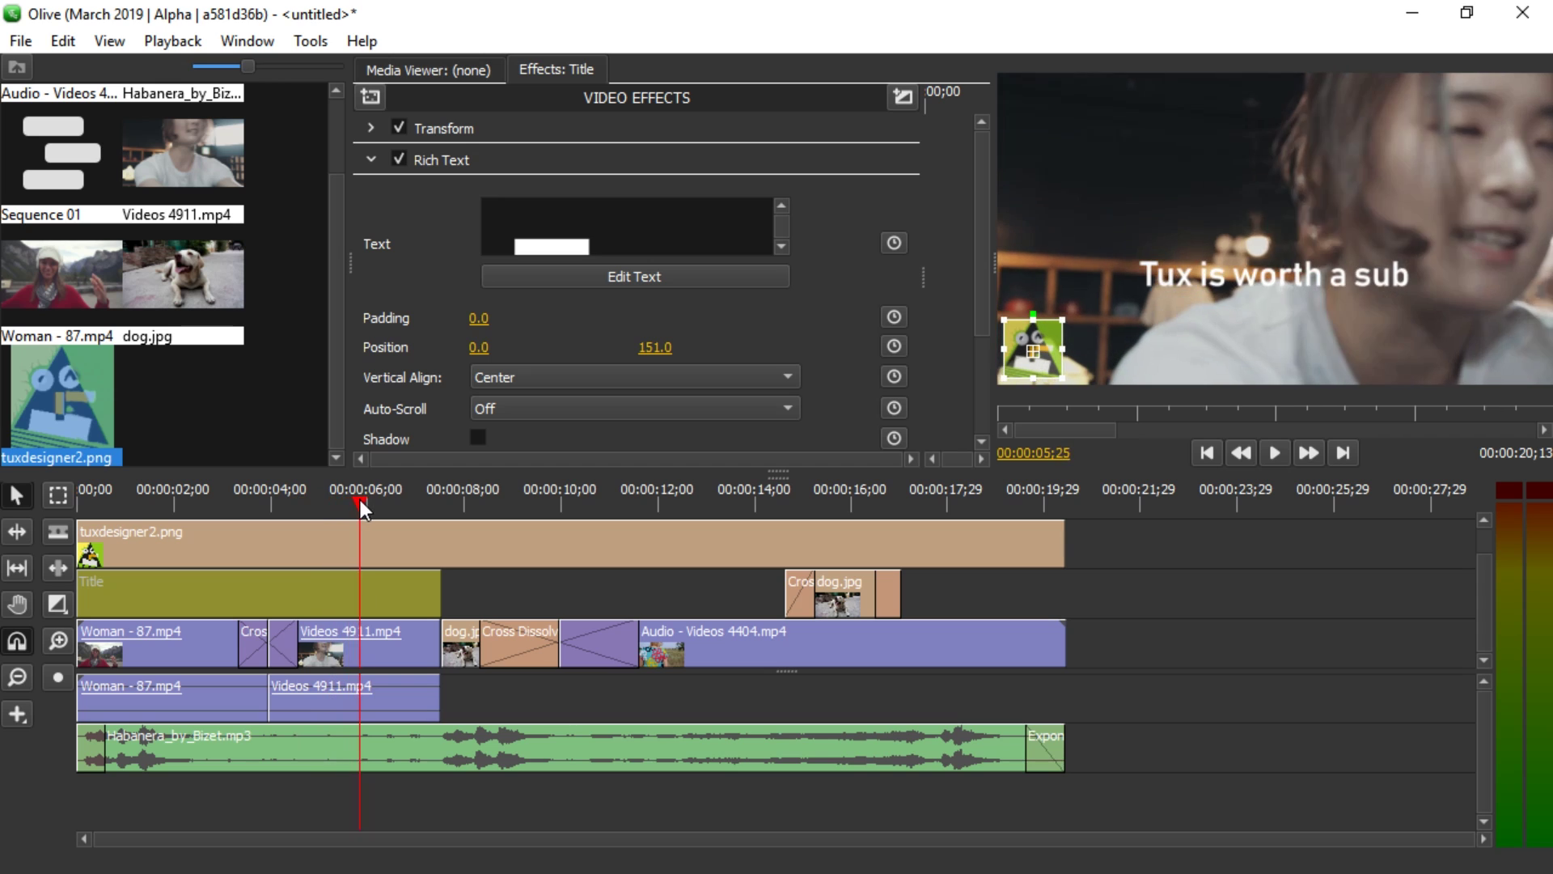
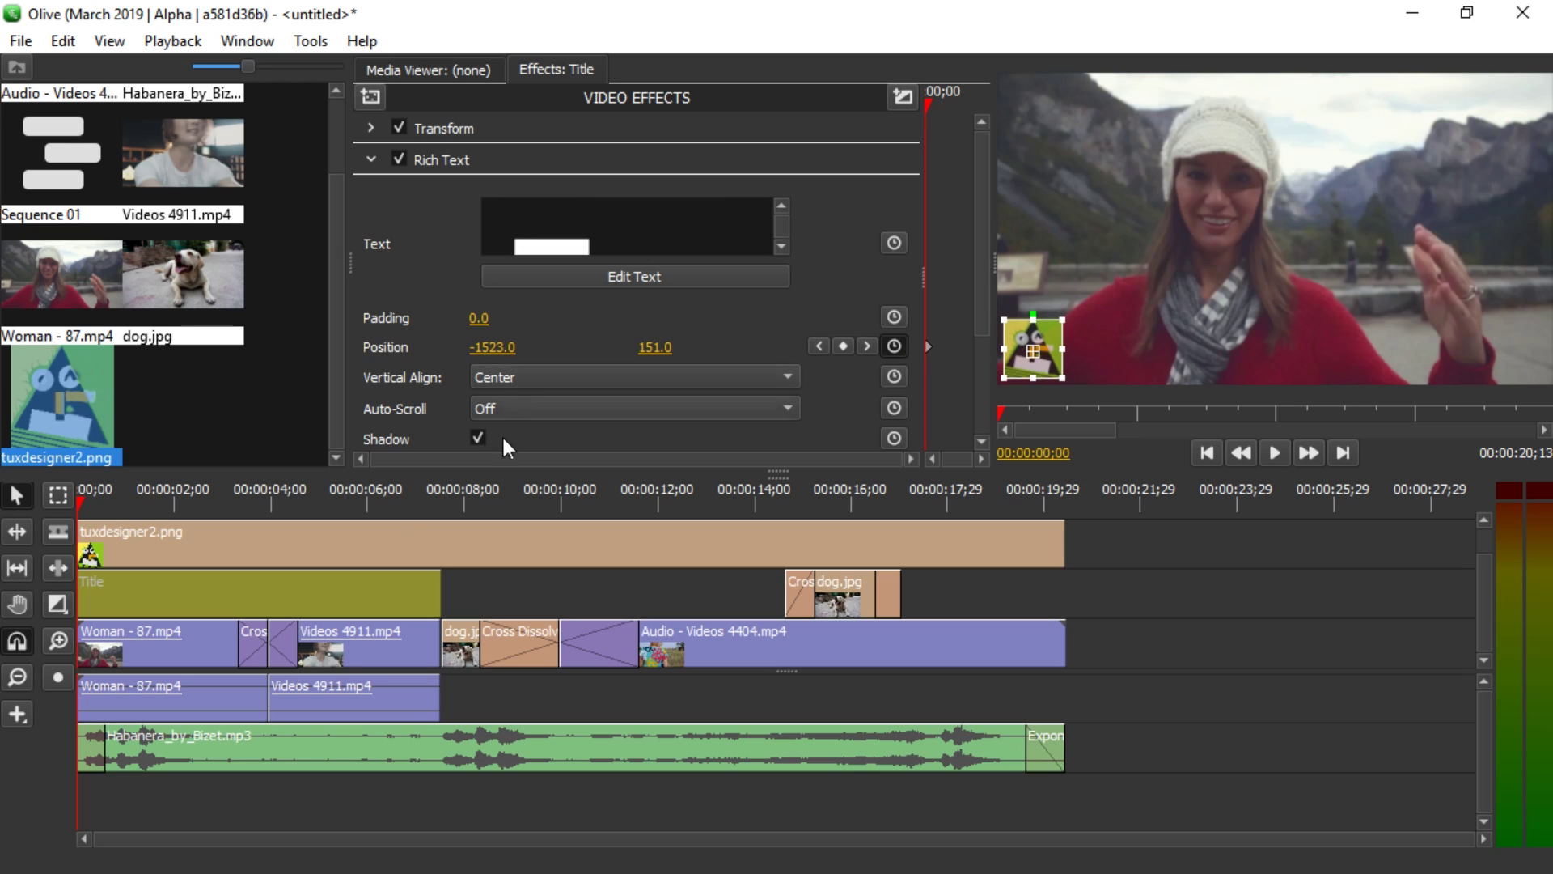
- Add a title text position keyframe at 00:00:00;15 with the horizontal position set to 0
{"action": "mouse_move", "coordinate": [88, 499]}
{"action": "left_mouse_down"}
{"action": "mouse_move", "coordinate": [147, 506]}
{"action": "mouse_move", "coordinate": [101, 504]}
{"action": "left_mouse_up"}
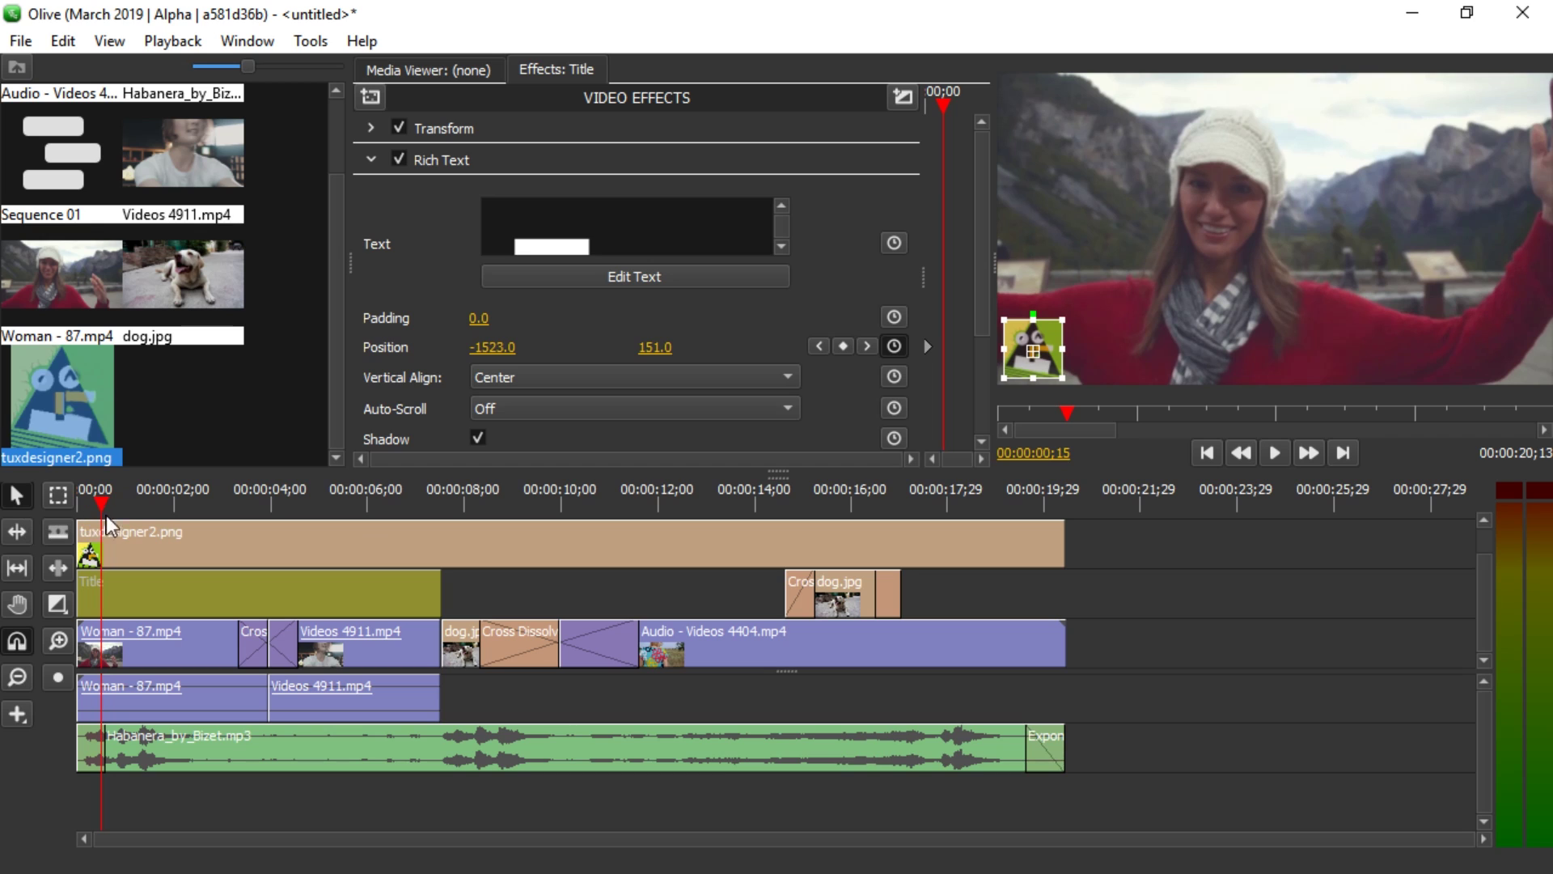
{"action": "left_click_drag", "start_coordinate": [491, 347], "coordinate": [614, 348]}
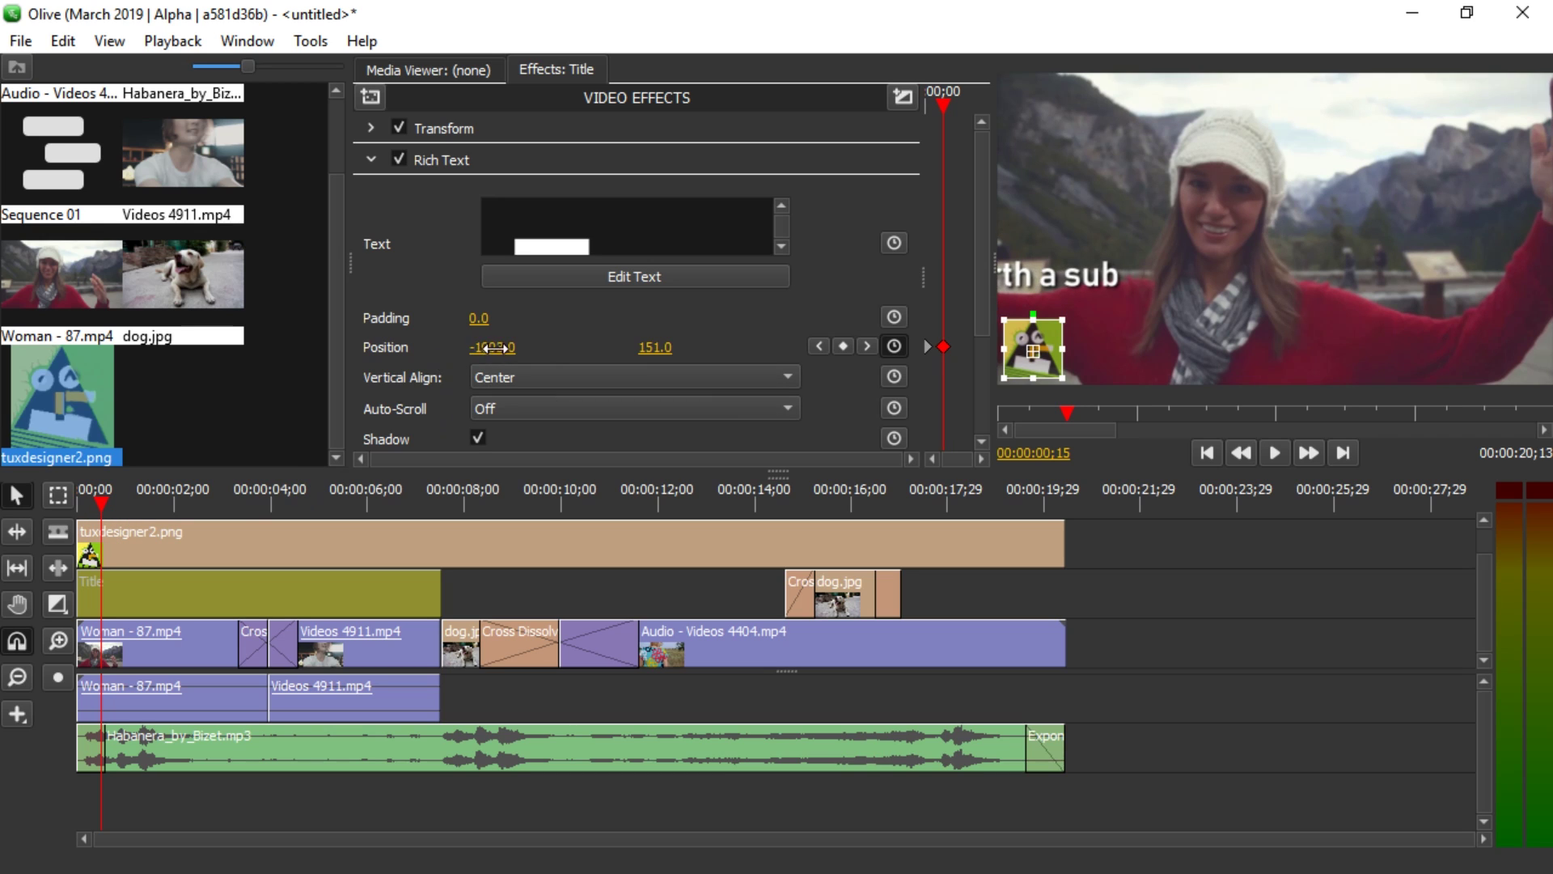
{"action": "left_click", "coordinate": [494, 348]}
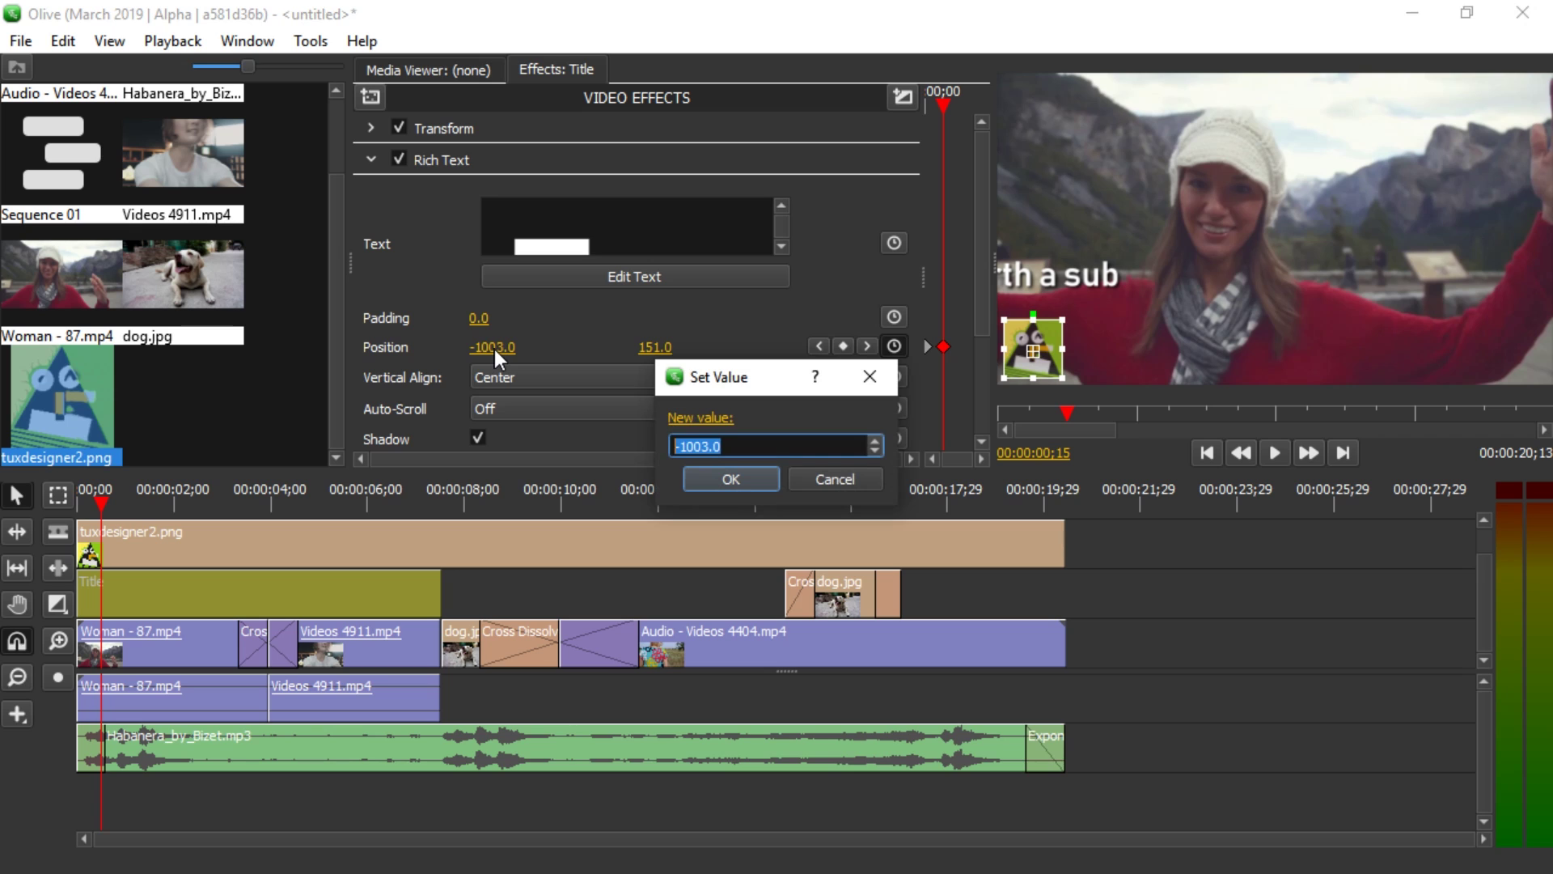
{"action": "type", "text": "0"}
{"action": "key", "text": "Return"}
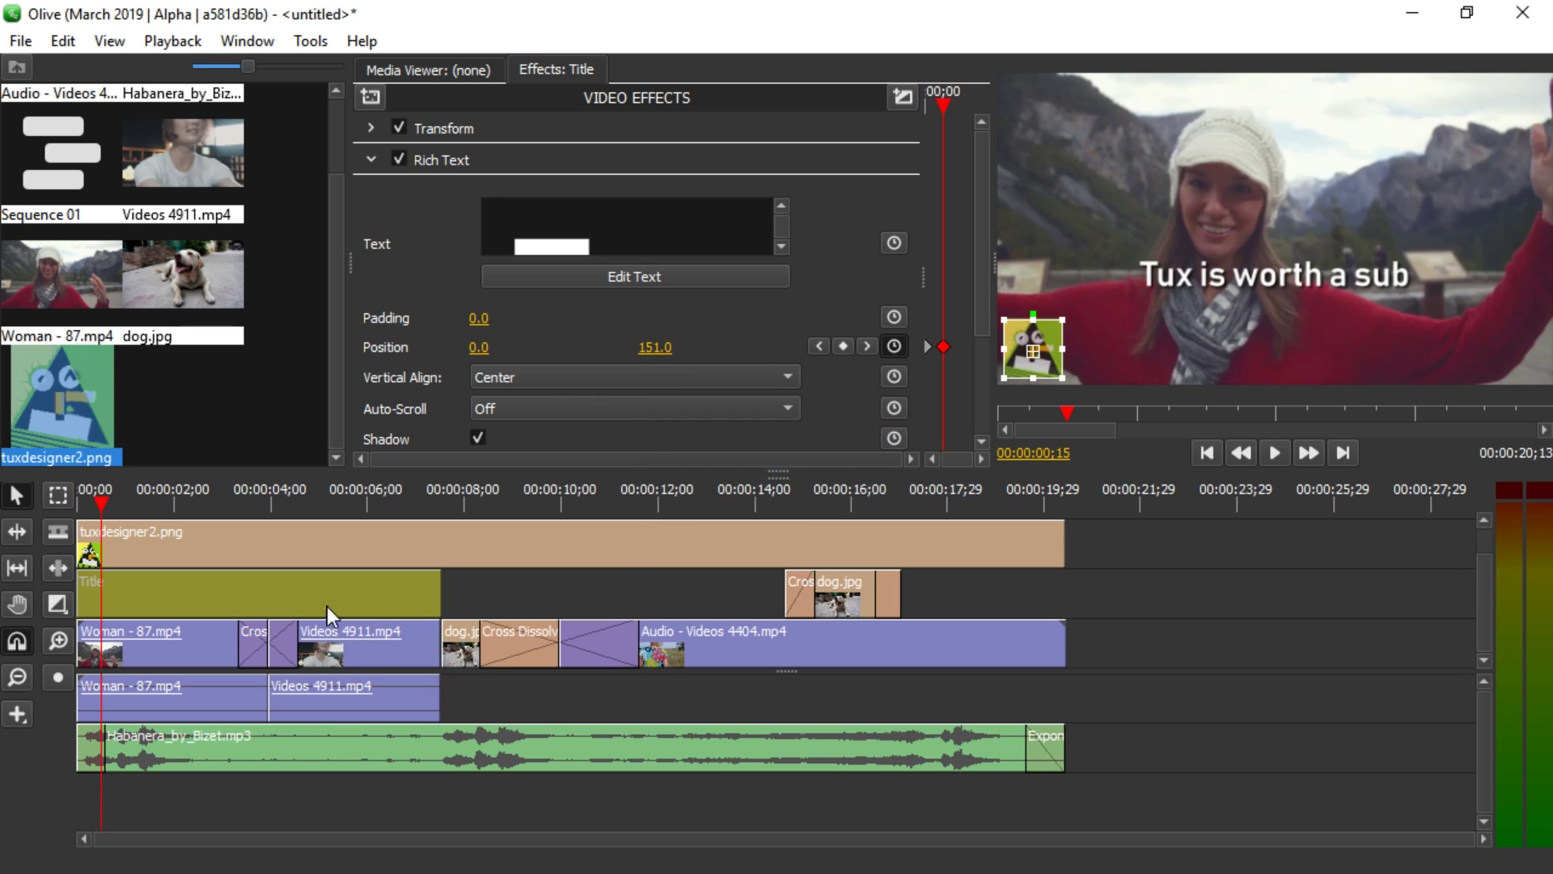
- Play the sequence from the start to preview the title's slide-in animation
{"action": "left_click", "coordinate": [81, 493]}
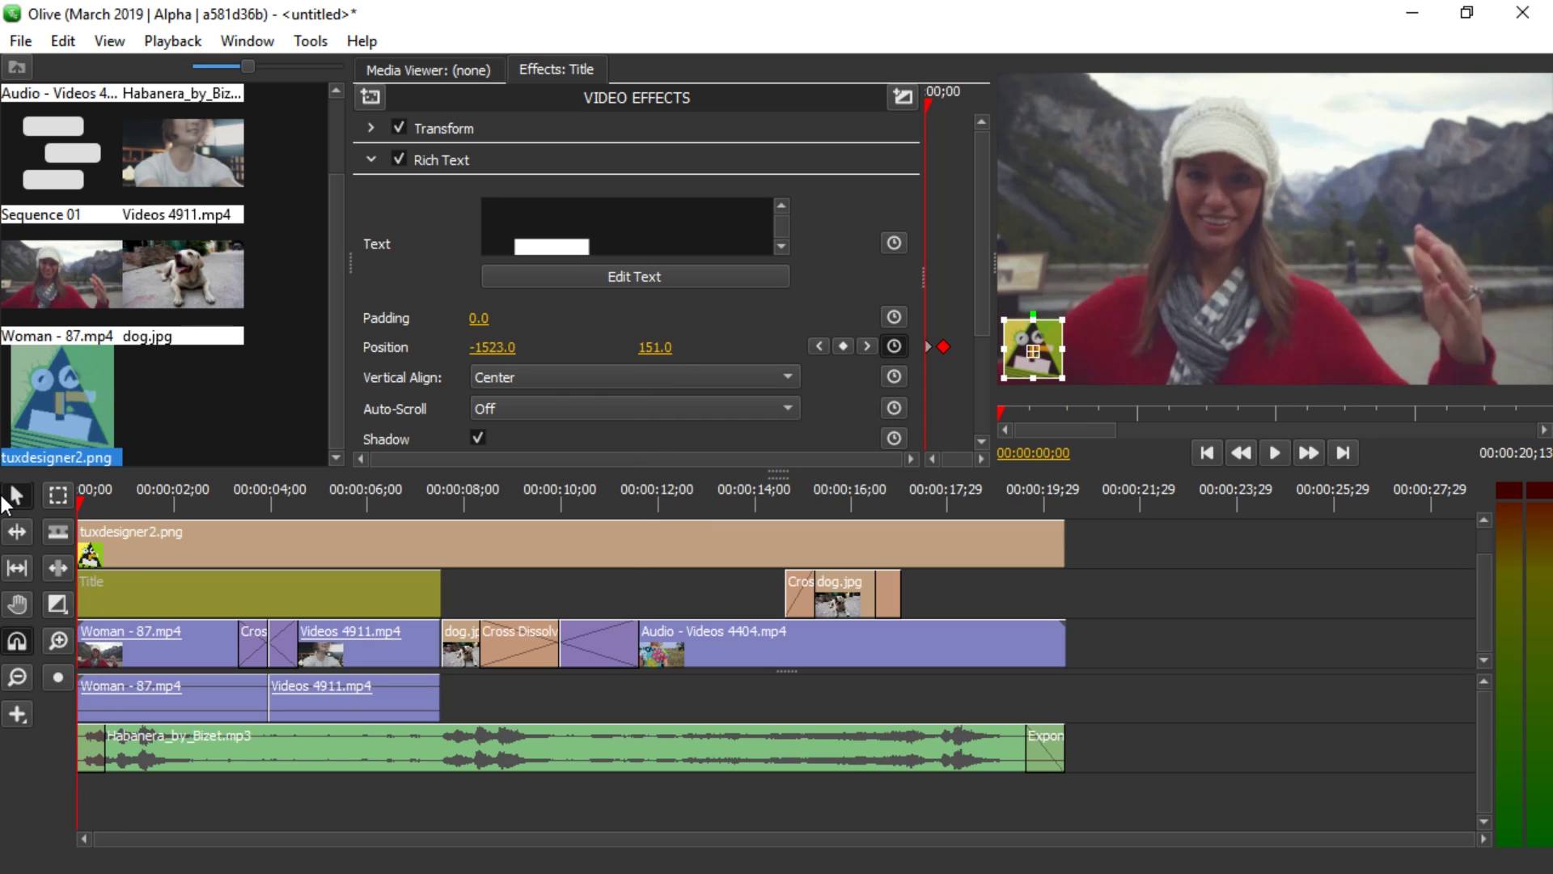
{"action": "key", "text": "space"}
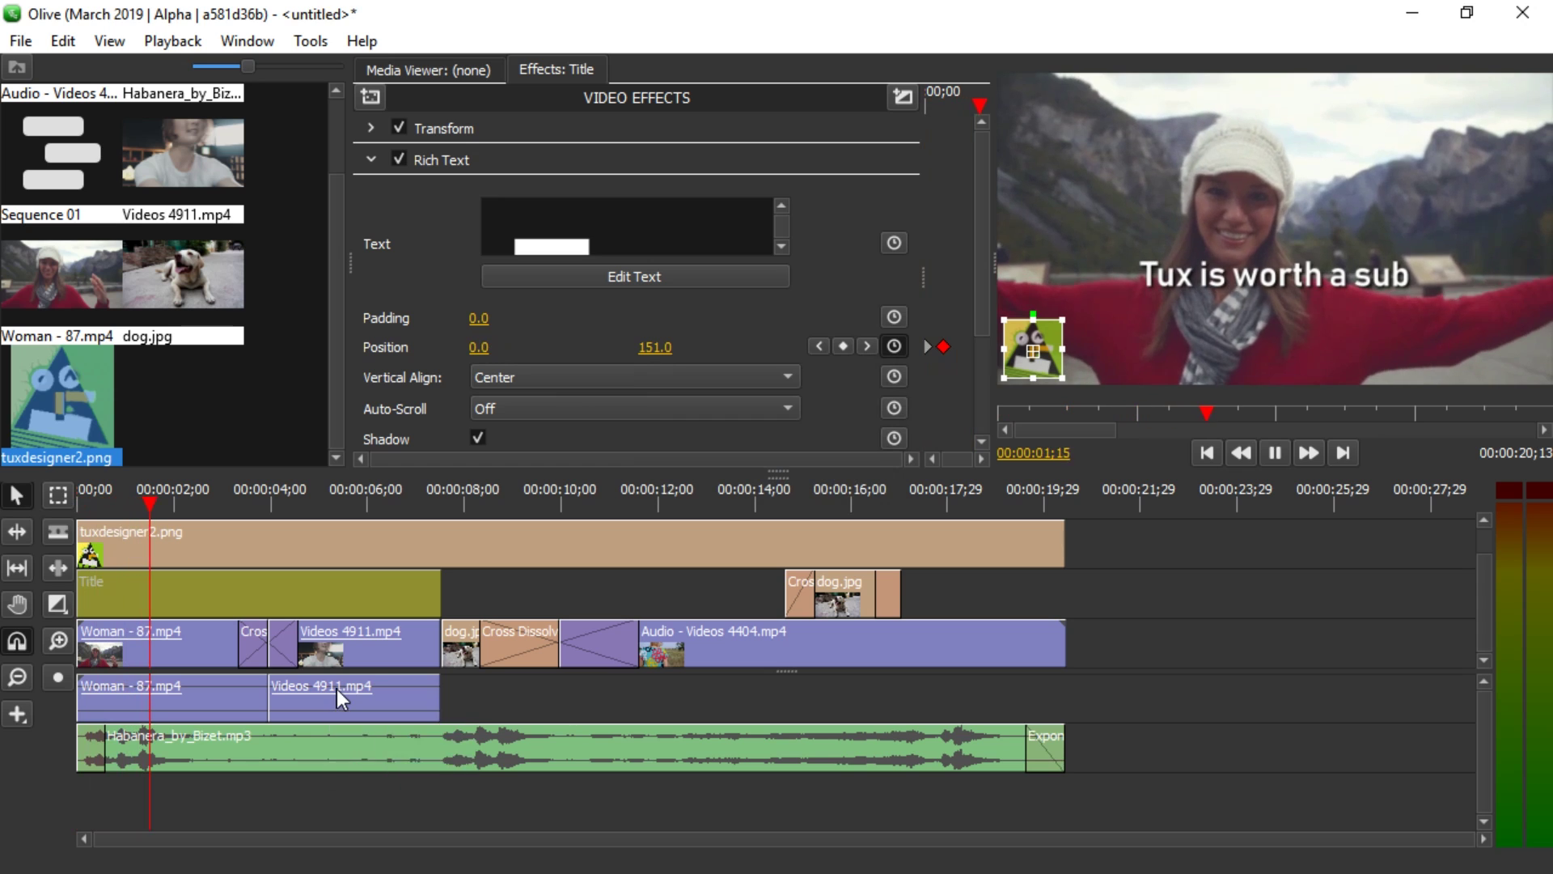
{"action": "key", "text": "space"}
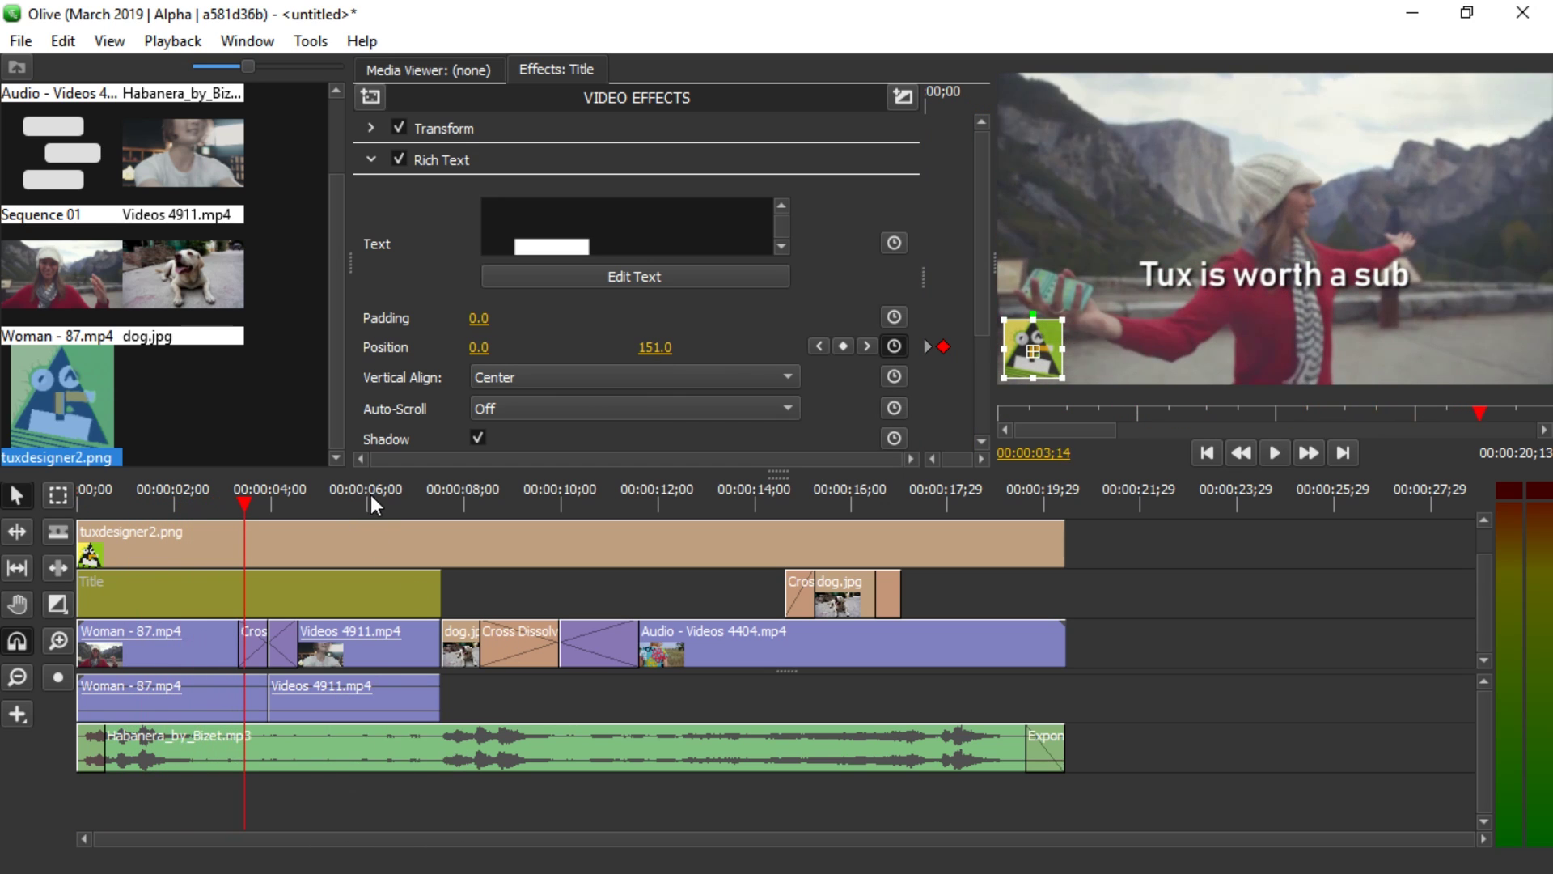
- Set the title text's vertical position to about 631 at 00:00:07;15 for its exit, and play the whole sequence from the start
{"action": "left_click_drag", "start_coordinate": [370, 495], "coordinate": [402, 499]}
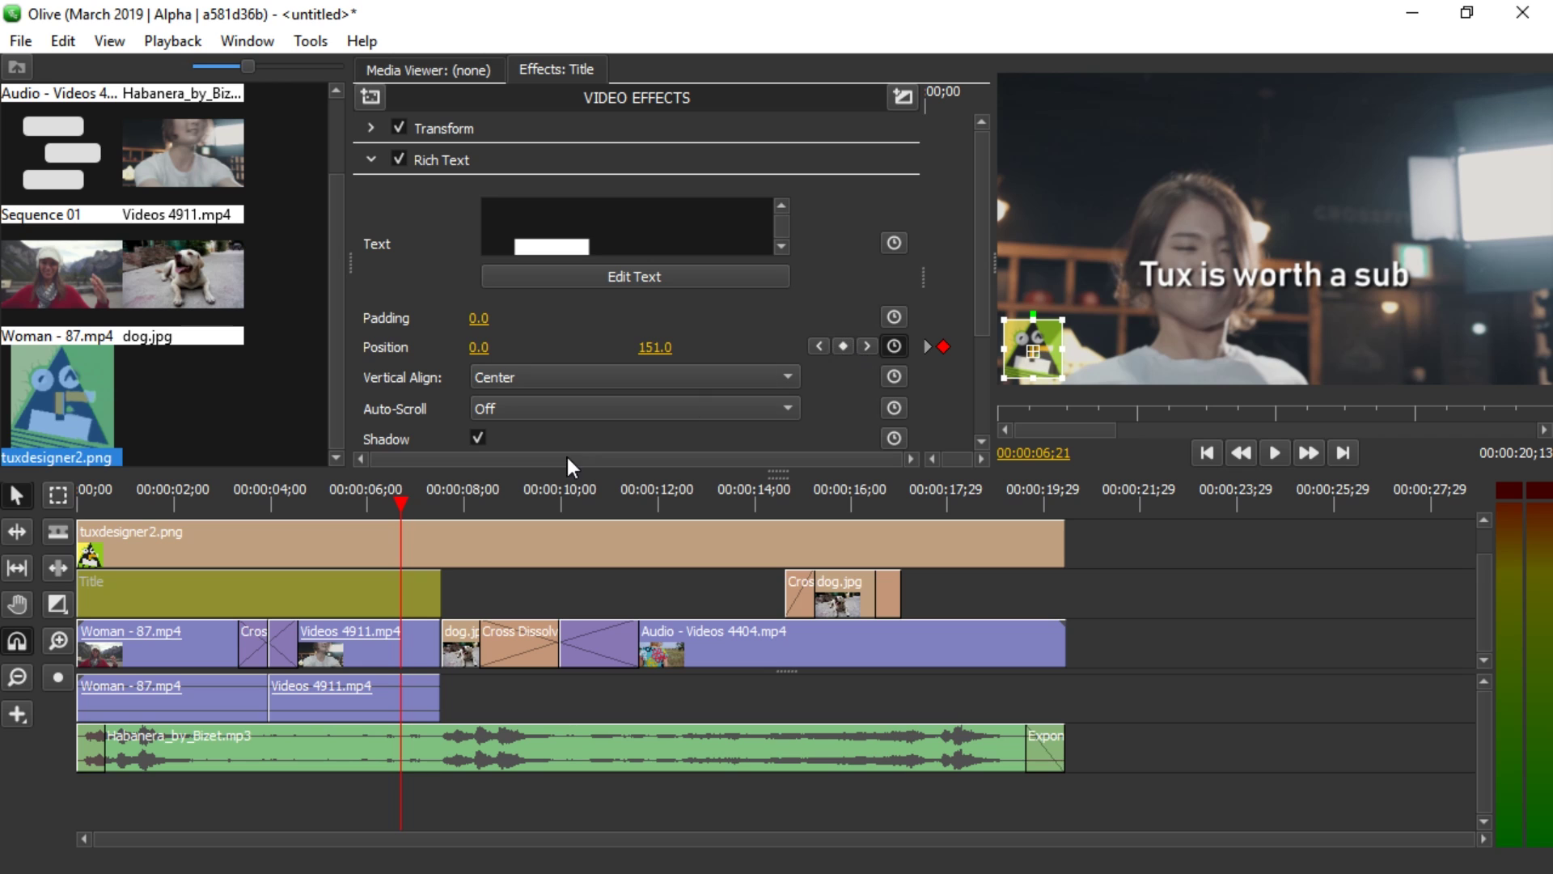
{"action": "left_click_drag", "start_coordinate": [421, 491], "coordinate": [419, 489]}
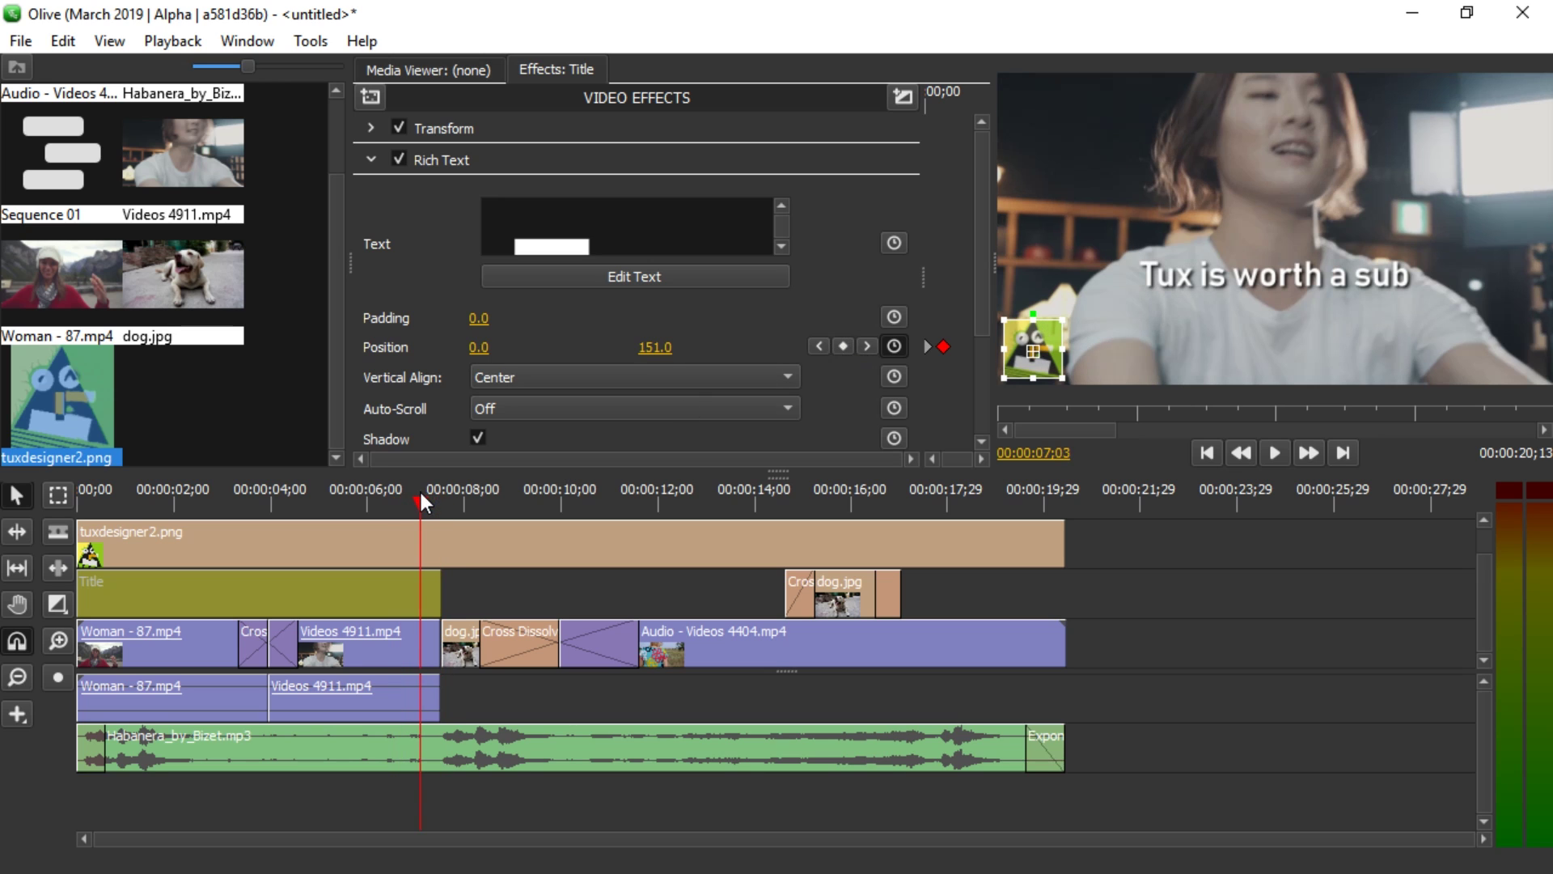
{"action": "key", "text": "space"}
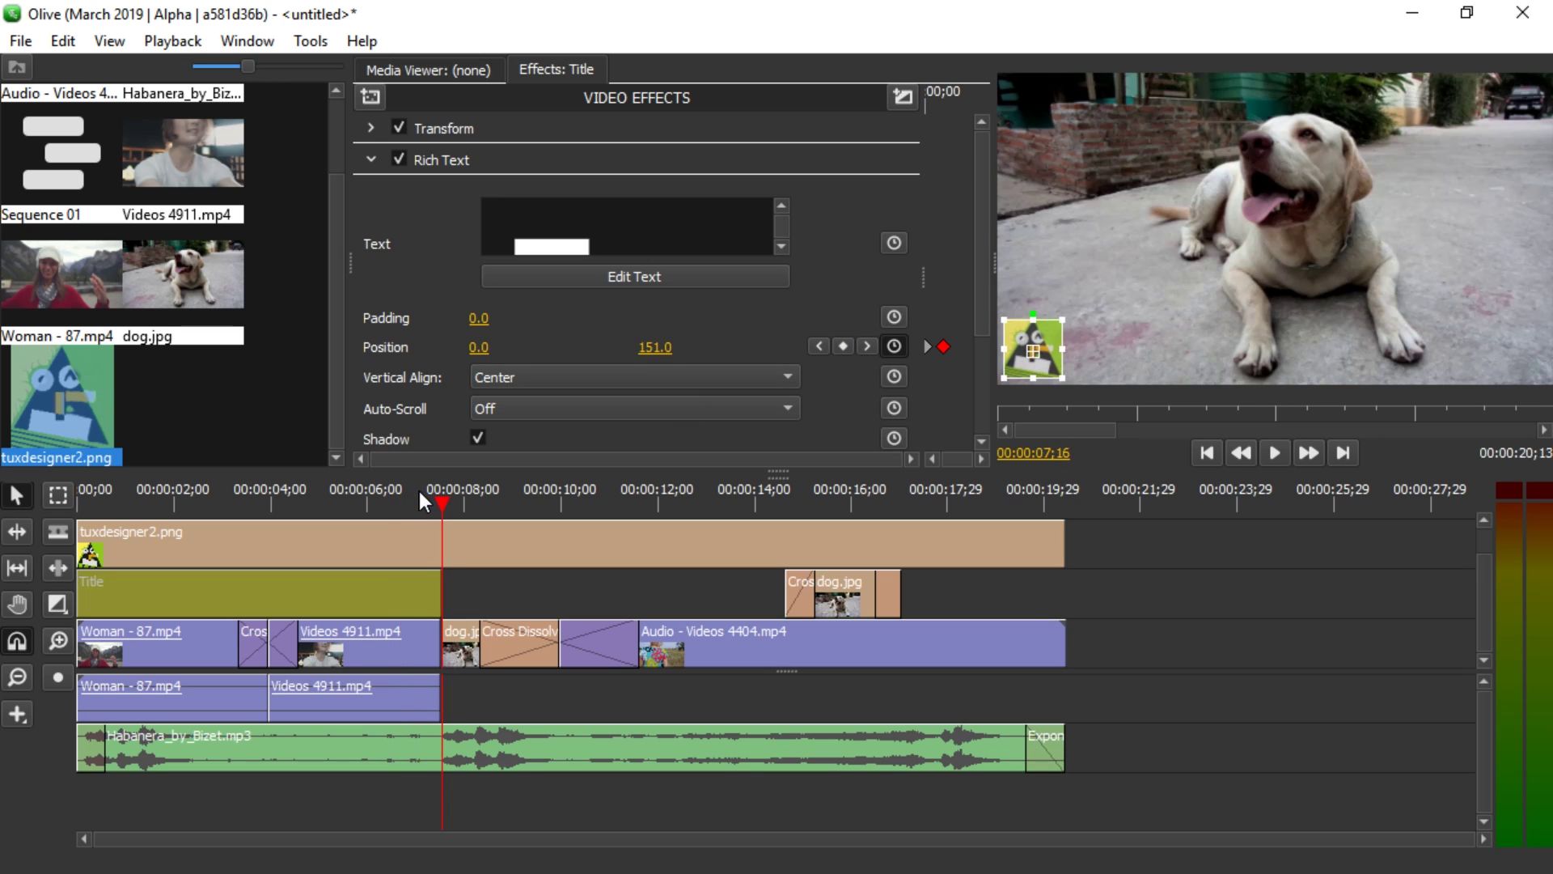
{"action": "key", "text": "Left"}
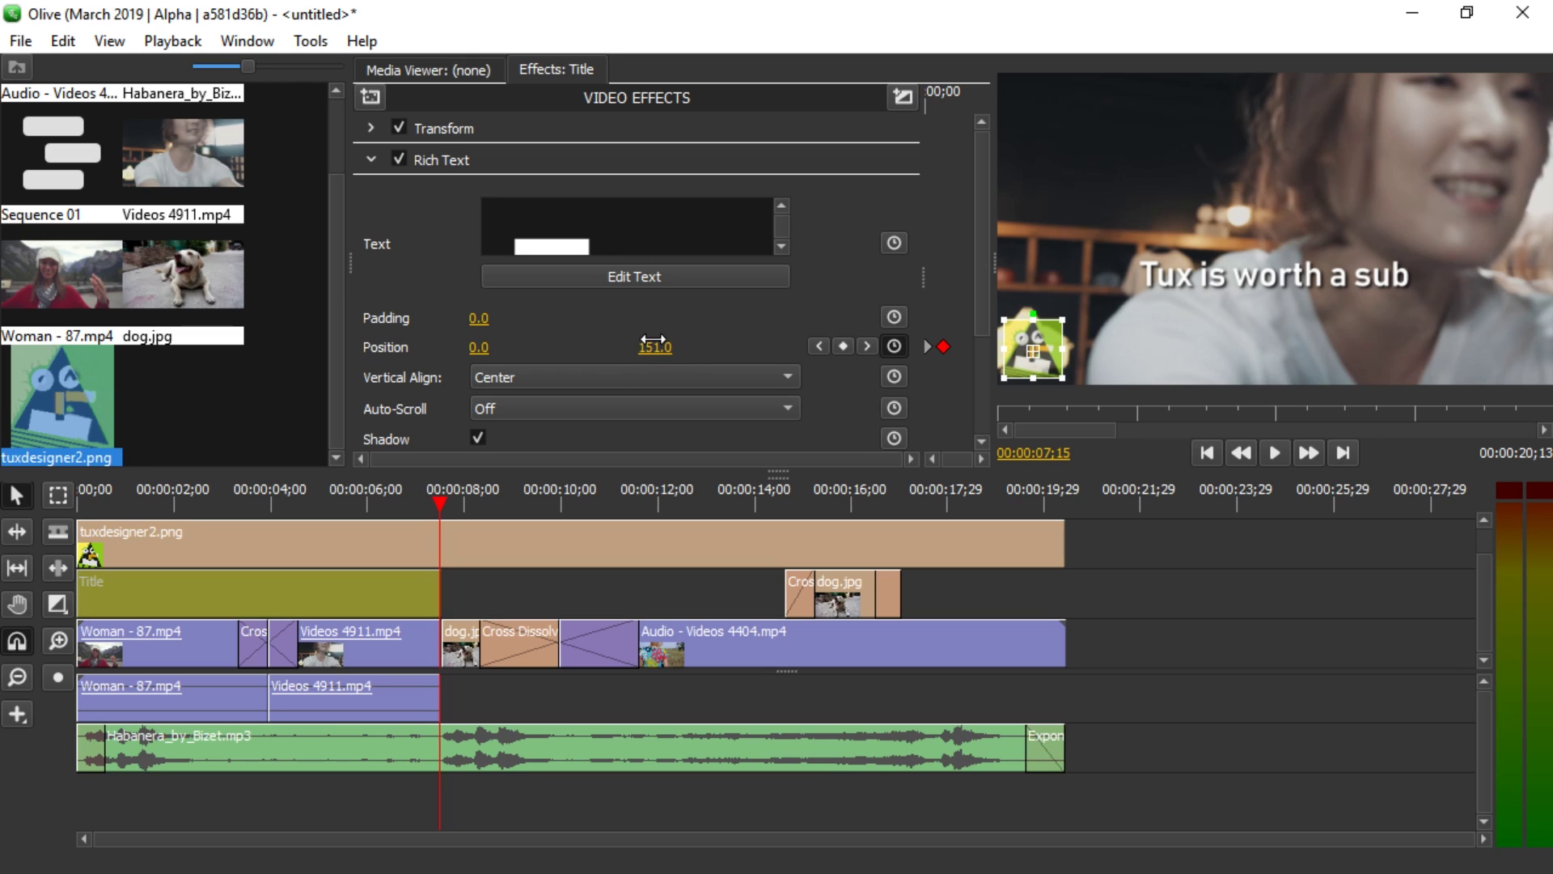
{"action": "left_click_drag", "start_coordinate": [656, 348], "coordinate": [623, 357]}
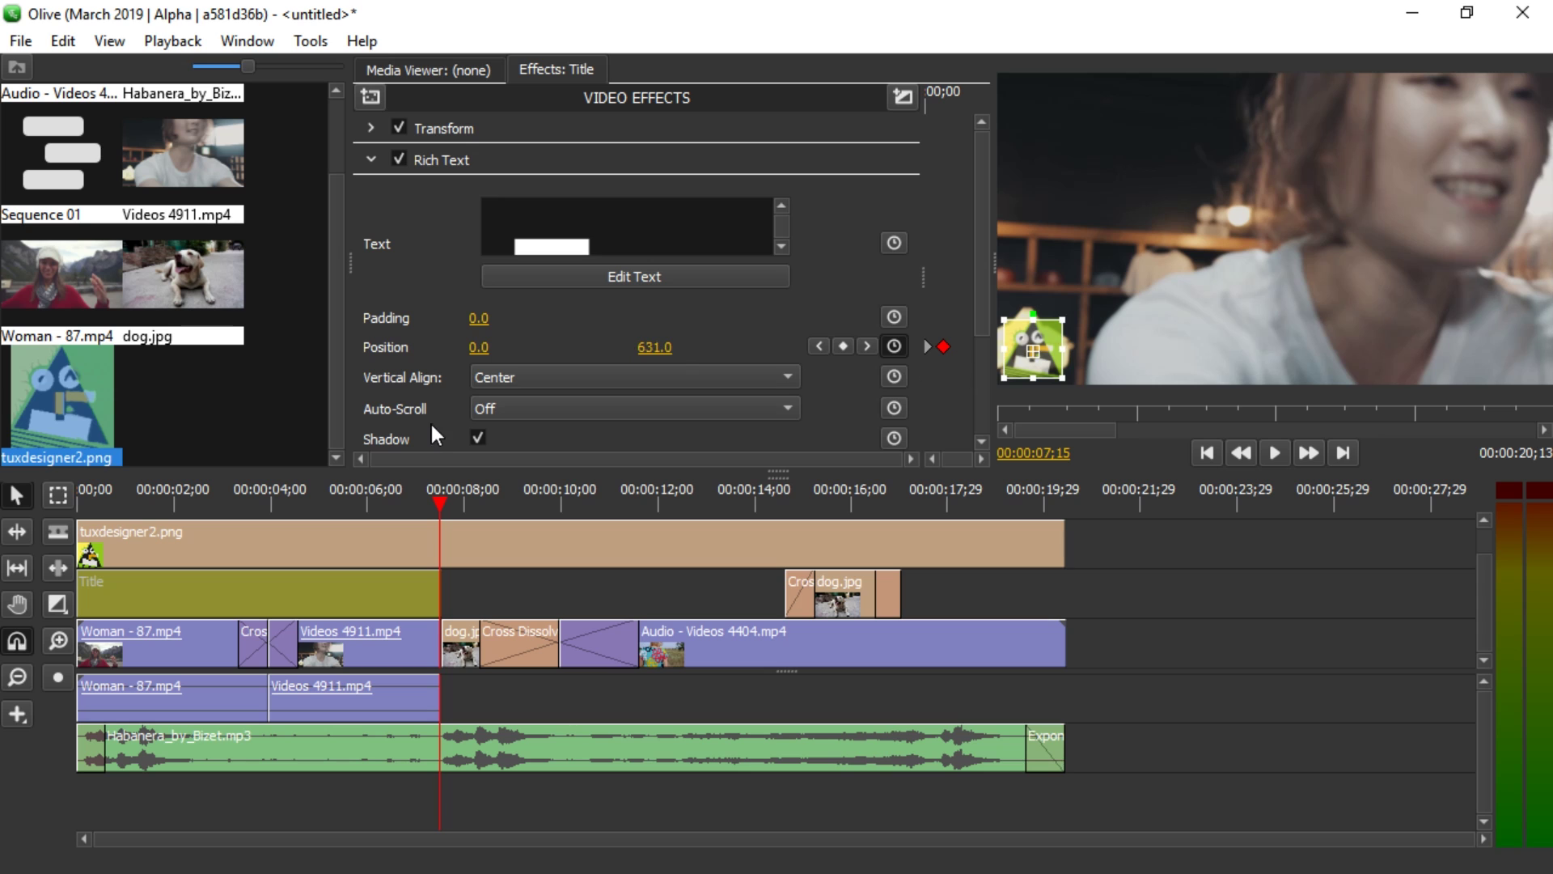
{"action": "left_click_drag", "start_coordinate": [438, 494], "coordinate": [6, 497]}
{"action": "key", "text": "space"}
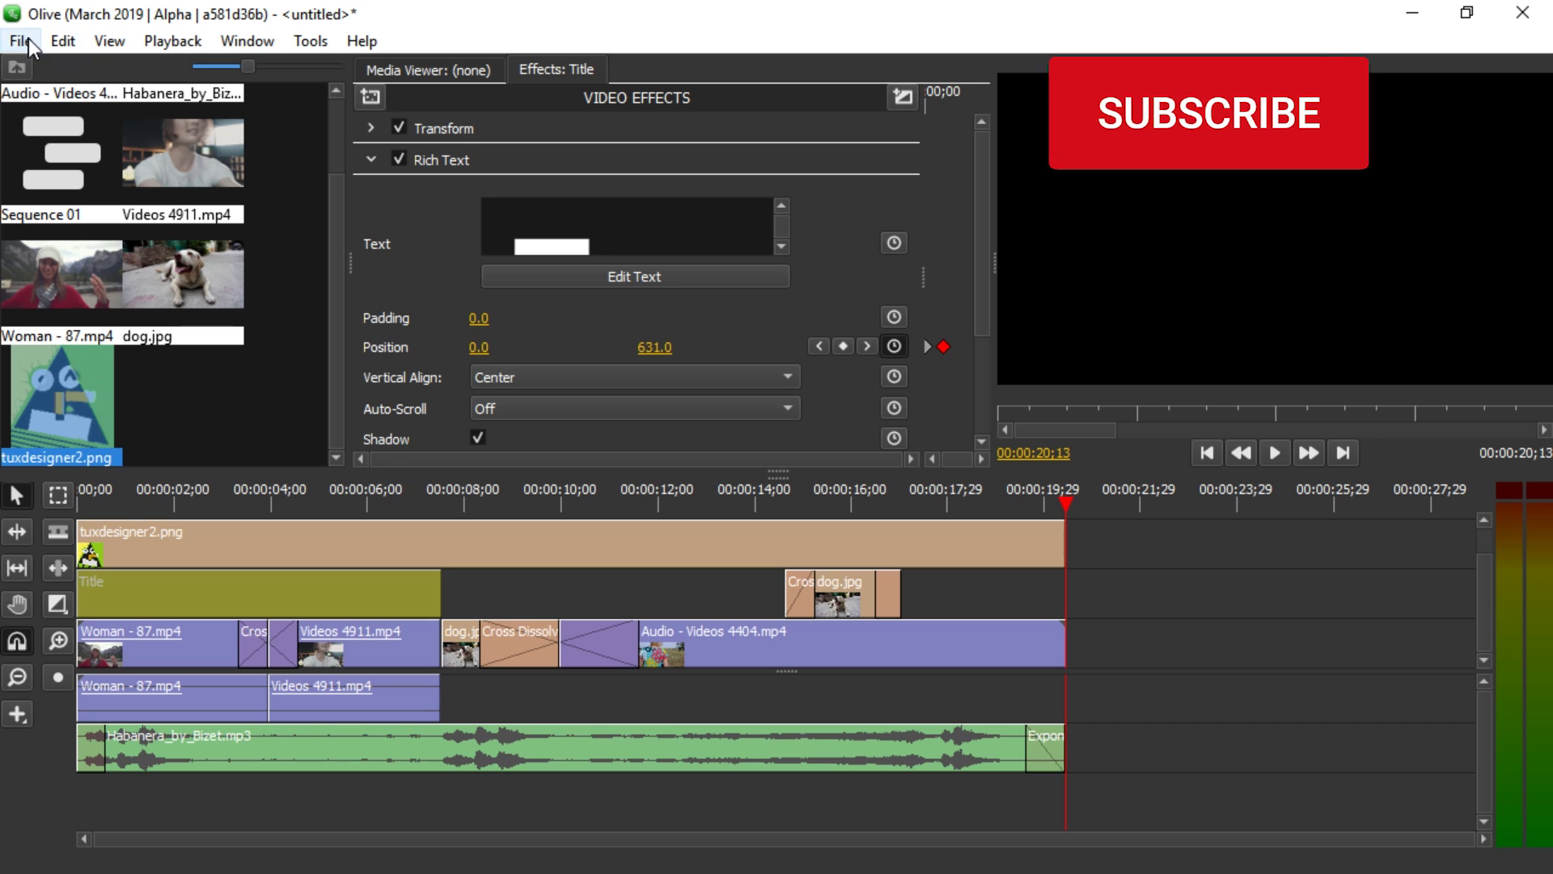
- Review the available export formats for Sequence 01, keep MPEG-4 Video, and close the export settings without exporting
{"action": "left_click", "coordinate": [21, 40]}
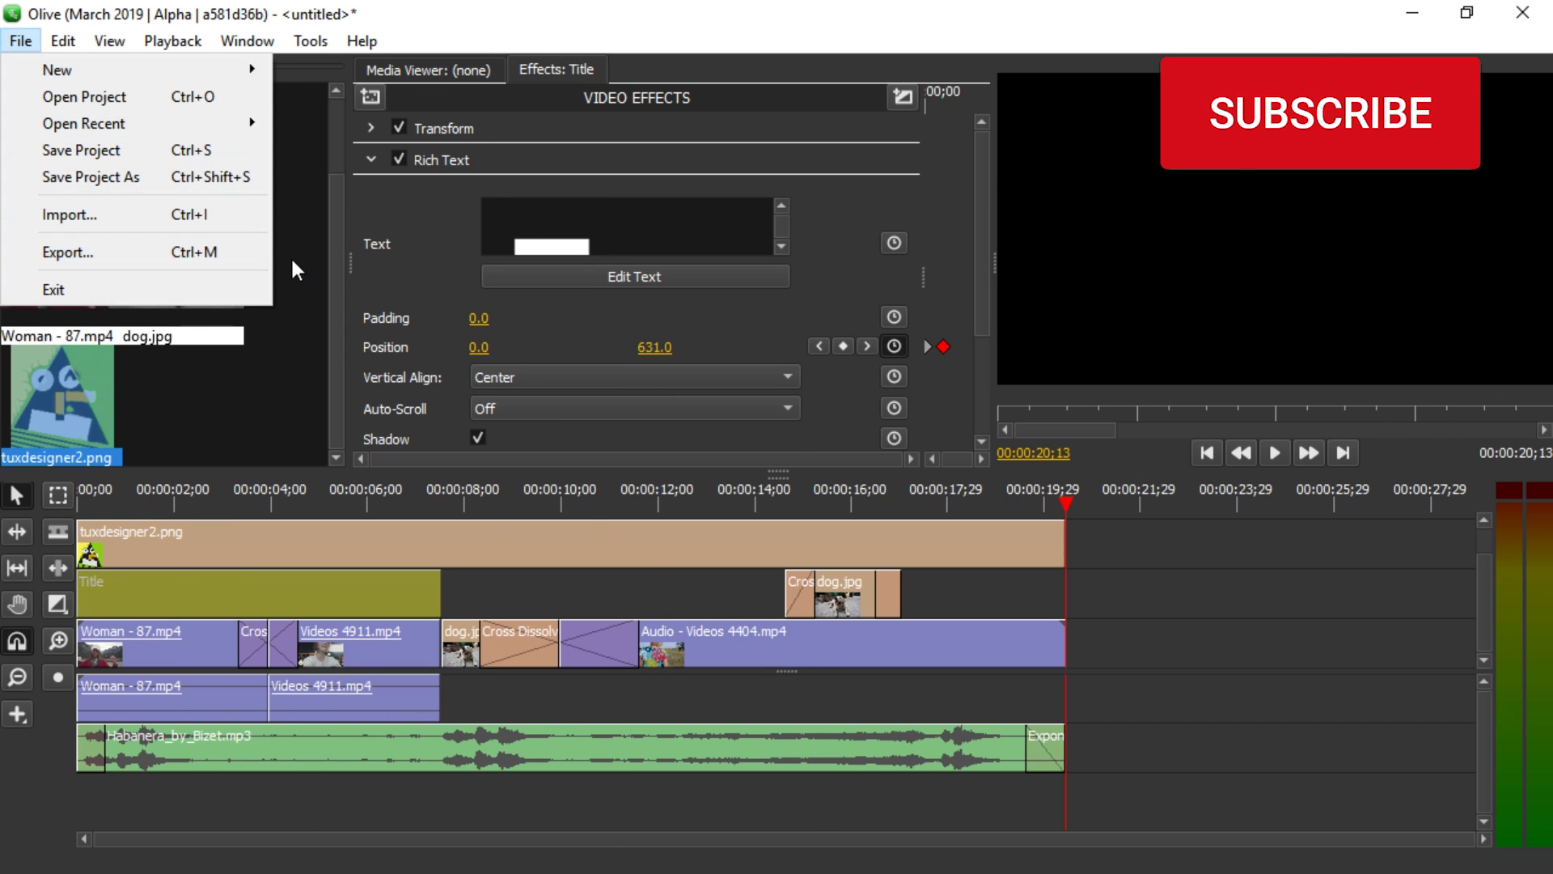
{"action": "left_click", "coordinate": [227, 254]}
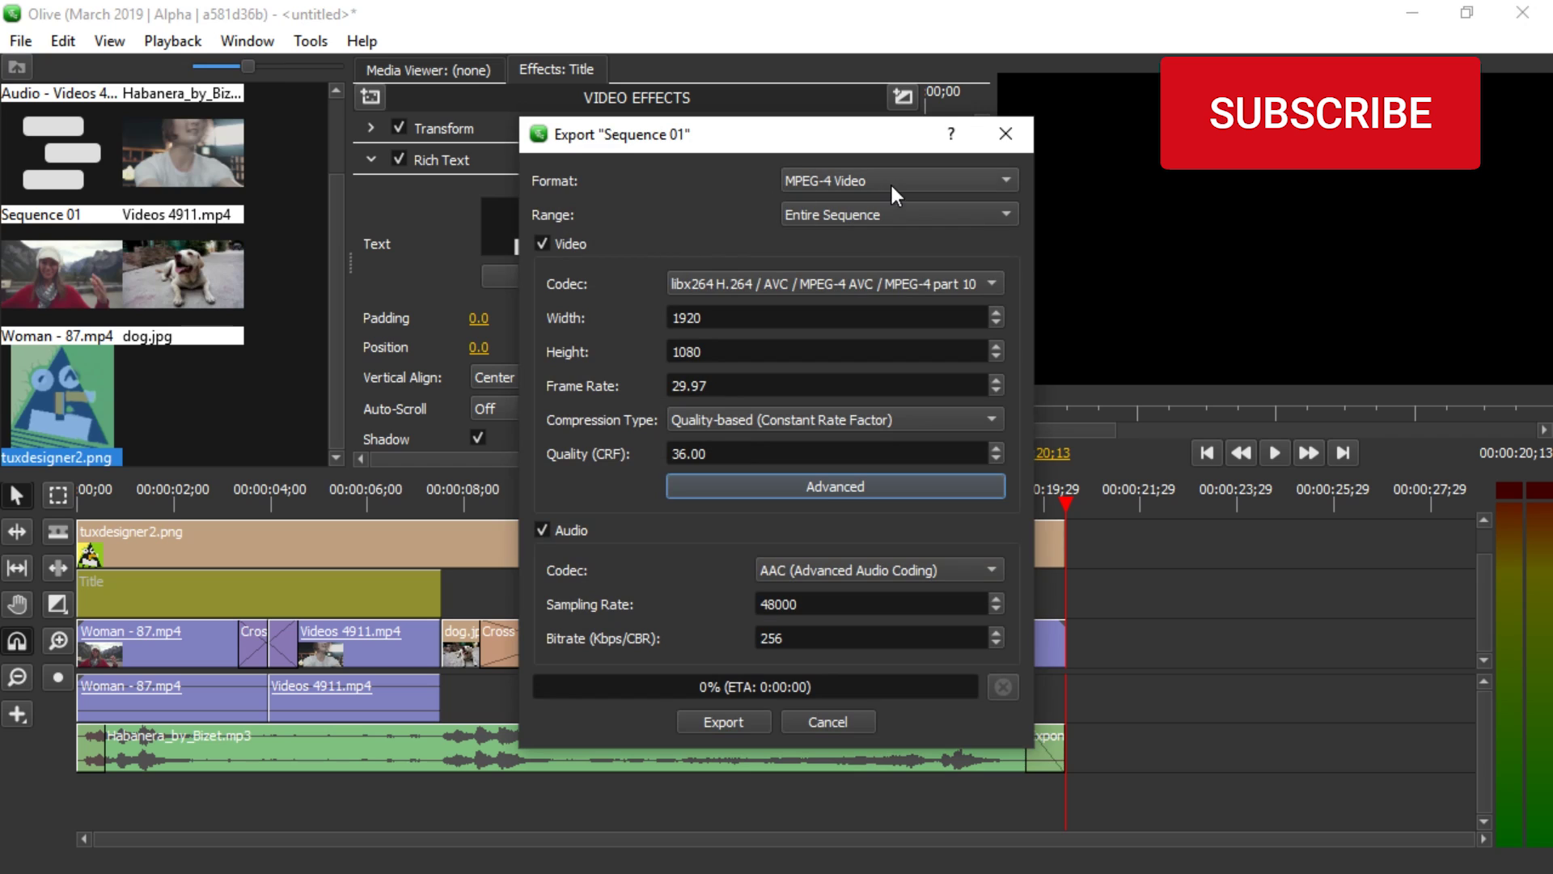
{"action": "left_click", "coordinate": [858, 180]}
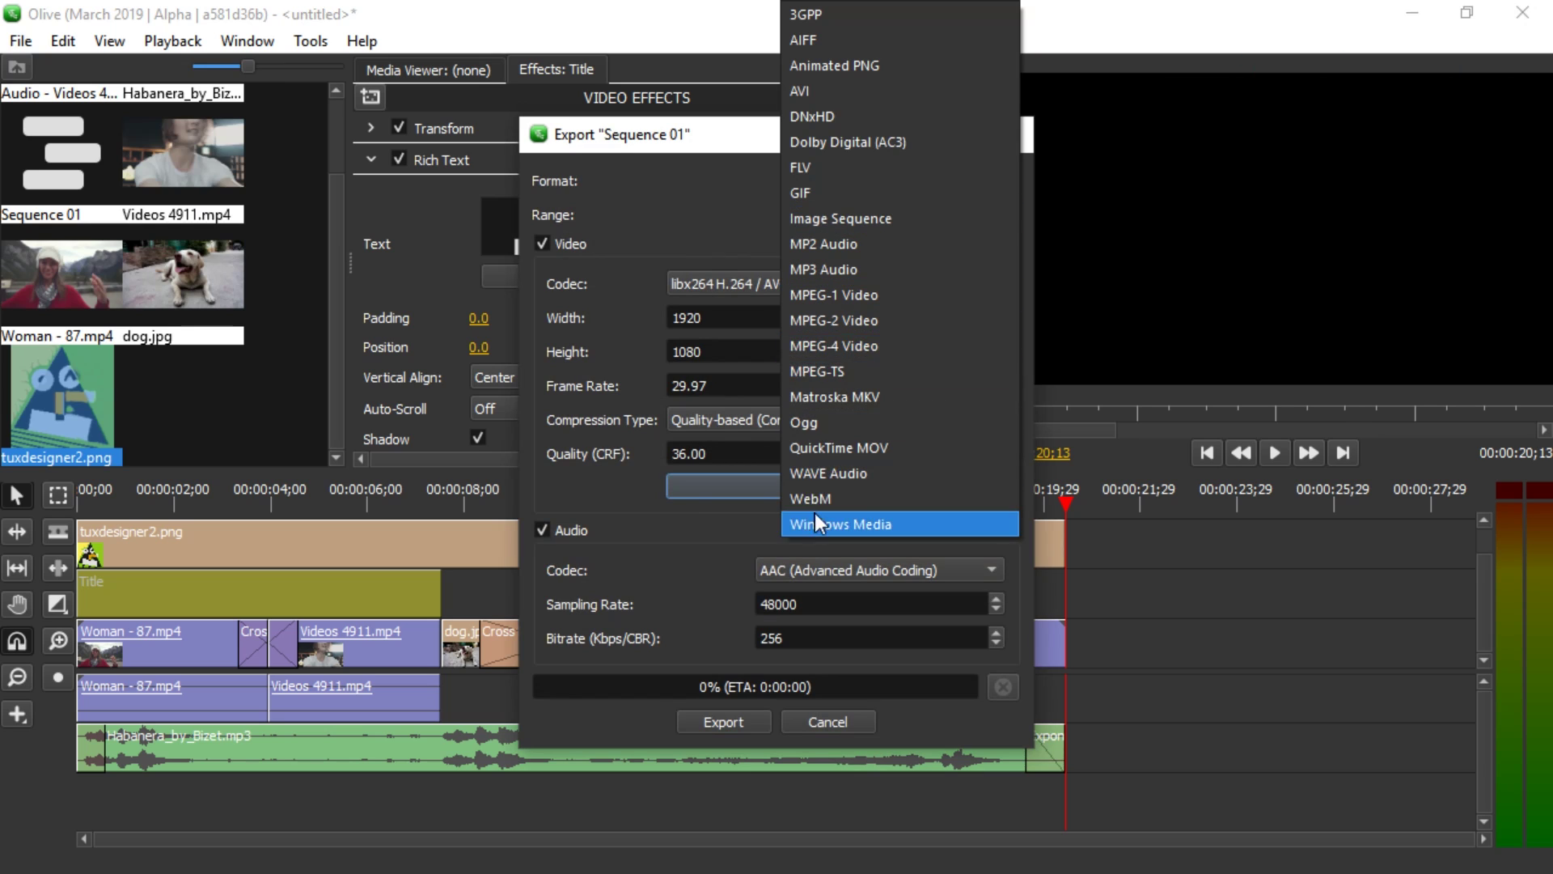
{"action": "left_click", "coordinate": [845, 345]}
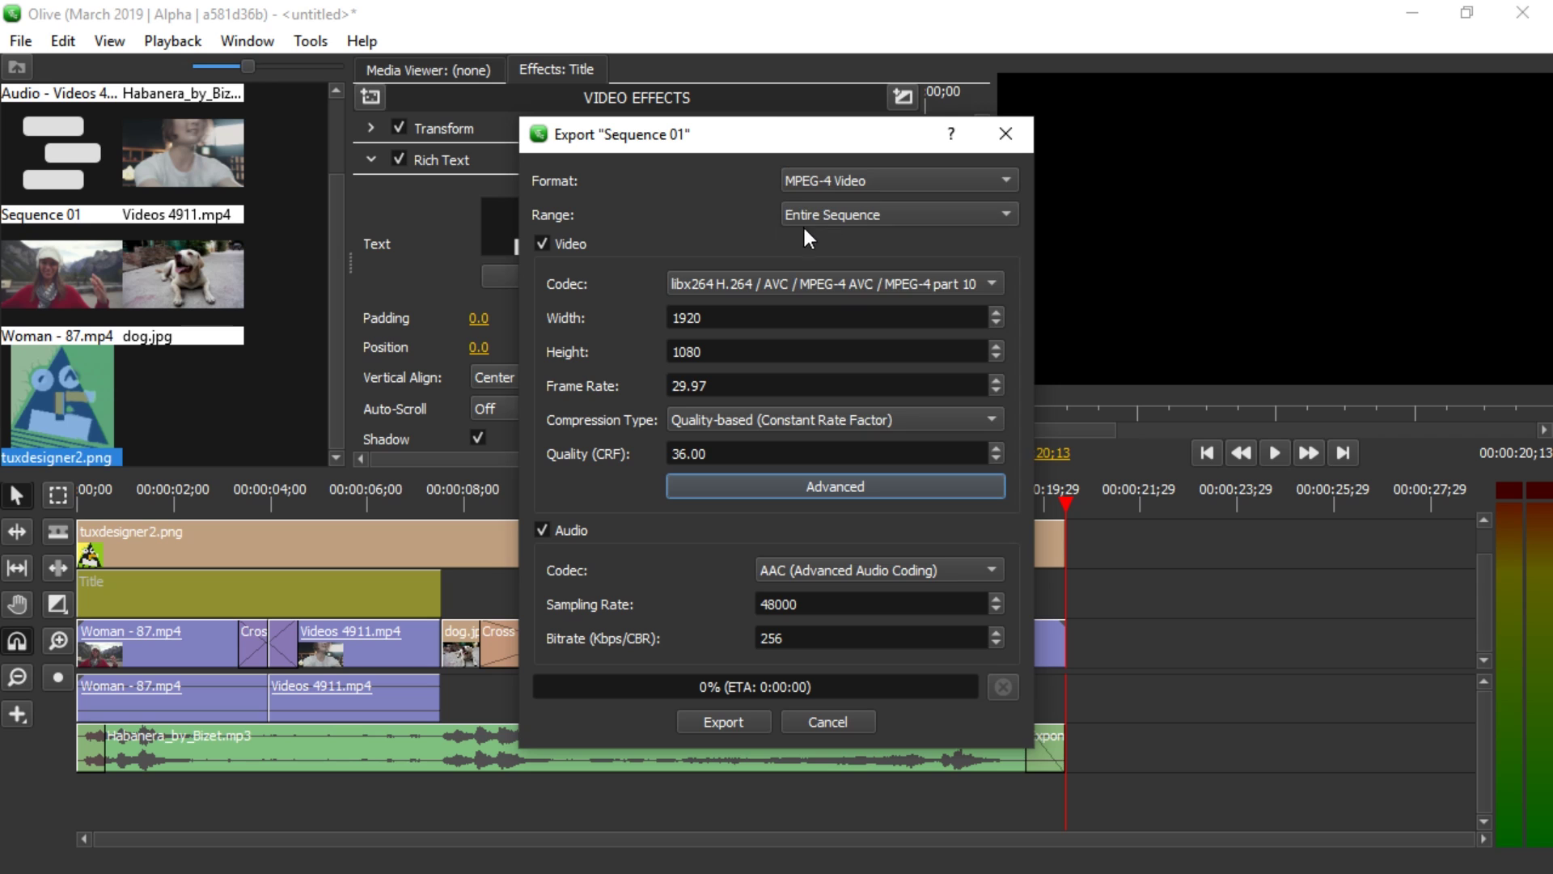
{"action": "left_click", "coordinate": [1005, 135]}
- Mark an in point at 00:00:02;28 and an out point at 00:00:16;15 in the sequence
{"action": "left_click", "coordinate": [220, 502]}
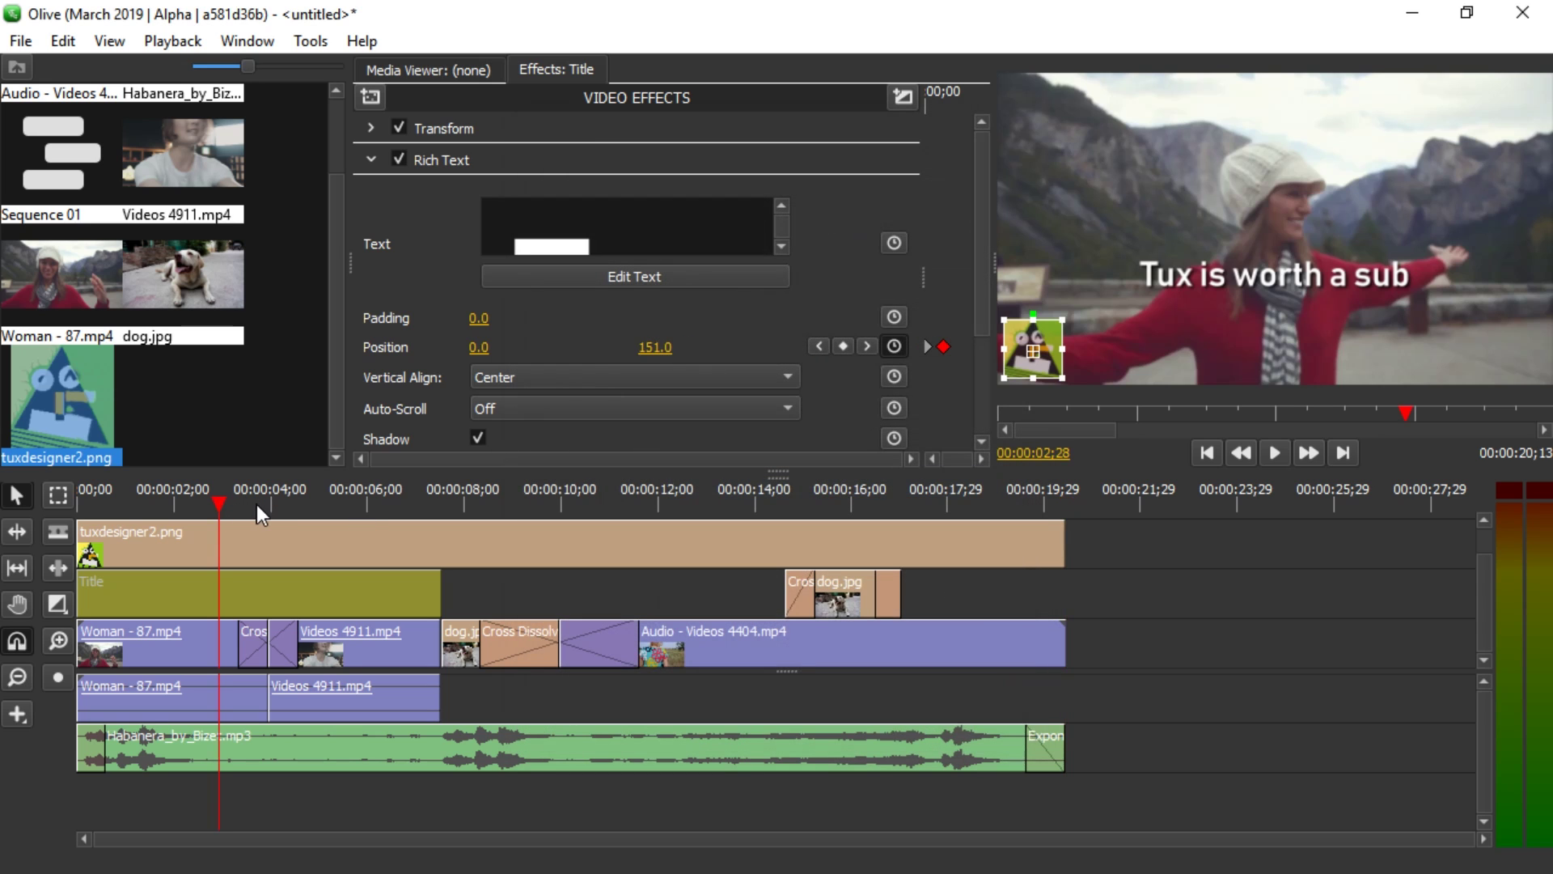
{"action": "key", "text": "i"}
{"action": "left_click", "coordinate": [873, 501]}
{"action": "key", "text": "o"}
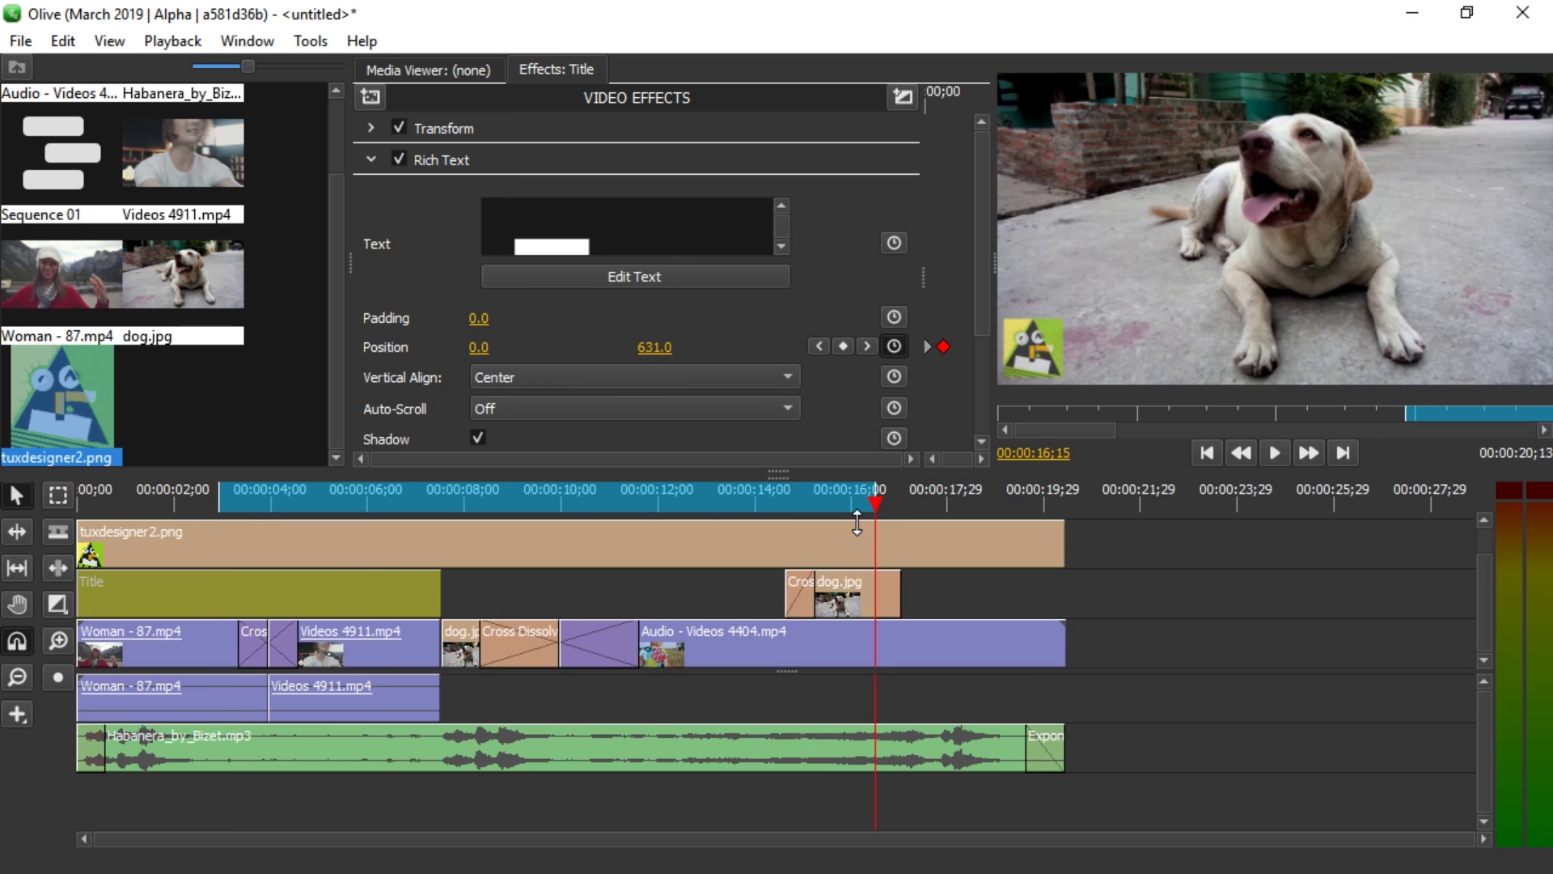
- Set Sequence 01's export range to Entire Sequence, keeping the libx264 H.264 video codec, and review the size and frame rate settings
{"action": "left_click", "coordinate": [12, 44]}
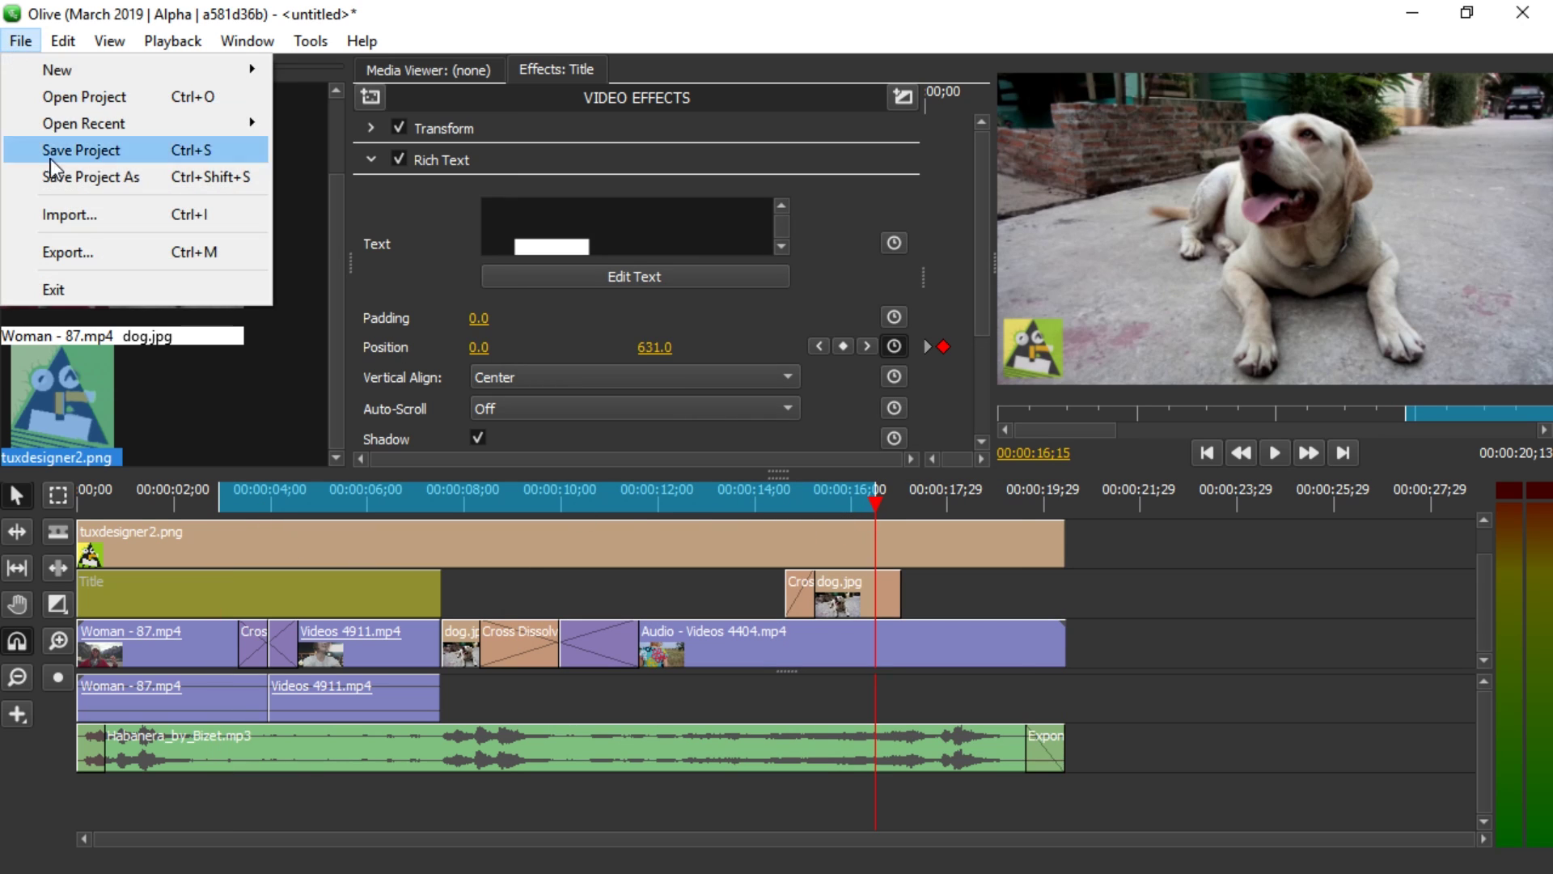
{"action": "left_click", "coordinate": [68, 252]}
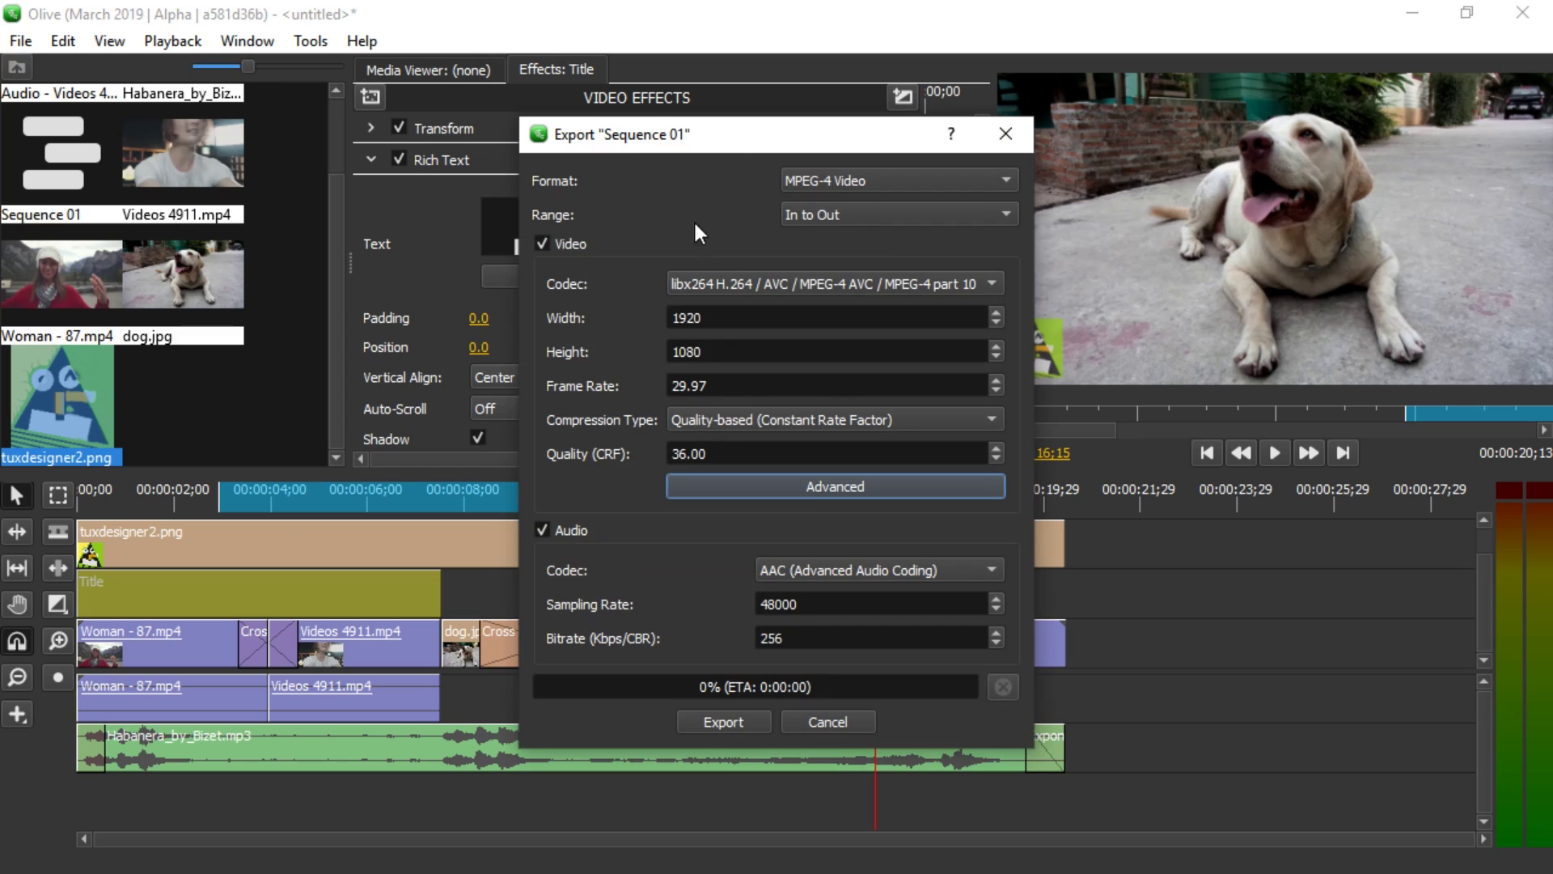
{"action": "left_click", "coordinate": [826, 219]}
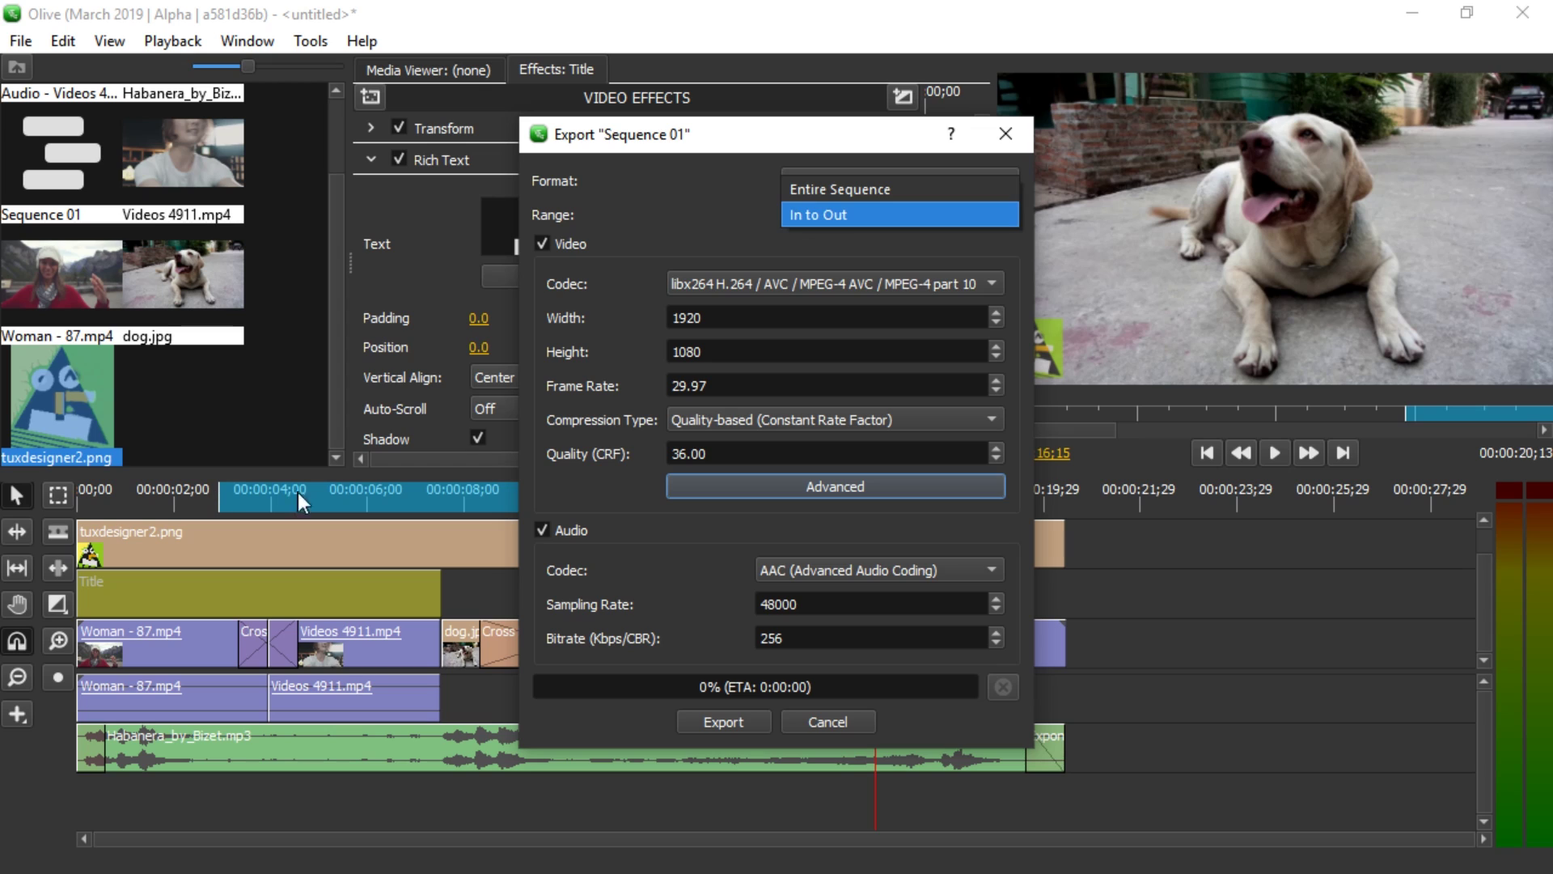
{"action": "left_click", "coordinate": [850, 192]}
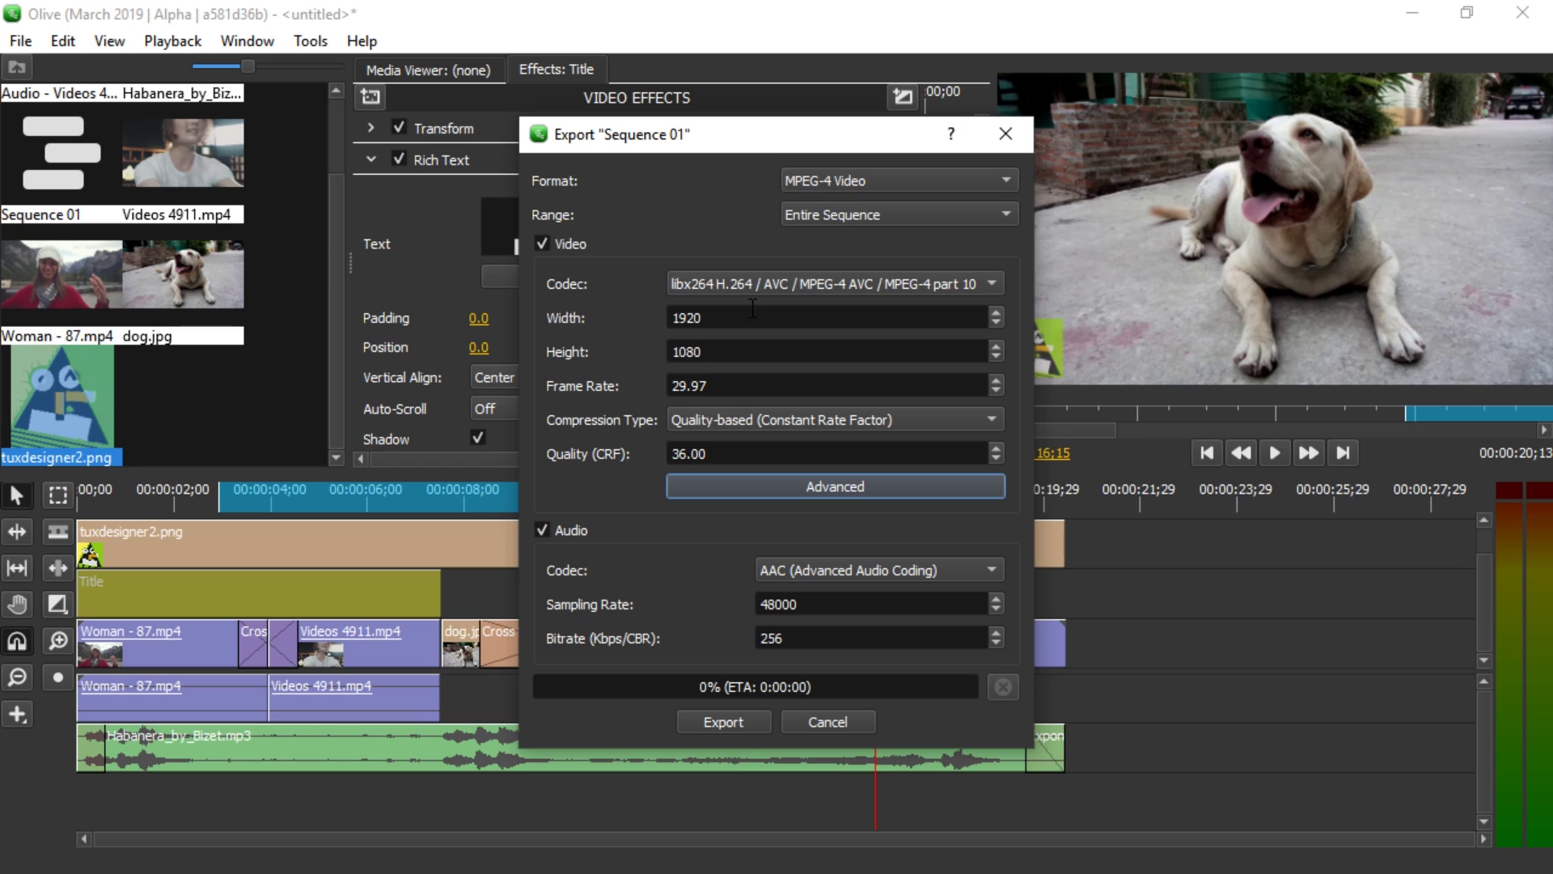
{"action": "left_click", "coordinate": [781, 287]}
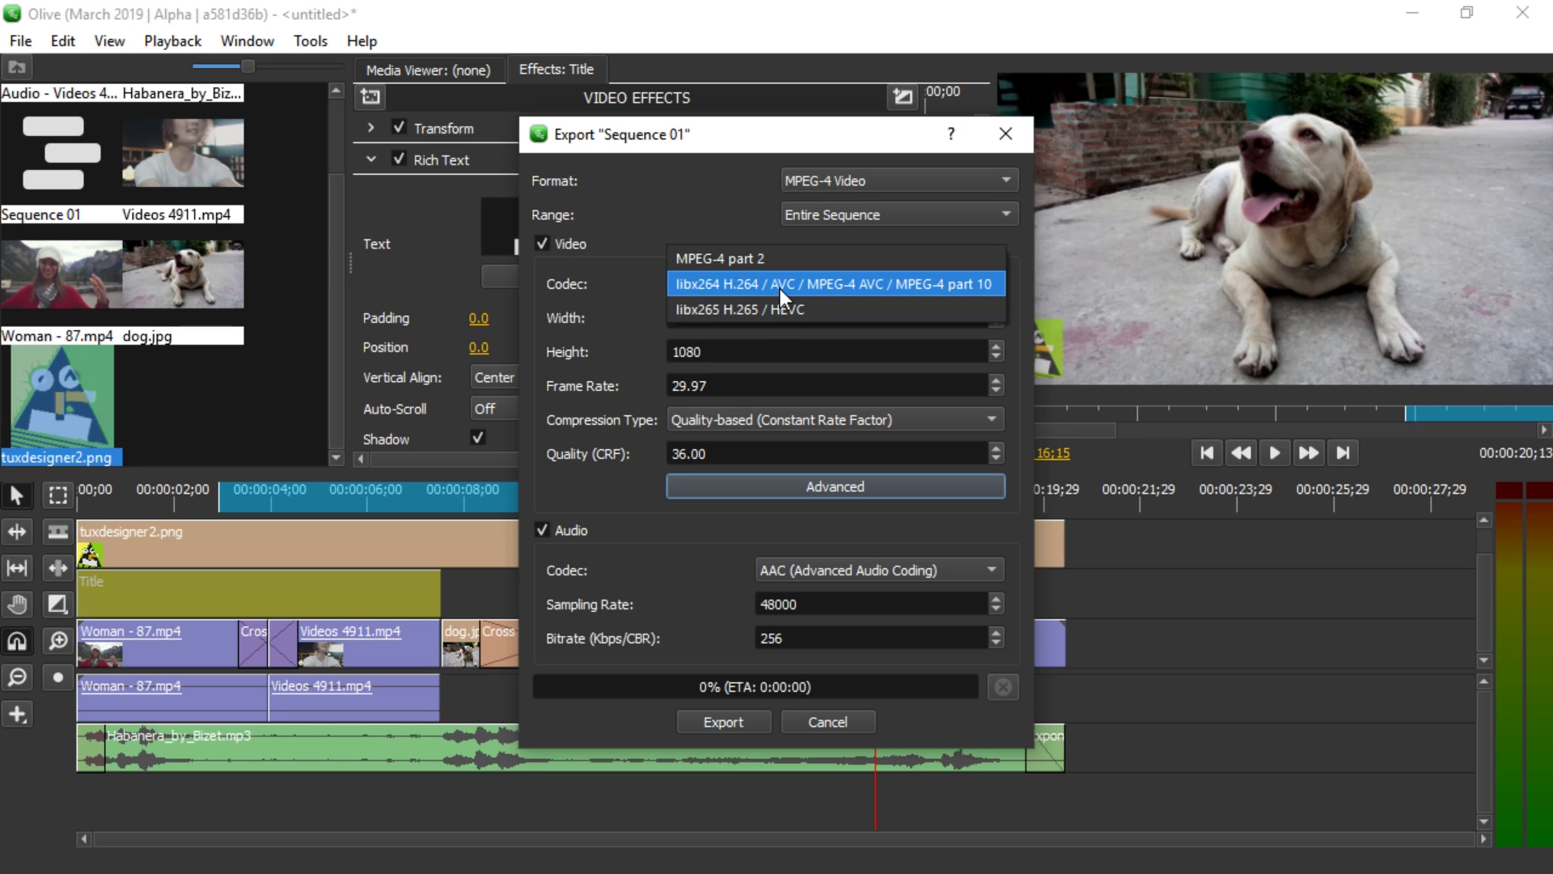
{"action": "left_click", "coordinate": [719, 285]}
{"action": "key", "text": "Tab"}
{"action": "key", "text": "Tab"}
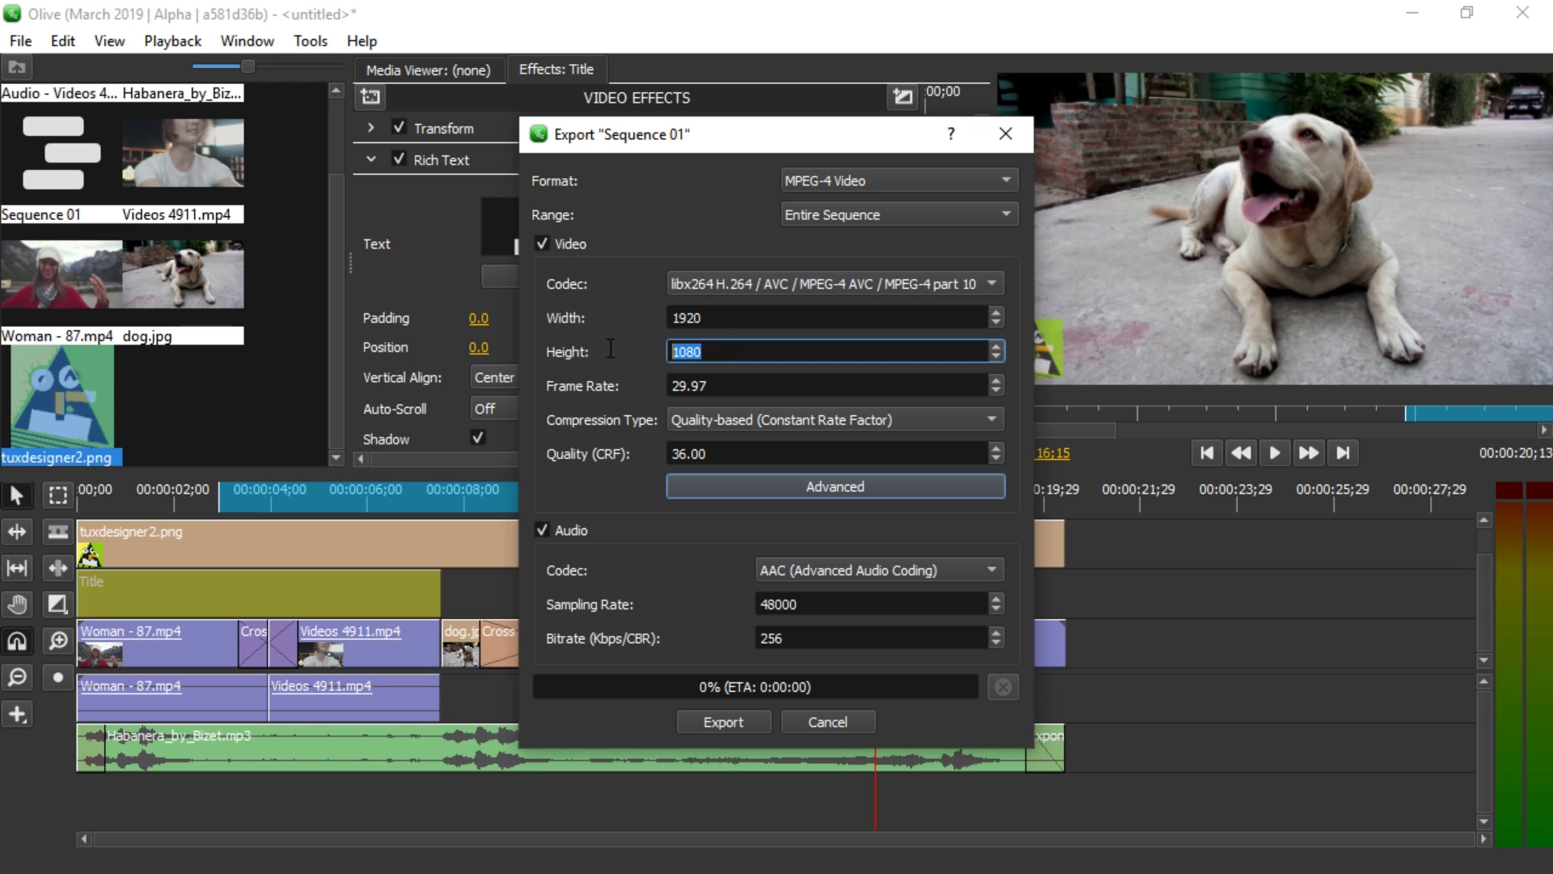
{"action": "key", "text": "Tab"}
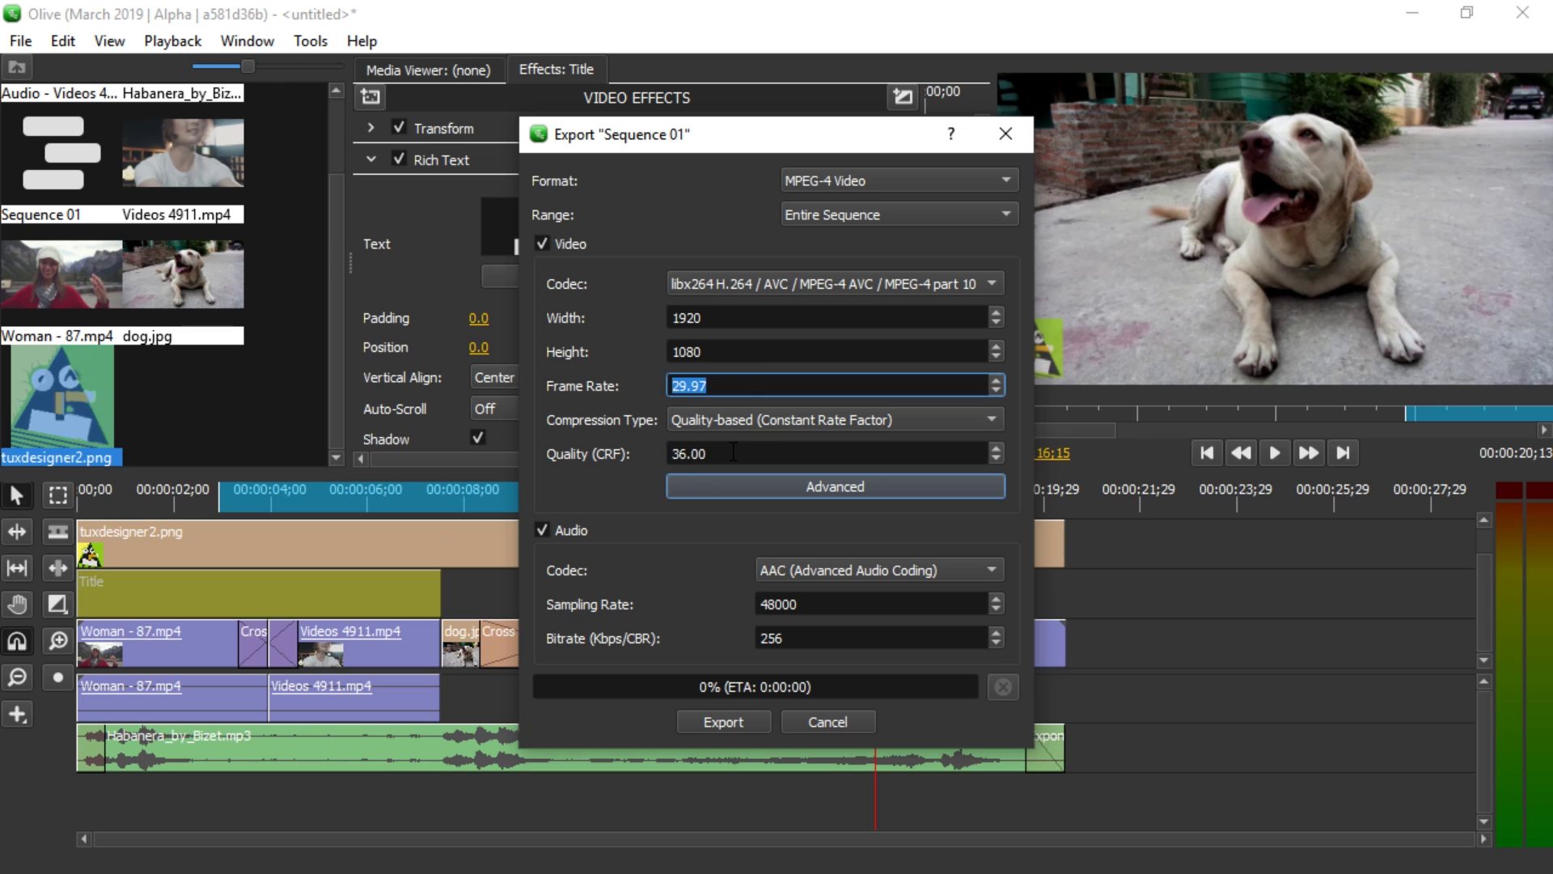
- Set the export quality (CRF) to 19 and close the export settings without exporting
{"action": "mouse_move", "coordinate": [719, 453]}
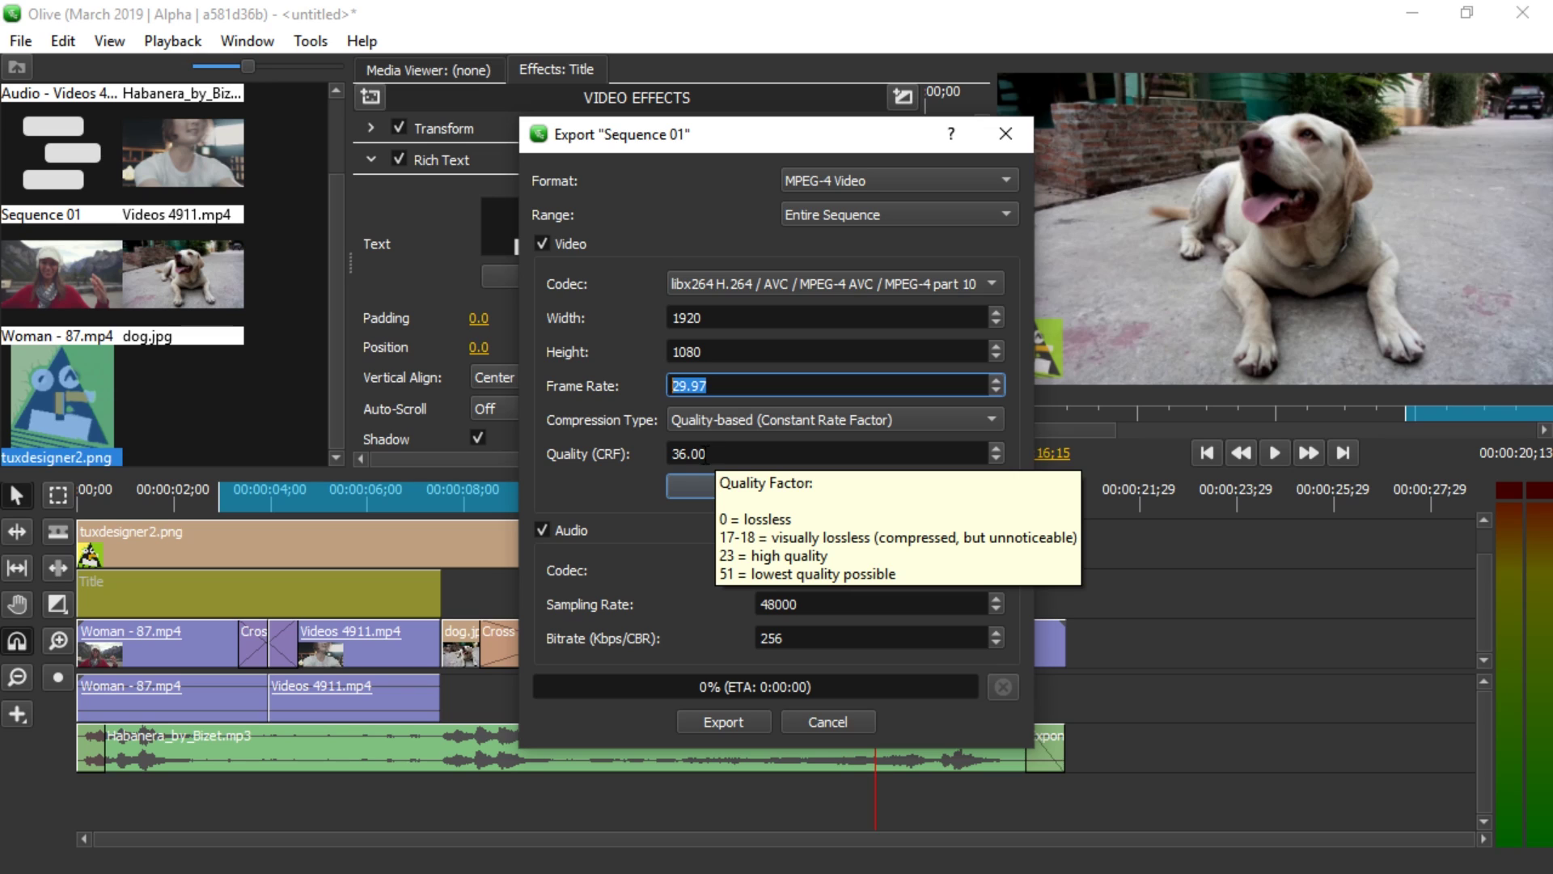
{"action": "double_click", "coordinate": [706, 453]}
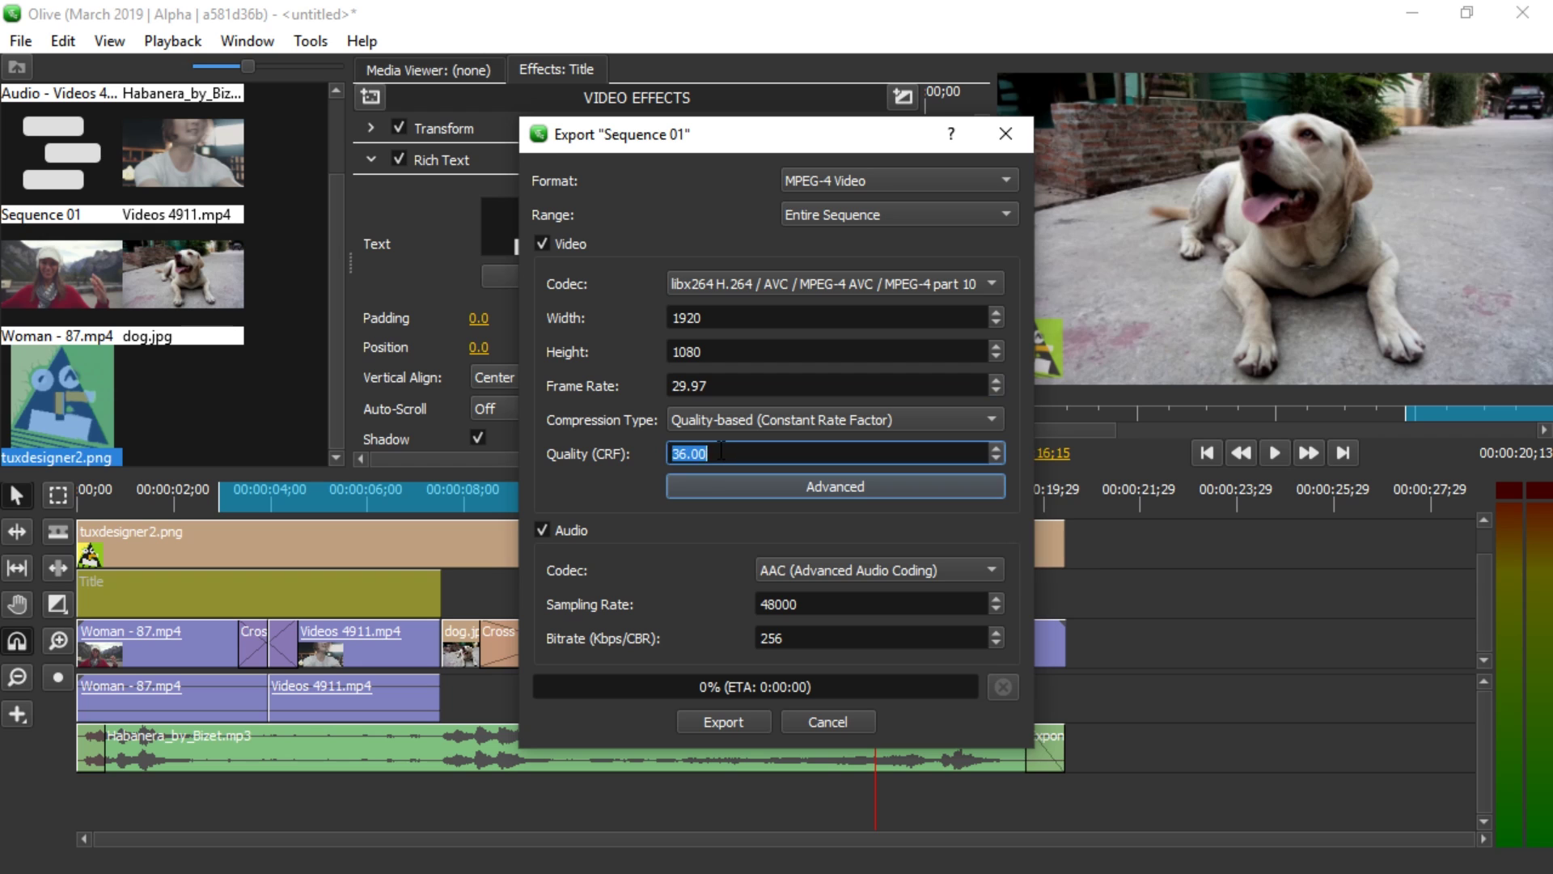
{"action": "type", "text": "19"}
{"action": "left_click", "coordinate": [827, 721]}
- Reopen the export settings for Sequence 01, set the range to Entire Sequence and the quality (CRF) to 23
{"action": "left_click", "coordinate": [21, 41]}
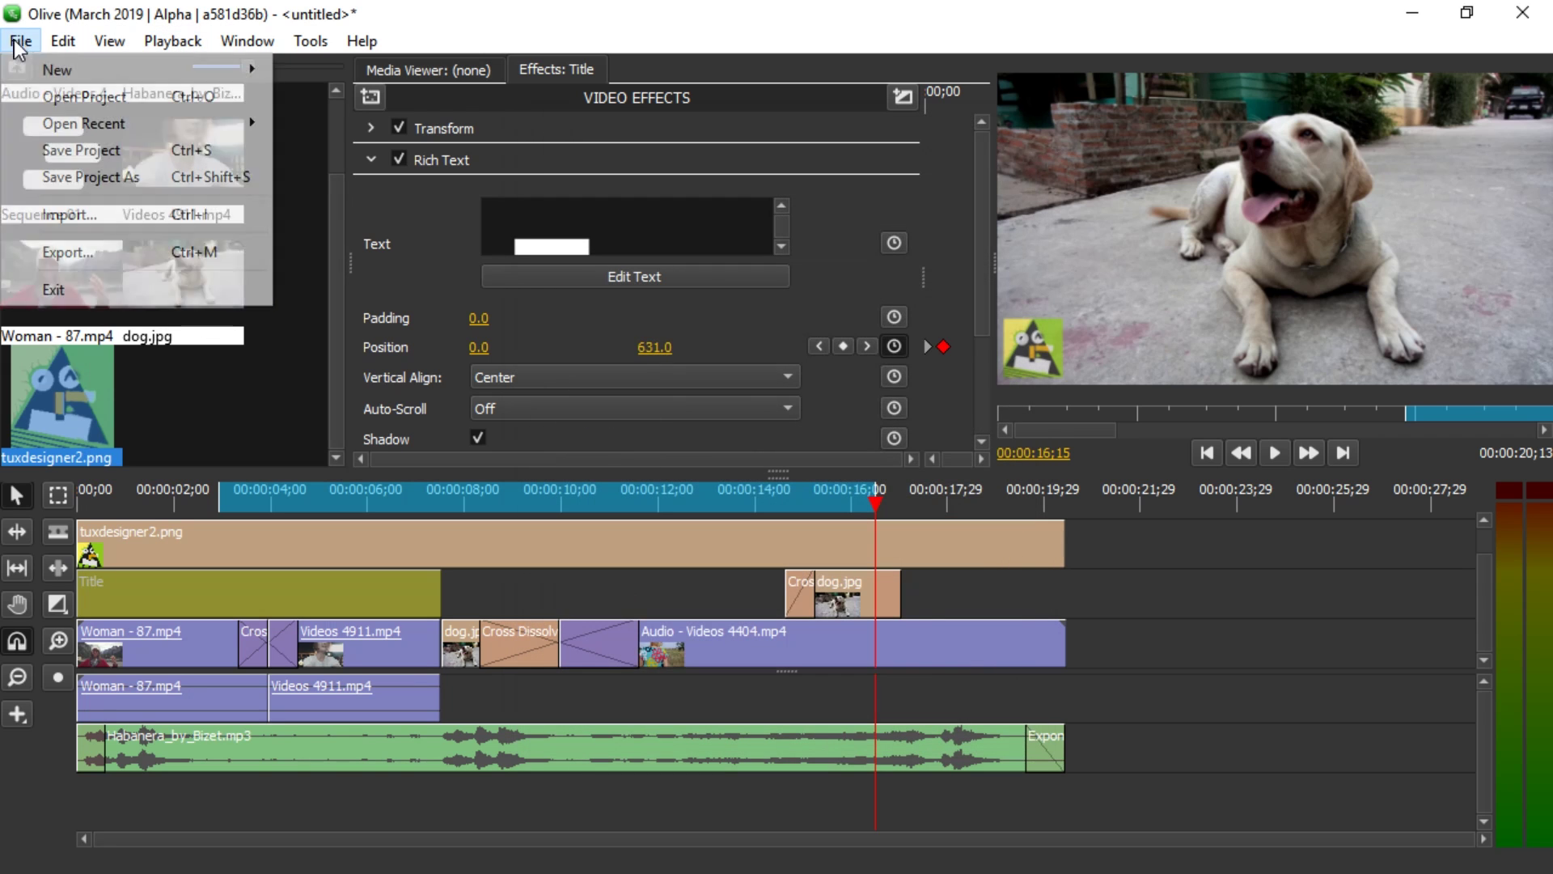
{"action": "left_click", "coordinate": [139, 252]}
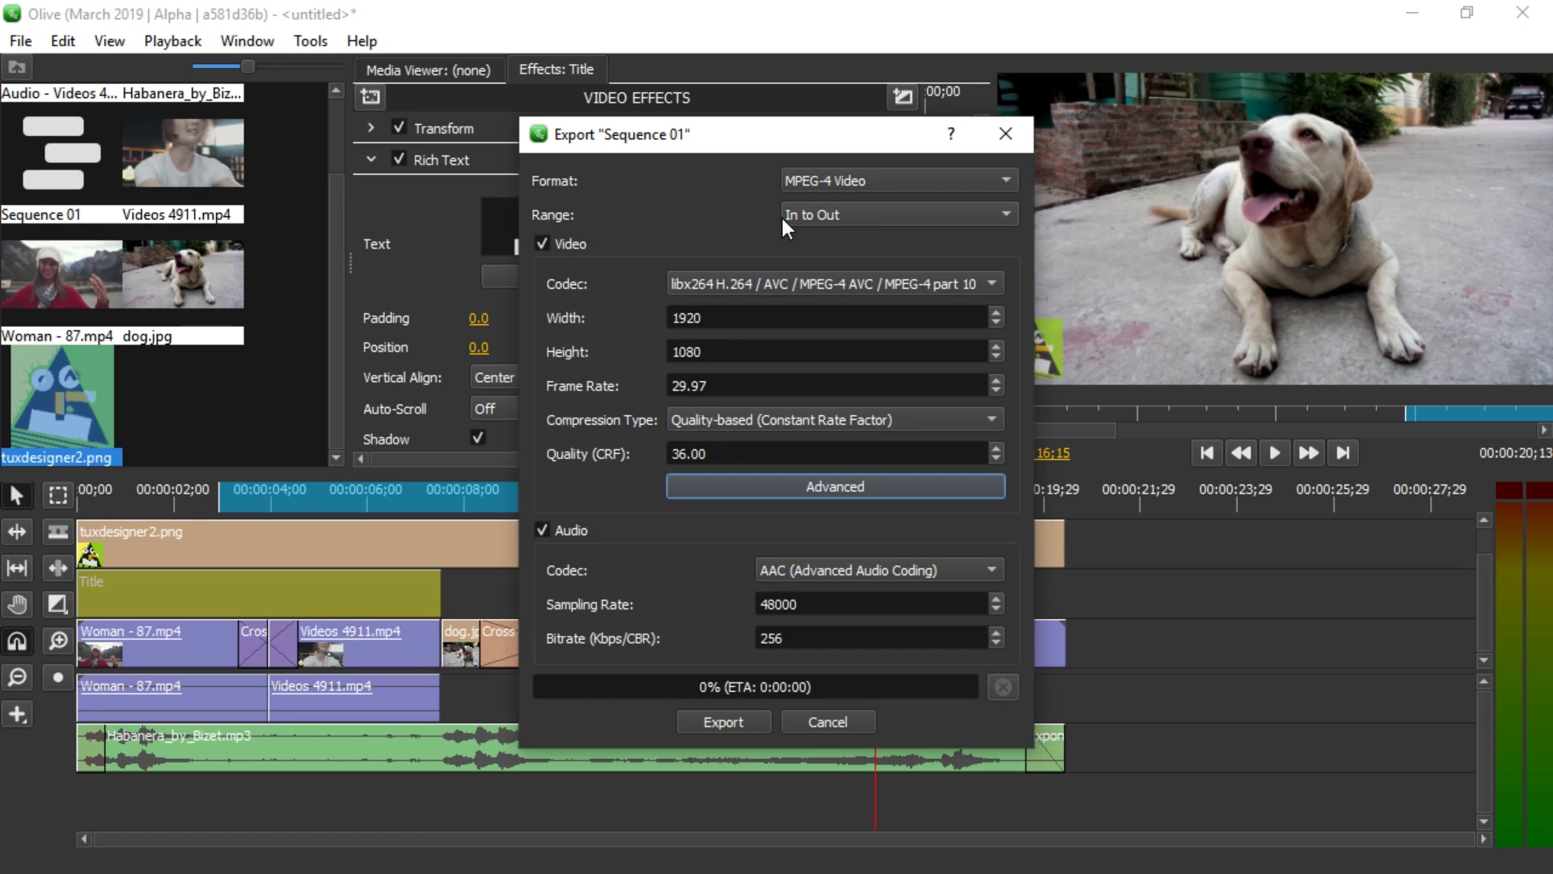
{"action": "left_click", "coordinate": [811, 218]}
{"action": "left_click", "coordinate": [826, 199]}
{"action": "double_click", "coordinate": [716, 453]}
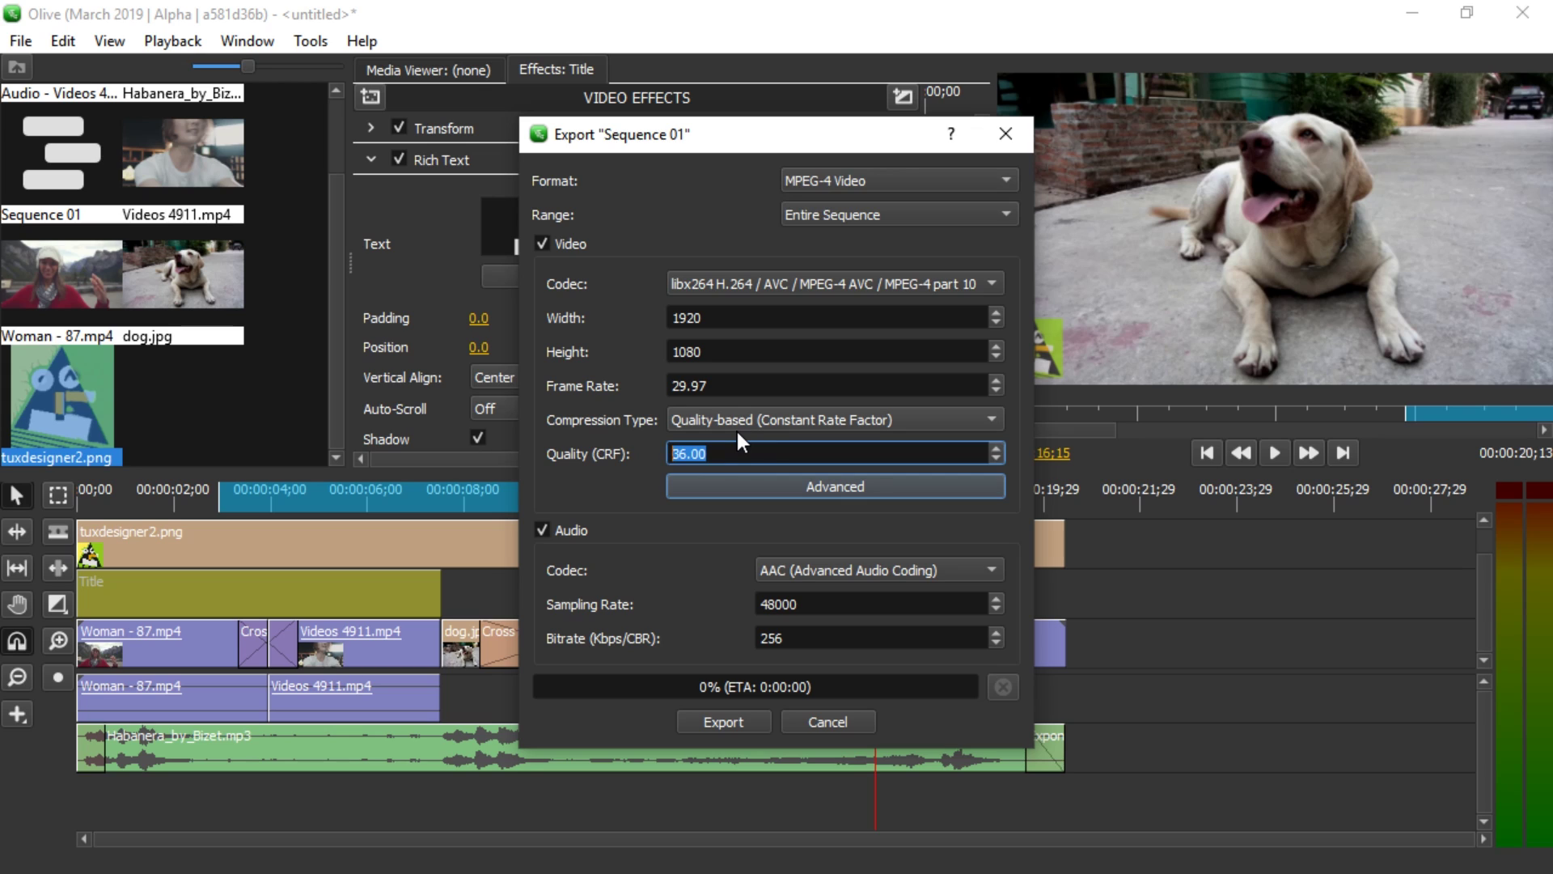
{"action": "type", "text": "23"}
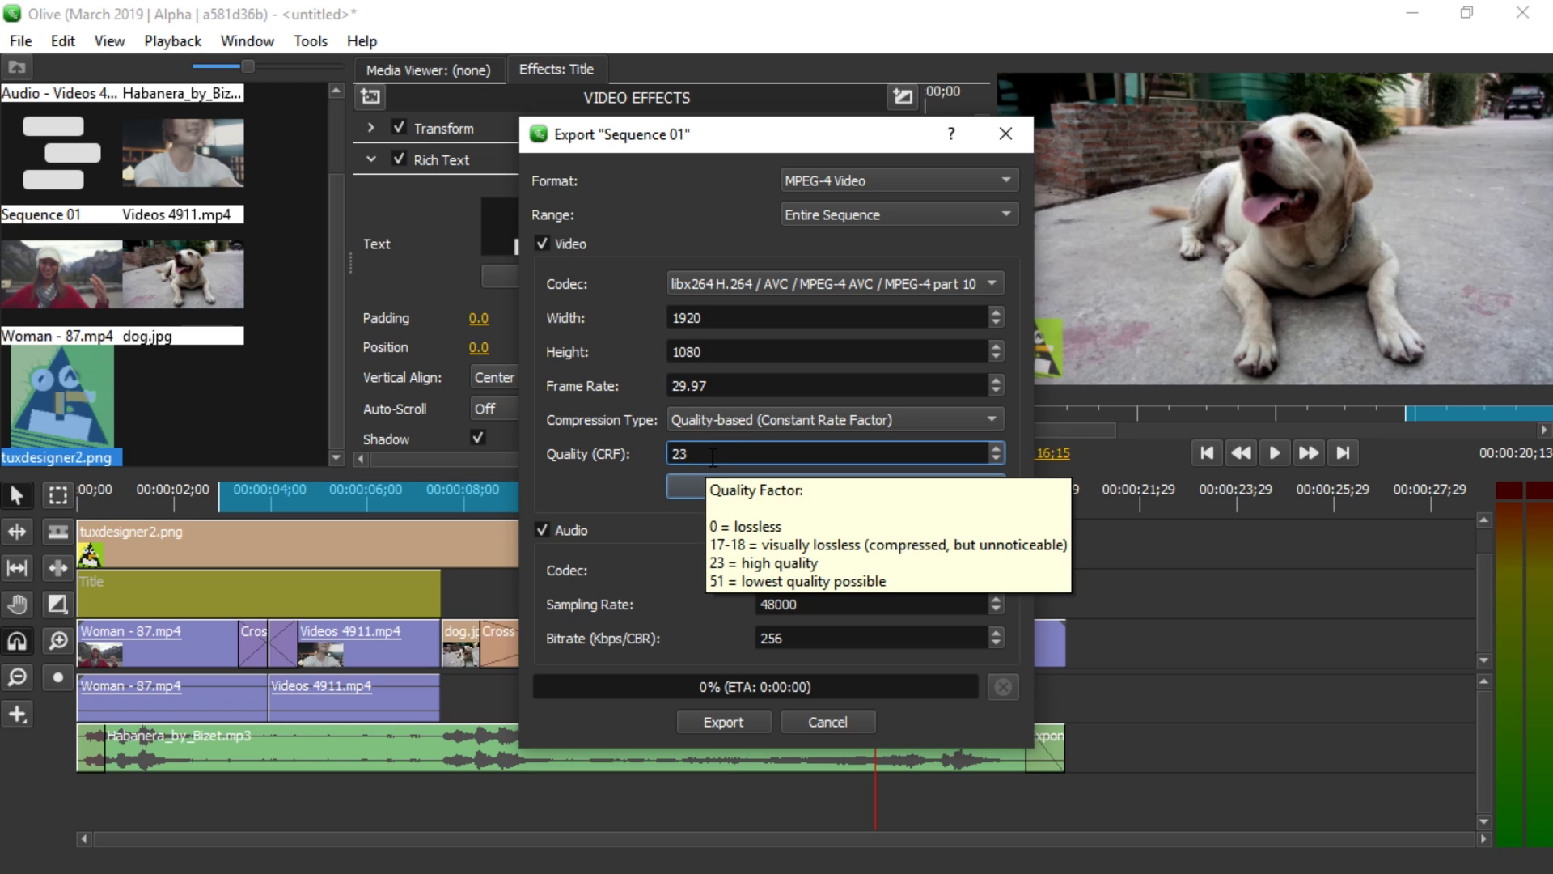
- Try an export quality (CRF) of 15, and replace it with 20
{"action": "key", "text": "BackSpace"}
{"action": "key", "text": "BackSpace"}
{"action": "type", "text": "15"}
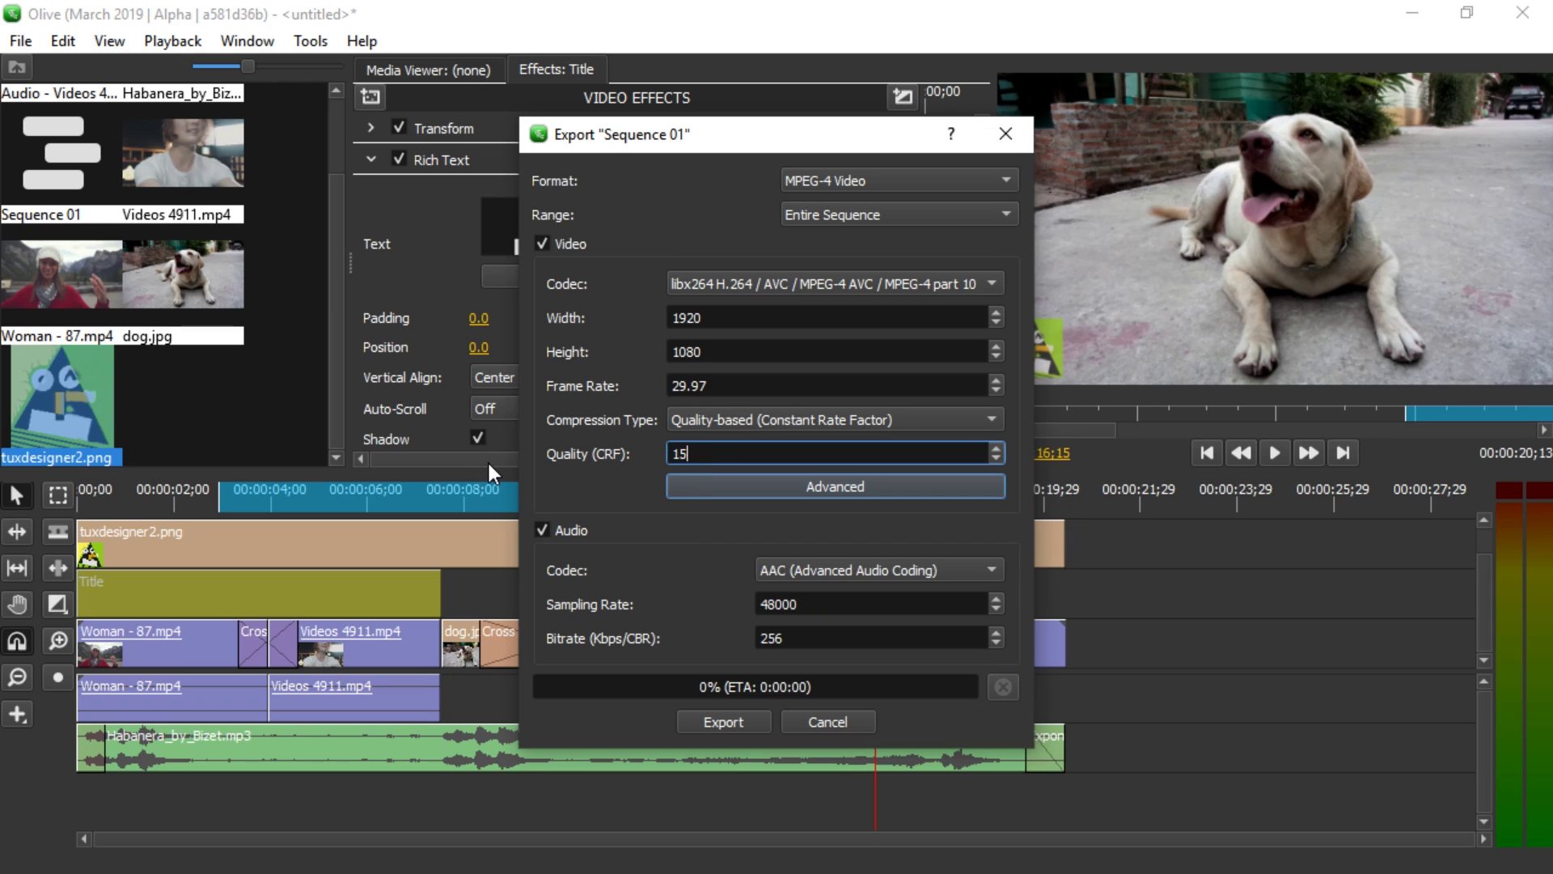
{"action": "key", "text": "BackSpace"}
{"action": "key", "text": "BackSpace"}
{"action": "type", "text": "20"}
{"action": "double_click", "coordinate": [761, 455]}
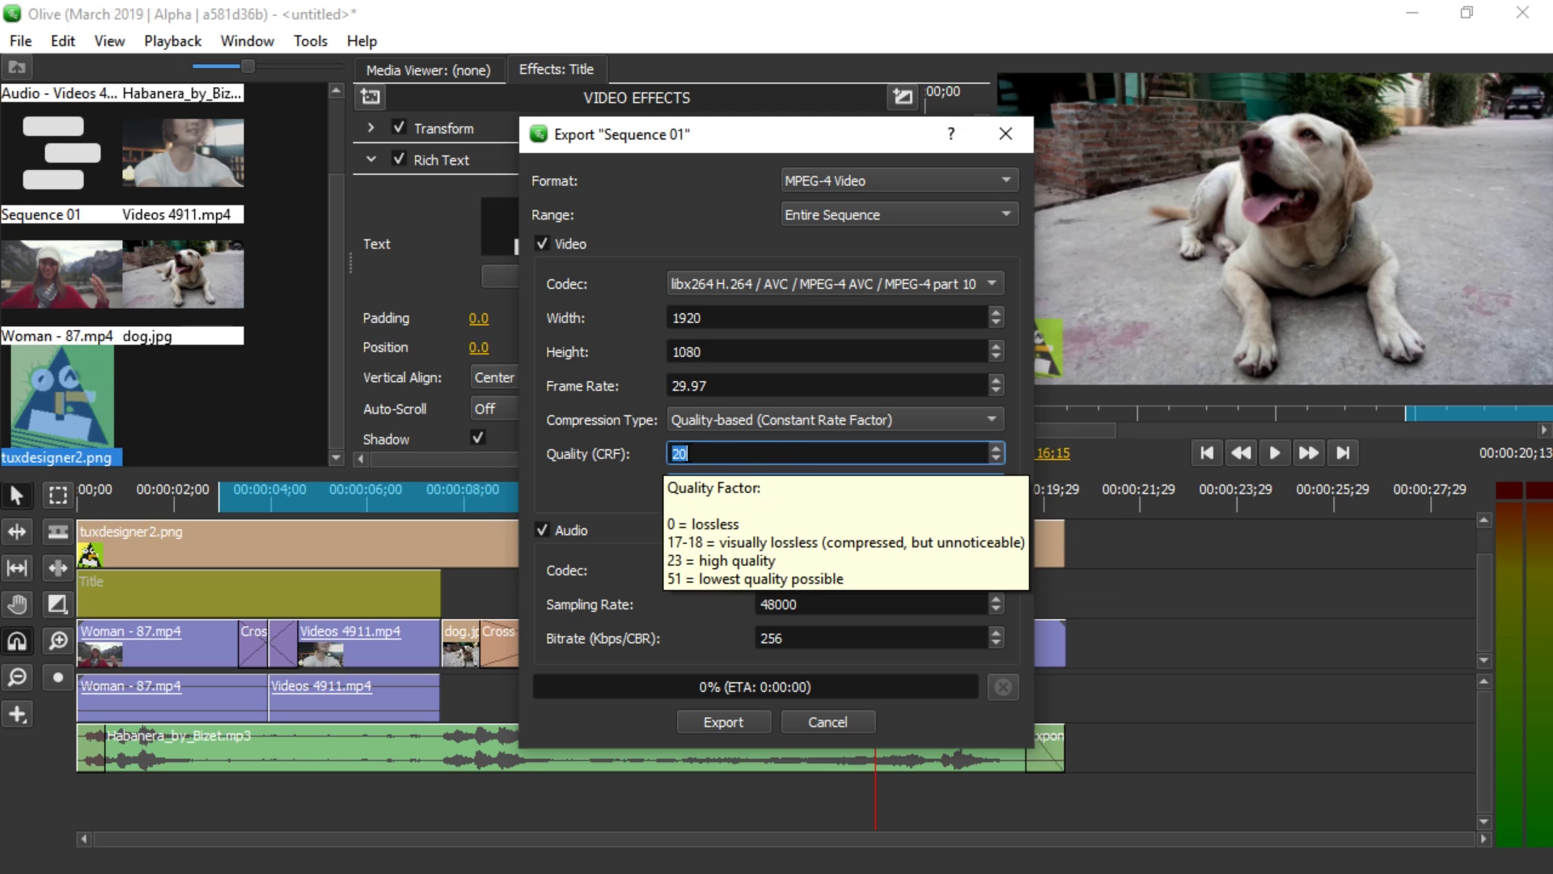
{"action": "key", "text": "Tab"}
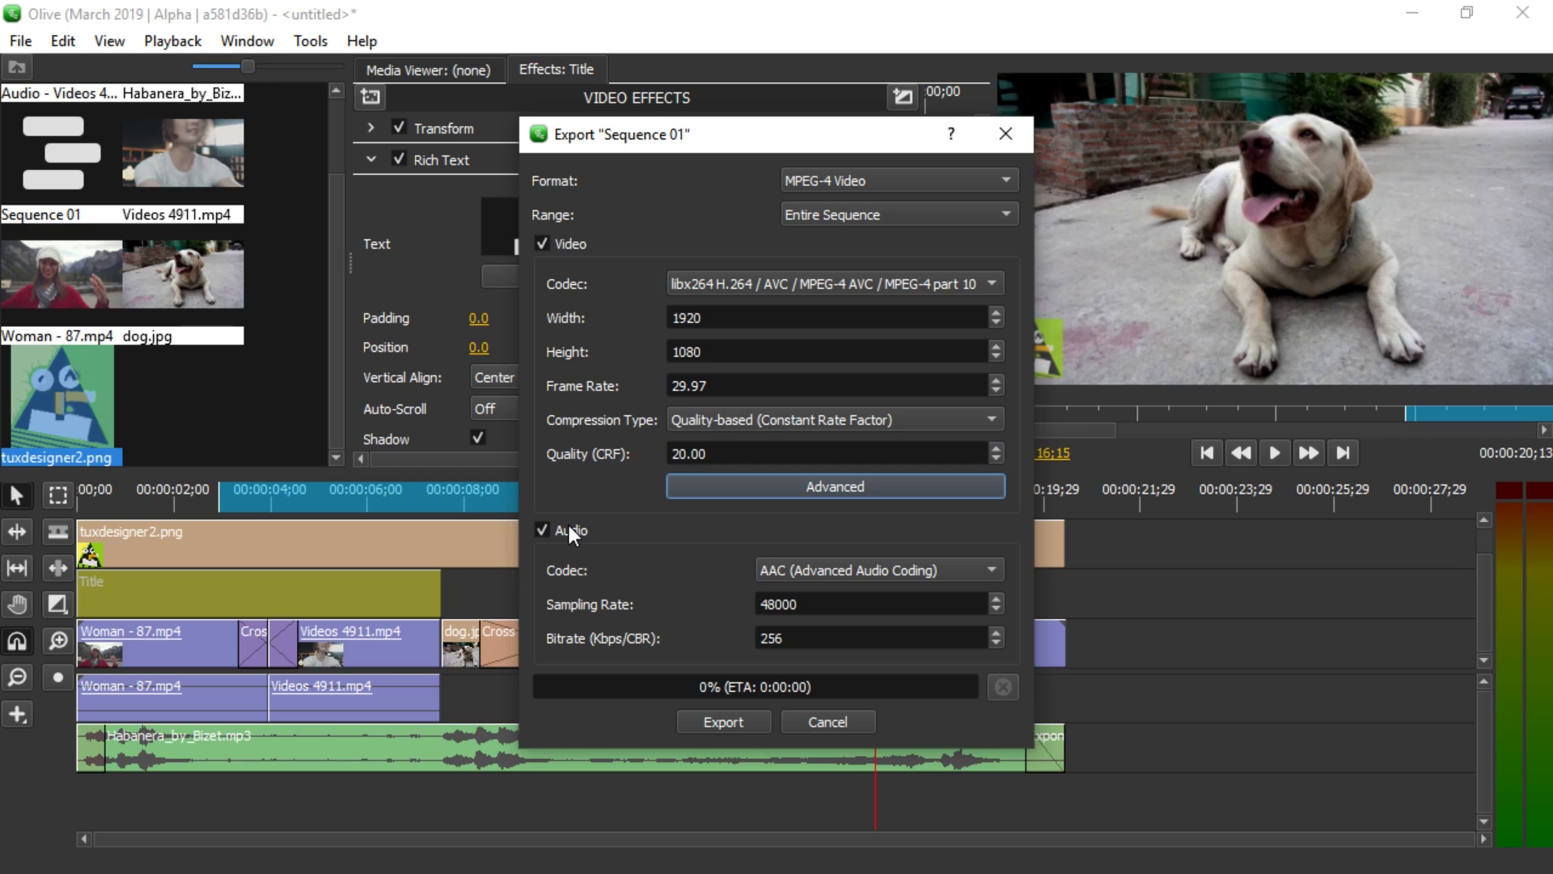
- Turn the export's audio off and back on, and close the export settings without exporting
{"action": "left_click", "coordinate": [542, 530]}
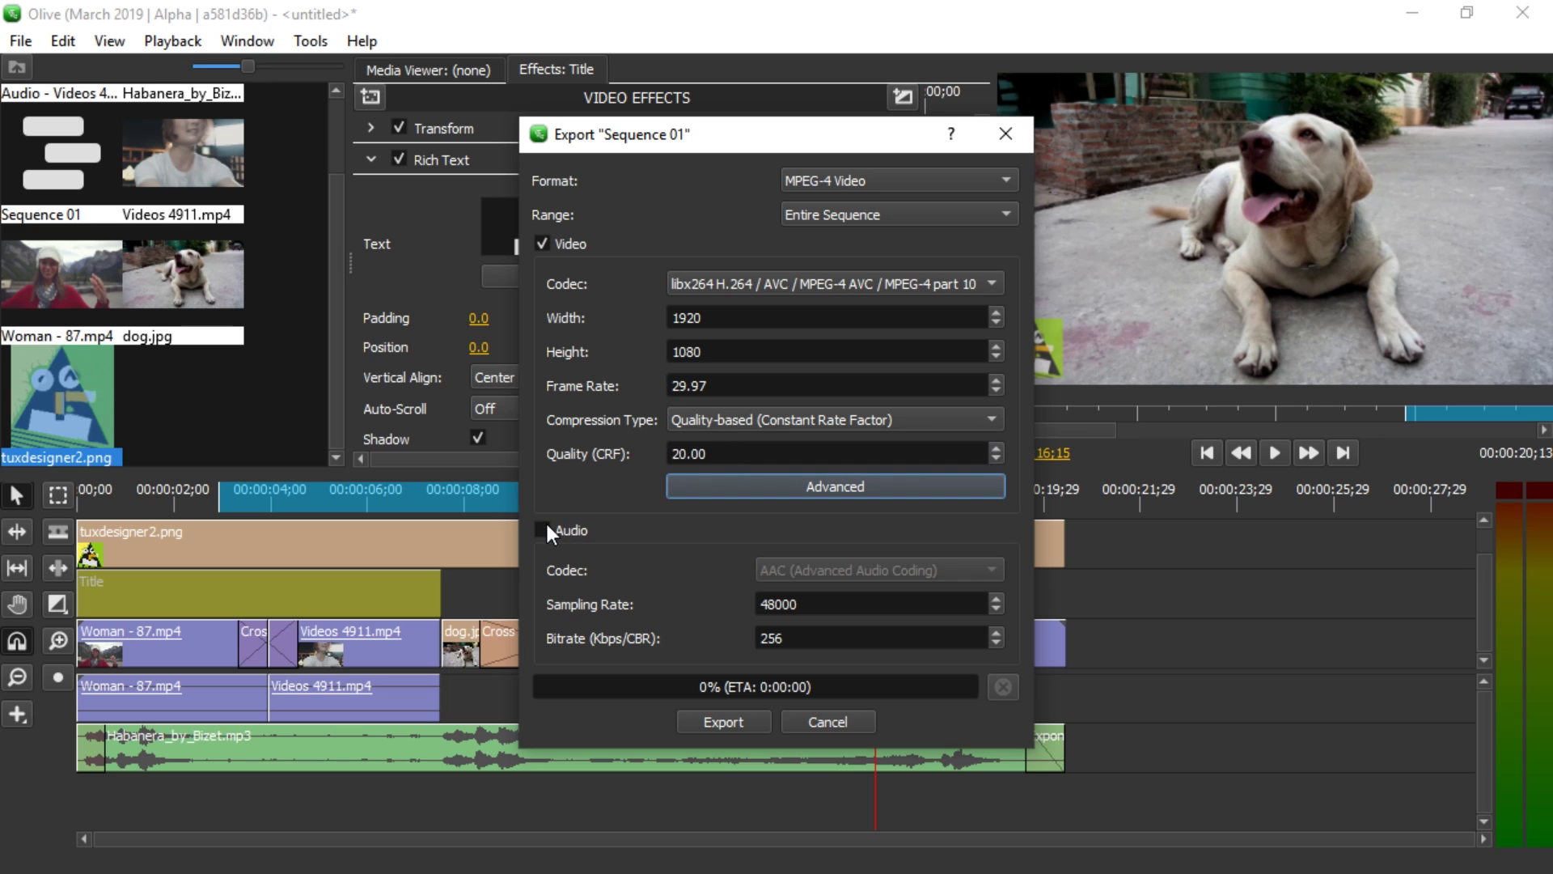
{"action": "left_click", "coordinate": [545, 528]}
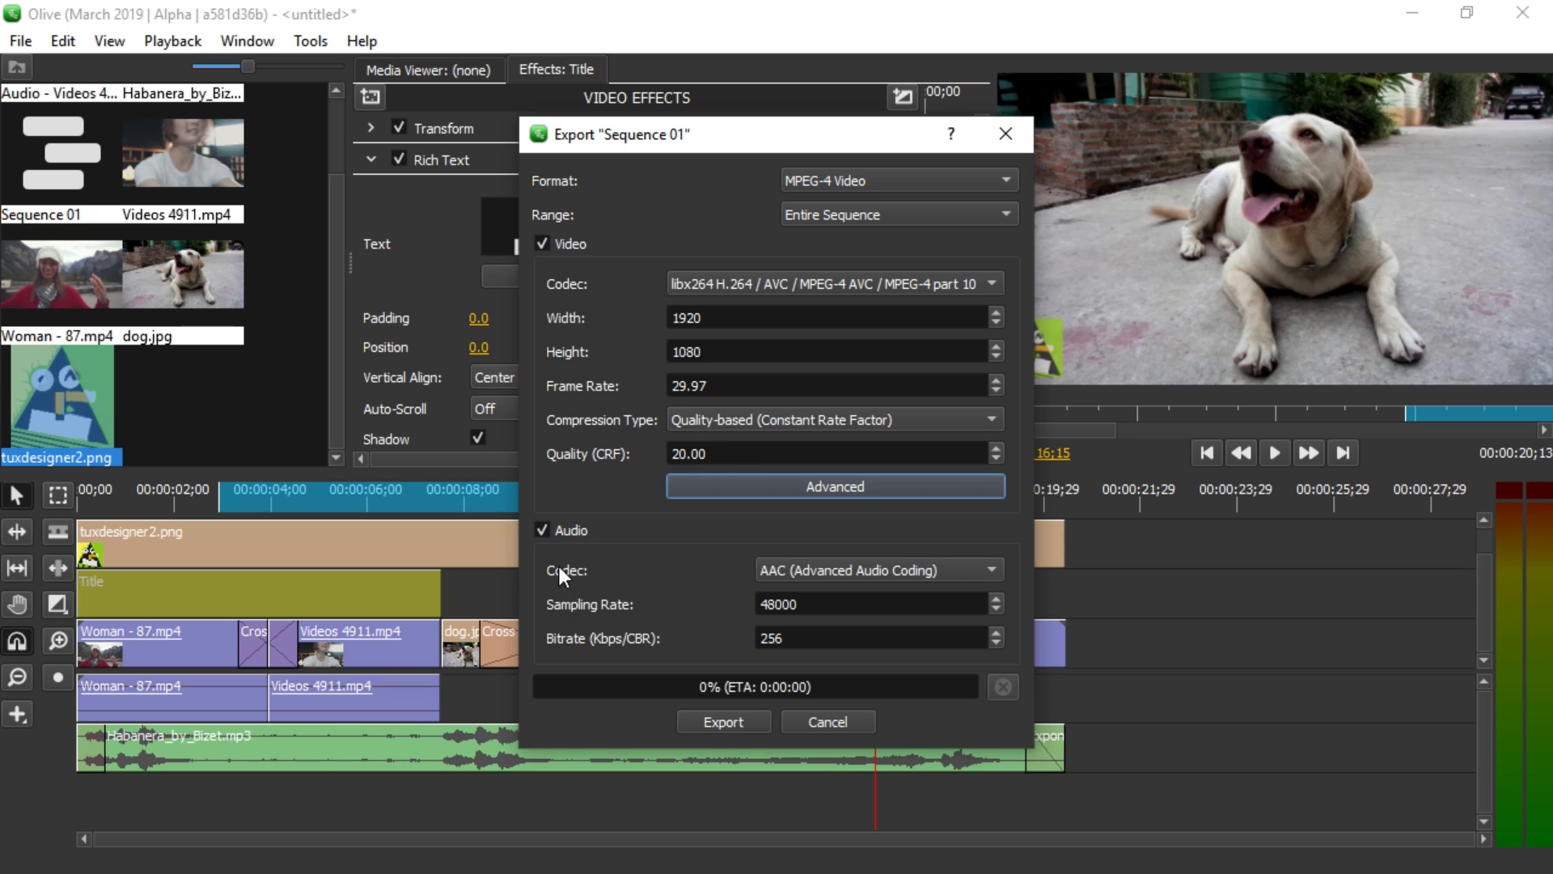
{"action": "left_click", "coordinate": [841, 723]}
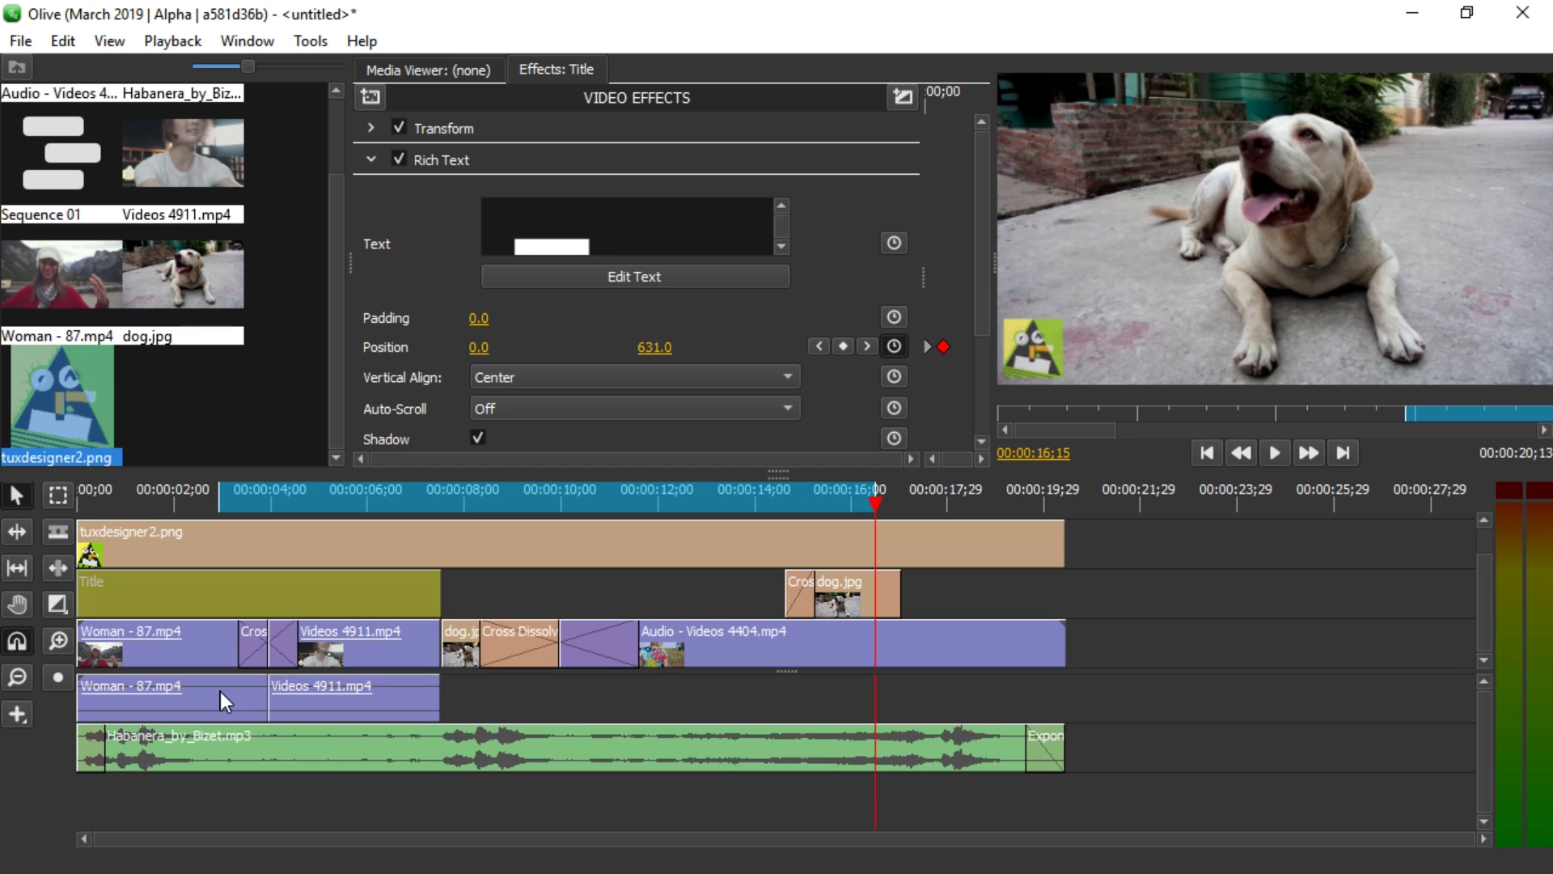
- Disable only the audio clips of Videos 4911.mp4 and Woman - 87.mp4 above the music track
{"action": "left_click", "coordinate": [210, 690]}
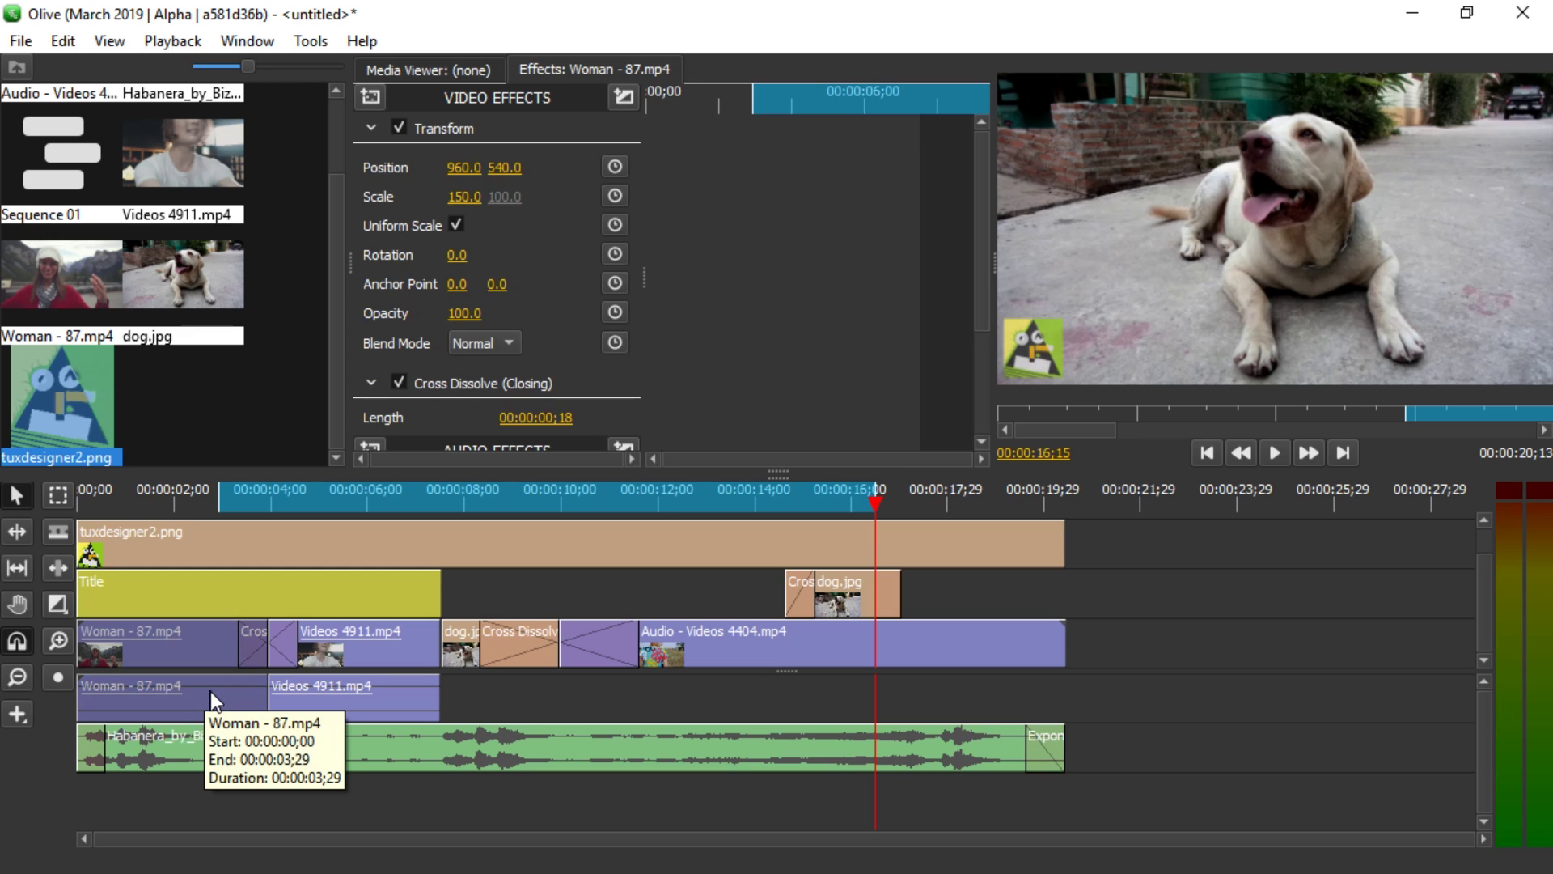
{"action": "left_click", "coordinate": [390, 707]}
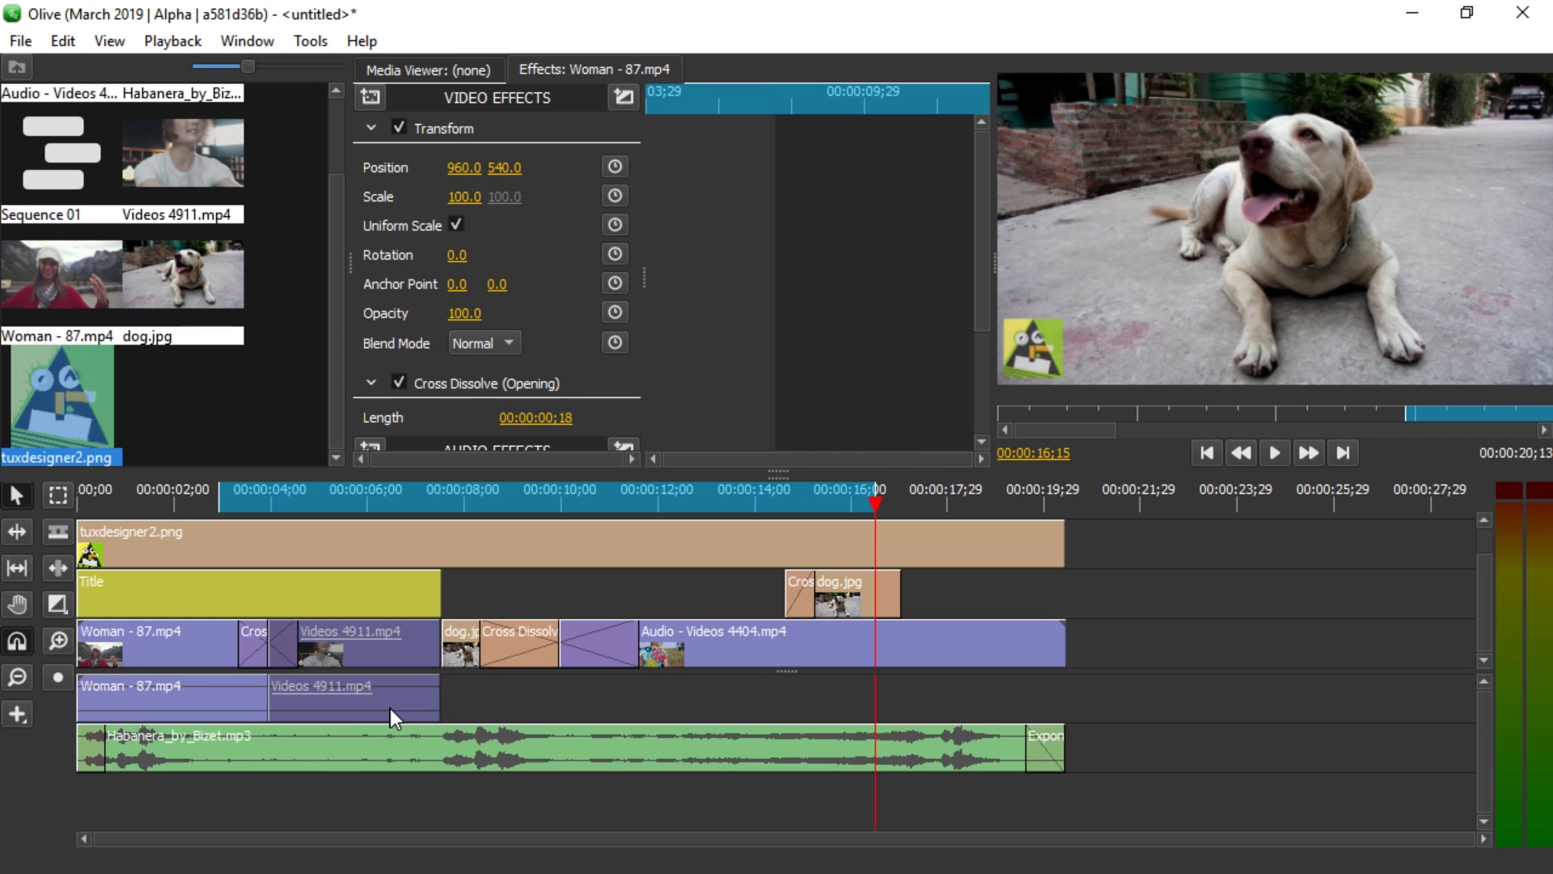
{"action": "left_click", "coordinate": [368, 696], "text": "alt"}
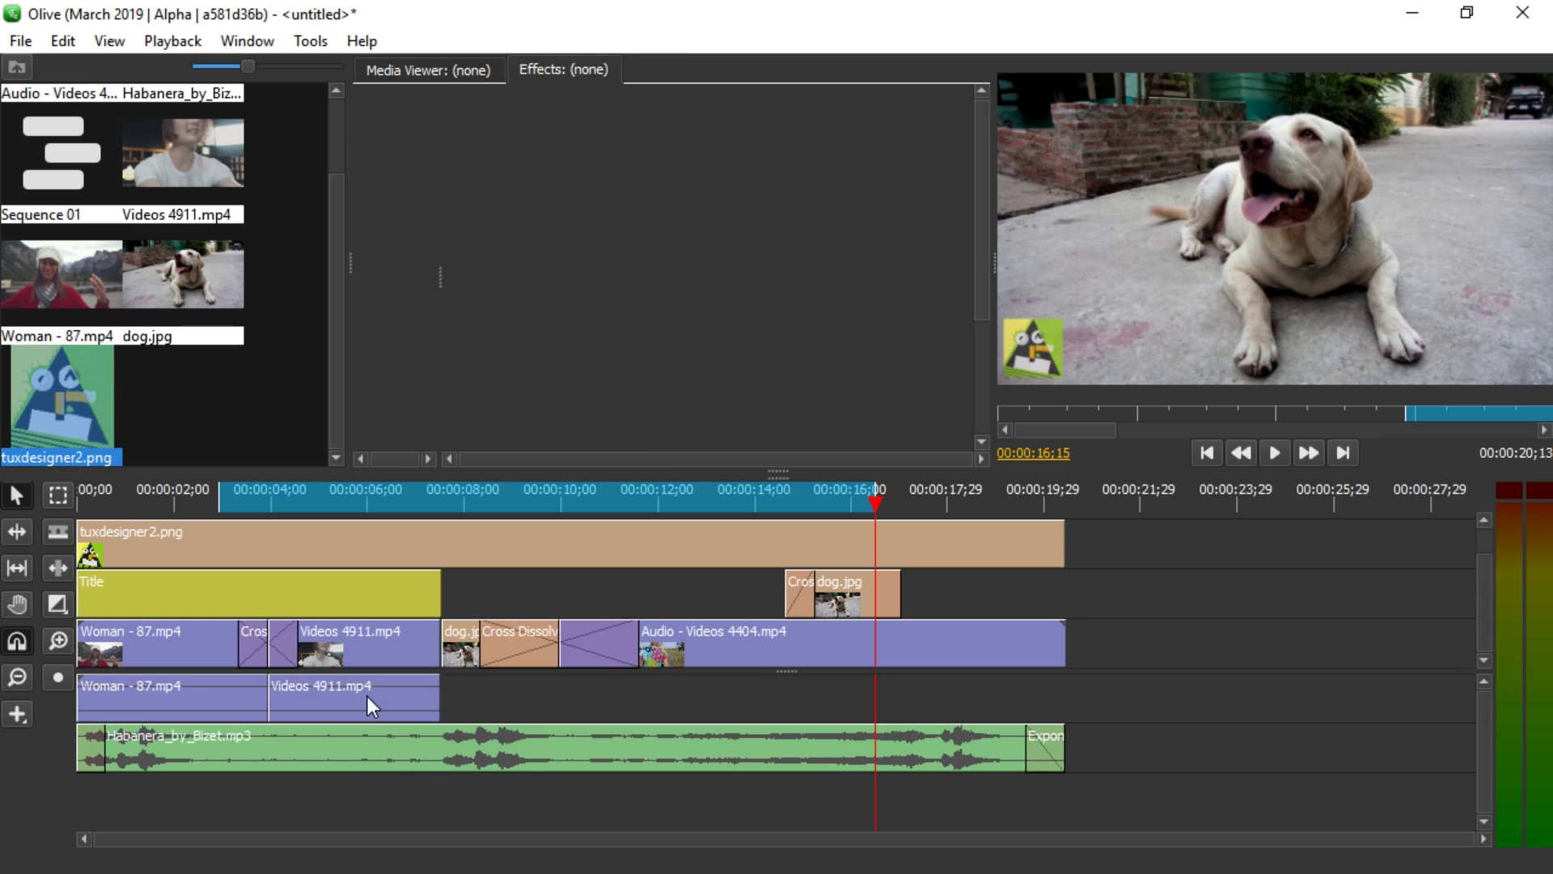
{"action": "right_click", "coordinate": [366, 691]}
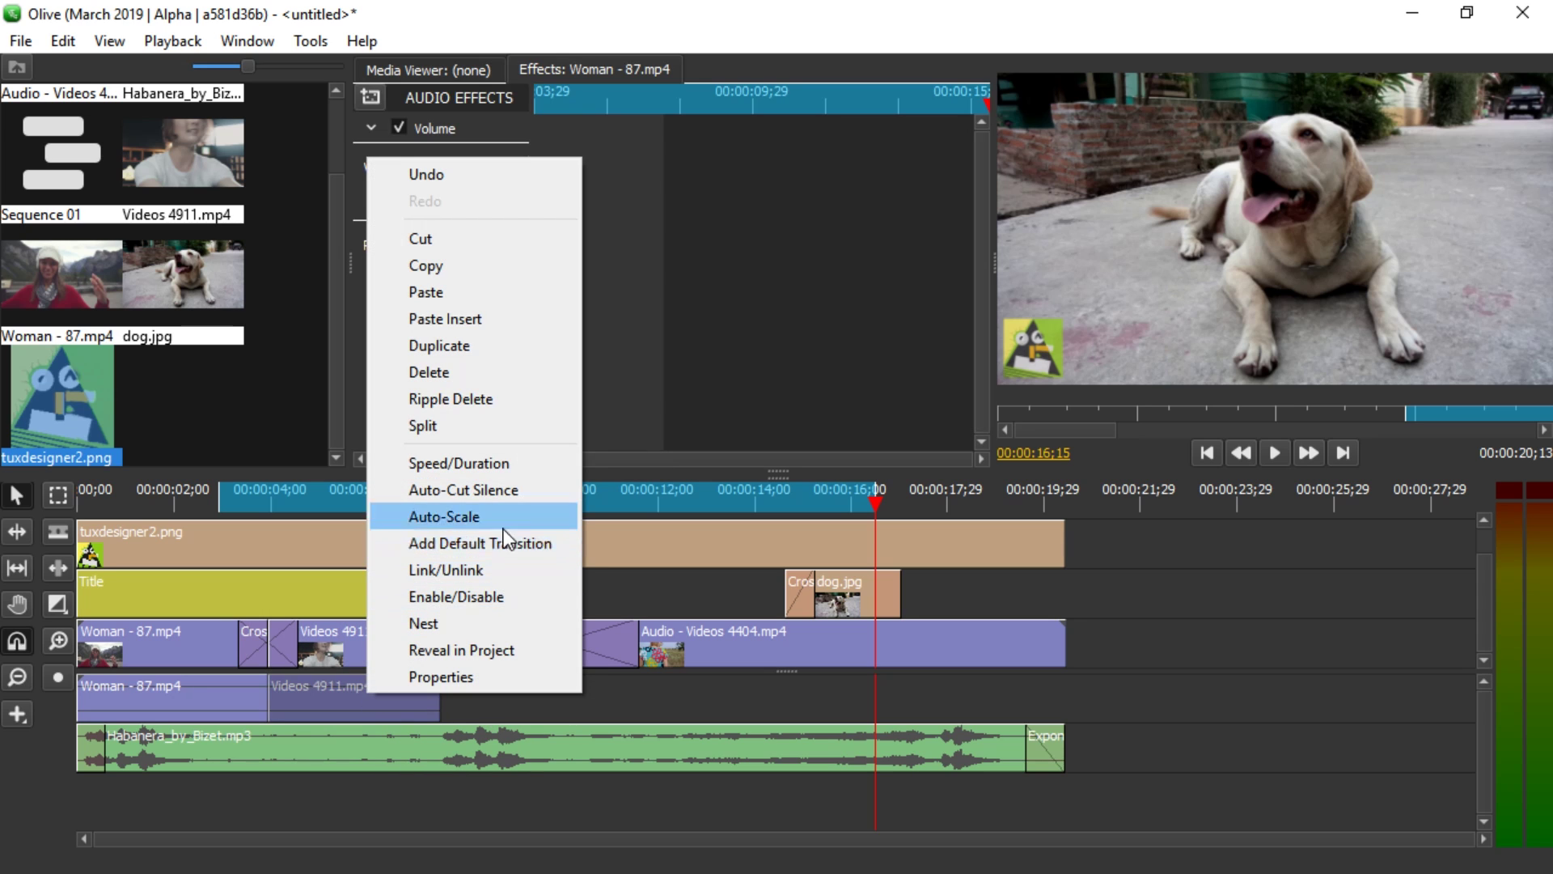
{"action": "left_click", "coordinate": [496, 608]}
{"action": "right_click", "coordinate": [206, 693]}
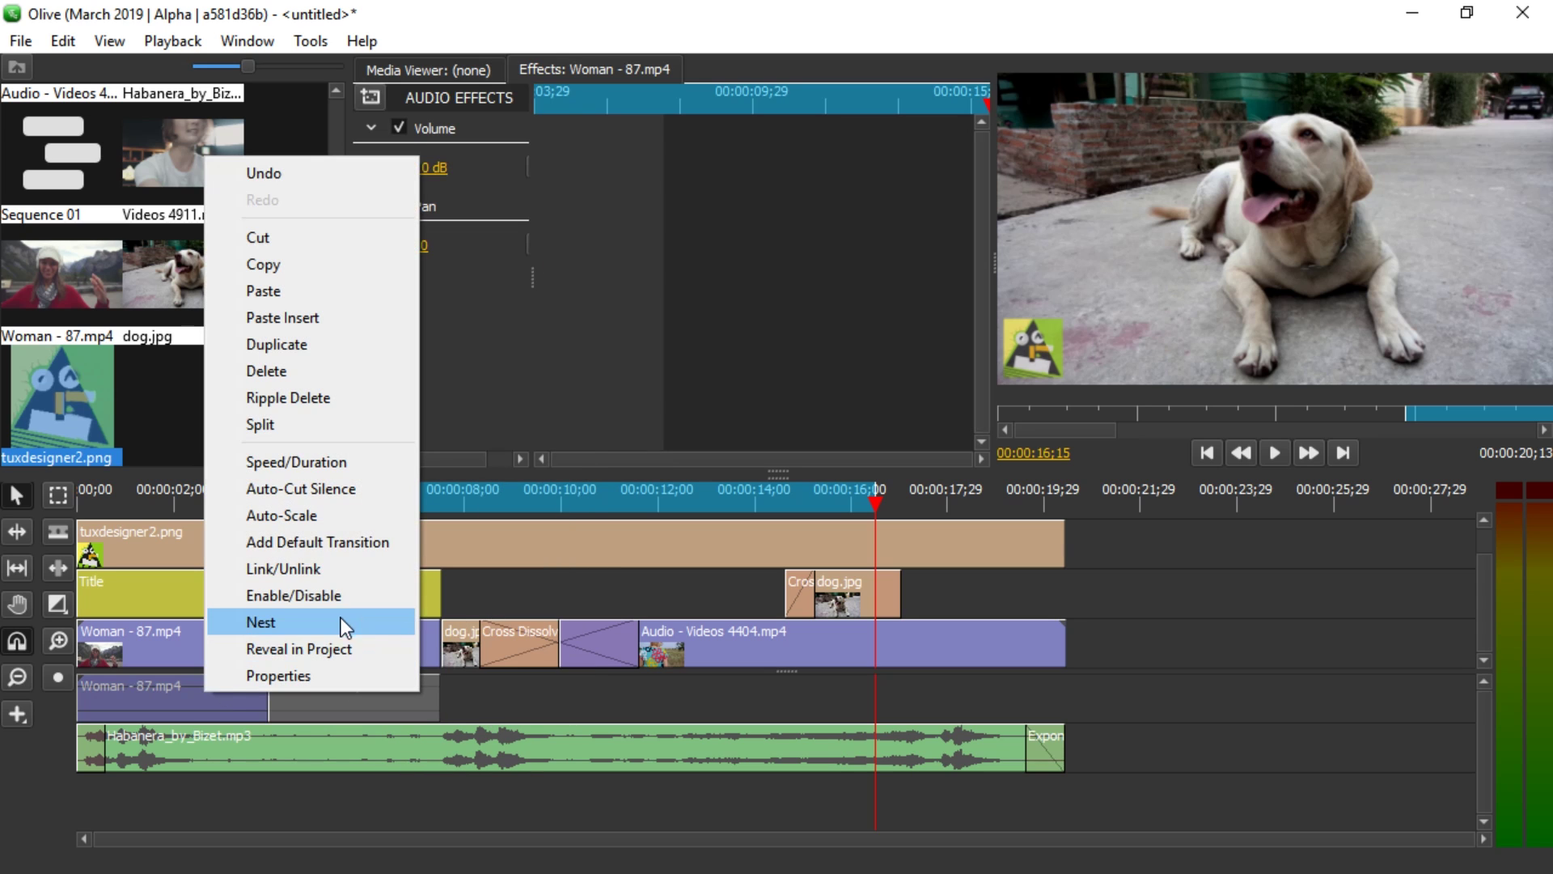
{"action": "left_click", "coordinate": [330, 607]}
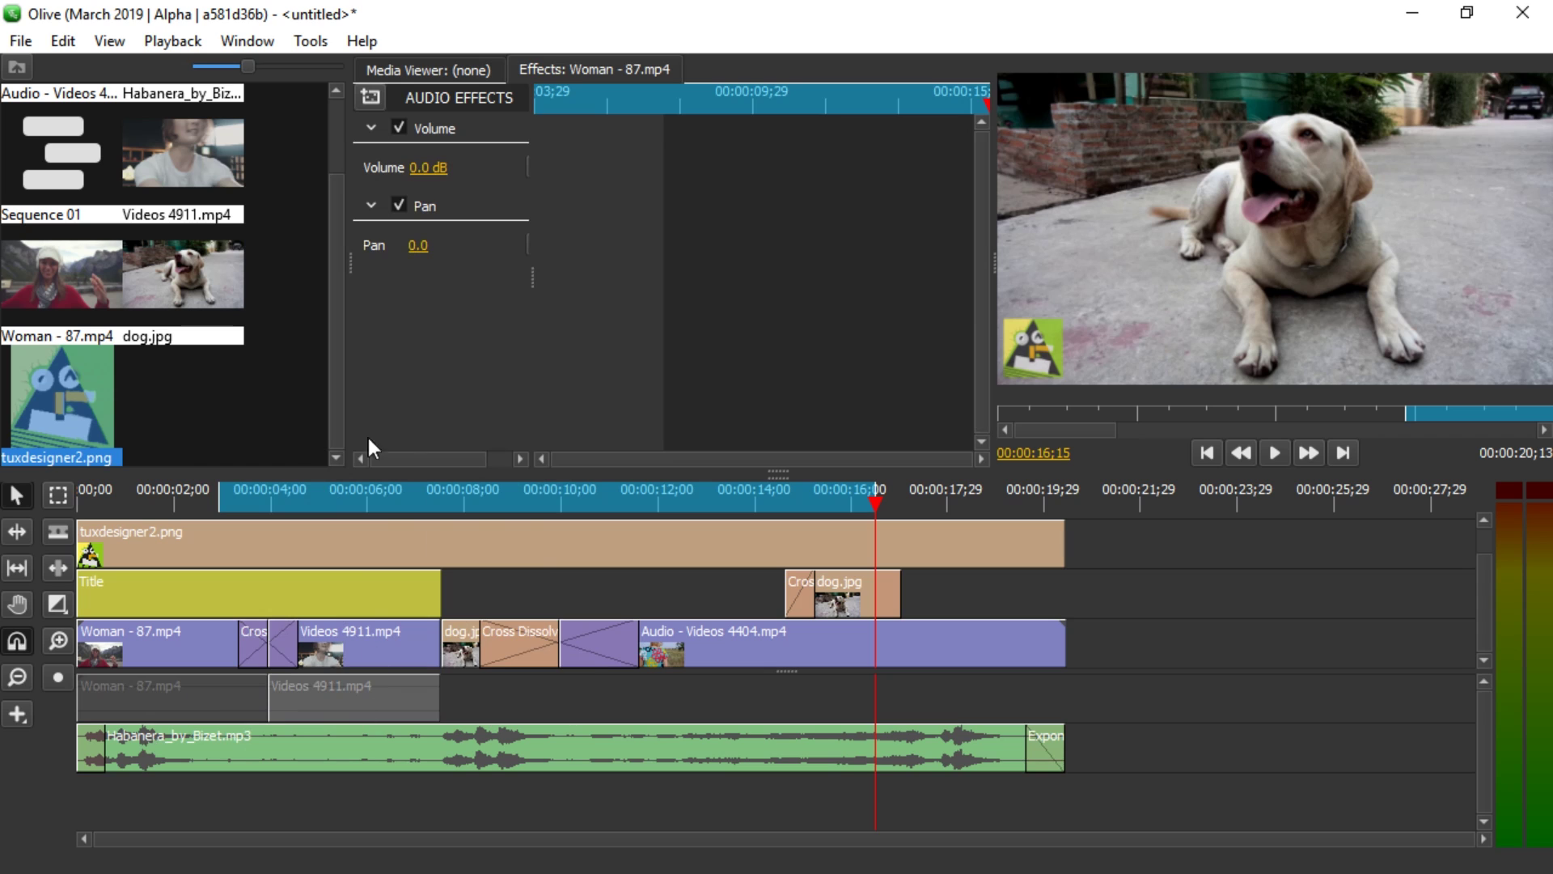
- Set up Sequence 01's MPEG-4 export with the range Entire Sequence and a quality (CRF) of 20
{"action": "left_click", "coordinate": [21, 39]}
{"action": "left_click", "coordinate": [140, 242]}
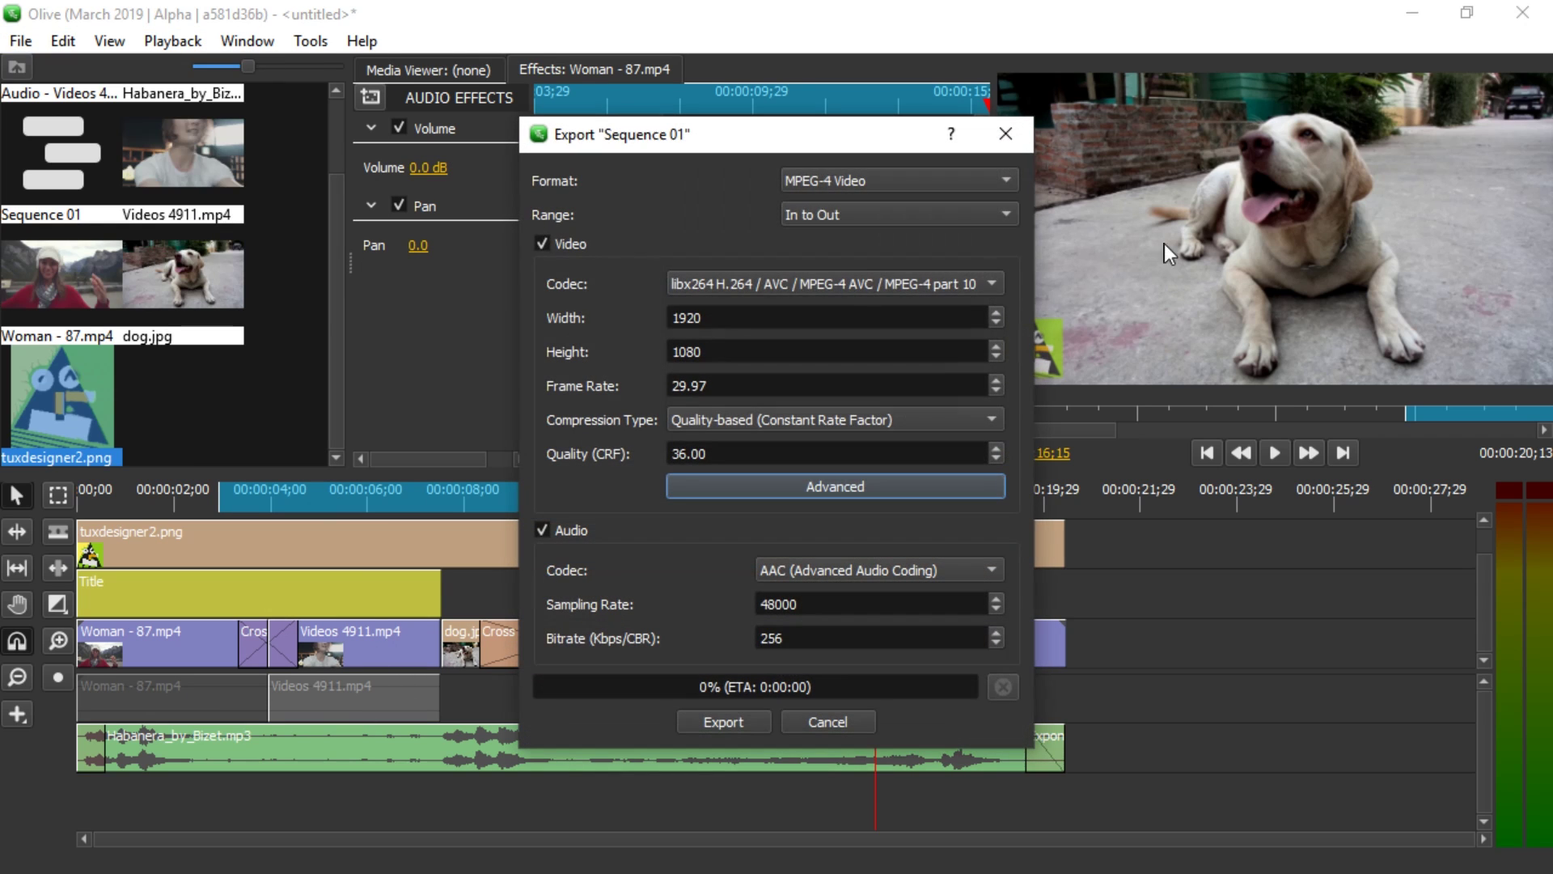
{"action": "left_click", "coordinate": [880, 213]}
{"action": "left_click", "coordinate": [873, 189]}
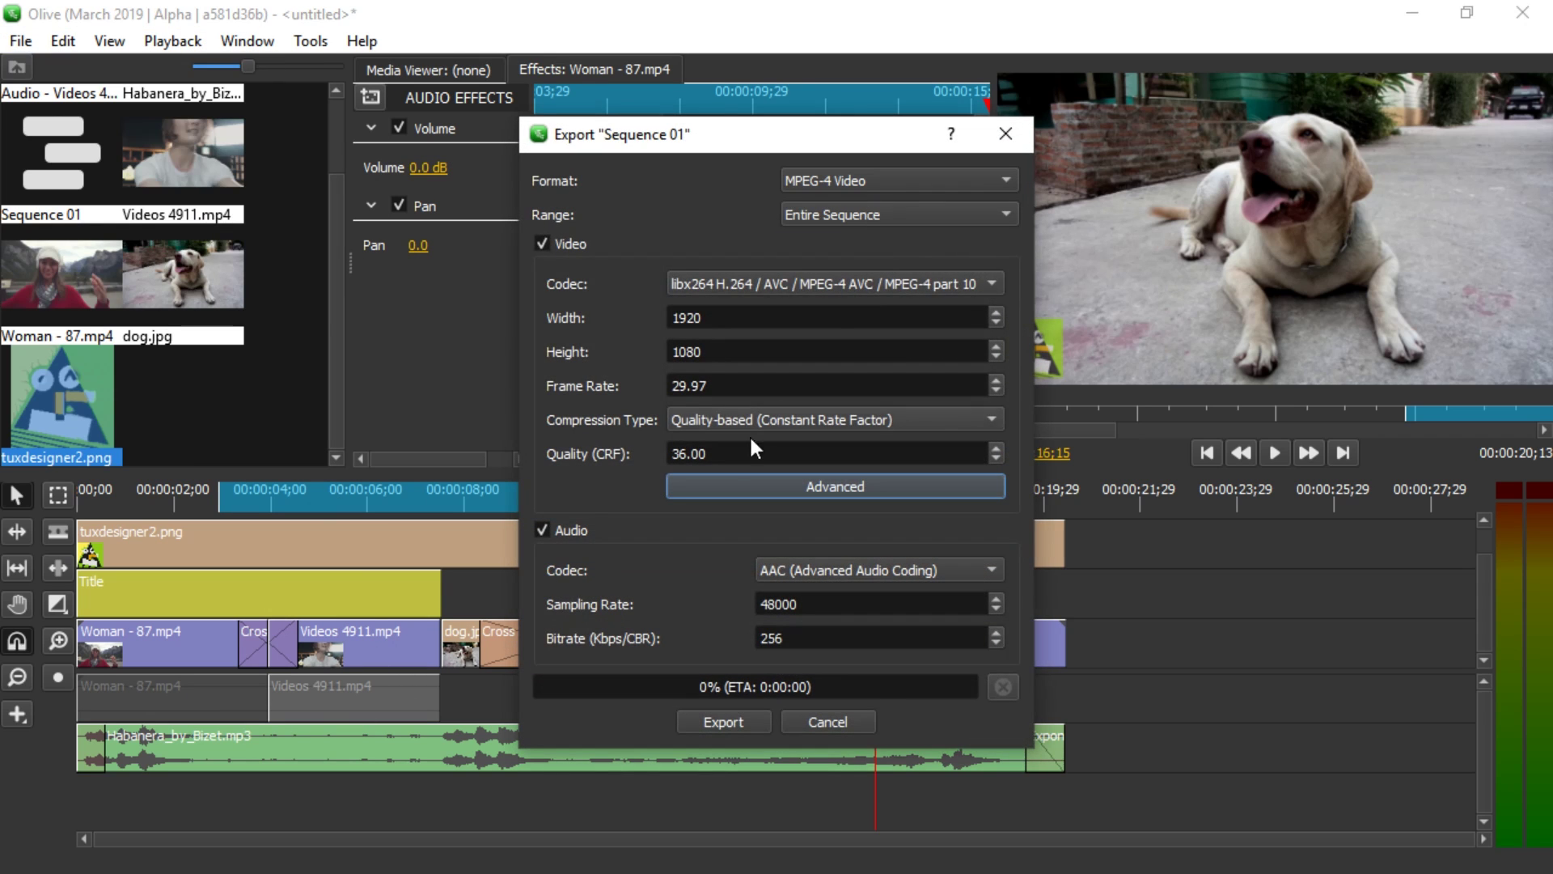
{"action": "double_click", "coordinate": [708, 453]}
{"action": "type", "text": "20"}
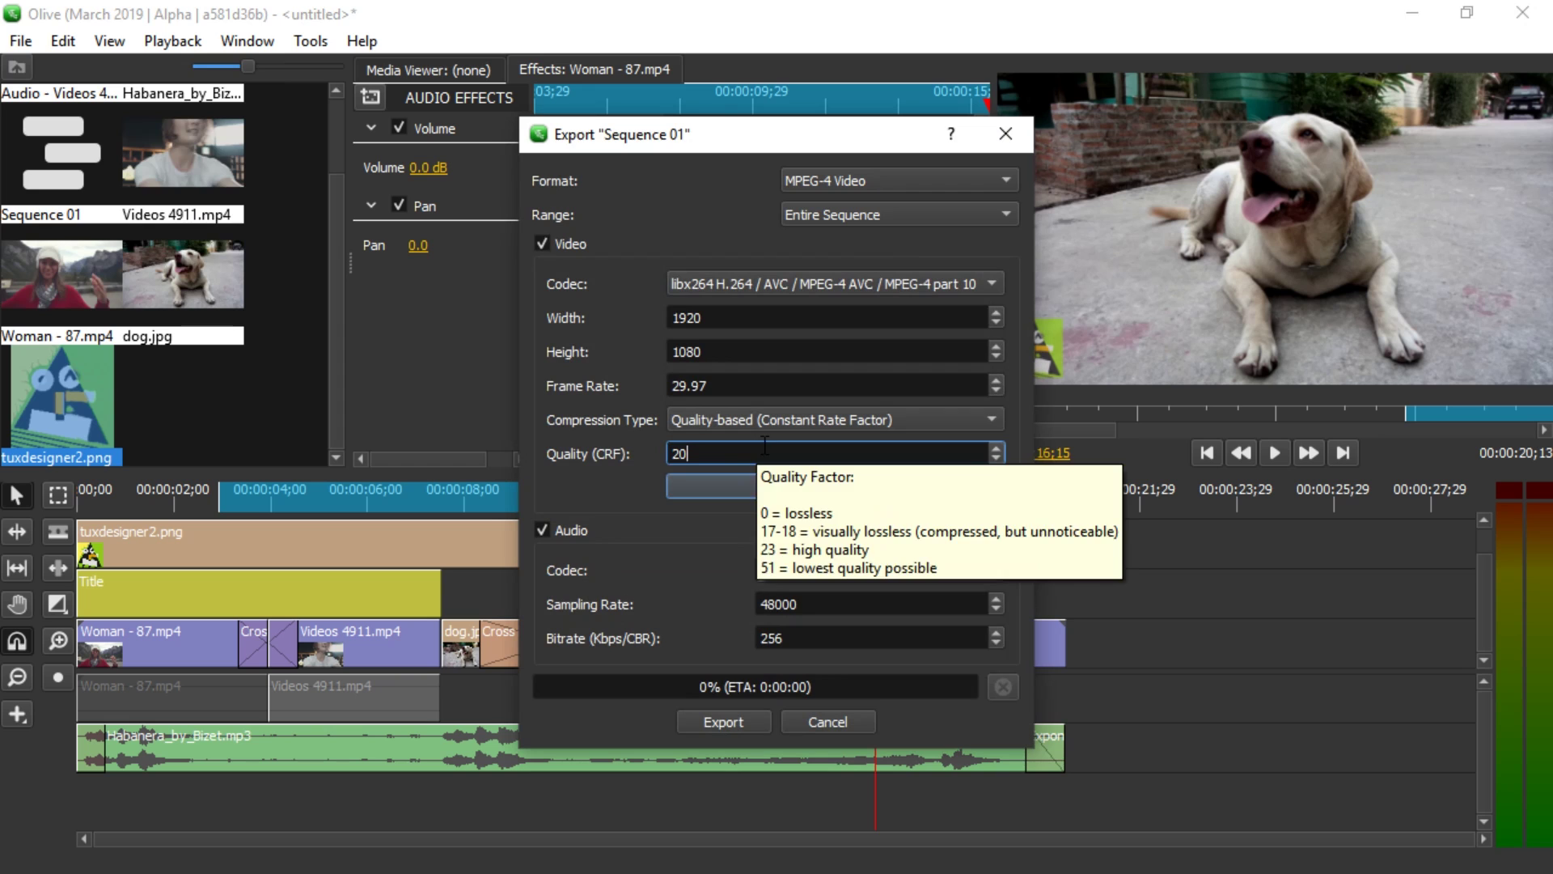
- Export the video as beginner in the Downloads olive folder, and play the exported beginner.mp4 from the file explorer
{"action": "left_click", "coordinate": [724, 721]}
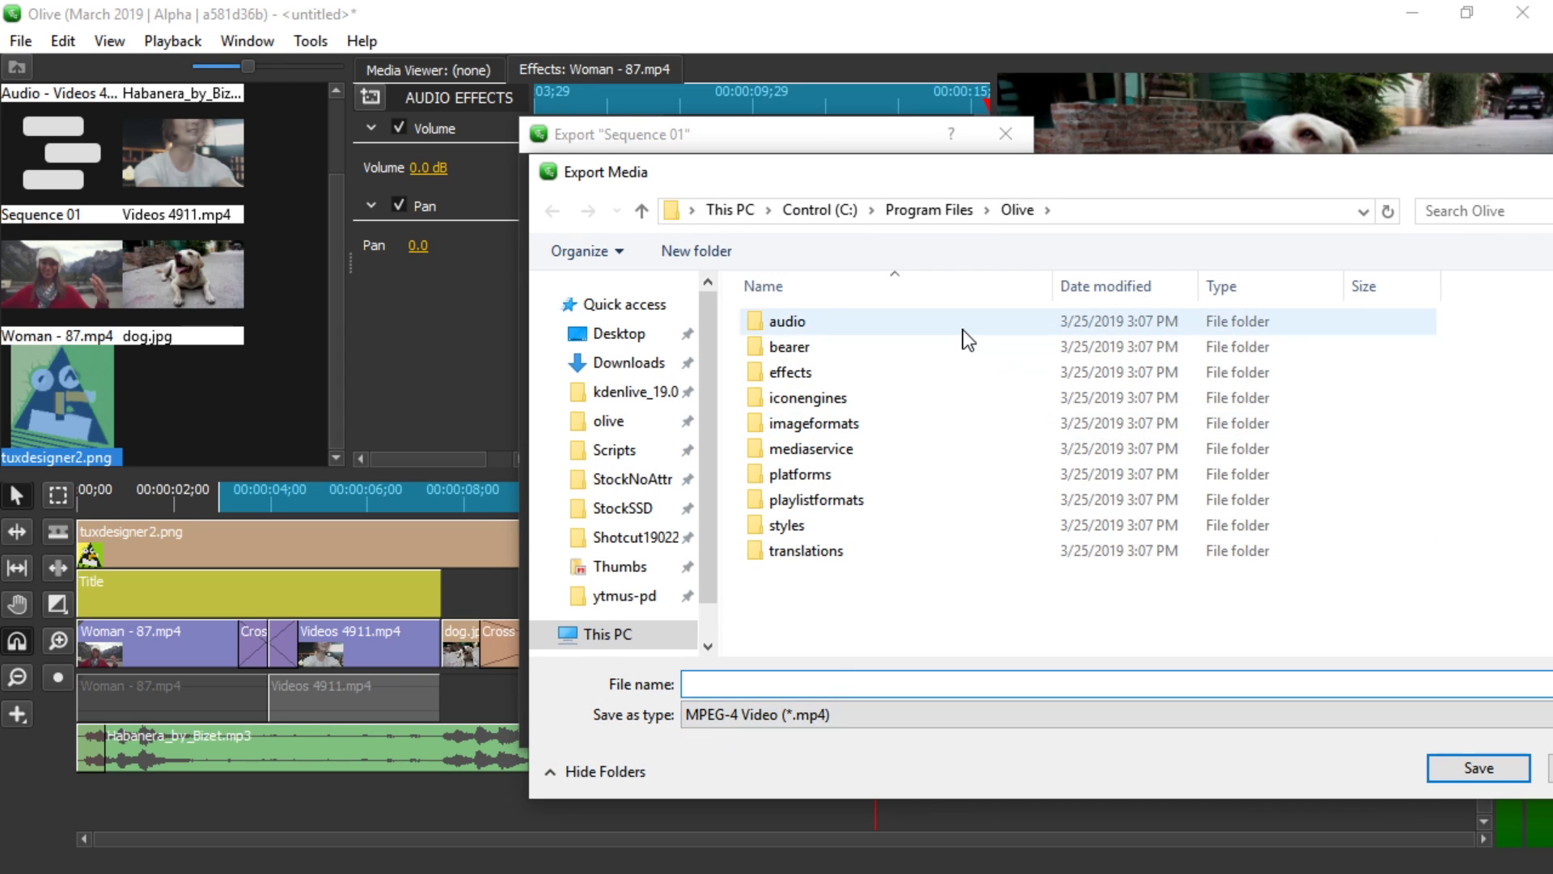
{"action": "left_click", "coordinate": [608, 421]}
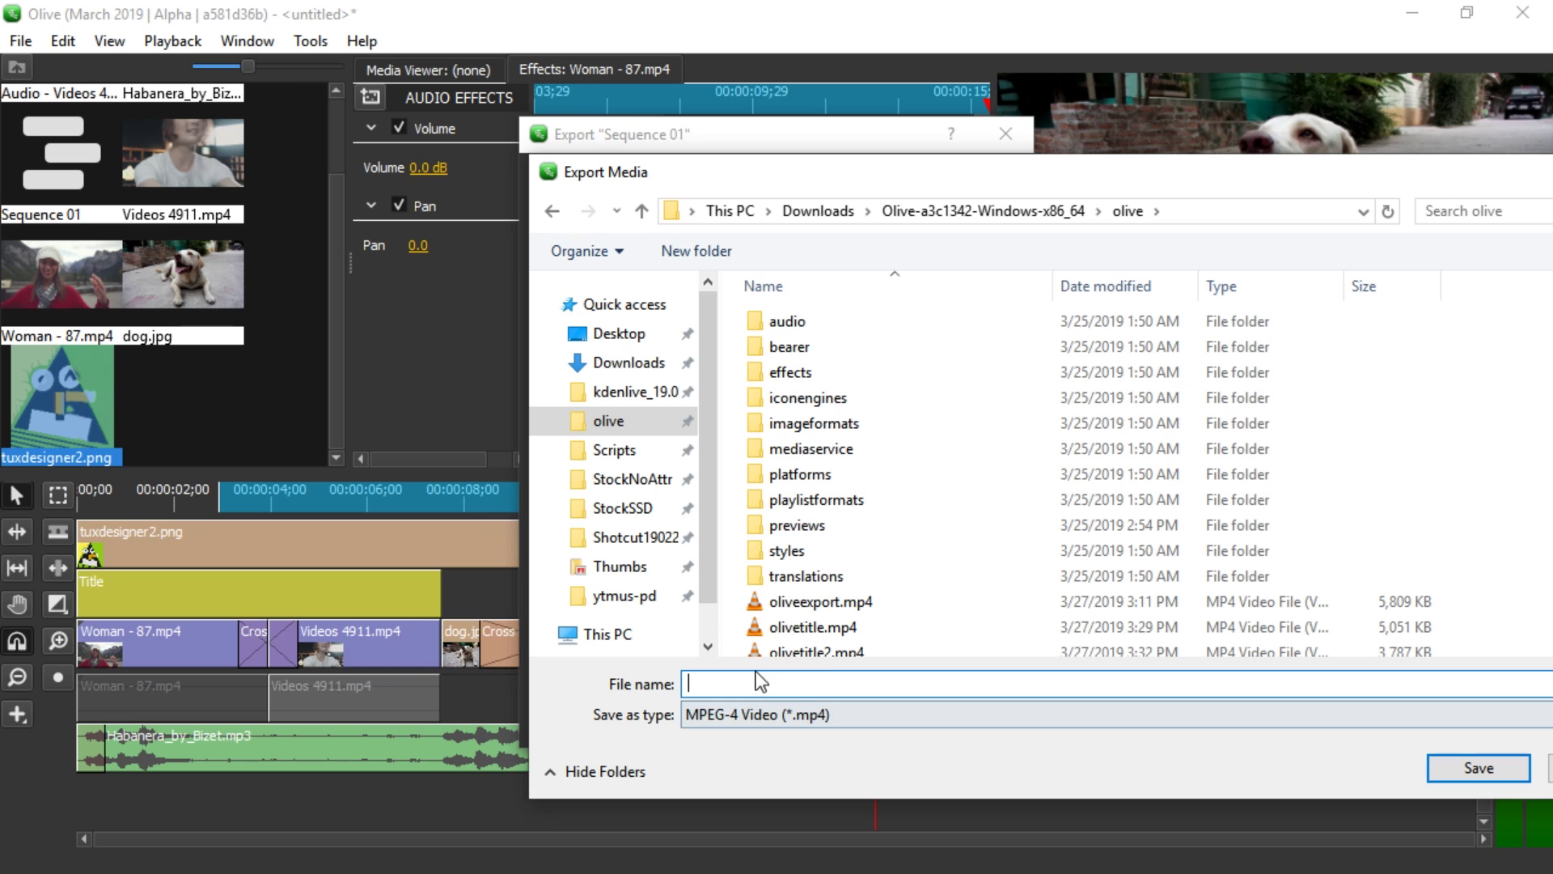
{"action": "type", "text": "beginne"}
{"action": "type", "text": "r"}
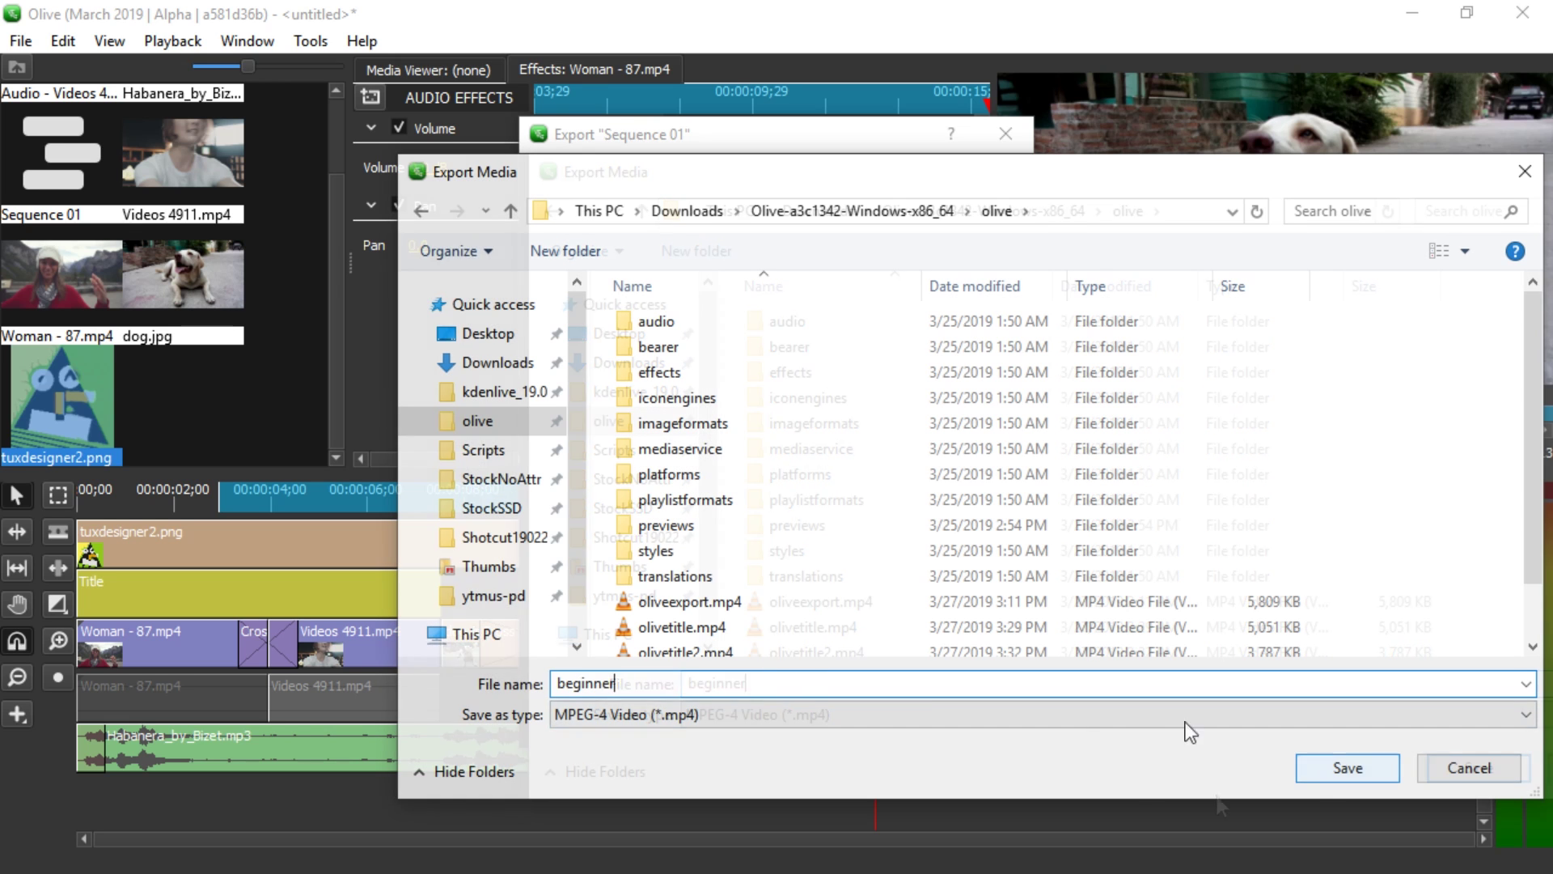
{"action": "left_click", "coordinate": [1347, 769]}
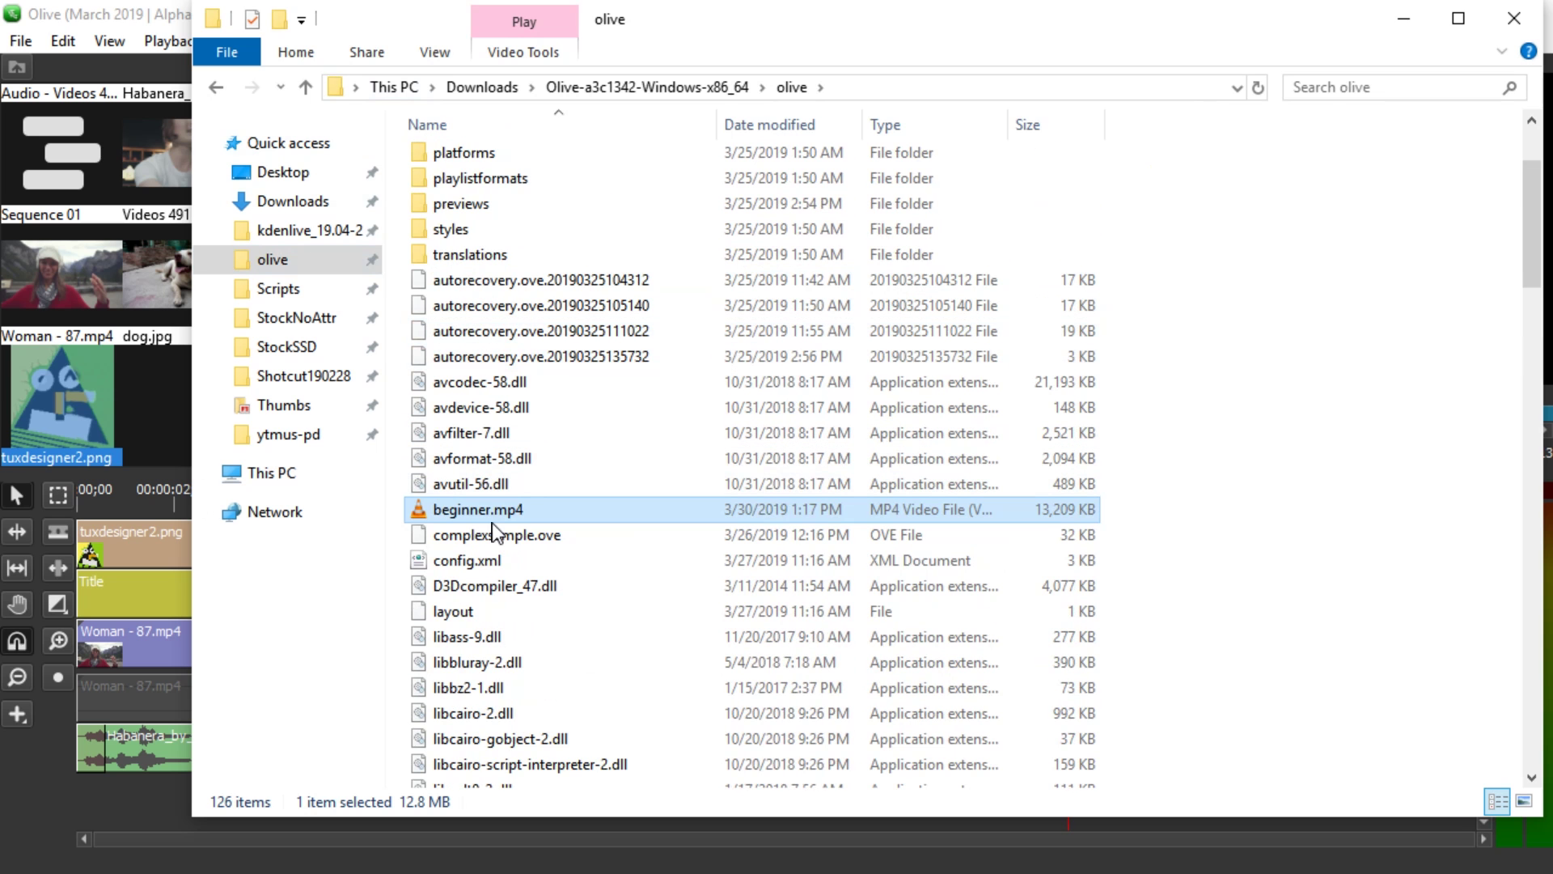
{"action": "double_click", "coordinate": [497, 511]}
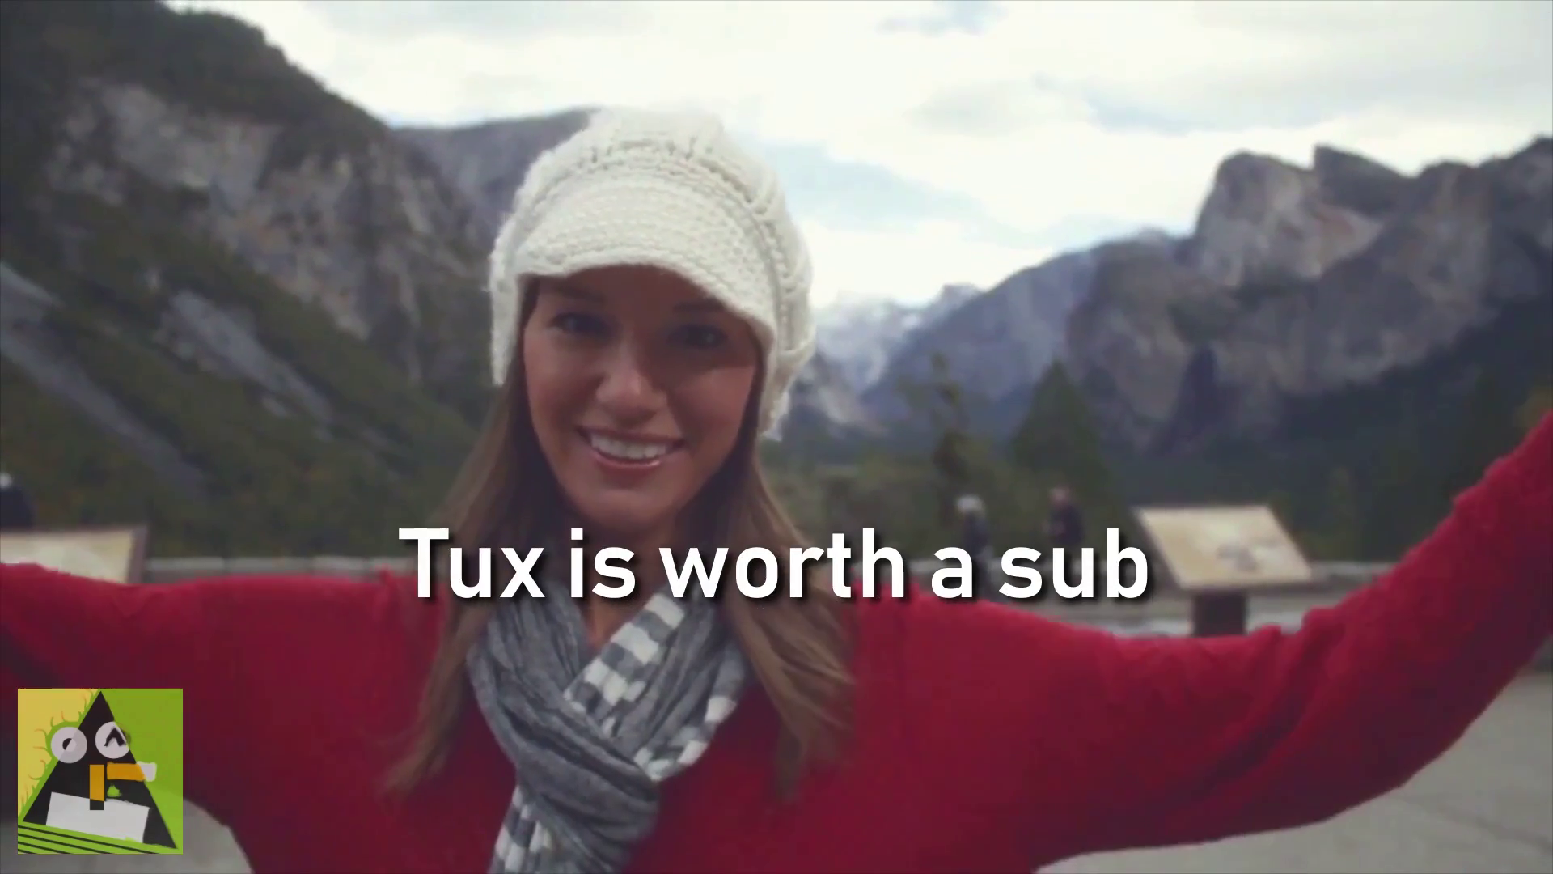